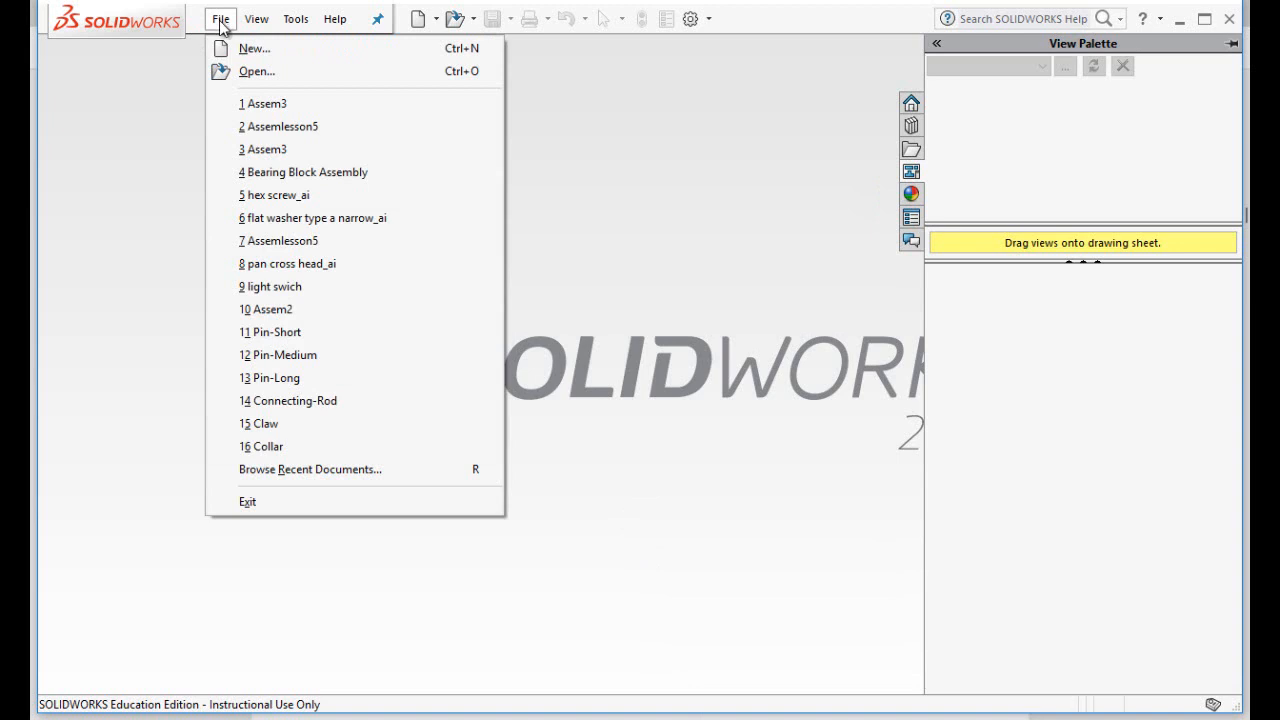
# - Create a new part document and start a sketch on the Top Plane
pyautogui.click(245, 48)
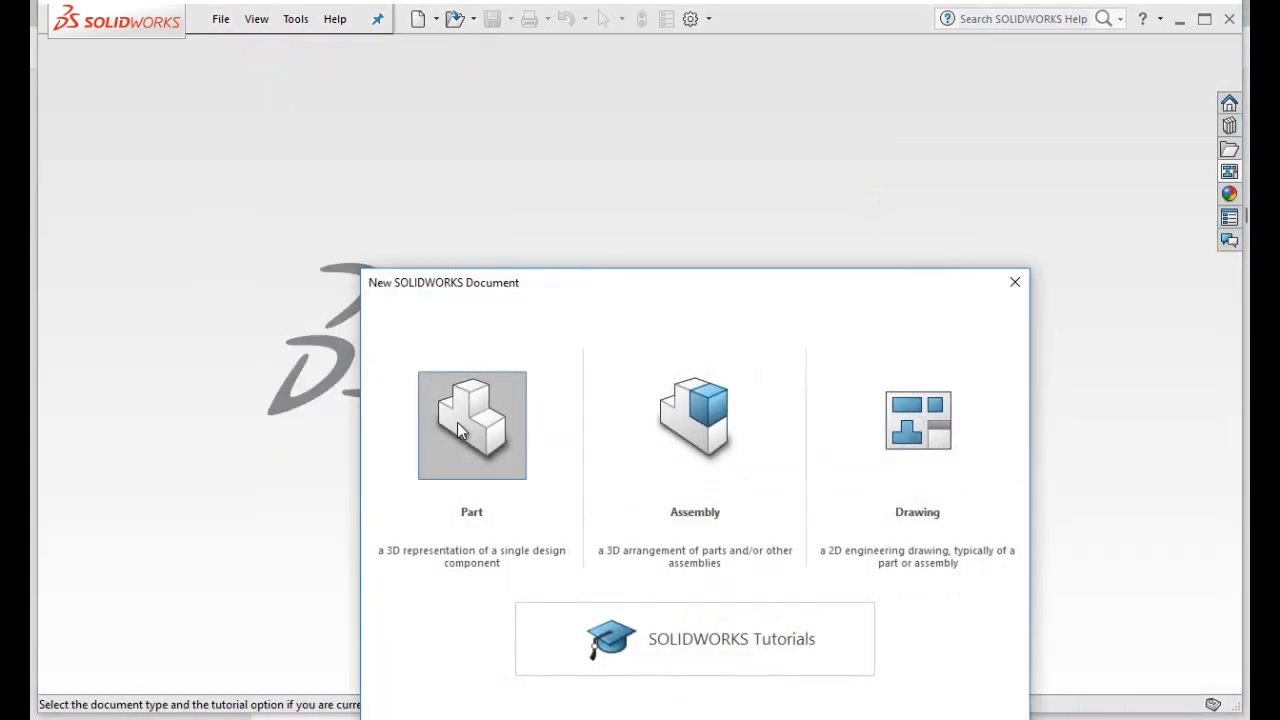
pyautogui.doubleClick(458, 426)
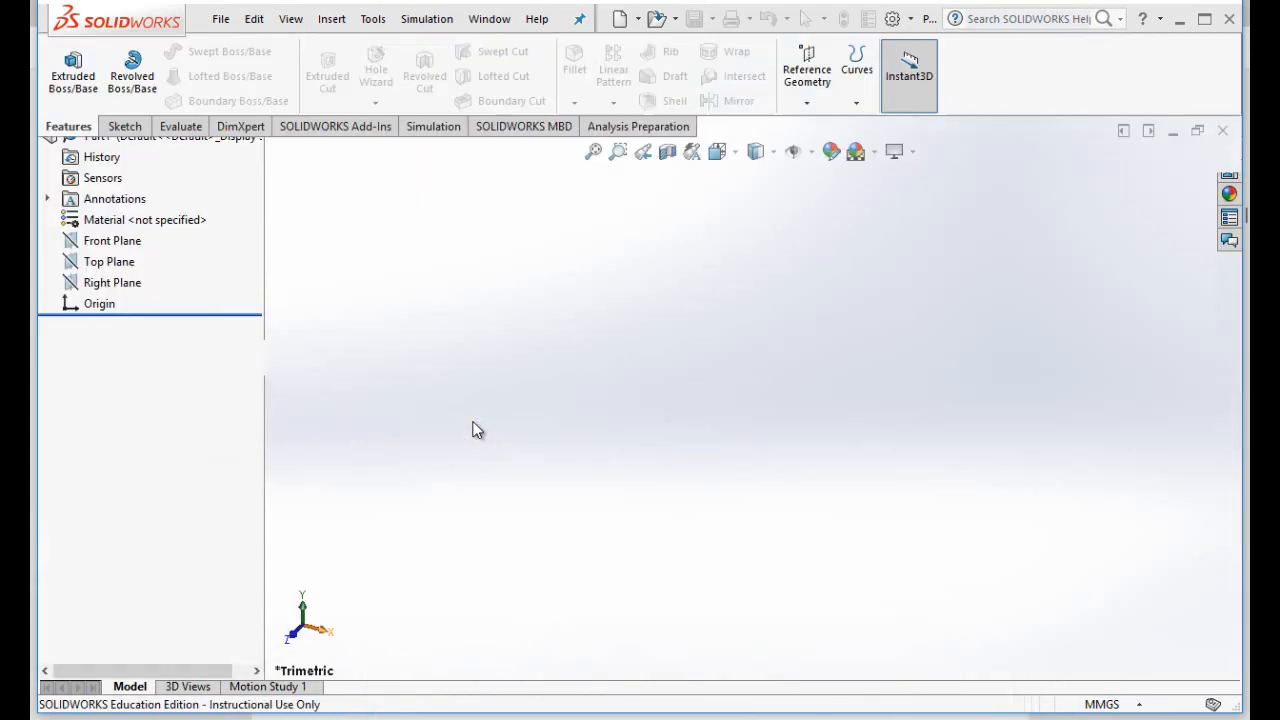
pyautogui.moveTo(708, 712)
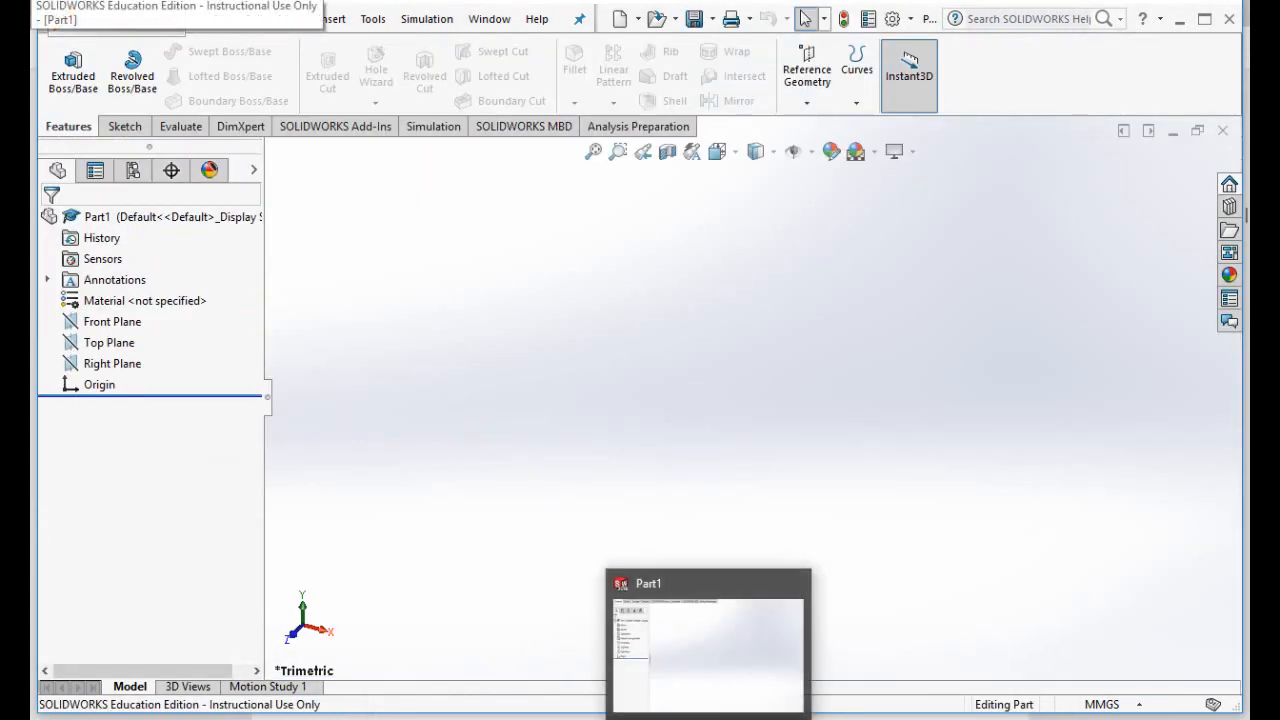
pyautogui.click(110, 345)
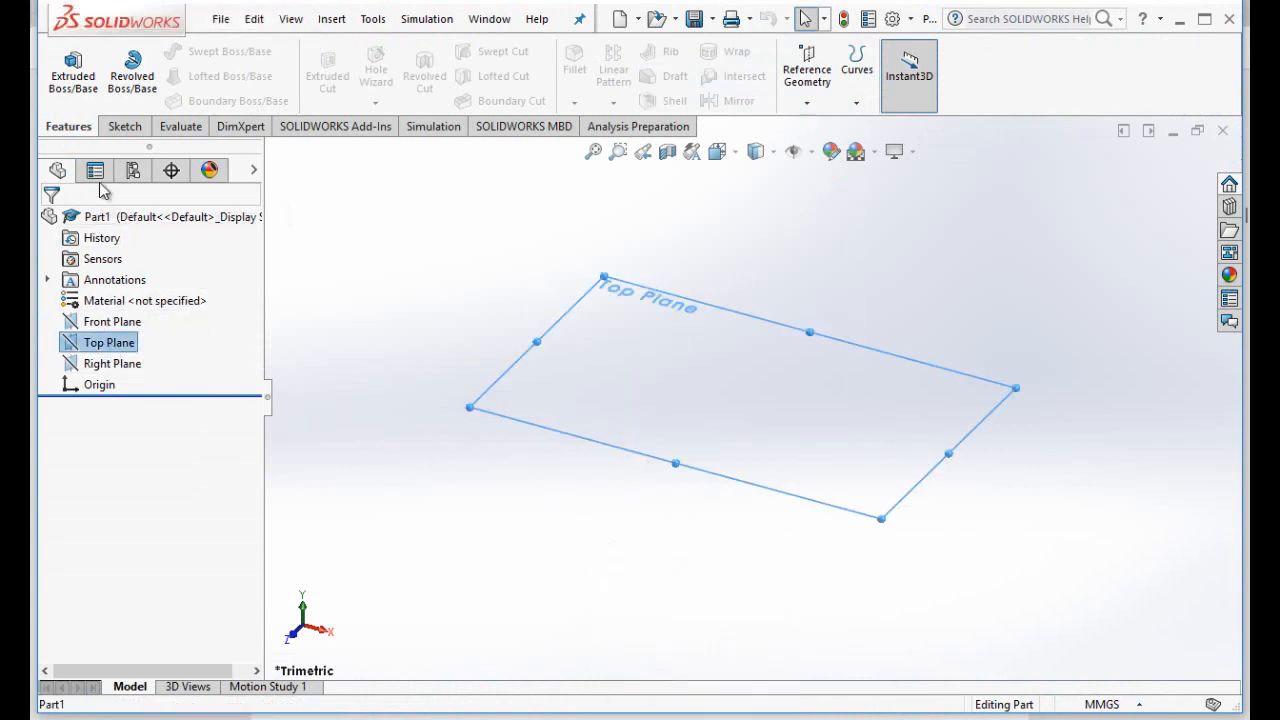
pyautogui.click(122, 127)
pyautogui.click(64, 70)
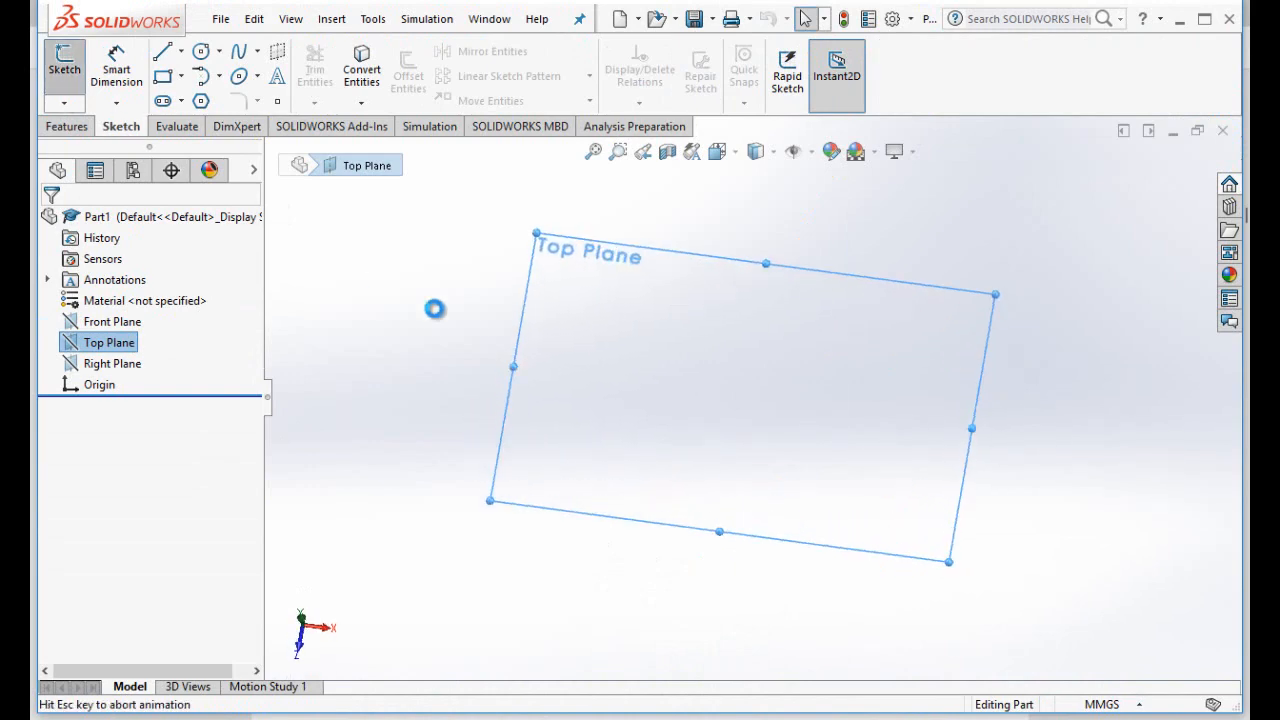
# - Sketch a vertical line about 152 mm up from the origin and a horizontal line about 75 mm leftward from the origin
pyautogui.hotkey('alt', 'Tab')
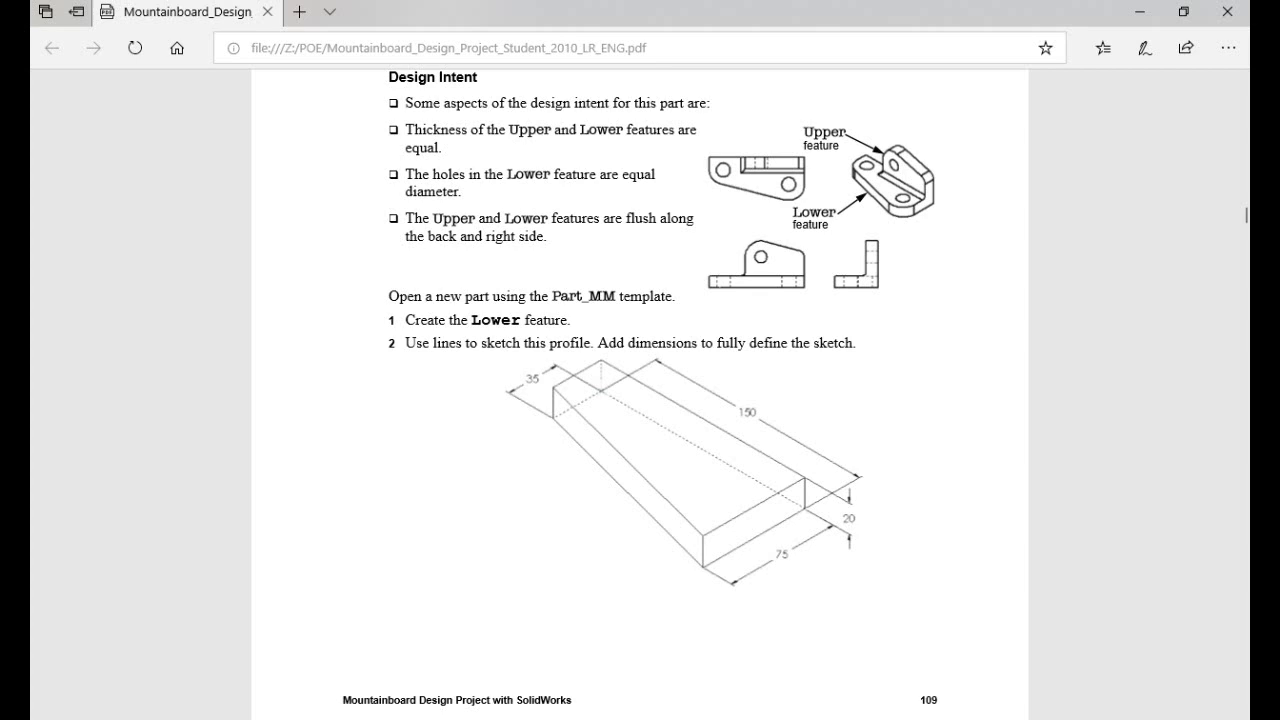
pyautogui.hotkey('alt', 'Tab')
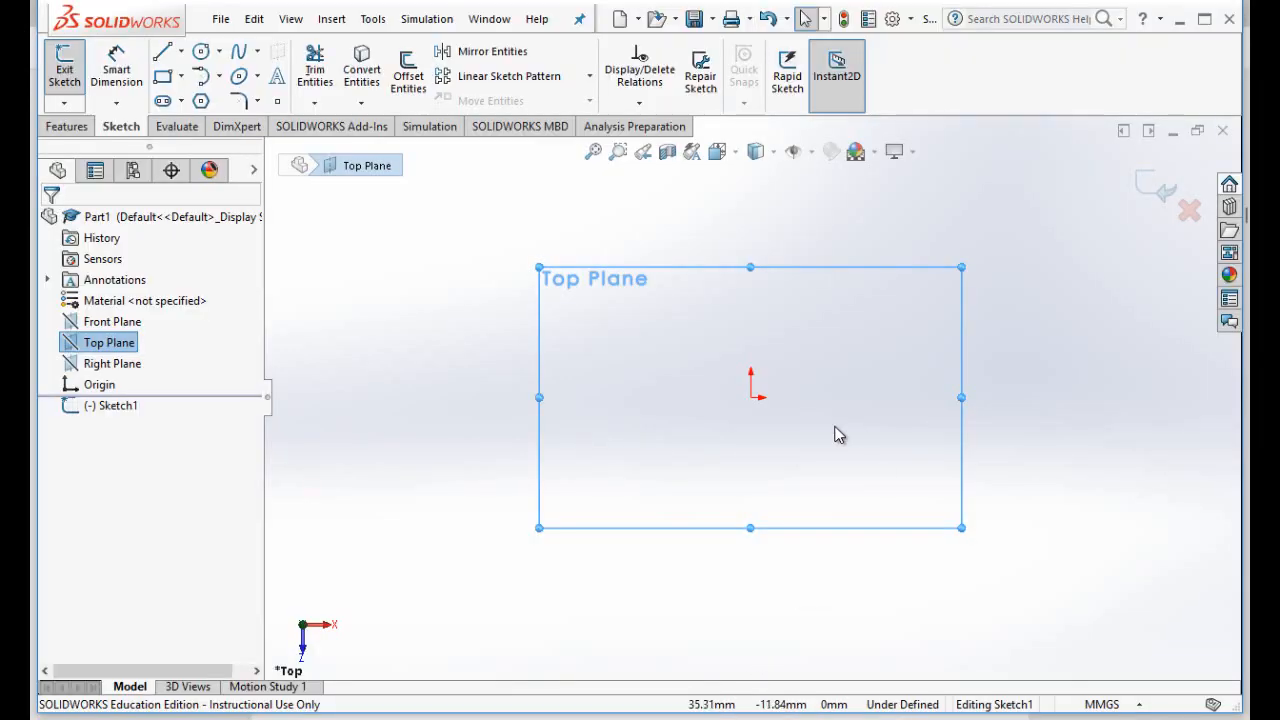
pyautogui.click(165, 53)
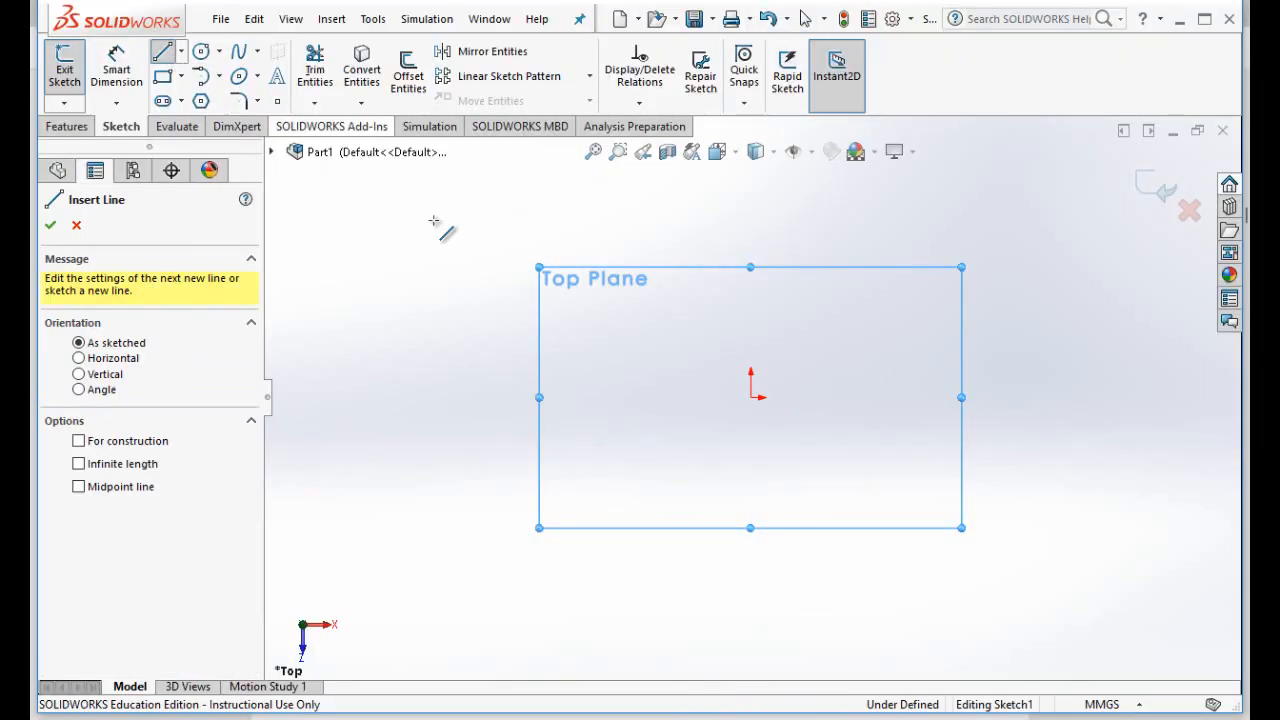
pyautogui.click(750, 396)
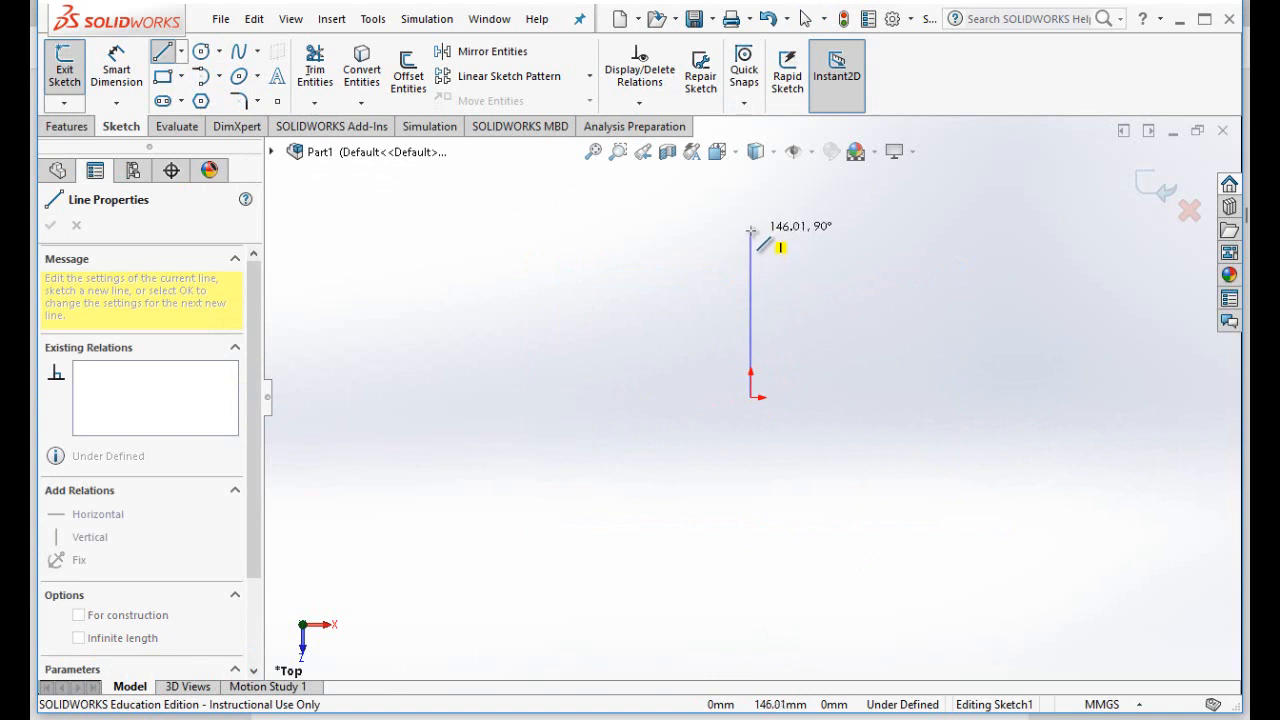
pyautogui.doubleClick(751, 222)
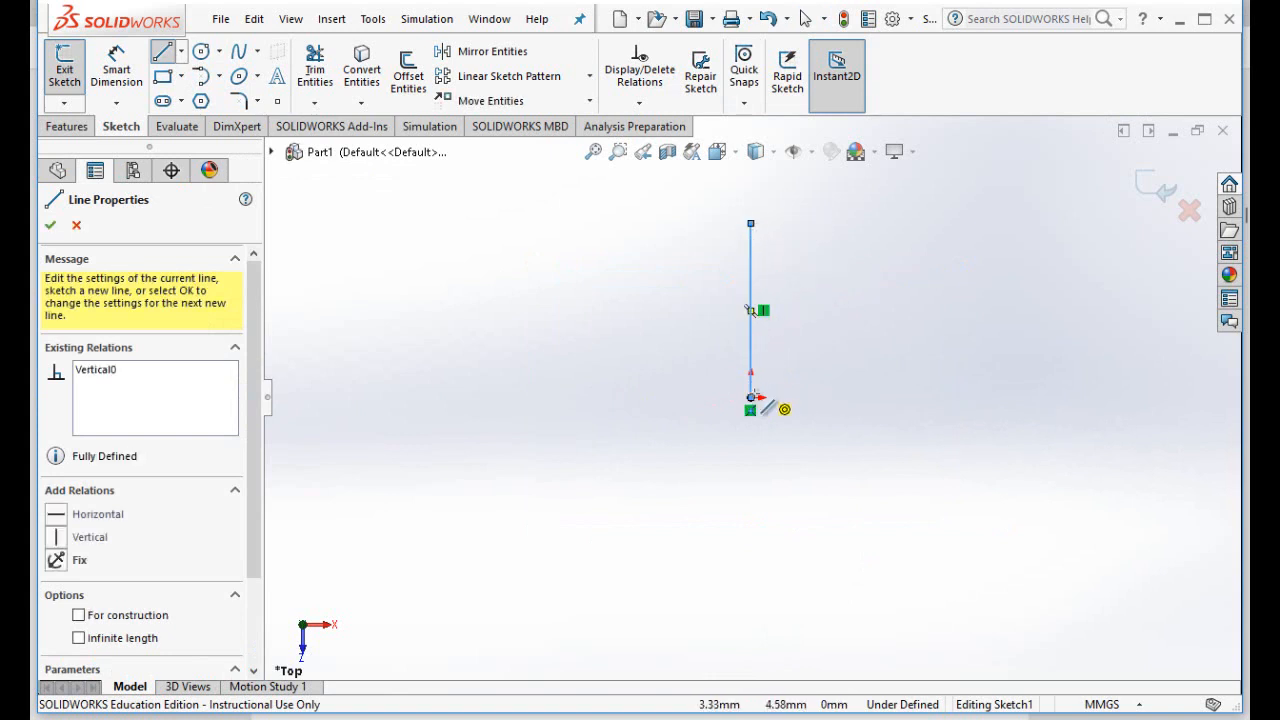
pyautogui.click(751, 398)
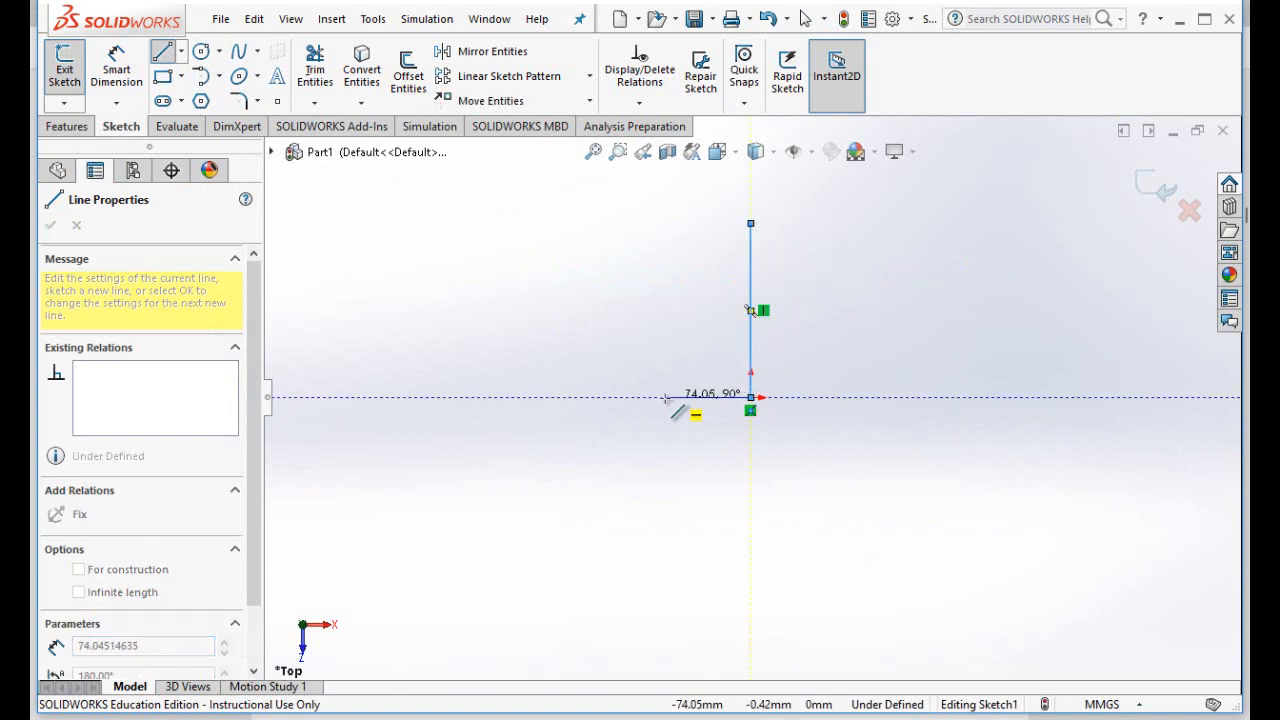
pyautogui.doubleClick(666, 398)
# - Sketch a horizontal line about 32 mm long leftward from the upper end of the vertical line
pyautogui.hotkey('alt', 'Tab')
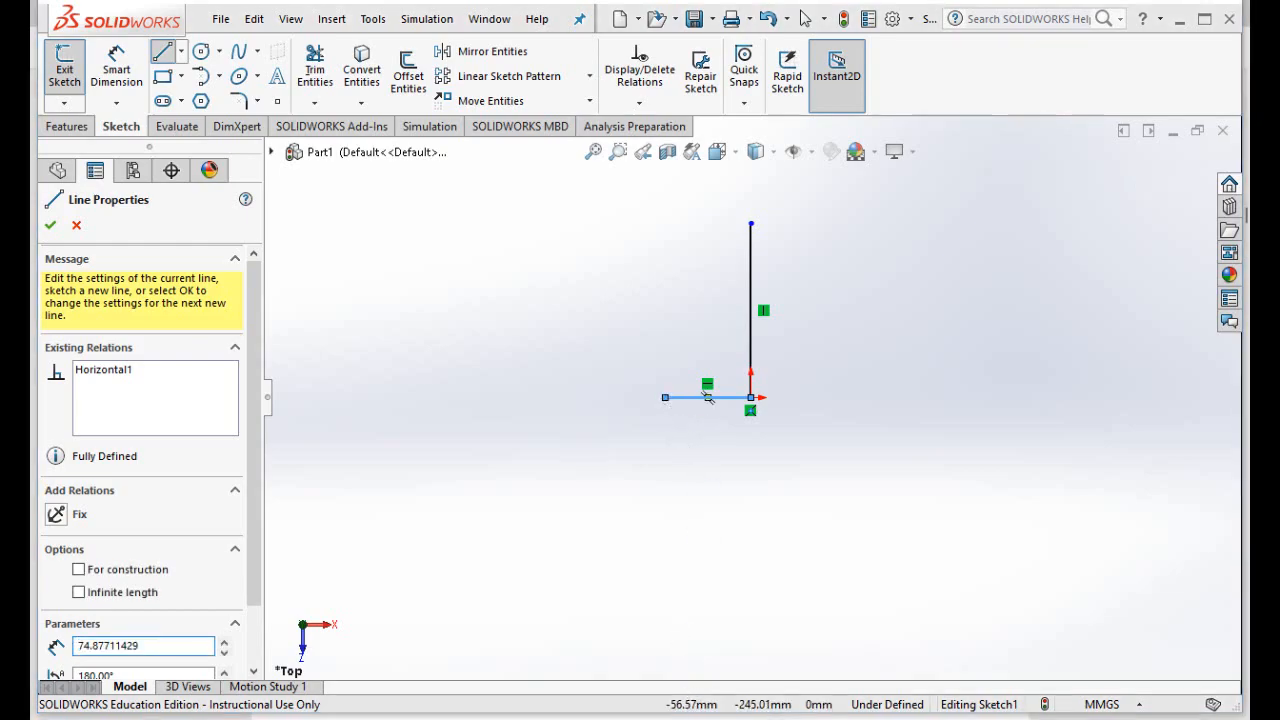
pyautogui.hotkey('alt', 'Tab')
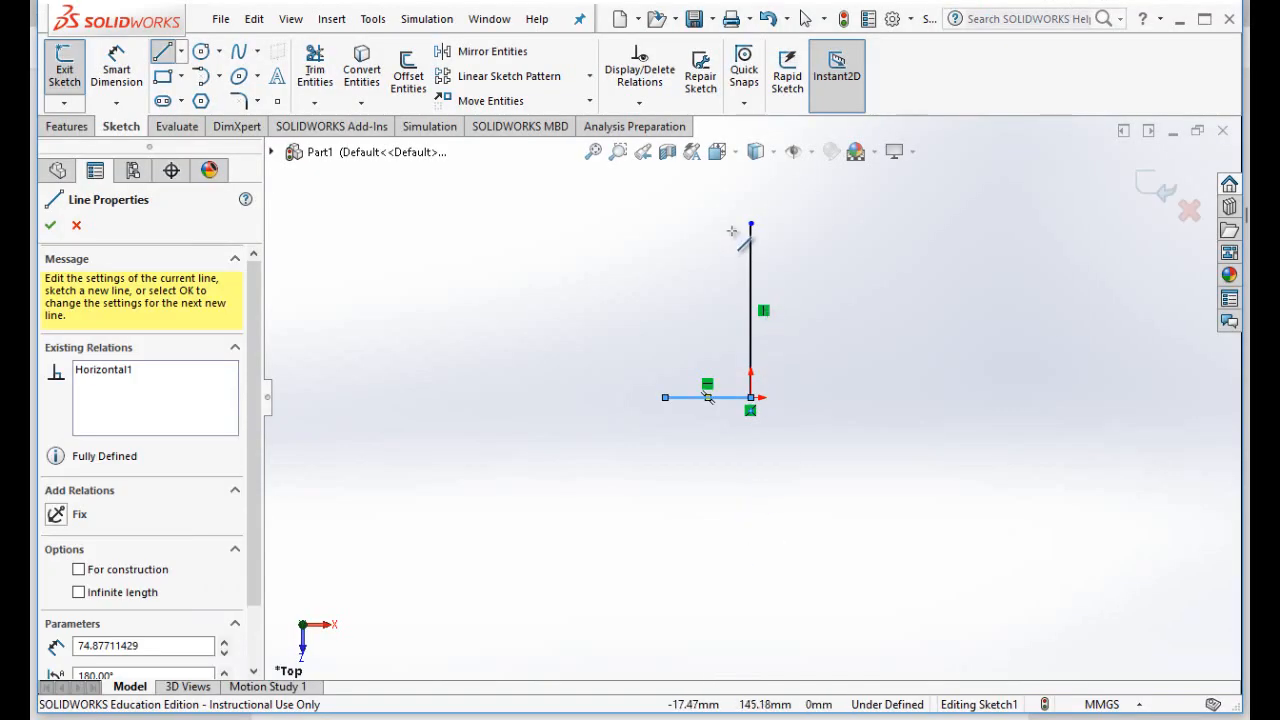
pyautogui.click(751, 223)
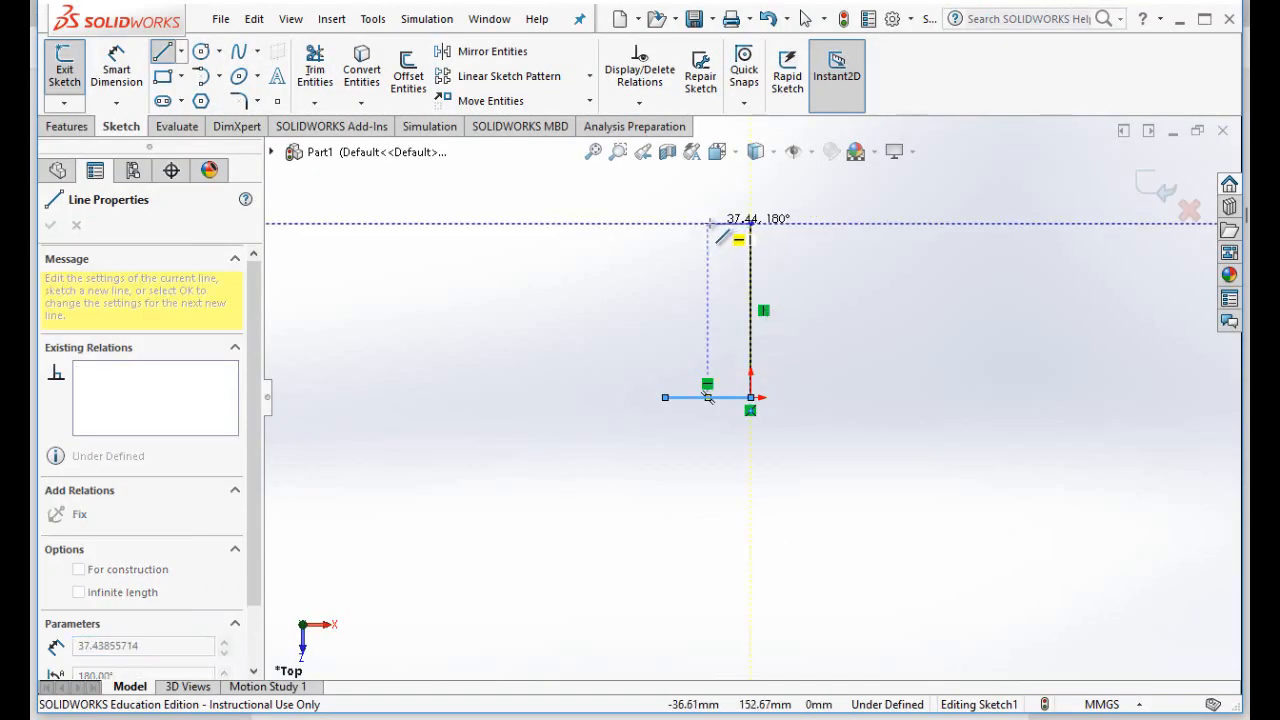
pyautogui.doubleClick(715, 223)
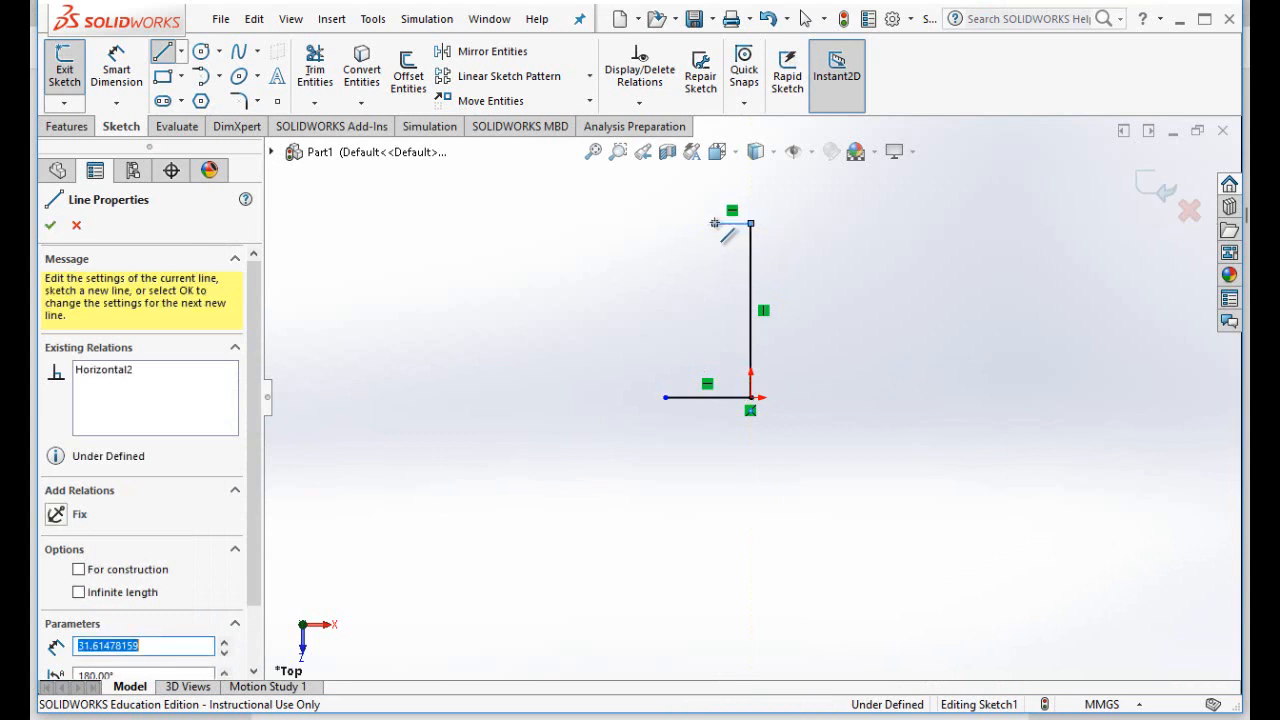
# - Dimension the upper horizontal line at 35 mm
pyautogui.click(116, 70)
pyautogui.scroll(-3, 798, 262)
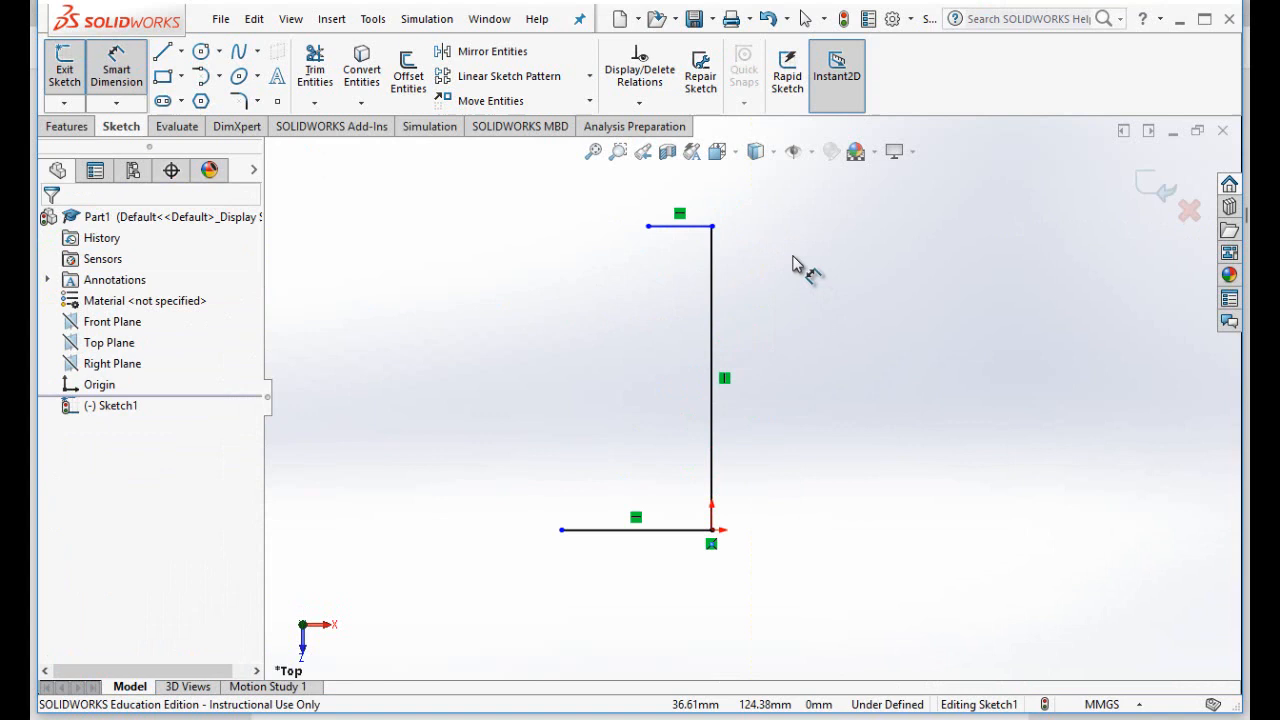
pyautogui.click(705, 226)
pyautogui.click(699, 197)
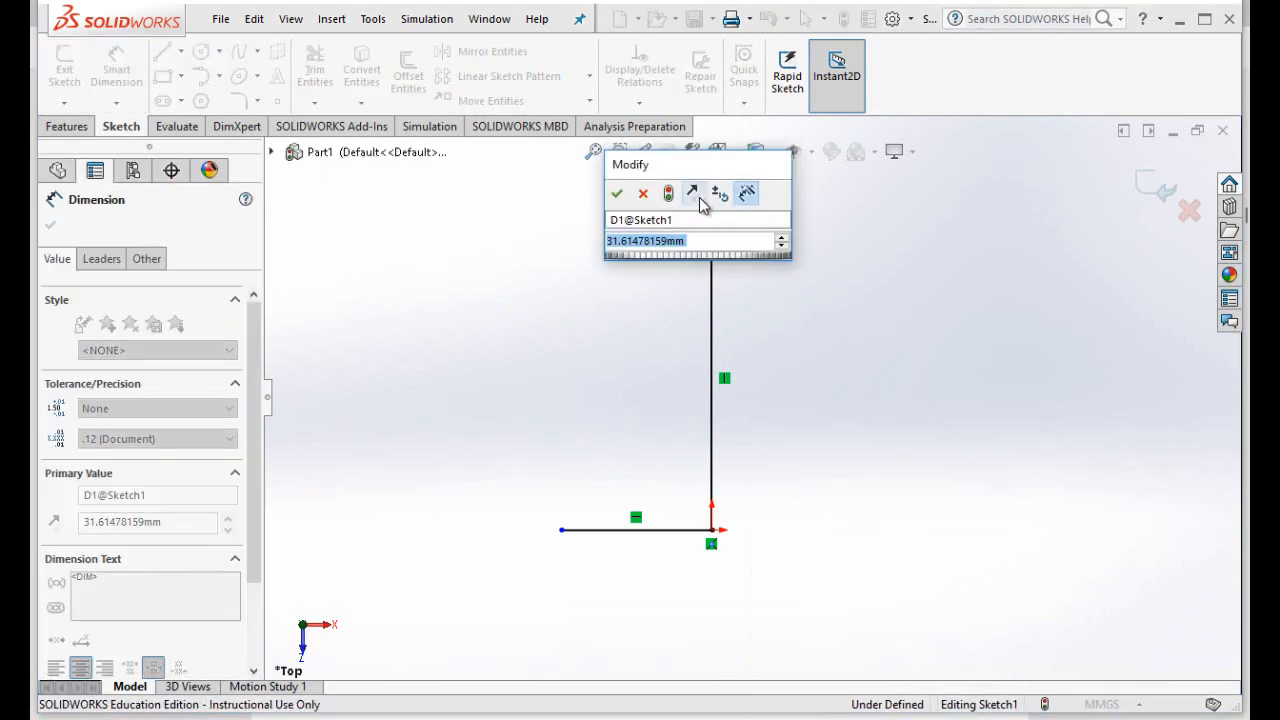
pyautogui.write('35mm')
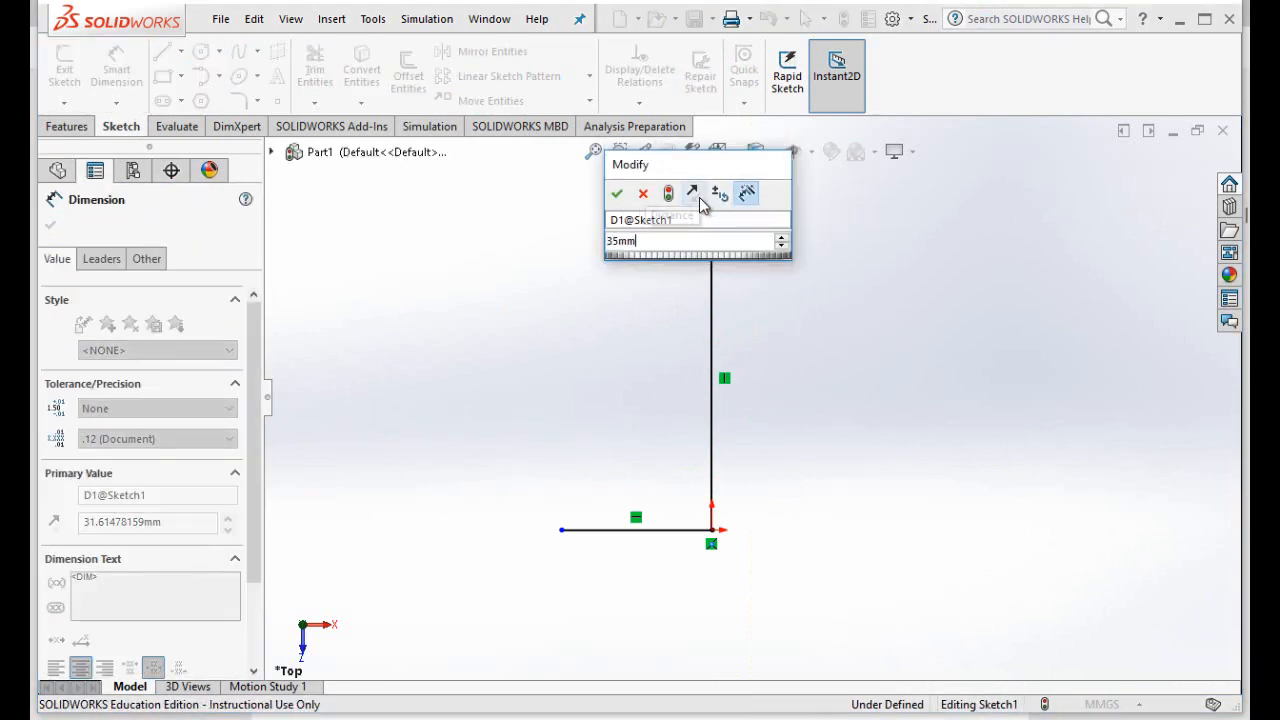
pyautogui.click(621, 196)
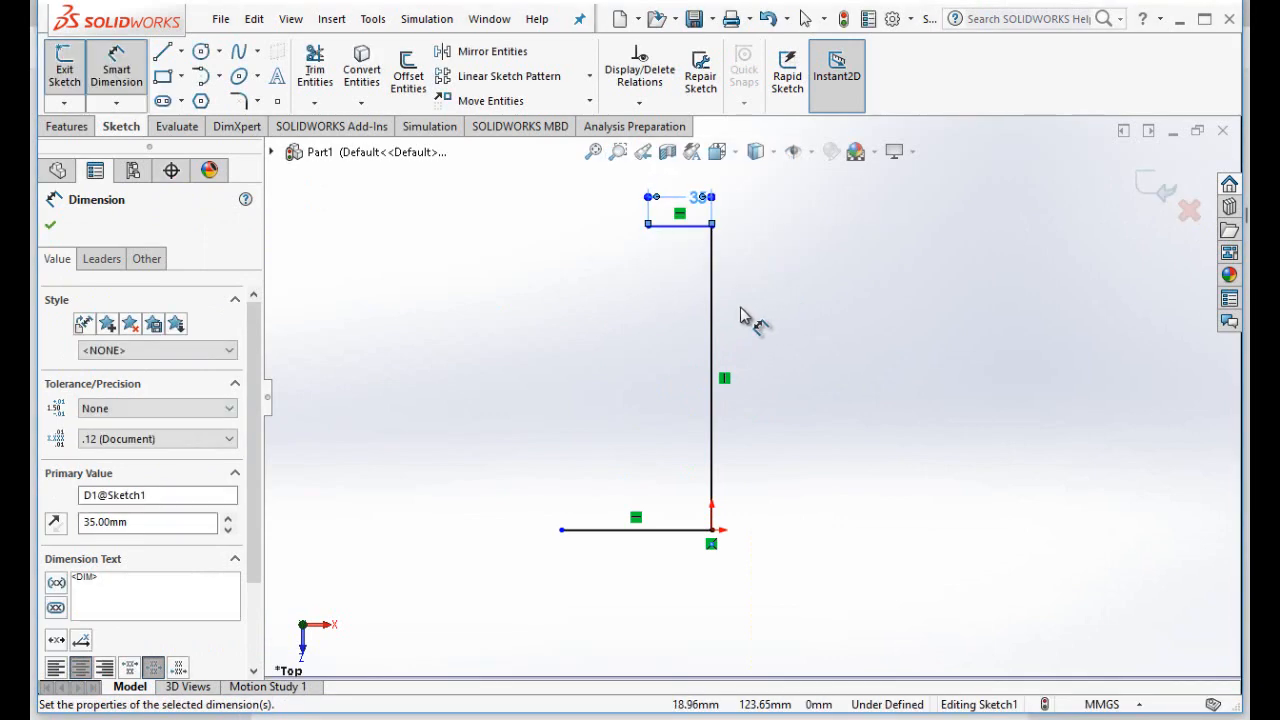
# - Dimension the vertical line at 150 mm and the lower horizontal line at 75 mm
pyautogui.click(712, 320)
pyautogui.click(786, 318)
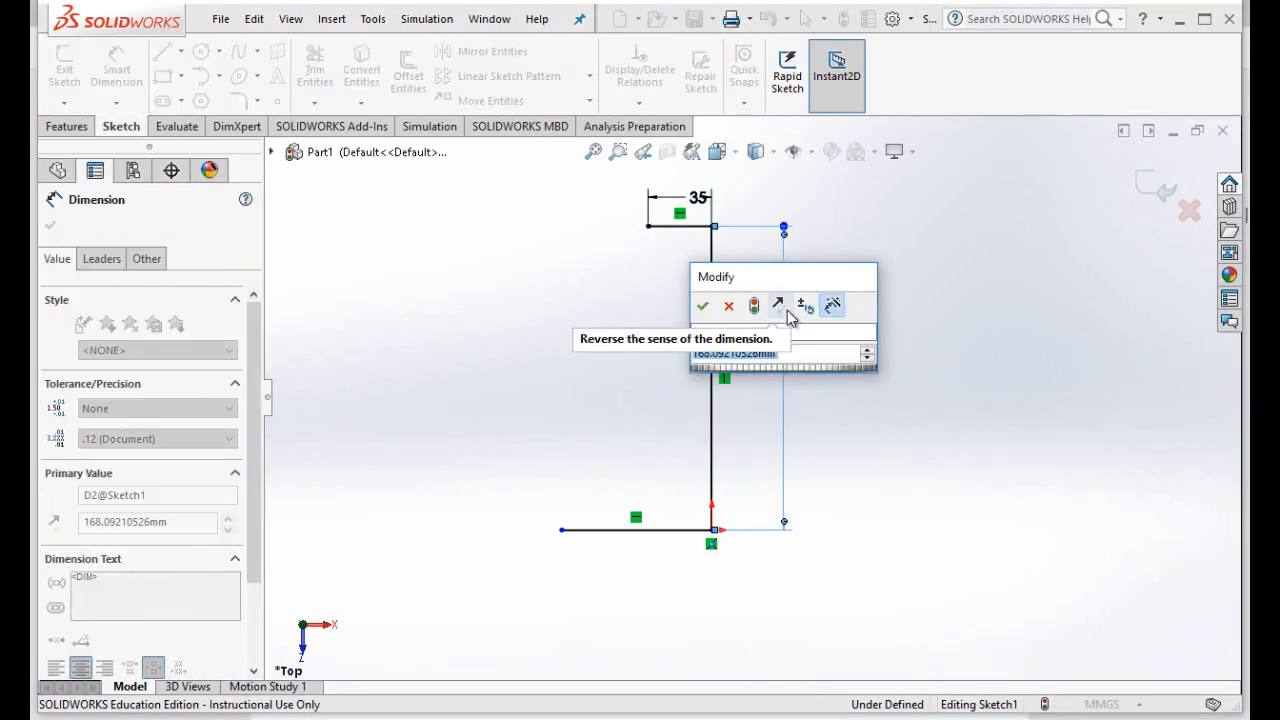
pyautogui.write('150mm')
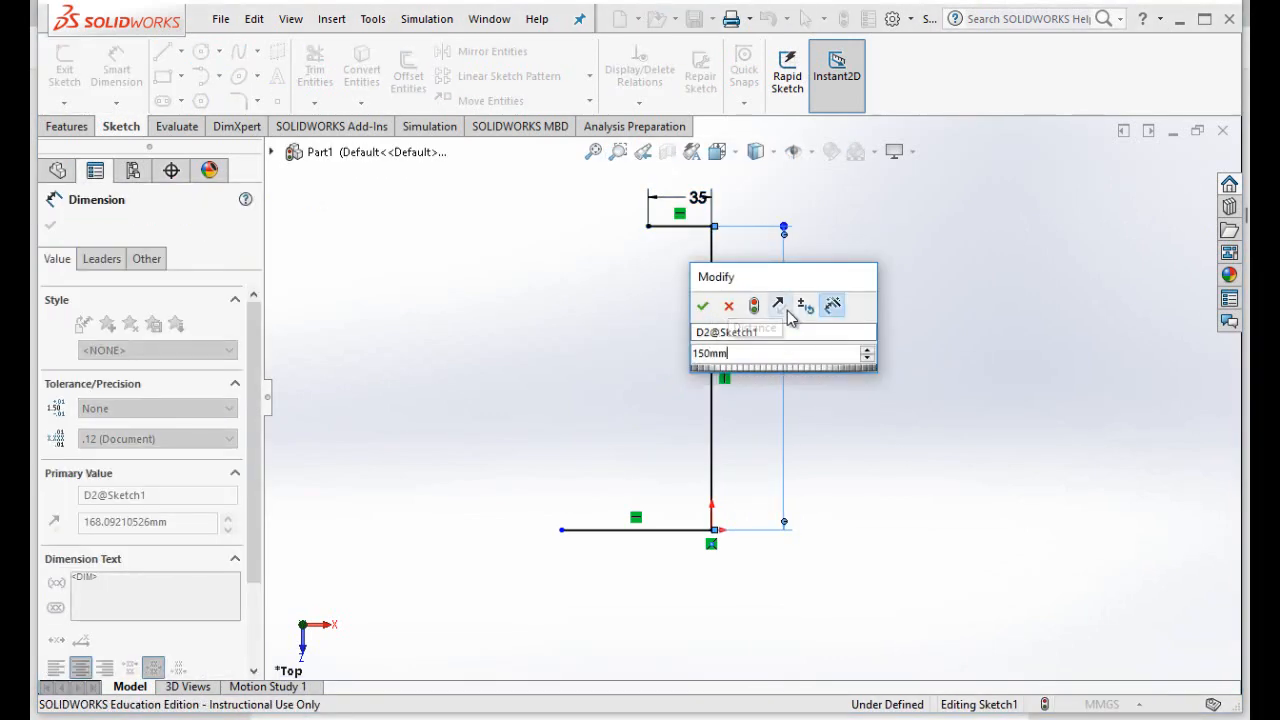
pyautogui.click(710, 313)
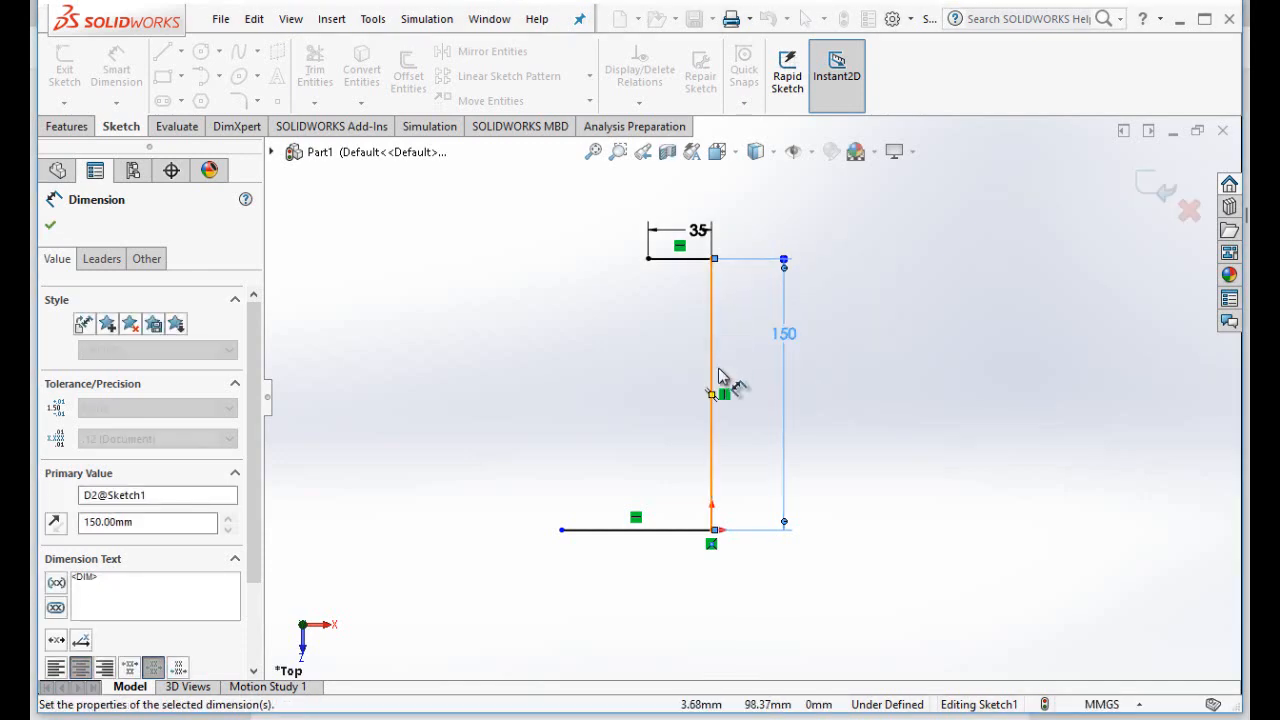
pyautogui.click(688, 531)
pyautogui.click(675, 590)
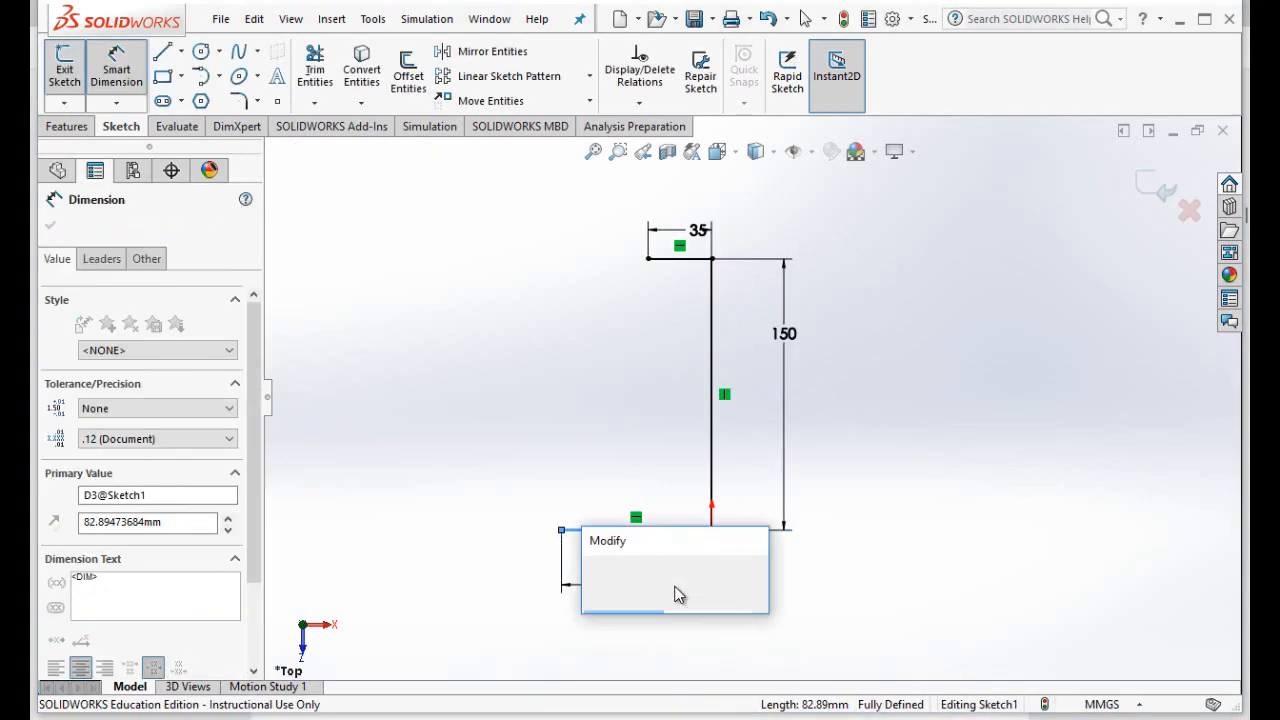
pyautogui.write('75mm')
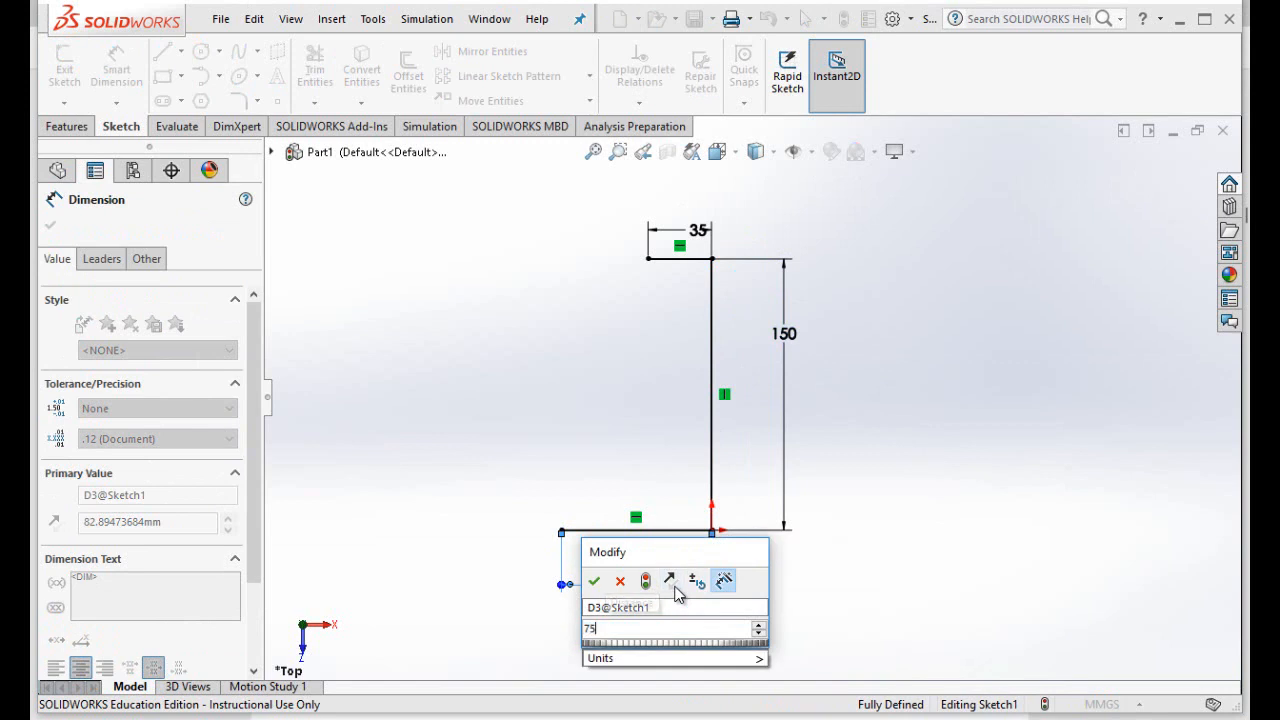
pyautogui.click(594, 581)
# - Check the profile in the PDF instructions and close the sketch with a slanted line joining the free ends of the two horizontal lines
pyautogui.click(800, 718)
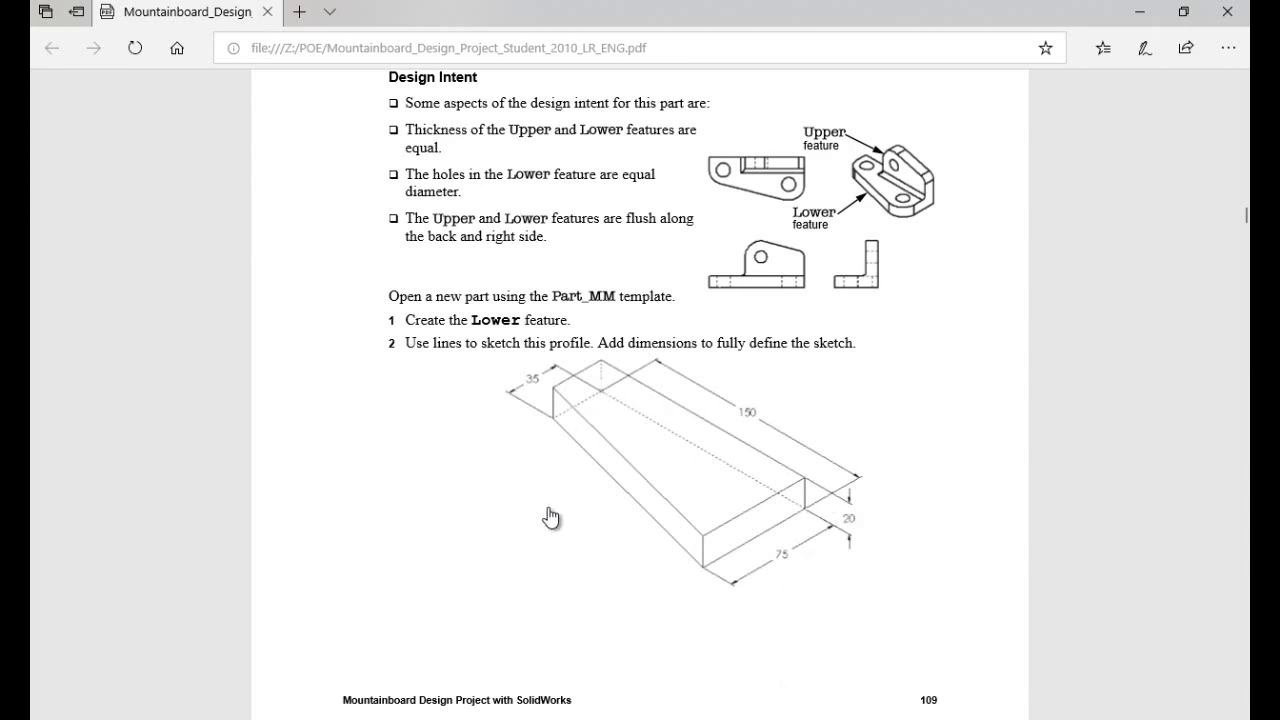
pyautogui.click(800, 718)
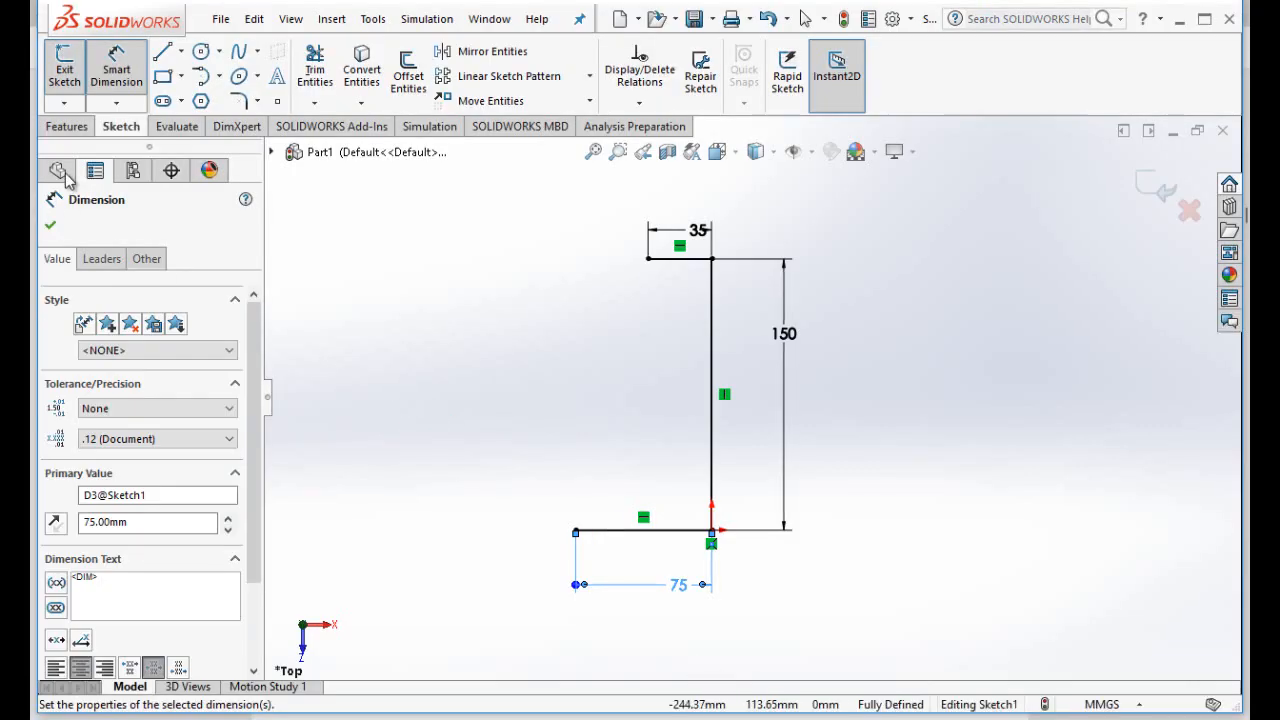
pyautogui.click(161, 57)
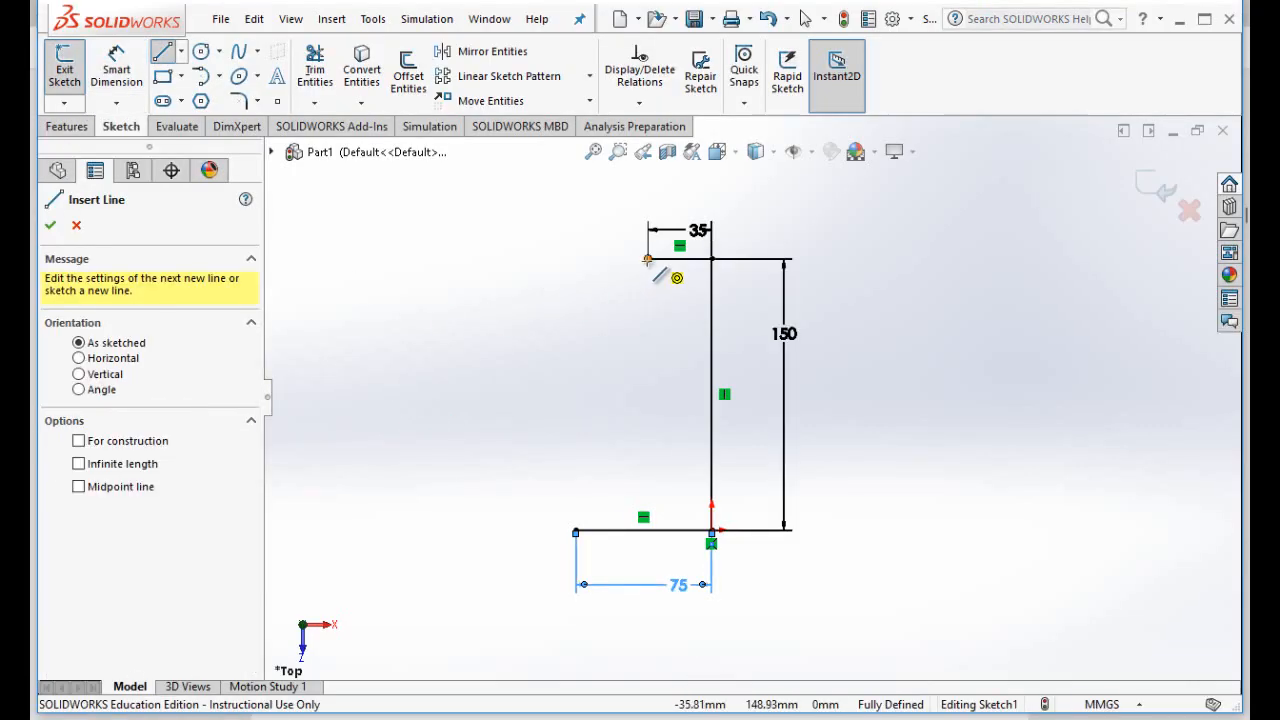
pyautogui.click(648, 259)
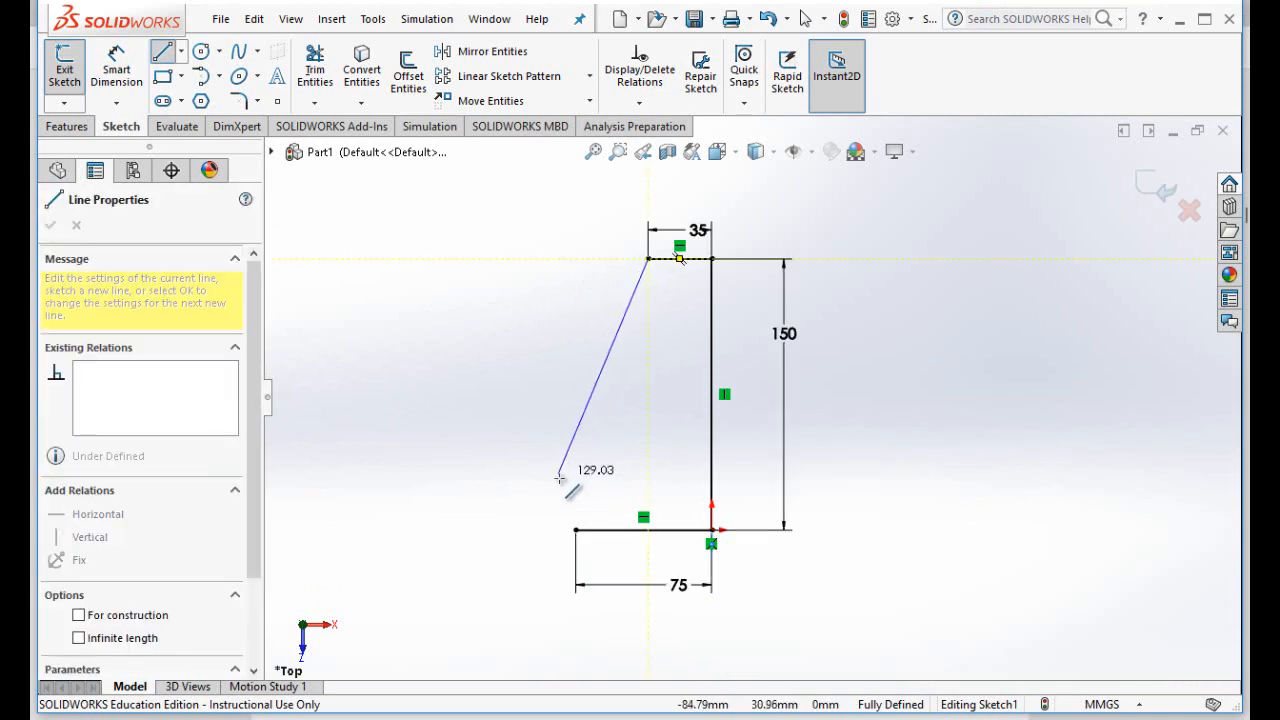
pyautogui.click(576, 530)
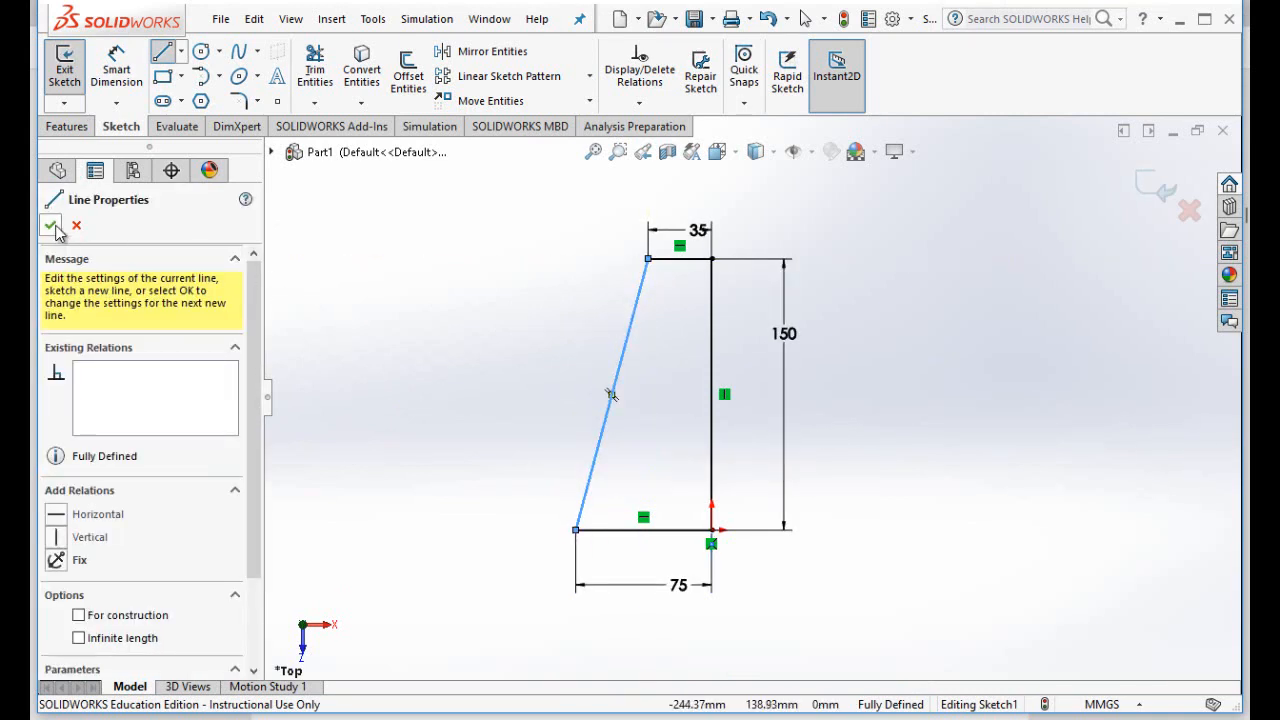
# - Extrude the closed tapered profile as a blind boss with a depth of 20 mm
pyautogui.click(66, 126)
pyautogui.click(72, 70)
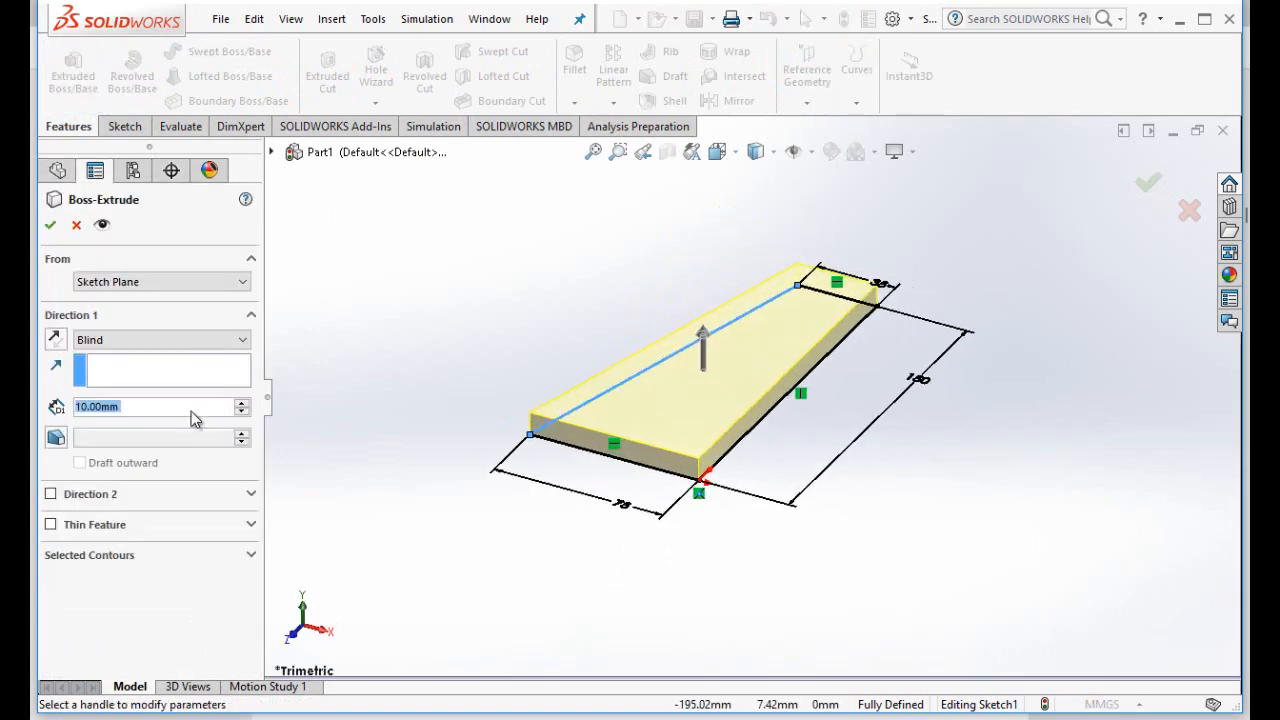
pyautogui.click(84, 407)
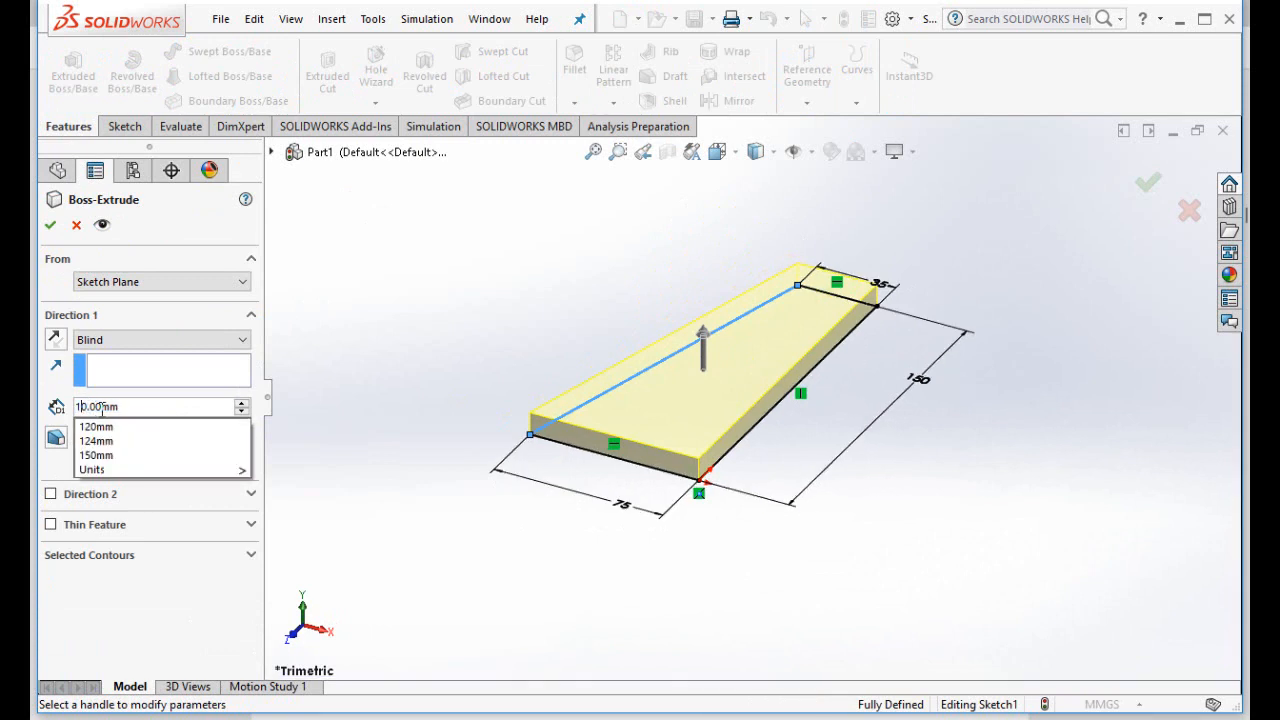
pyautogui.press('BackSpace')
pyautogui.write('2')
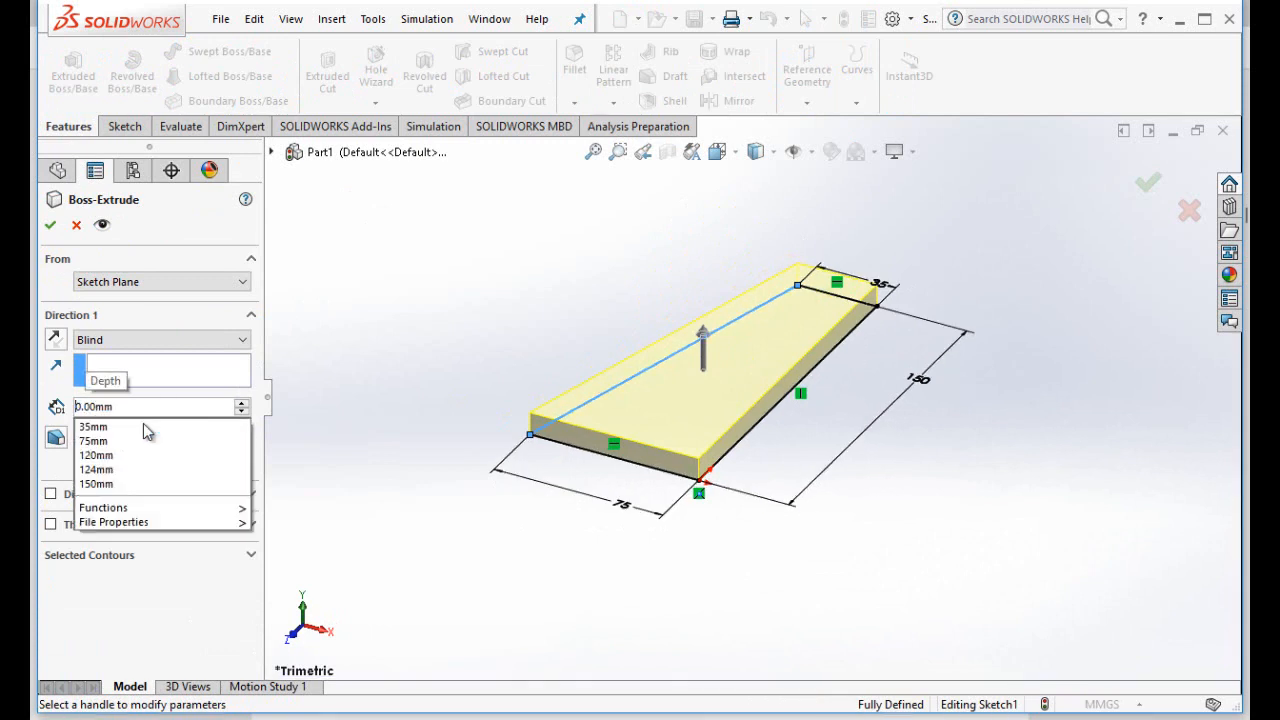
pyautogui.click(54, 229)
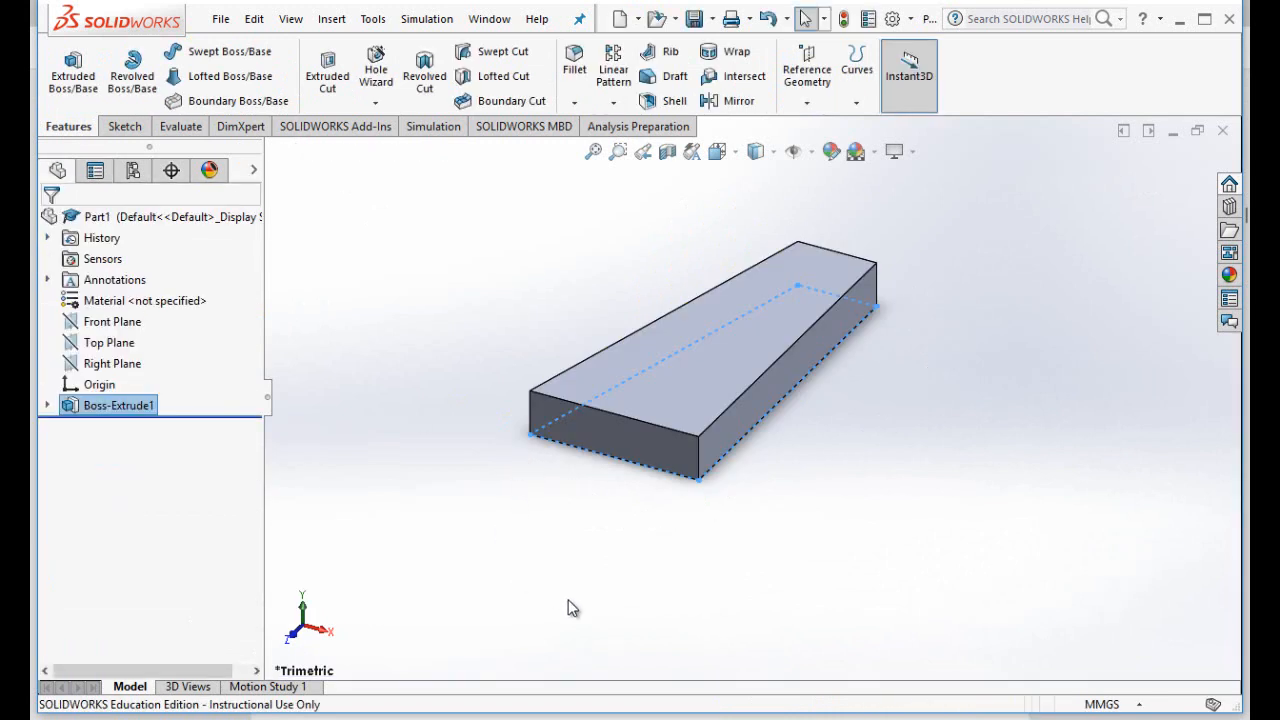
# - Examine the extruded tapered block from different angles
pyautogui.press('Right')
pyautogui.press('Right')
pyautogui.press('Left')
pyautogui.press('Right')
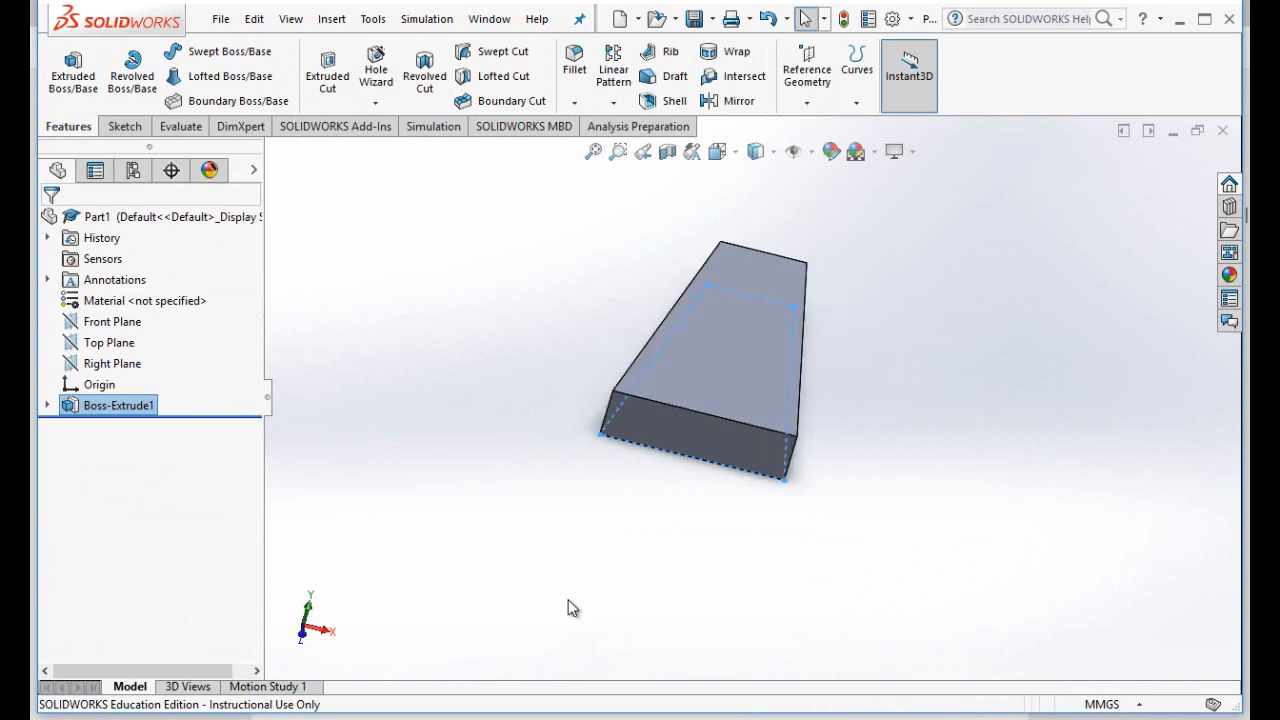
pyautogui.press('Down')
pyautogui.press('Down')
pyautogui.press('Right')
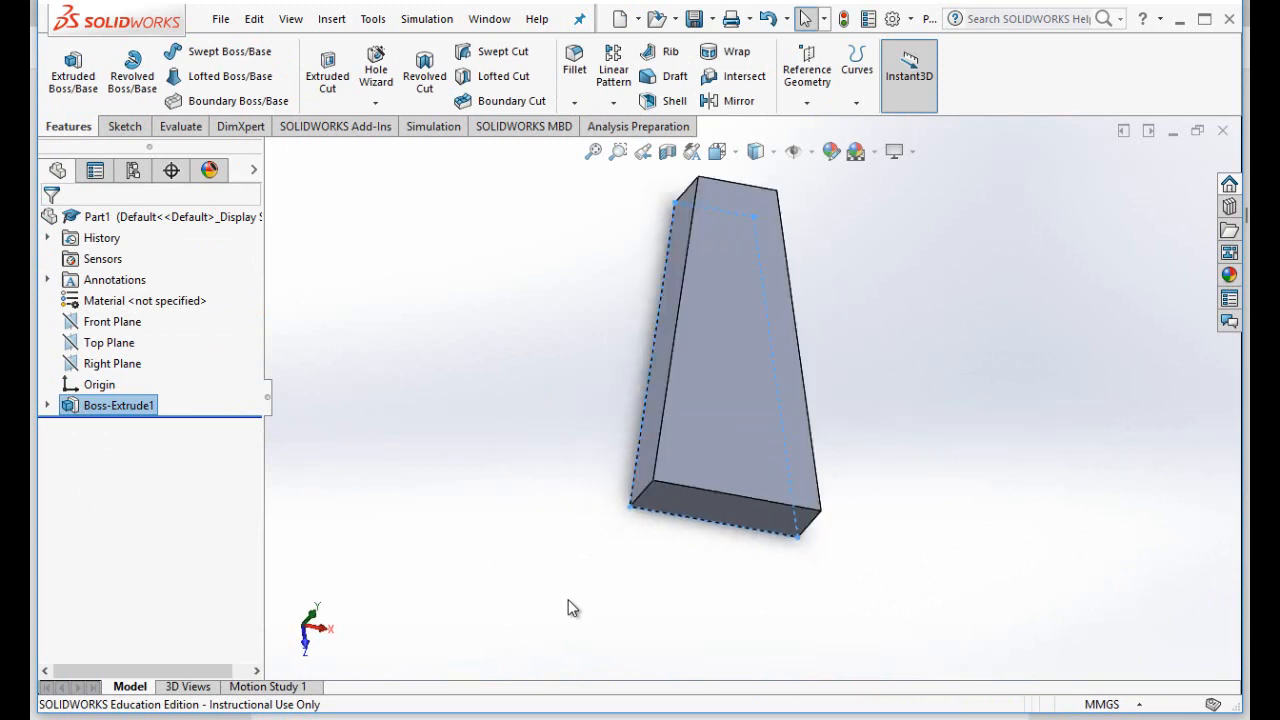
# - Read the PDF instructions for the Upper boss feature, covering its sketch face, profile dimensions and extrusion depth
pyautogui.press('Left')
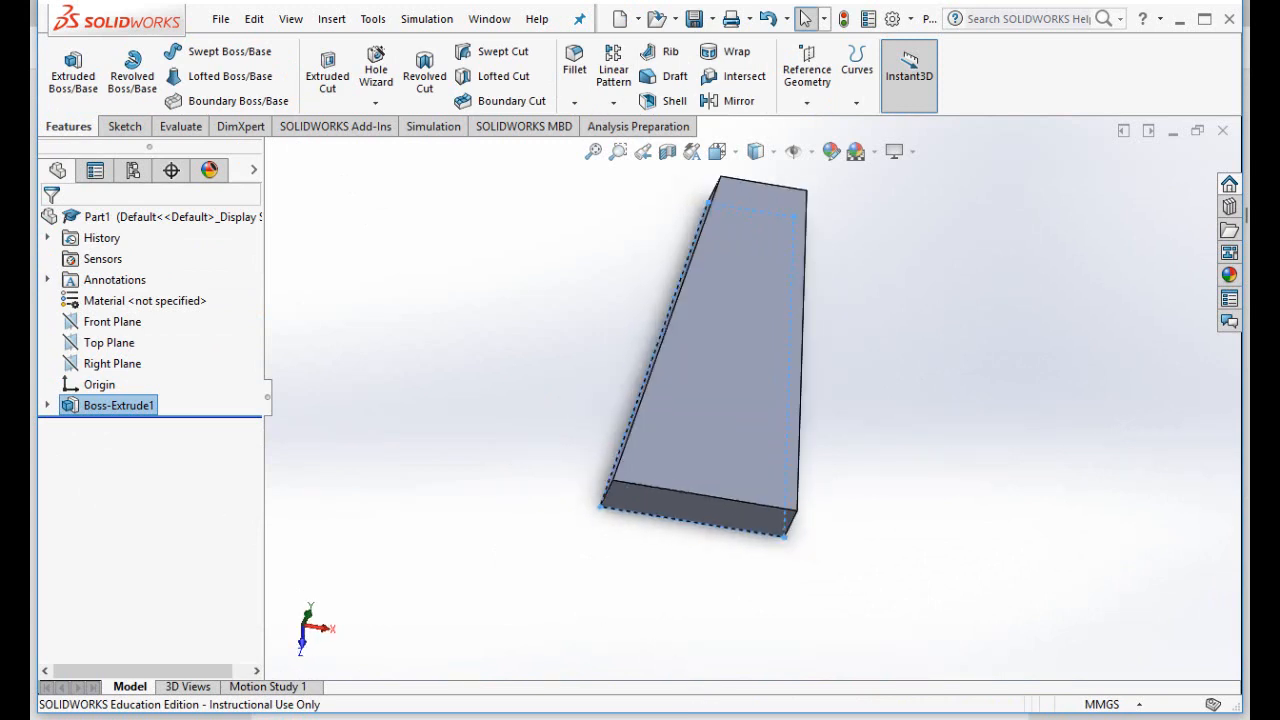
pyautogui.click(711, 719)
pyautogui.scroll(-3, 753, 614)
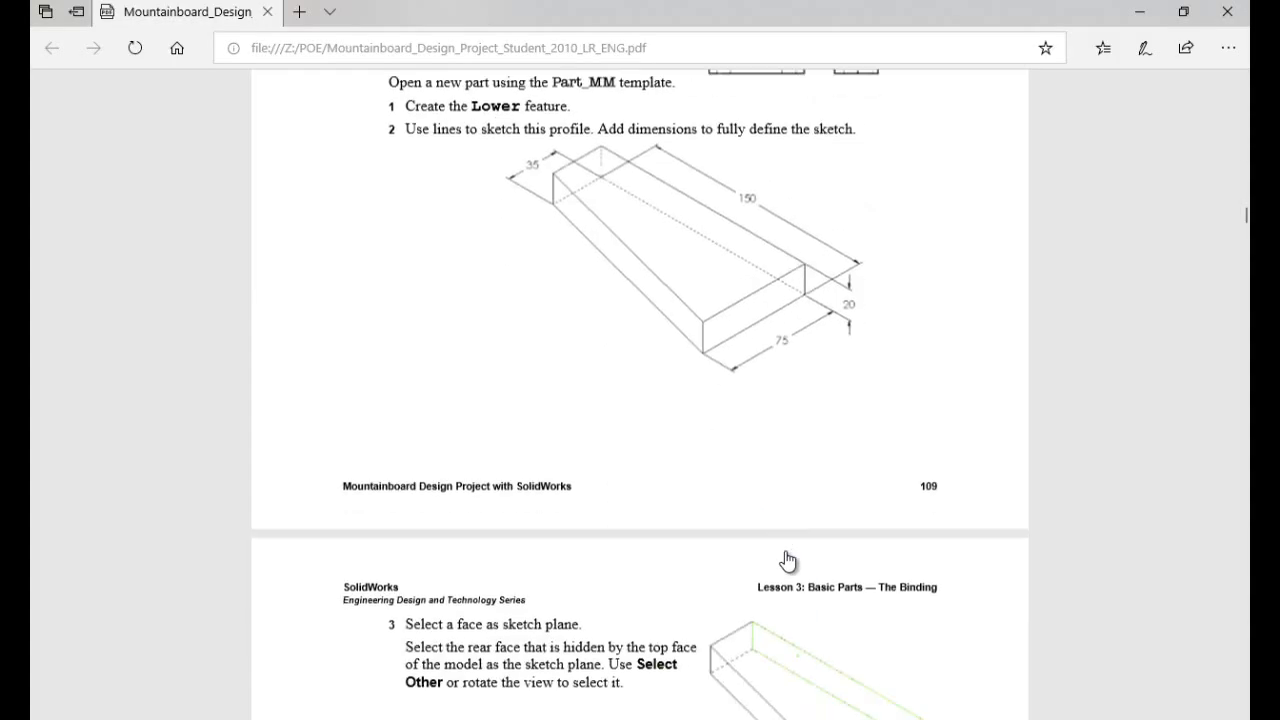
pyautogui.scroll(-4, 760, 298)
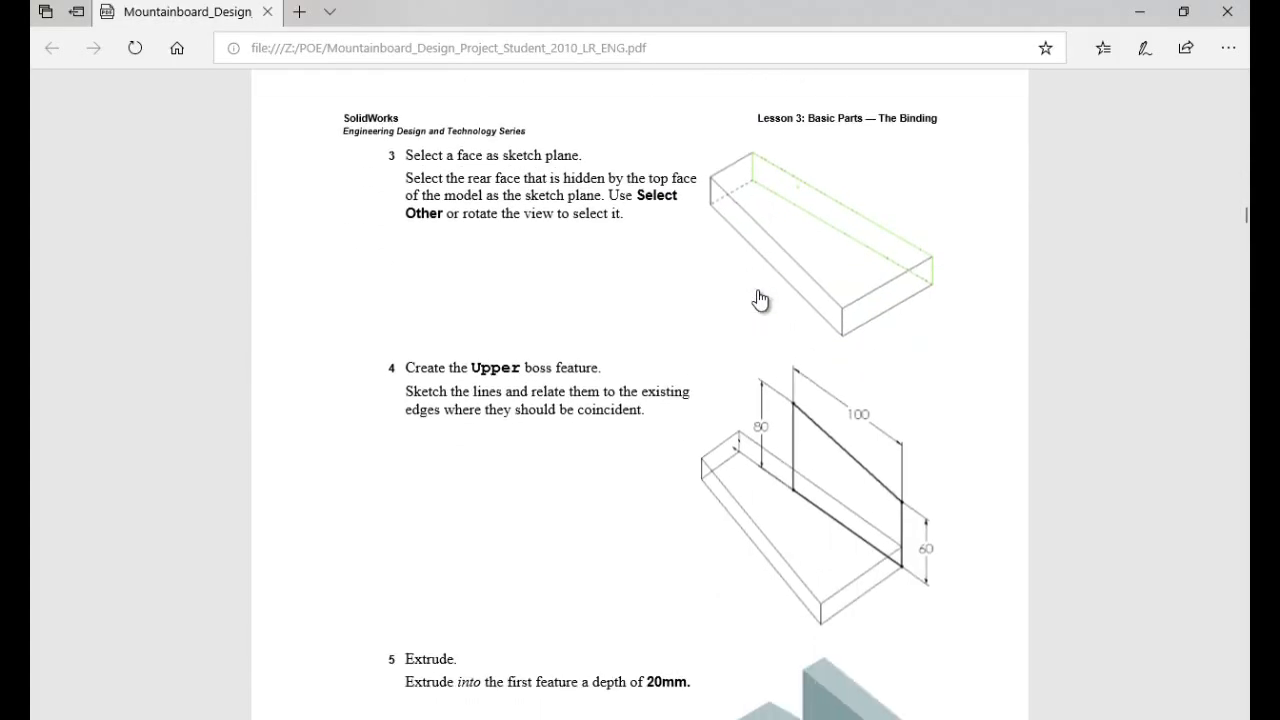
pyautogui.scroll(-1, 775, 345)
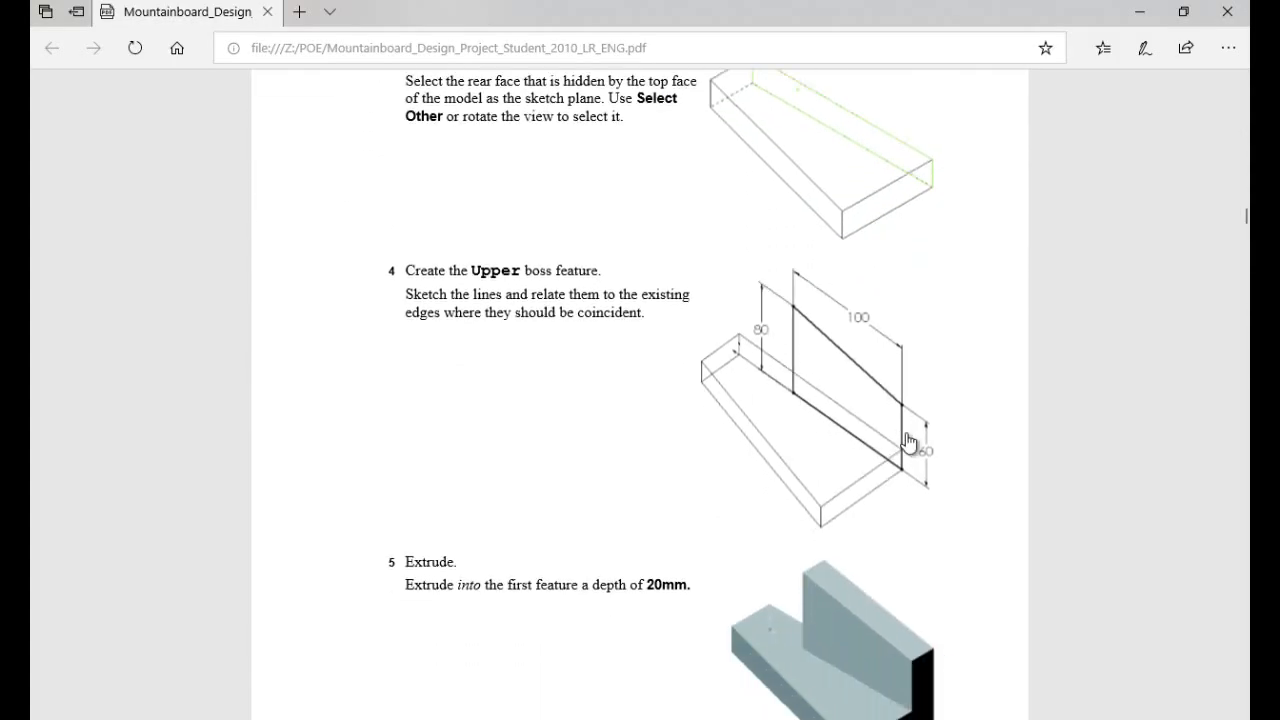
pyautogui.scroll(-1, 912, 420)
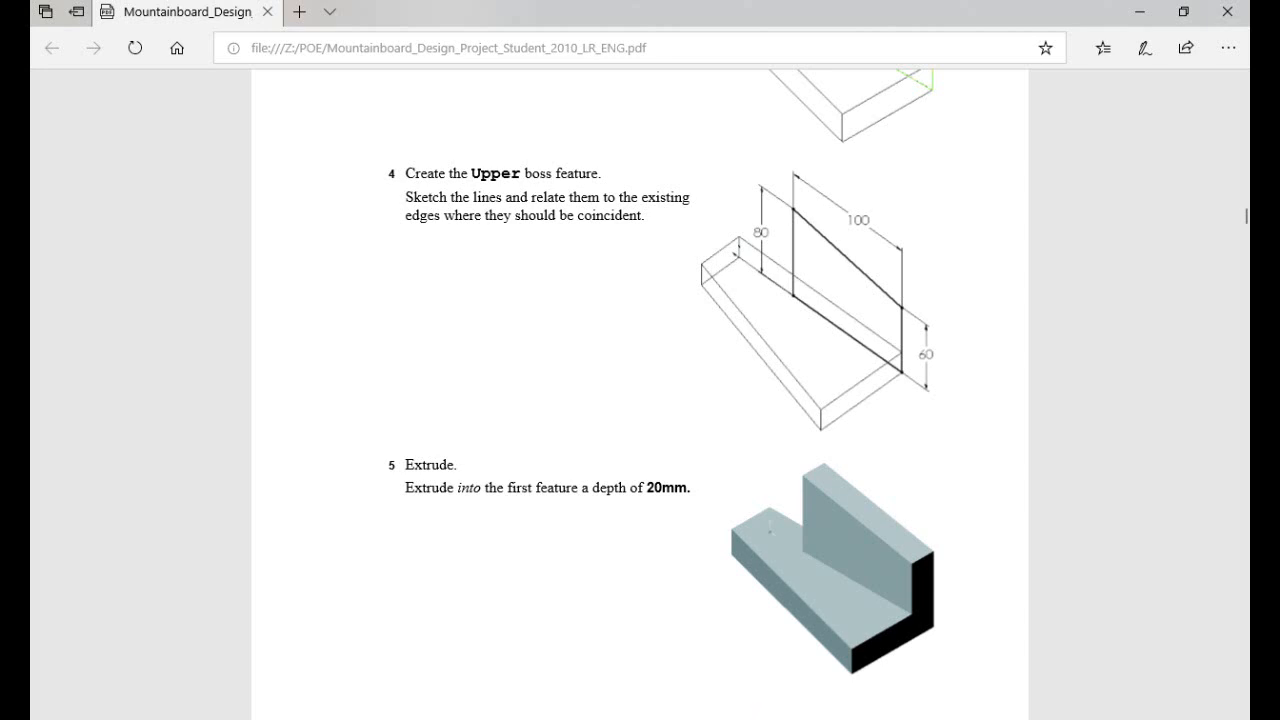
pyautogui.click(710, 716)
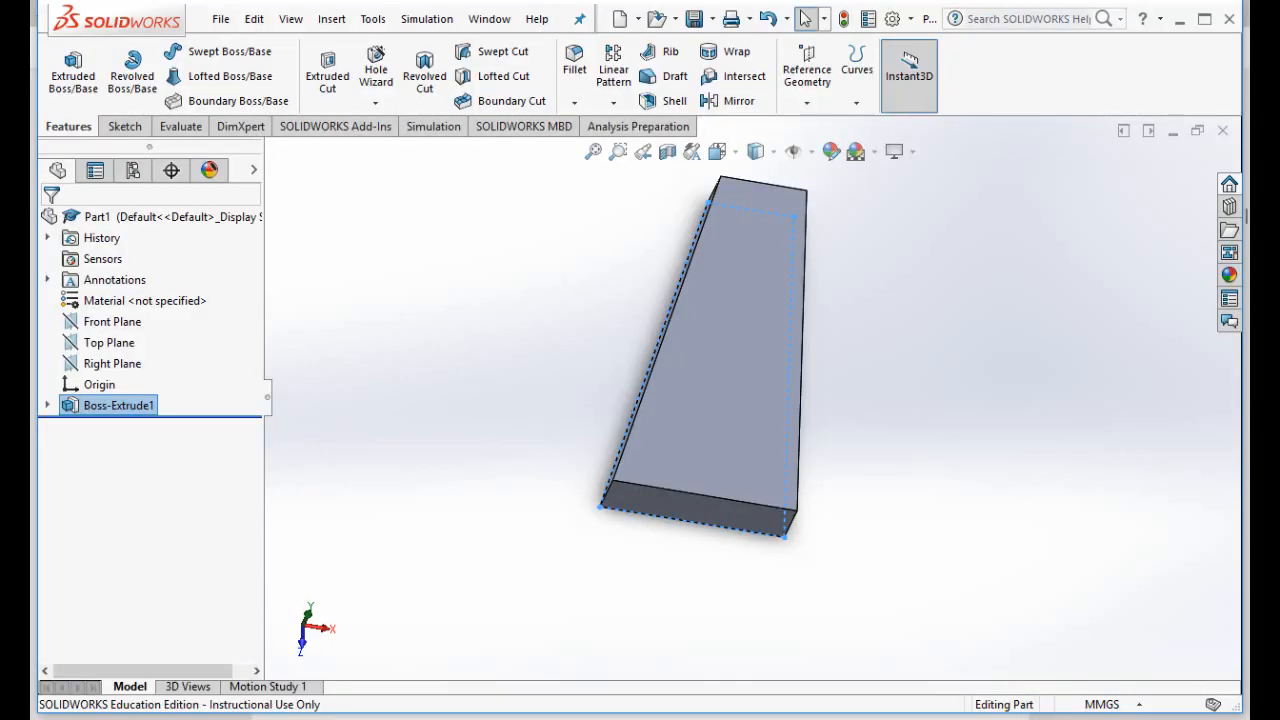
# - Start a new sketch on the long side face of the block that is square to its two end faces
pyautogui.click(717, 152)
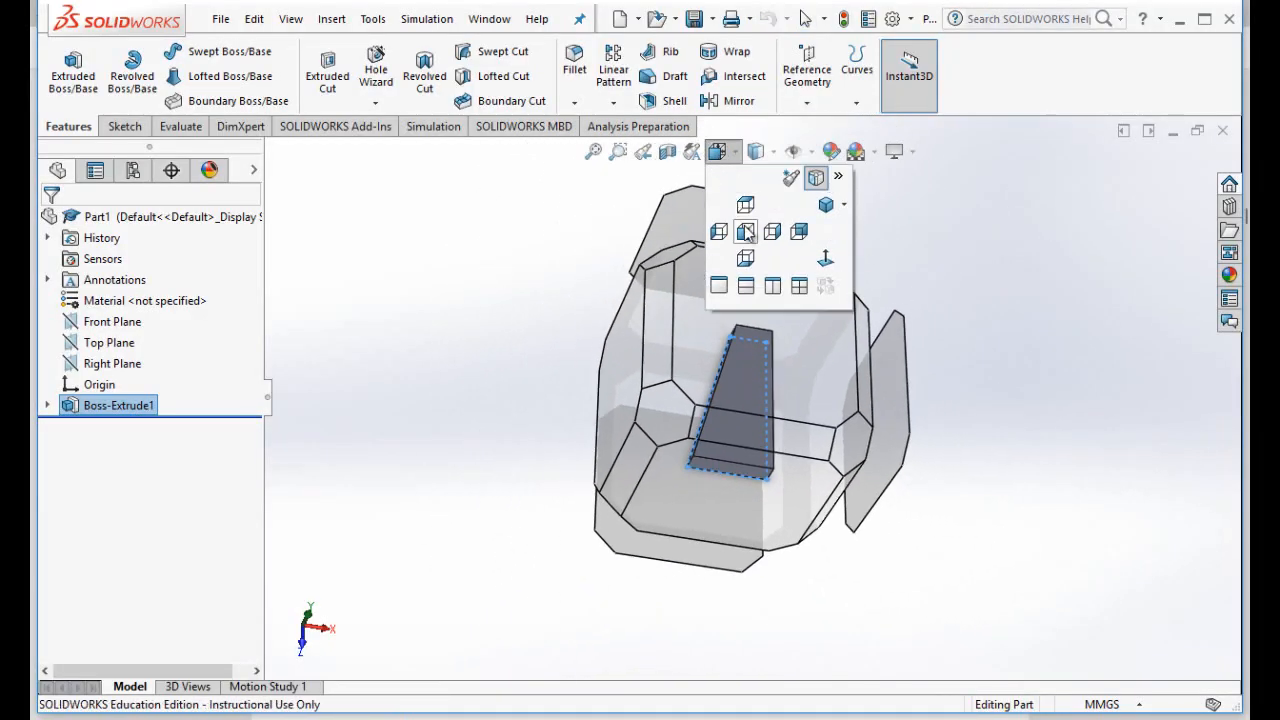
pyautogui.click(746, 232)
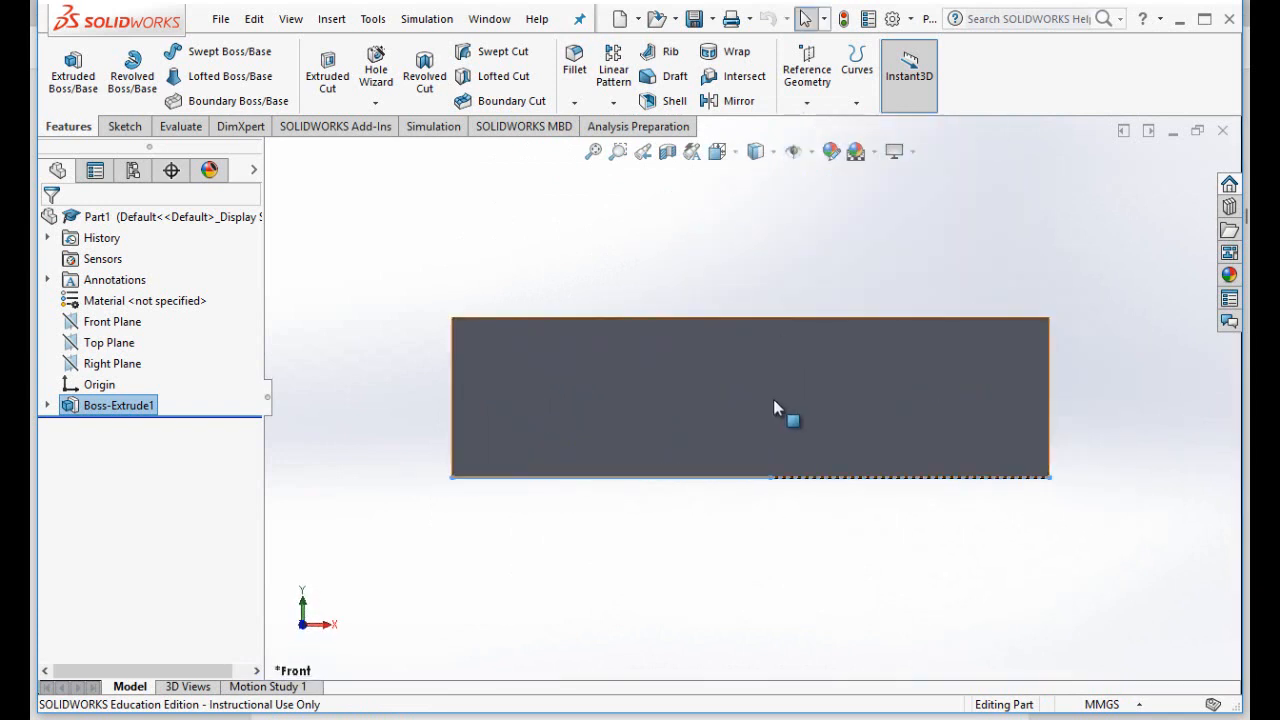
pyautogui.click(801, 583)
pyautogui.hotkey('ctrl', '4')
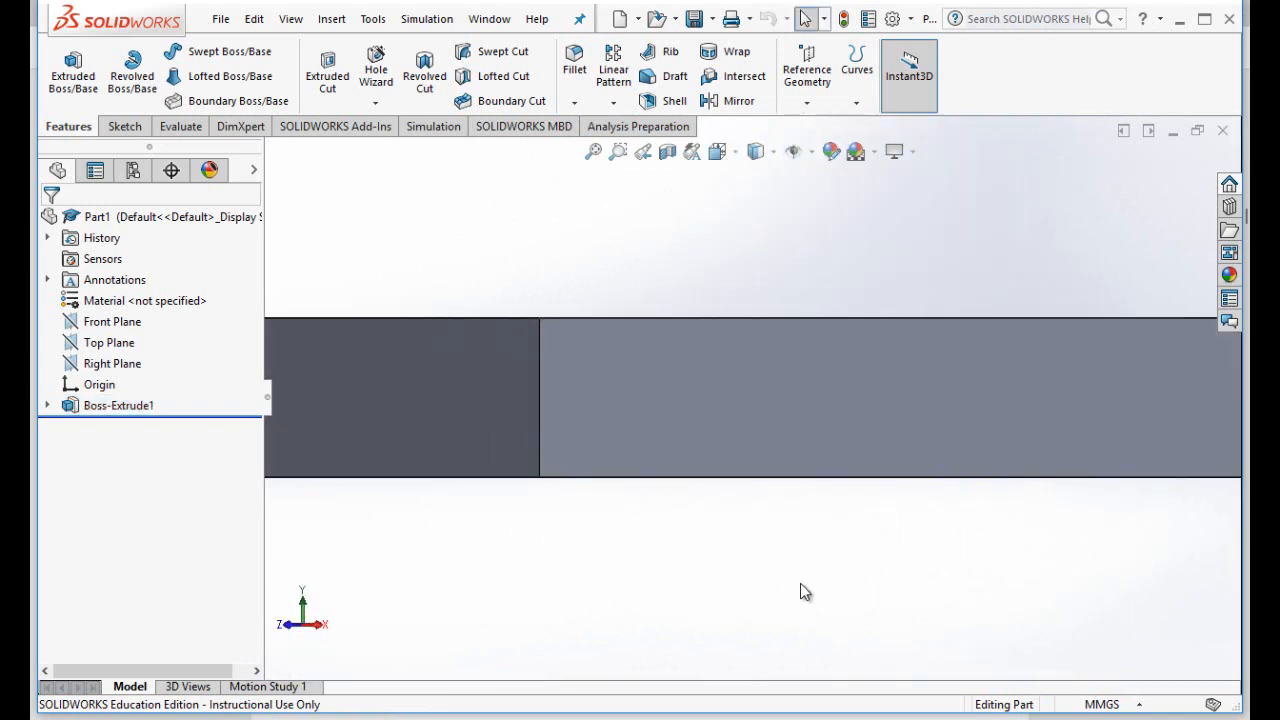
pyautogui.press('Up')
pyautogui.press('Up')
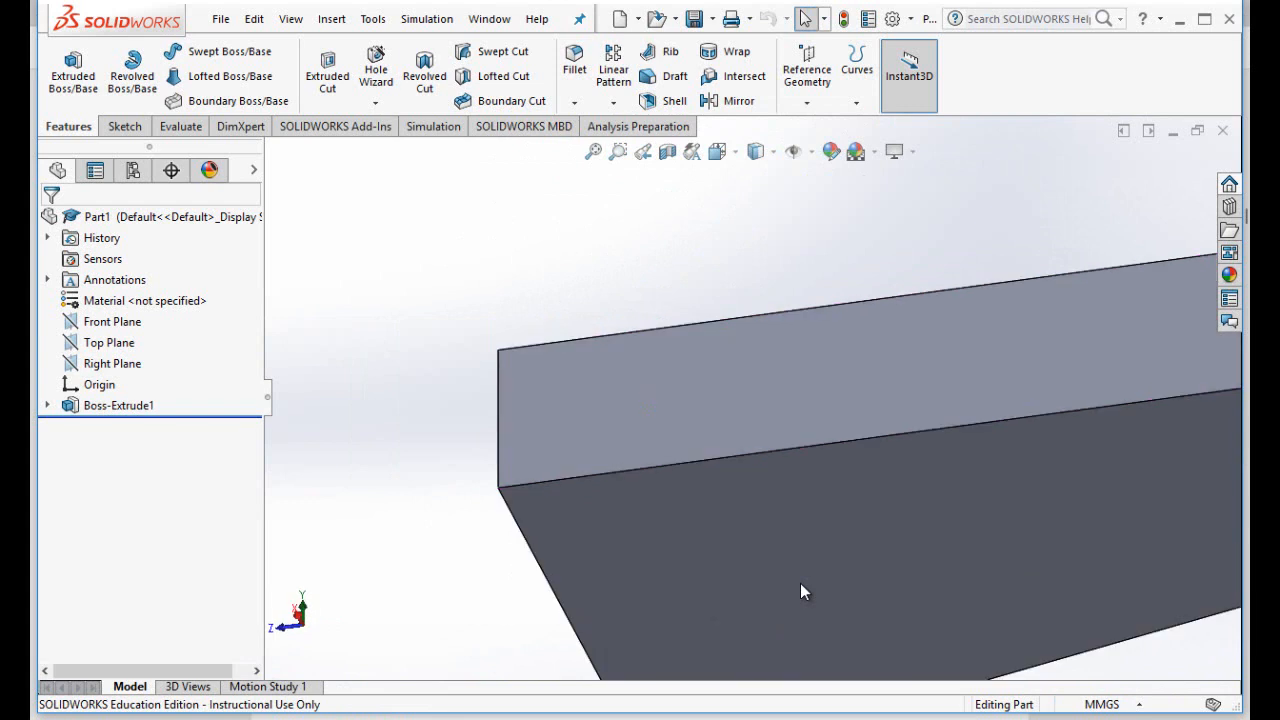
pyautogui.press('Down')
pyautogui.press('Down')
pyautogui.press('z')
pyautogui.press('z')
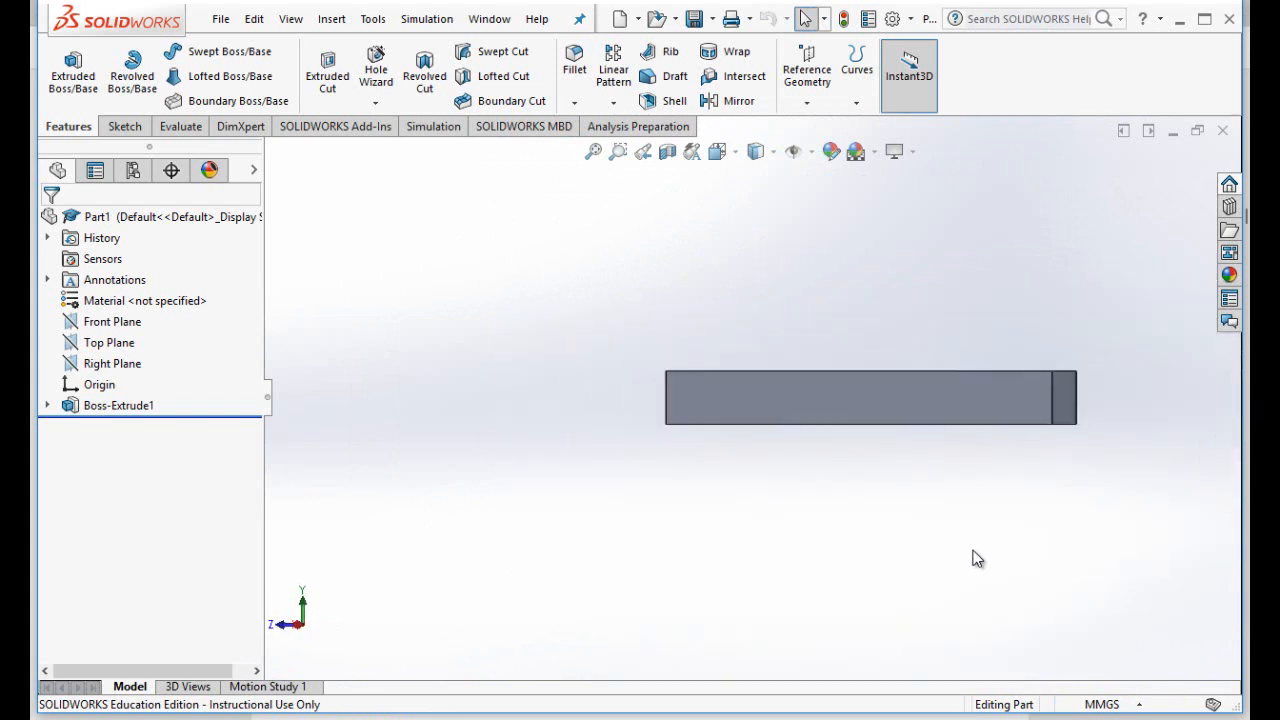
pyautogui.press('Down')
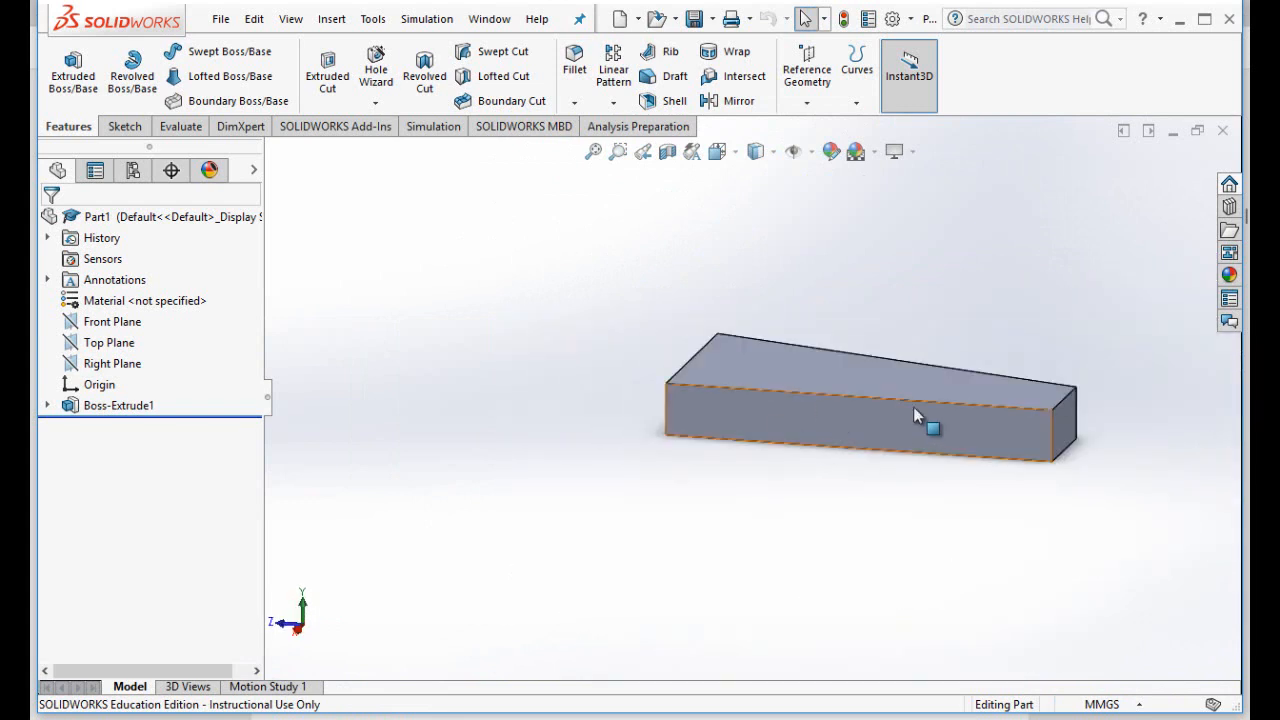
pyautogui.click(748, 420)
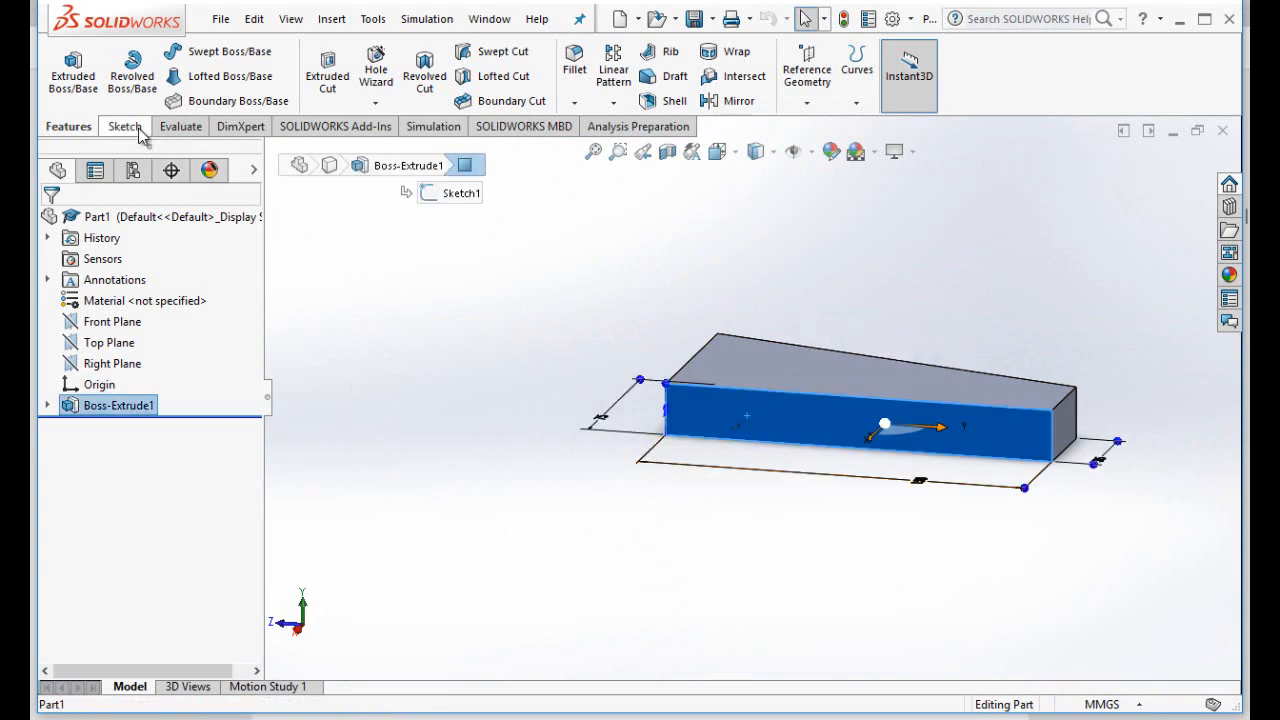
pyautogui.click(125, 126)
pyautogui.click(66, 72)
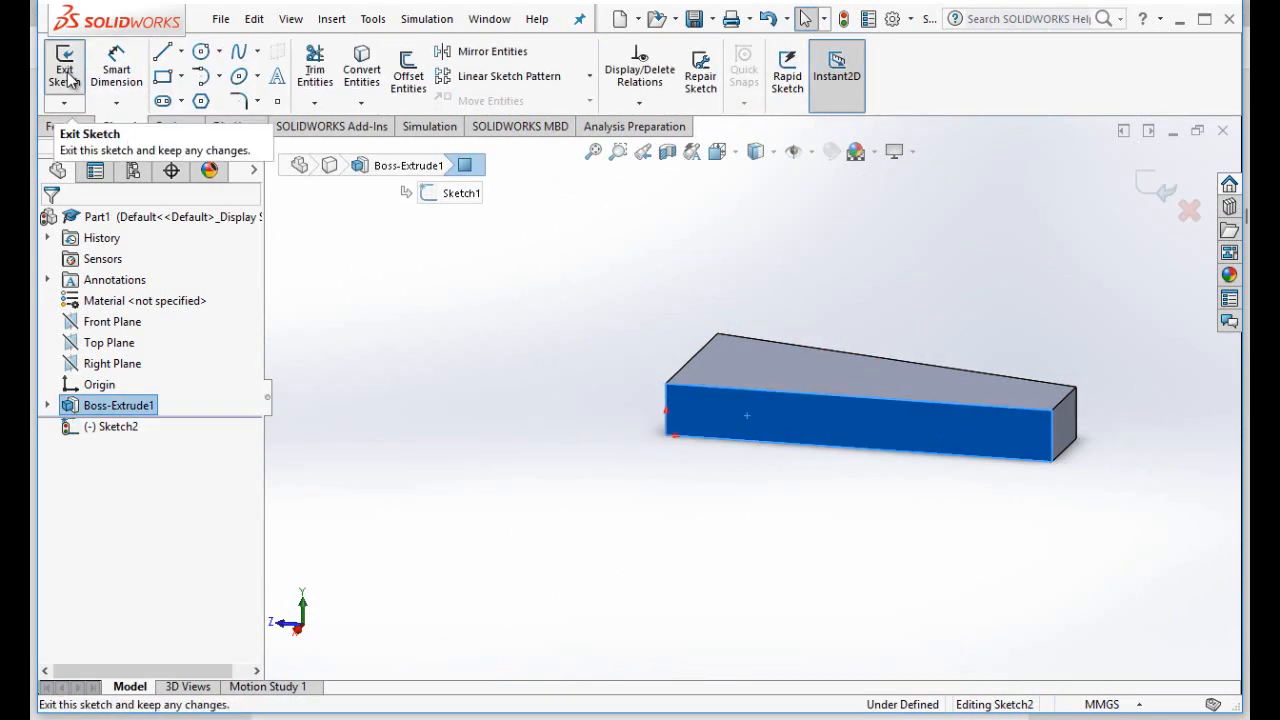
# - Sketch a vertical line about 61 mm high at the origin, a bottom-edge line about 100 mm long, and a vertical line about 82 mm high
pyautogui.click(162, 51)
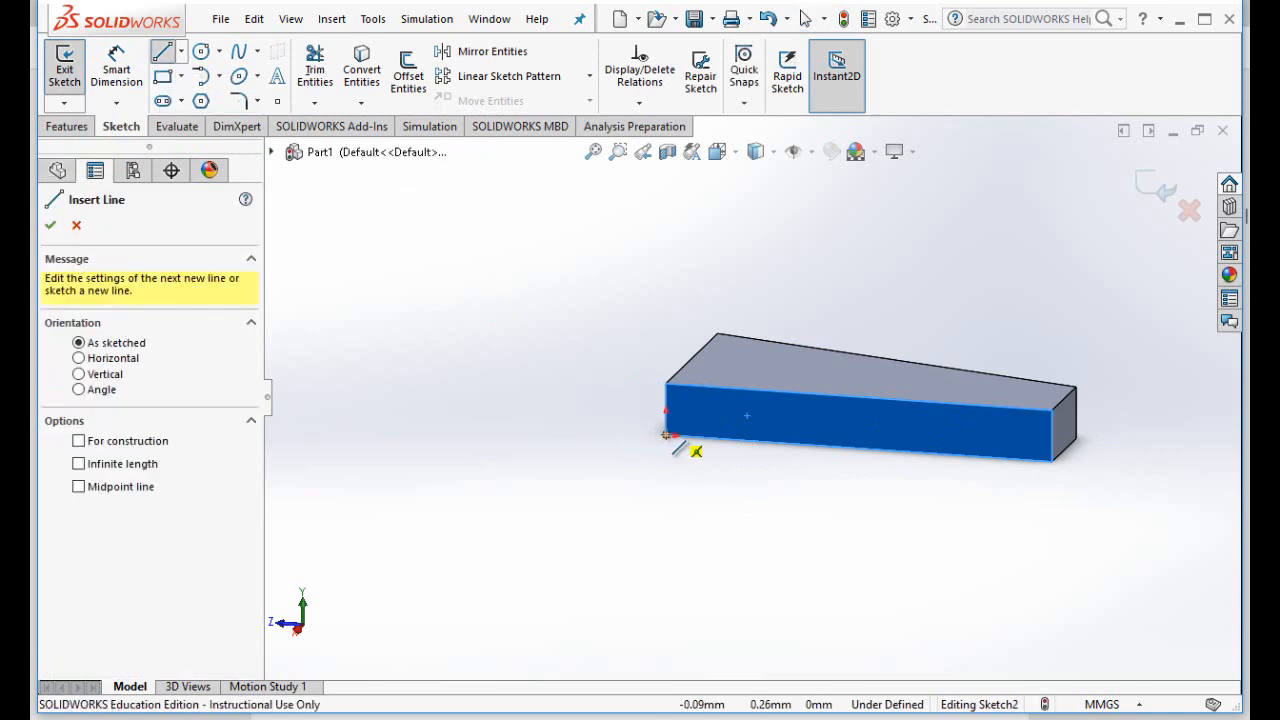
pyautogui.click(666, 434)
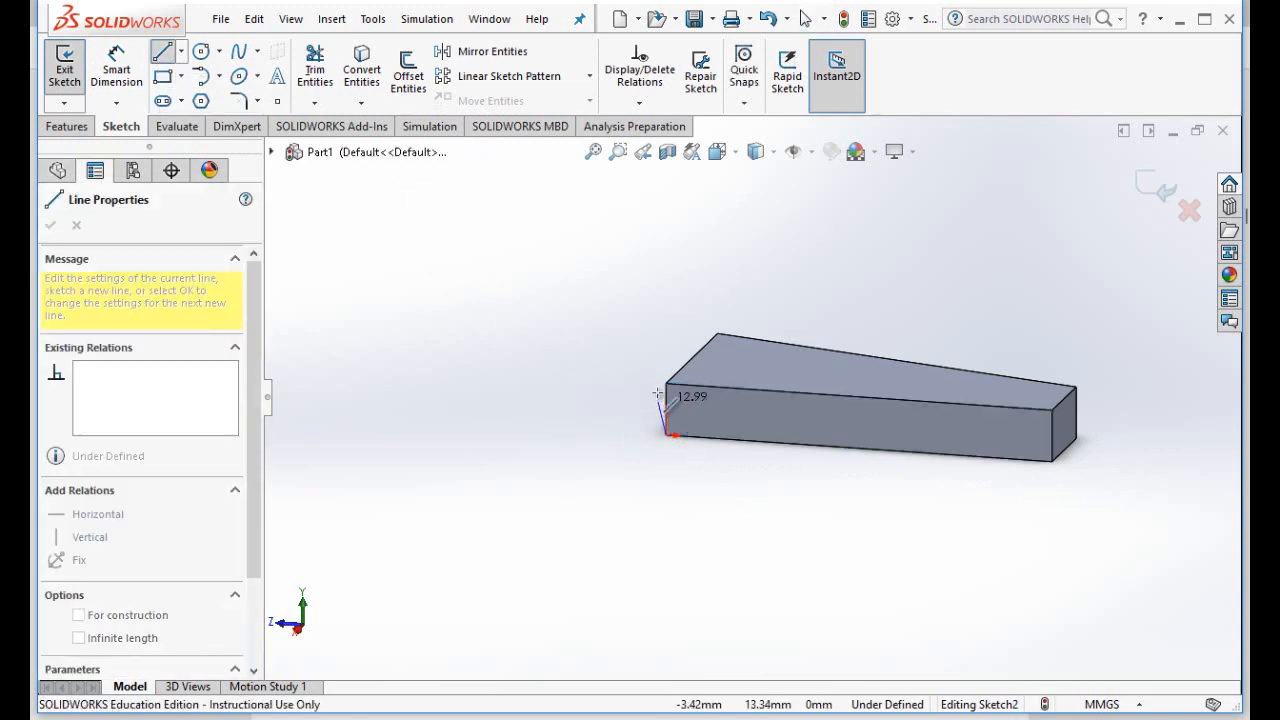
pyautogui.click(667, 276)
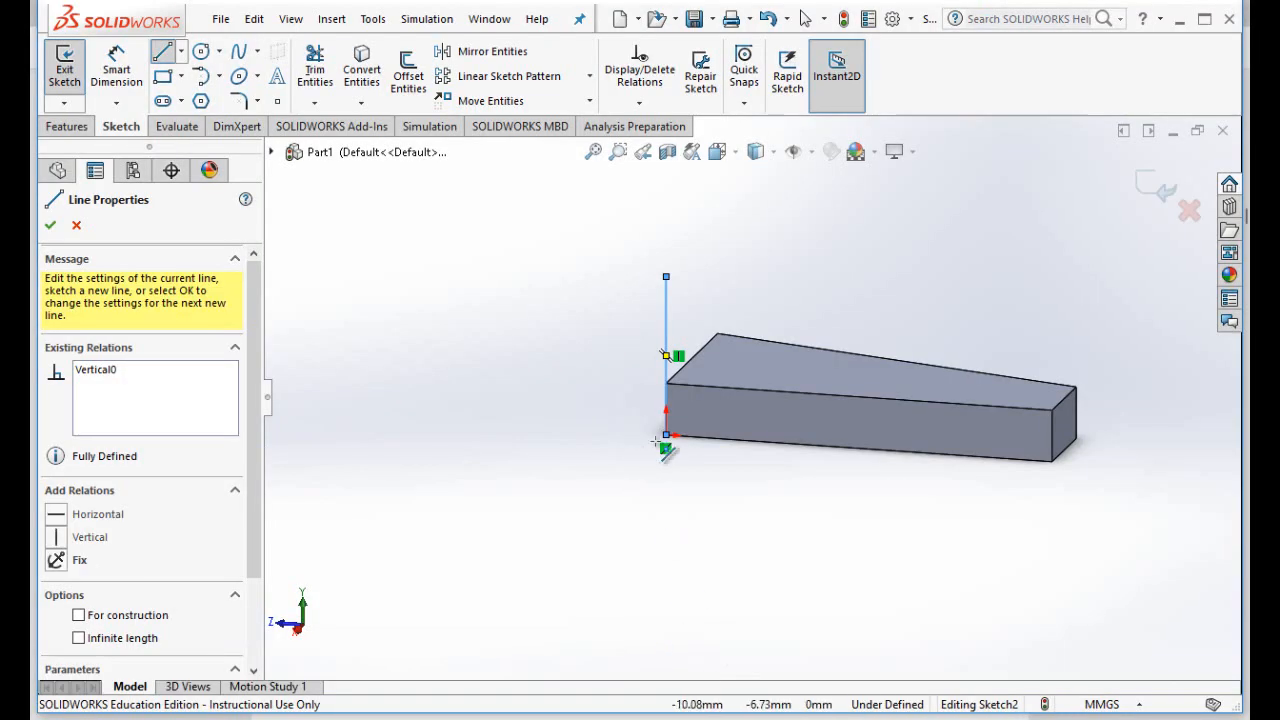
pyautogui.click(667, 435)
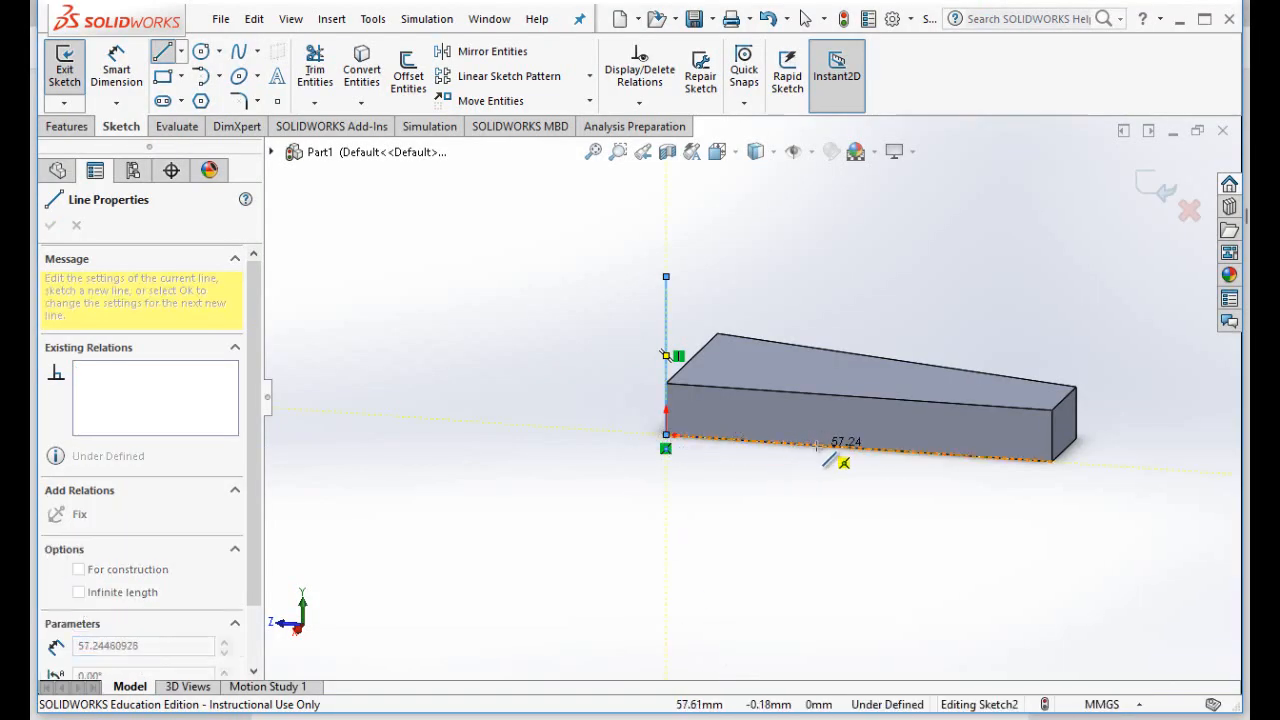
pyautogui.click(924, 453)
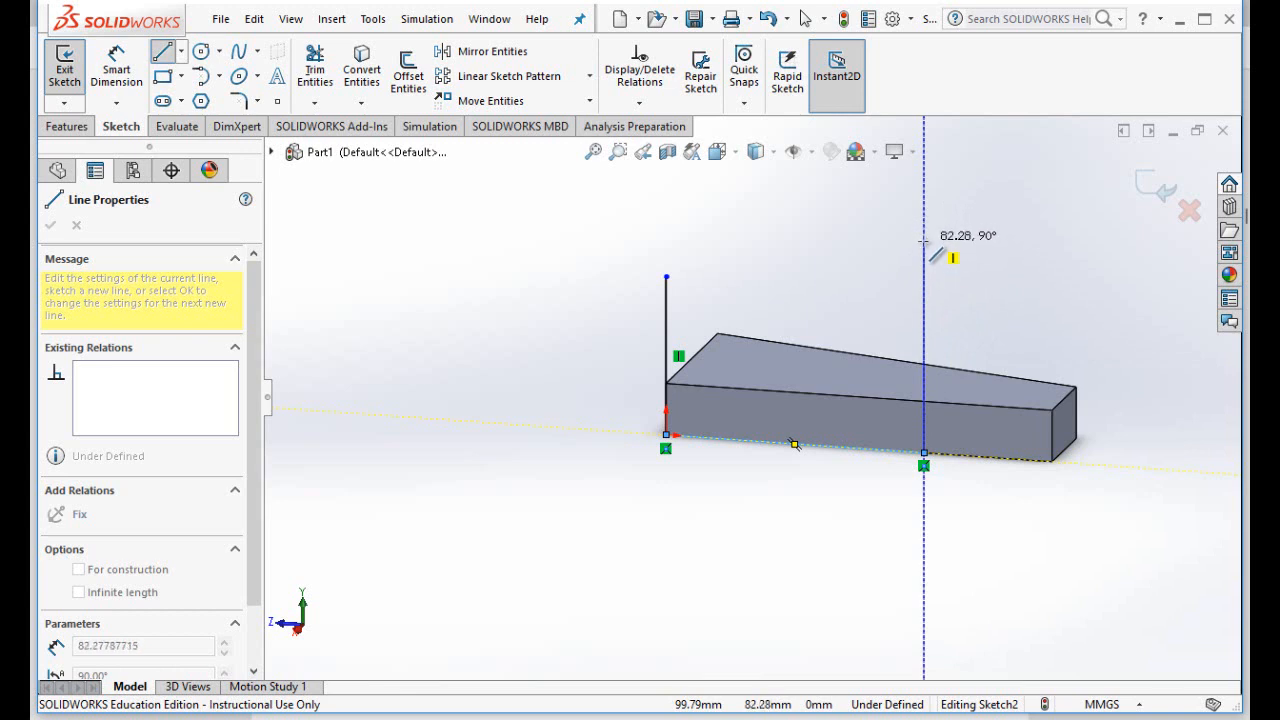
pyautogui.doubleClick(924, 241)
# - Dimension the vertical line at the origin at 60 mm
pyautogui.click(116, 66)
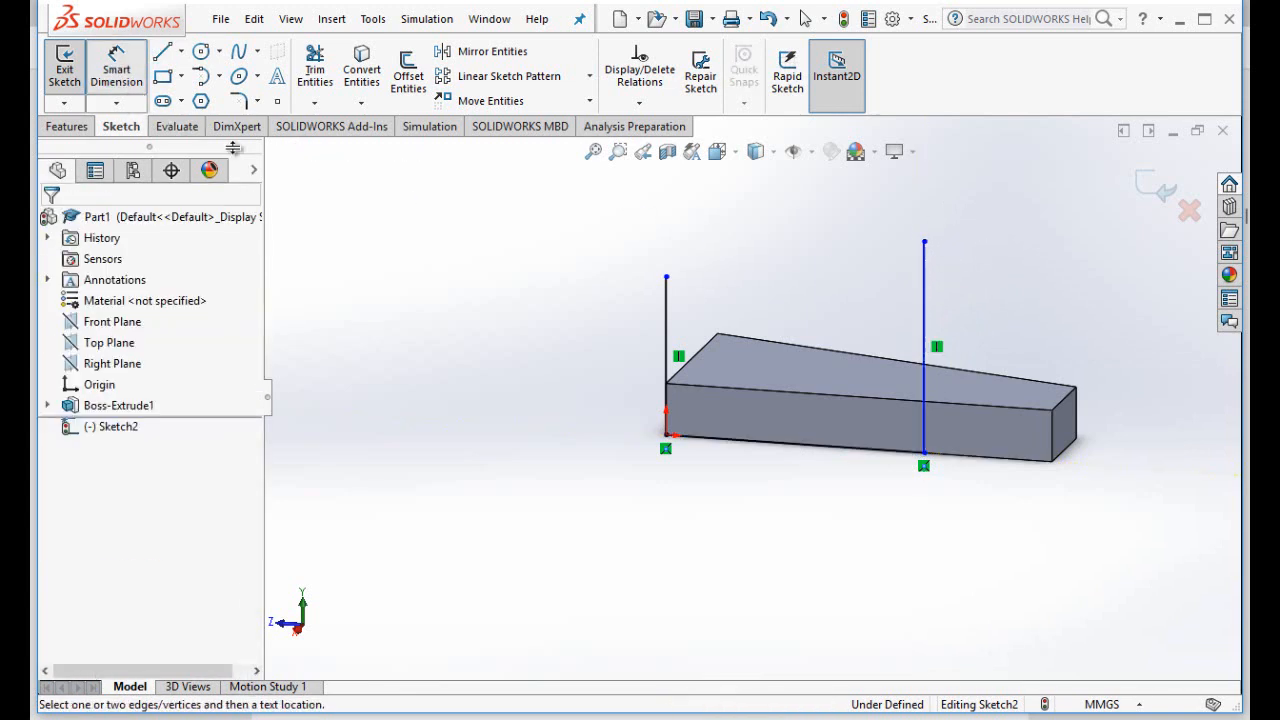
pyautogui.click(666, 335)
pyautogui.click(619, 340)
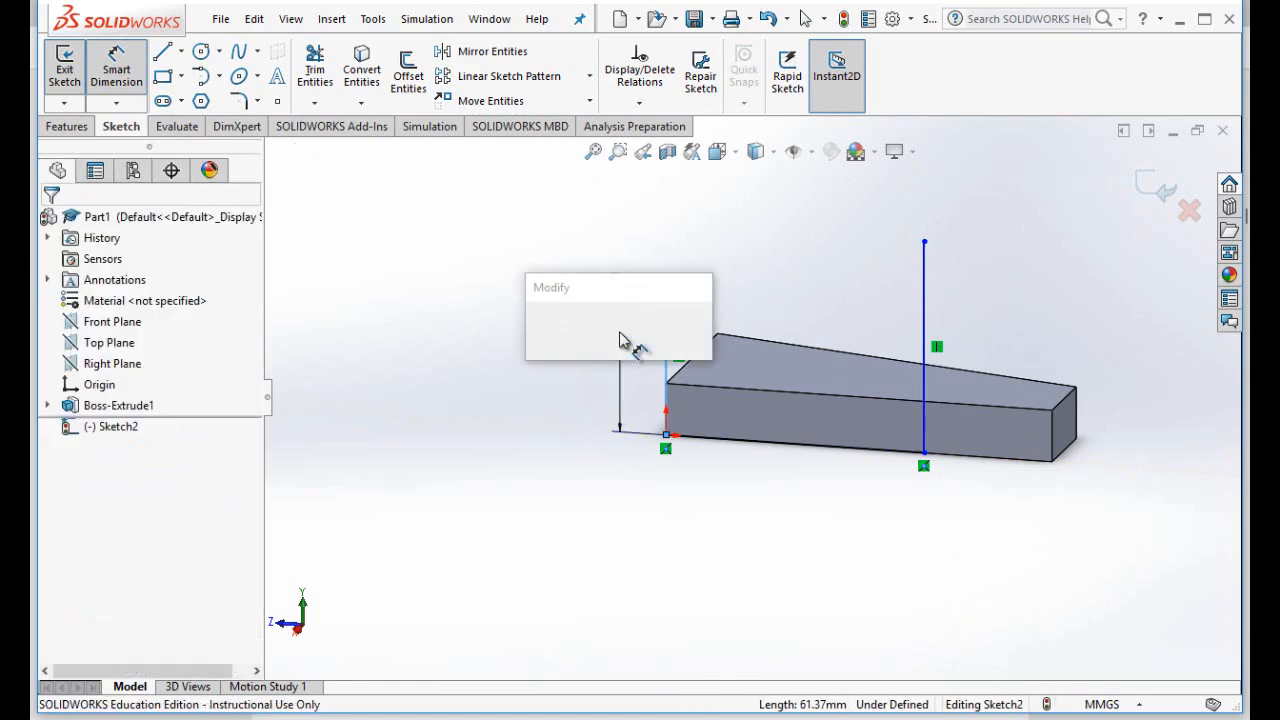
pyautogui.write('60m')
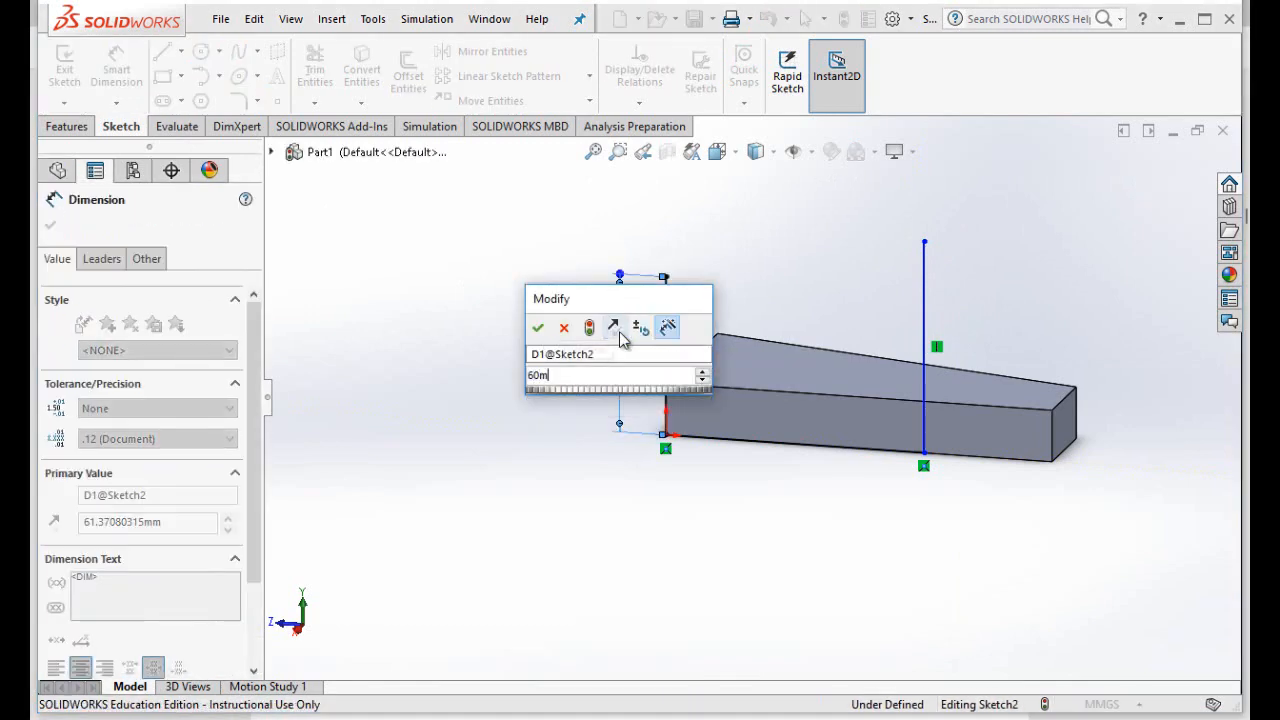
pyautogui.write('m')
pyautogui.click(536, 330)
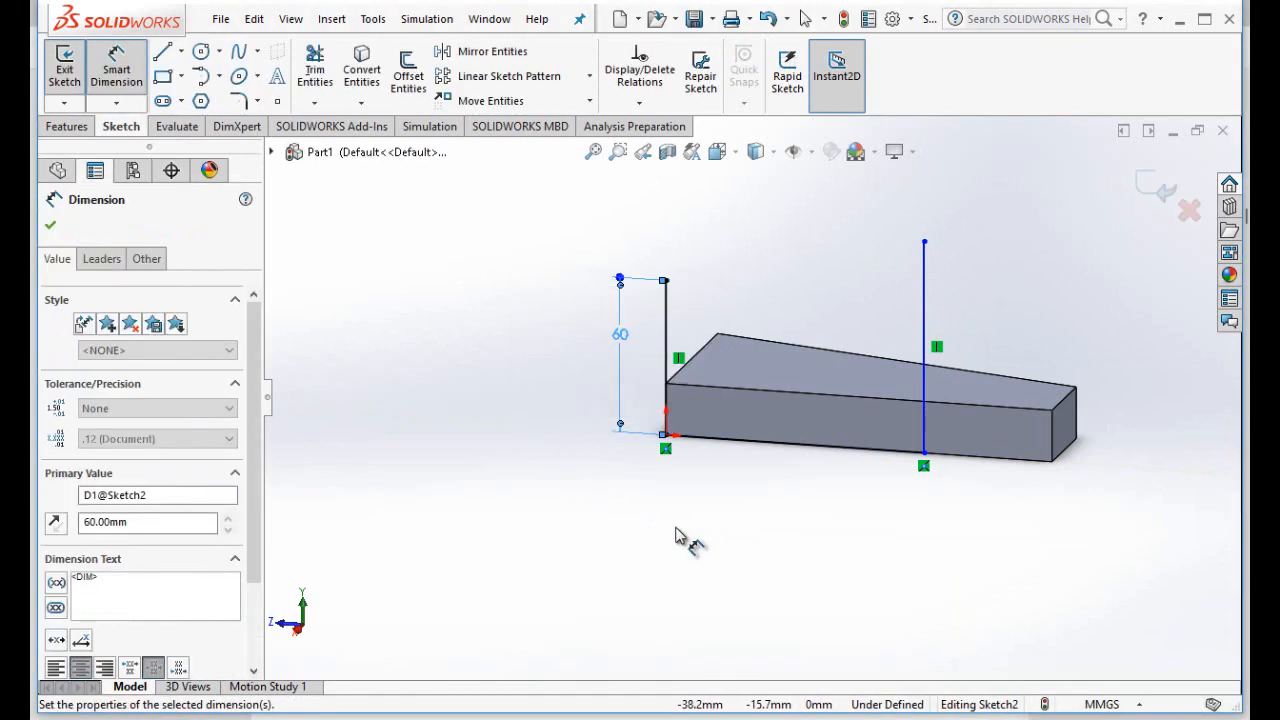
# - Dimension the line along the bottom edge at 100 mm and the vertical line at its far end at 80 mm
pyautogui.click(776, 452)
pyautogui.click(770, 490)
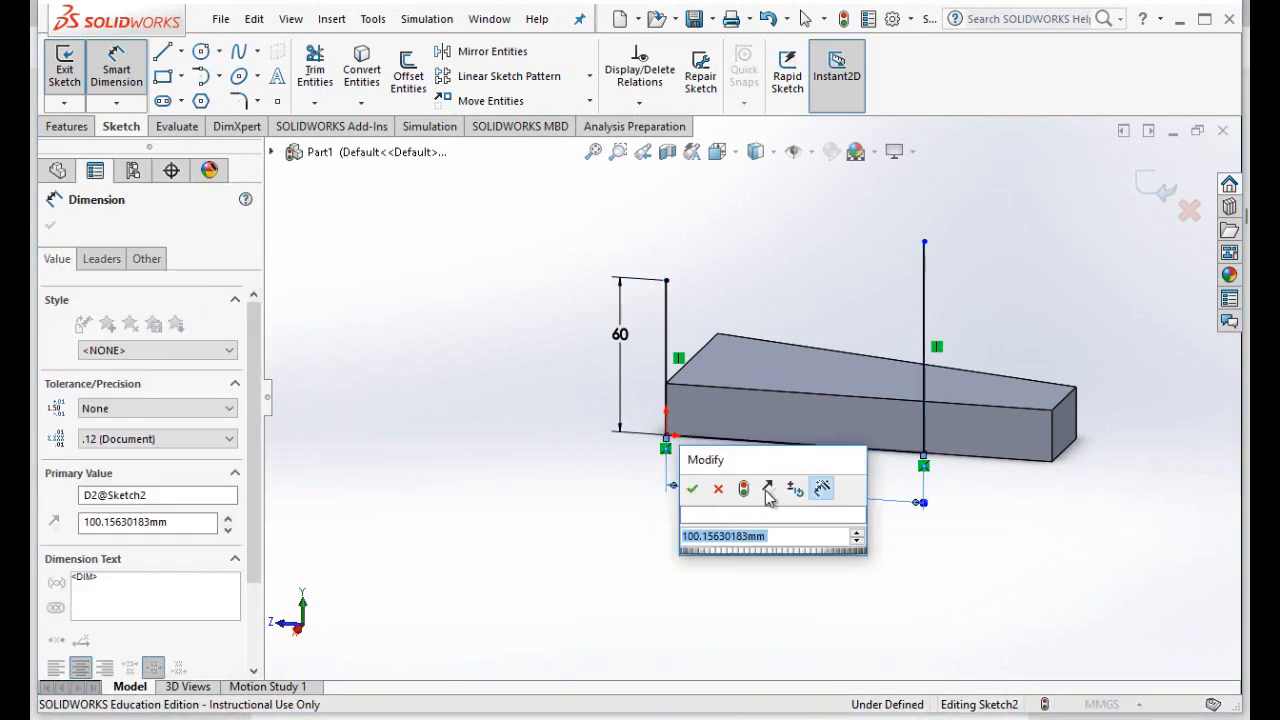
pyautogui.write('100mm')
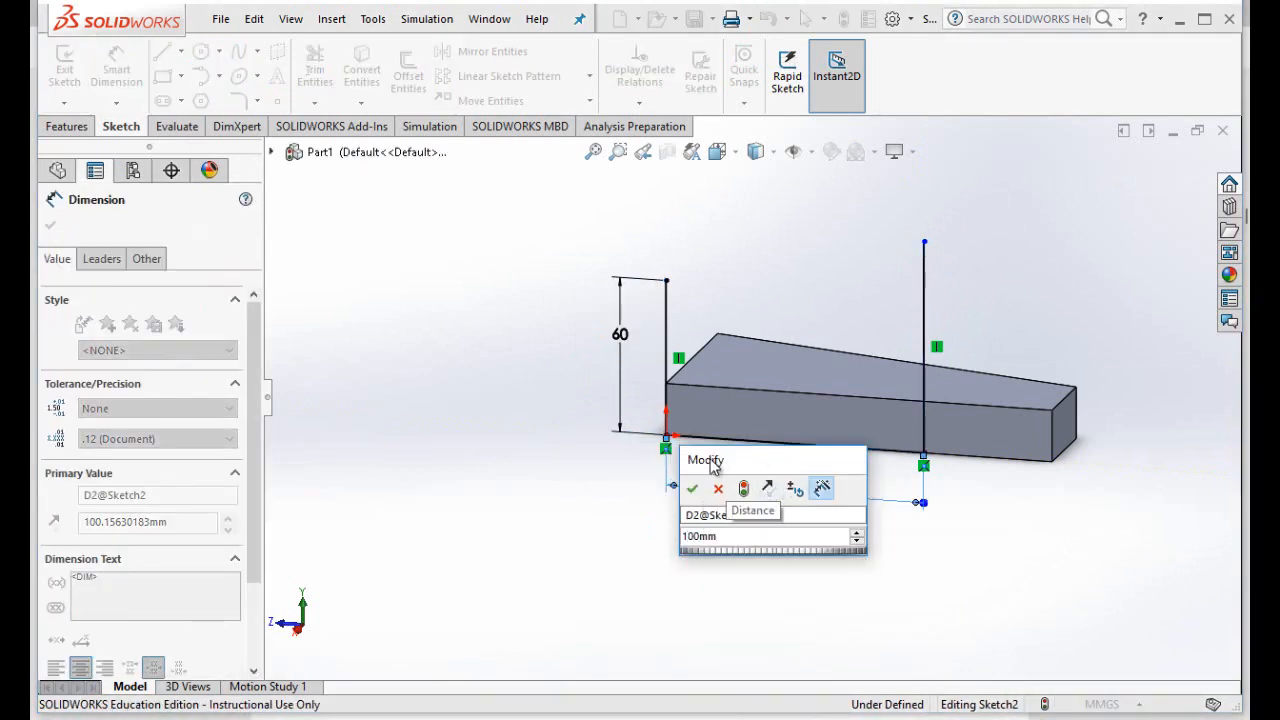
pyautogui.click(692, 488)
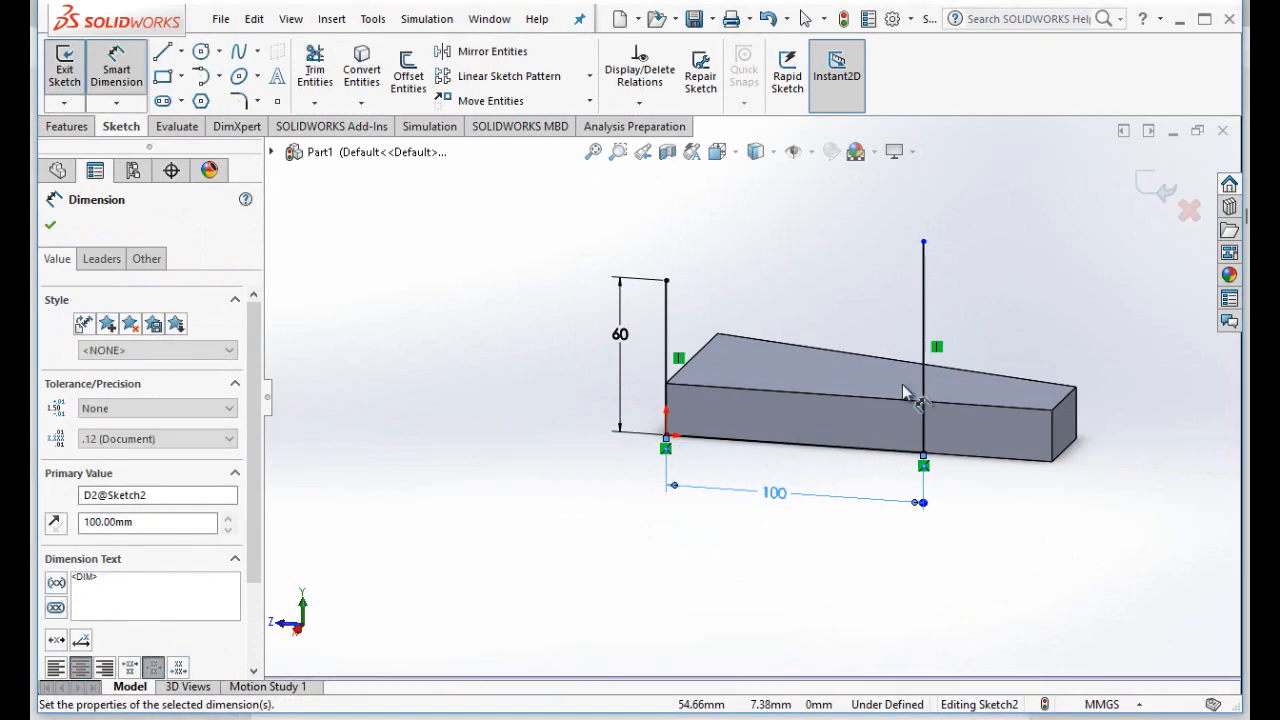
pyautogui.click(927, 310)
pyautogui.click(962, 312)
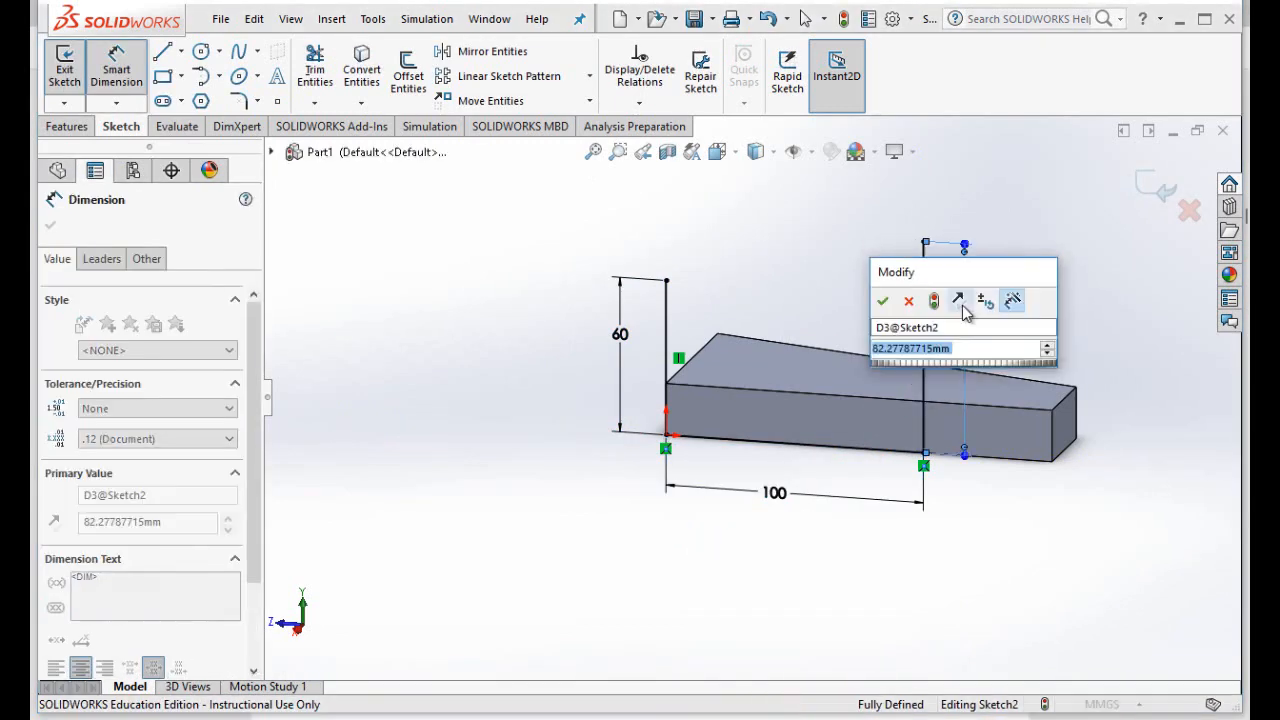
pyautogui.write('80mm')
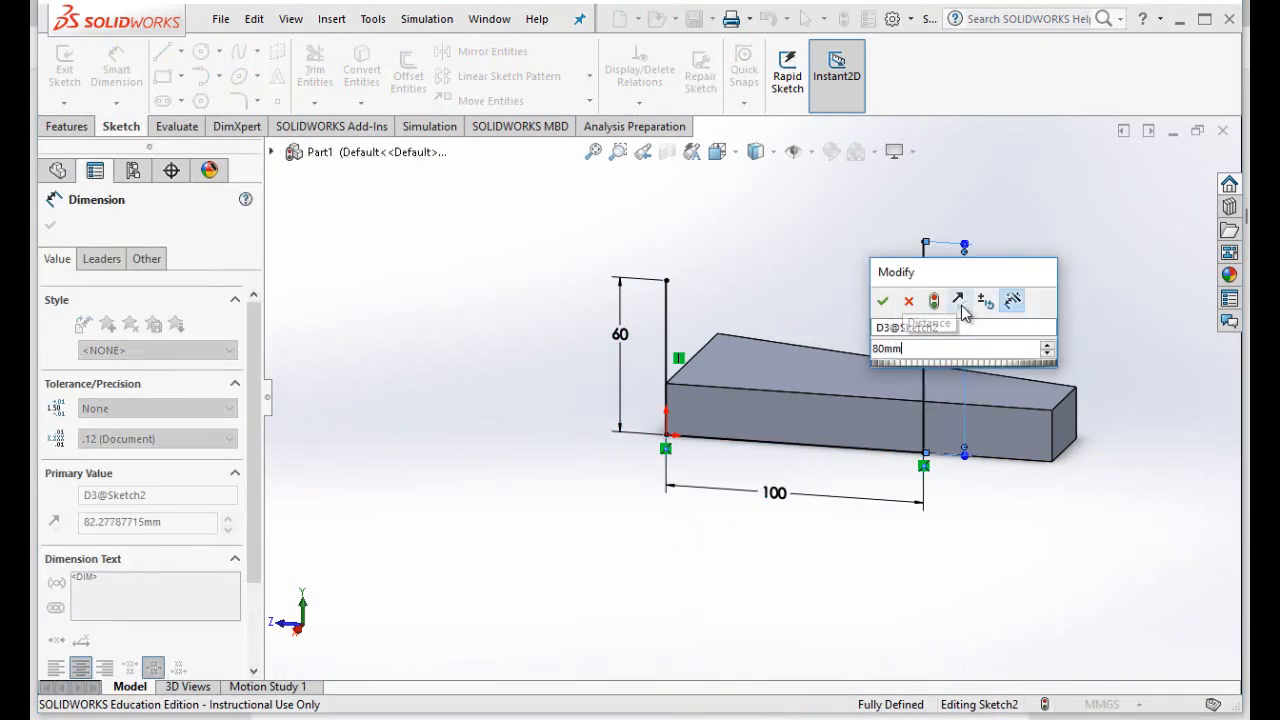
pyautogui.click(882, 300)
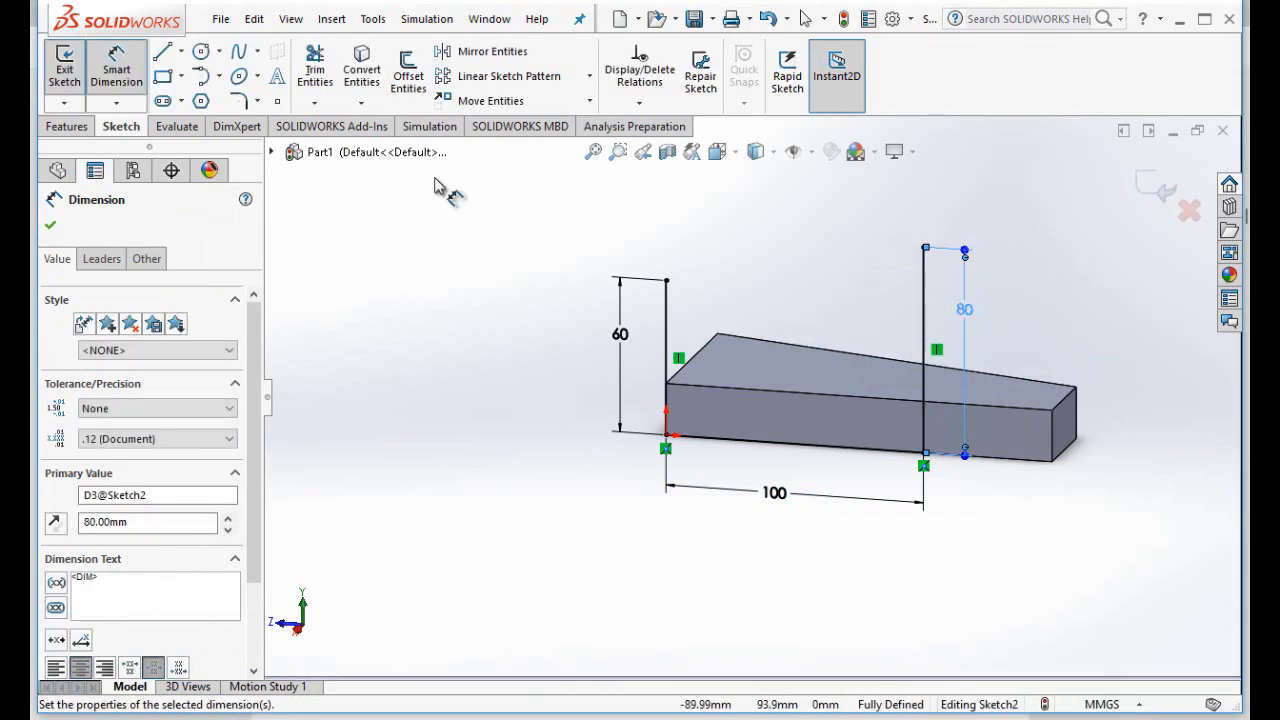
# - Close the profile with a slanted line joining the upper ends of the two vertical lines
pyautogui.click(163, 52)
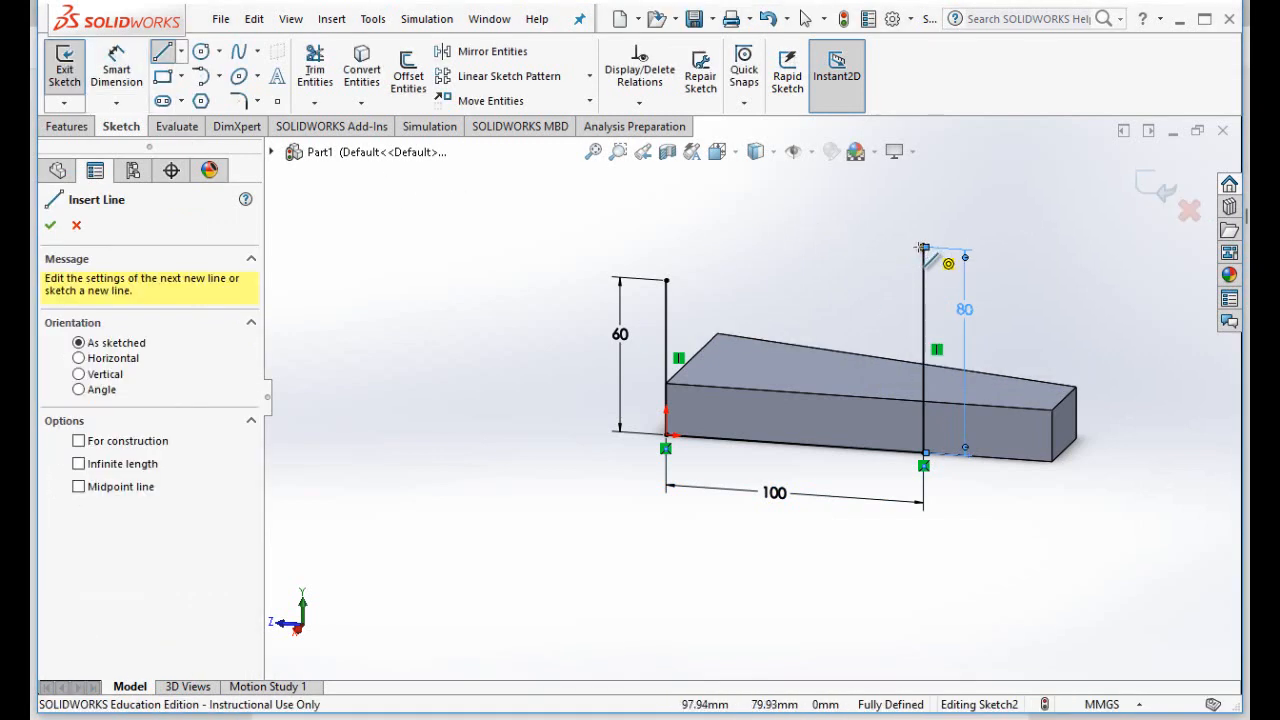
pyautogui.click(923, 247)
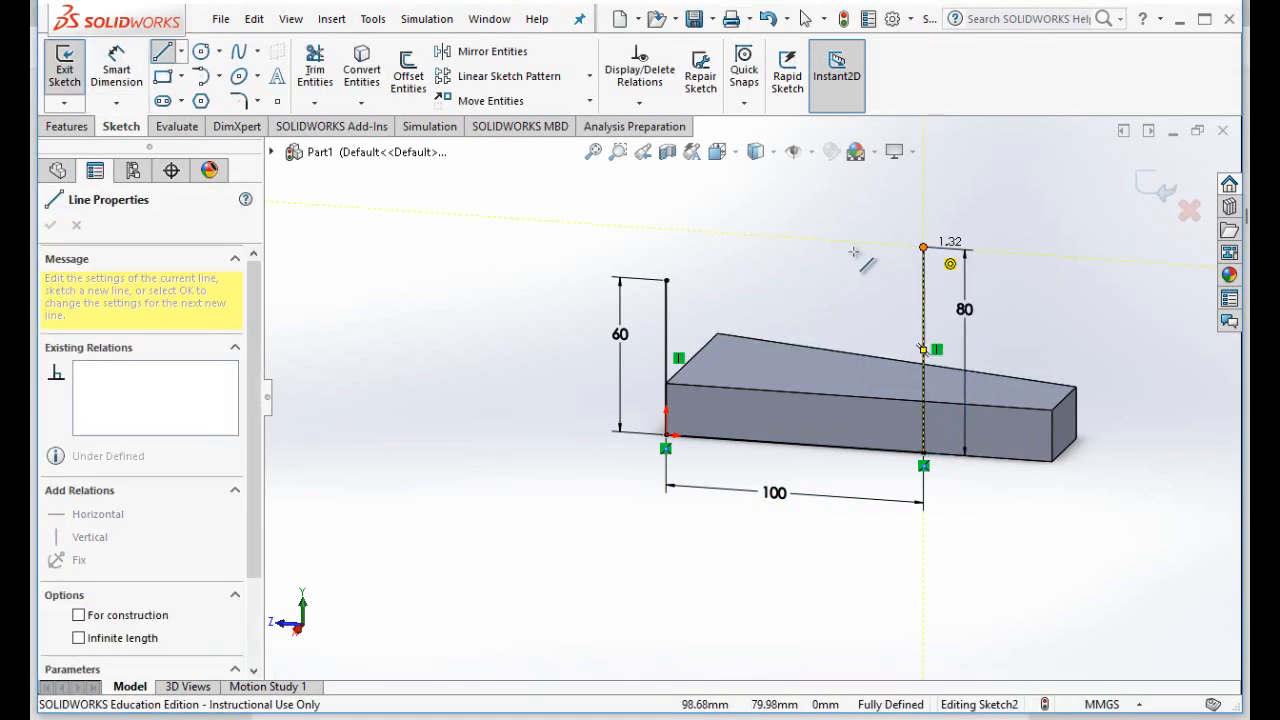
pyautogui.click(667, 280)
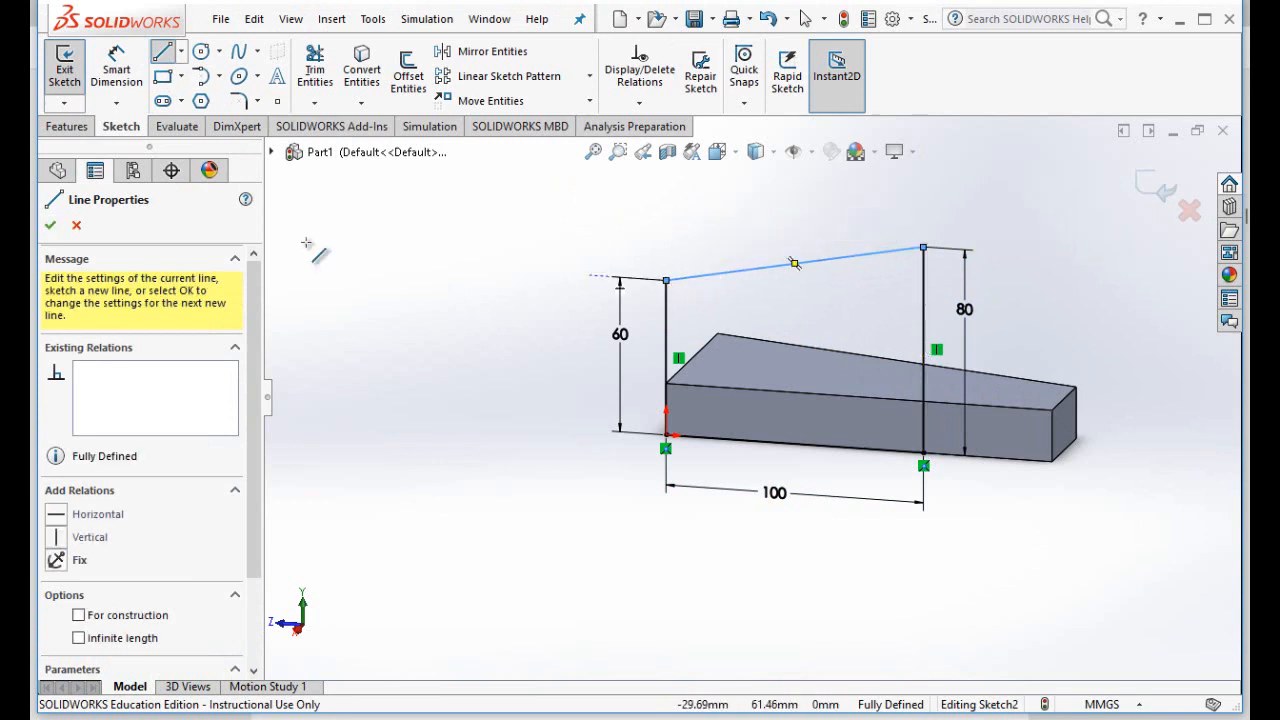
pyautogui.click(50, 228)
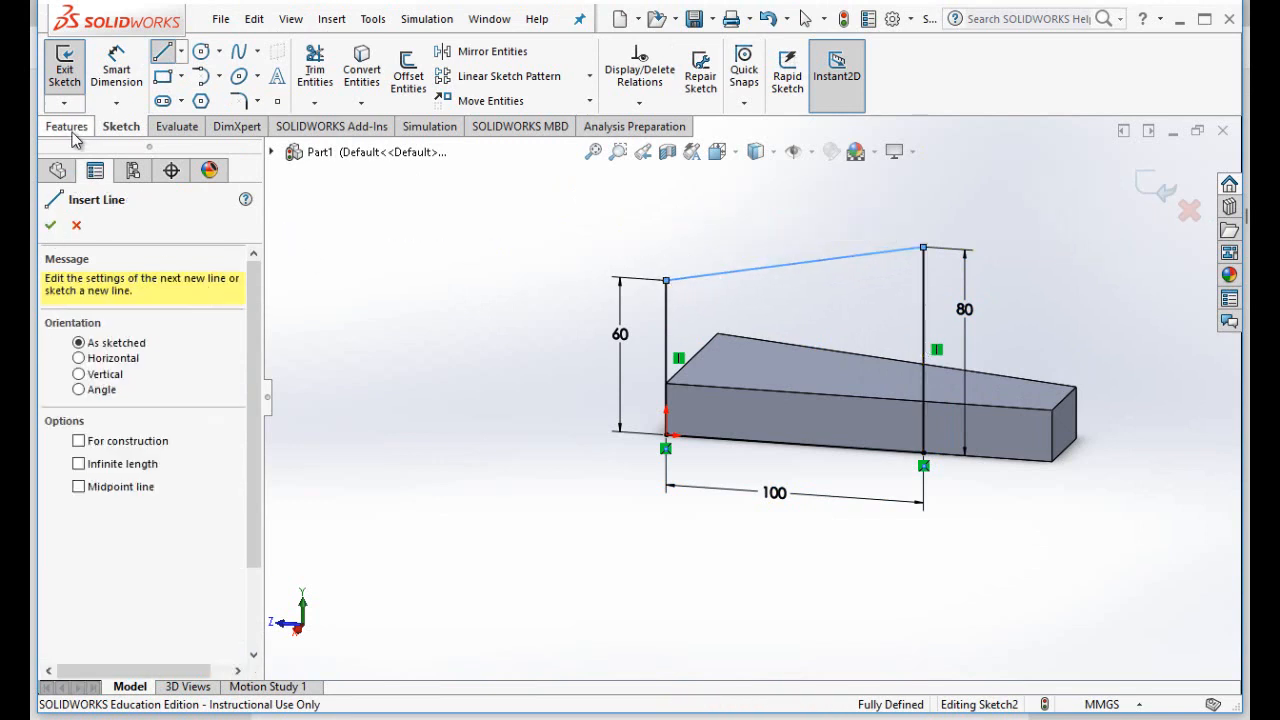
# - Extrude the closed four-sided profile 20 mm with the direction reversed into the lower plate, merging the result
pyautogui.click(68, 127)
pyautogui.click(73, 70)
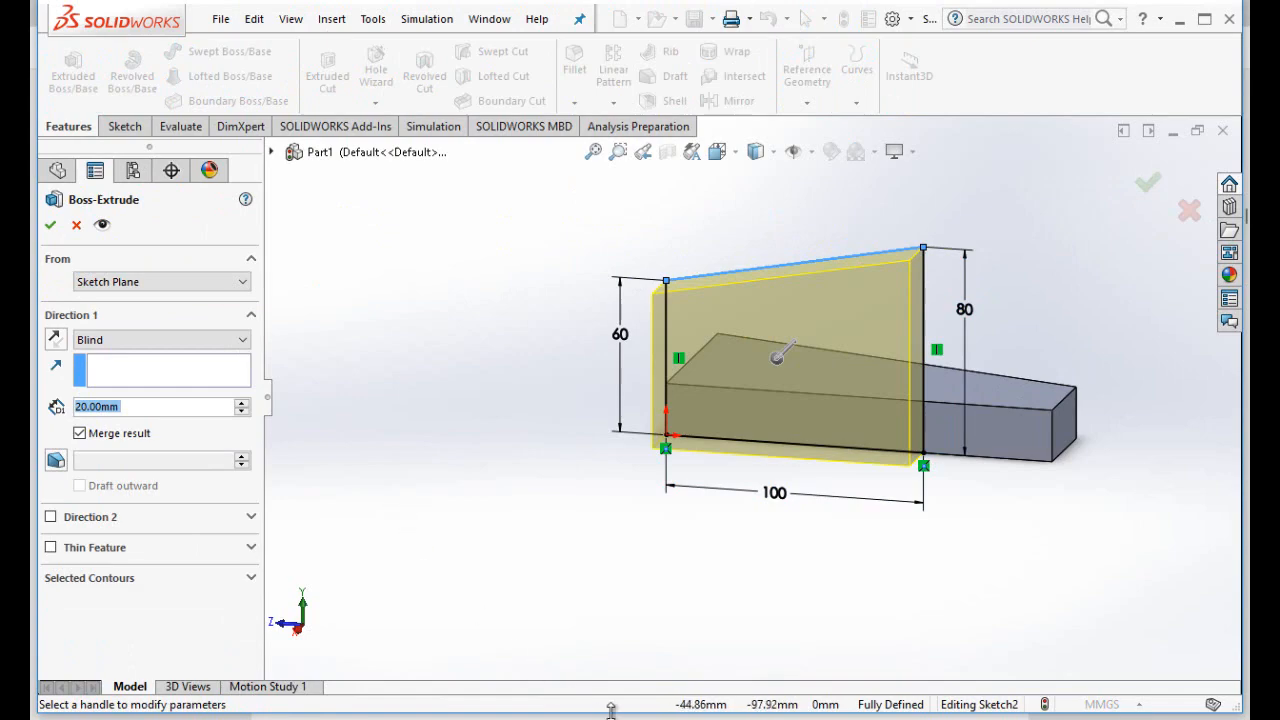
pyautogui.hotkey('alt', 'Tab')
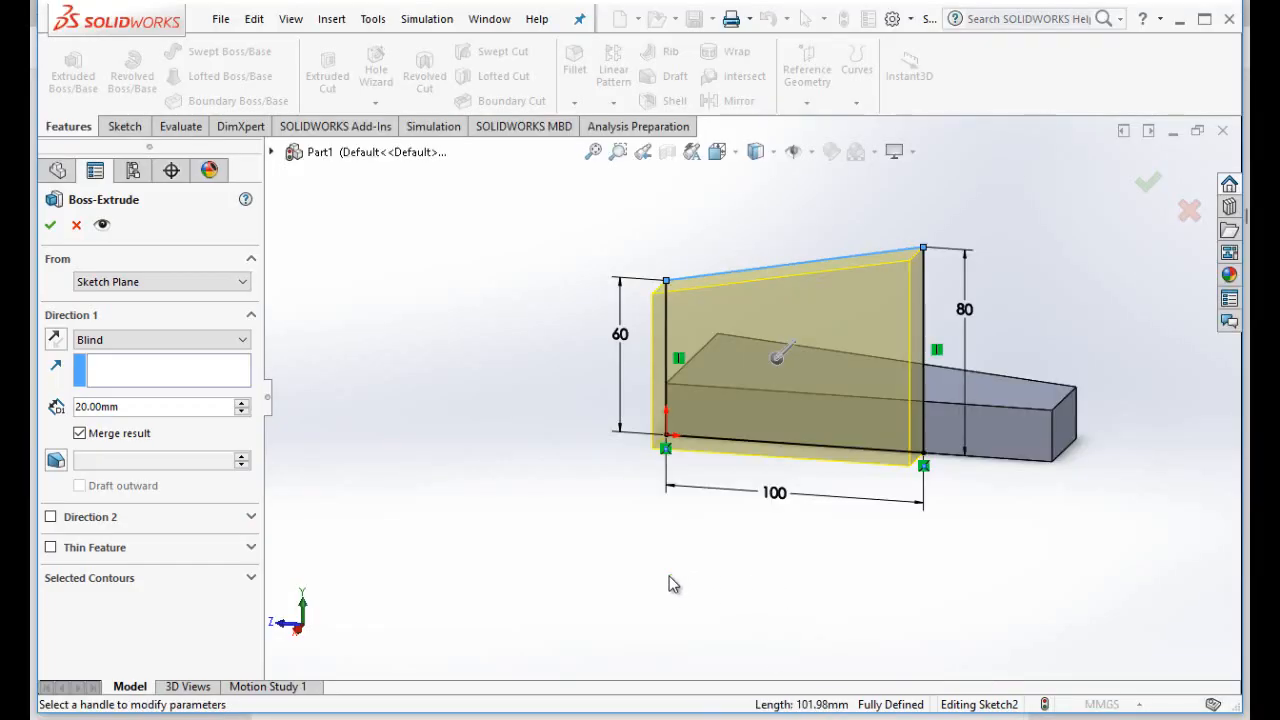
pyautogui.press('Right')
pyautogui.press('Right')
pyautogui.press('Right')
pyautogui.press('Right')
pyautogui.press('Right')
pyautogui.press('Right')
pyautogui.press('Right')
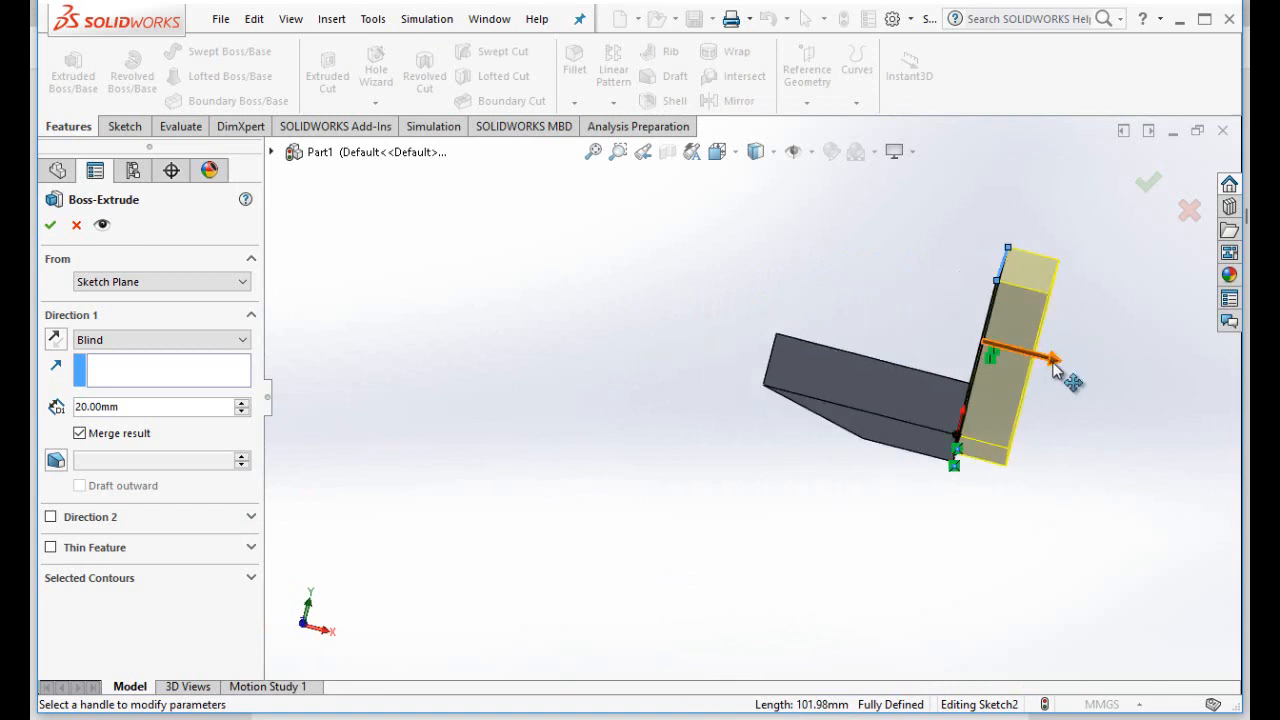
pyautogui.moveTo(1055, 370); pyautogui.dragTo(932, 347)
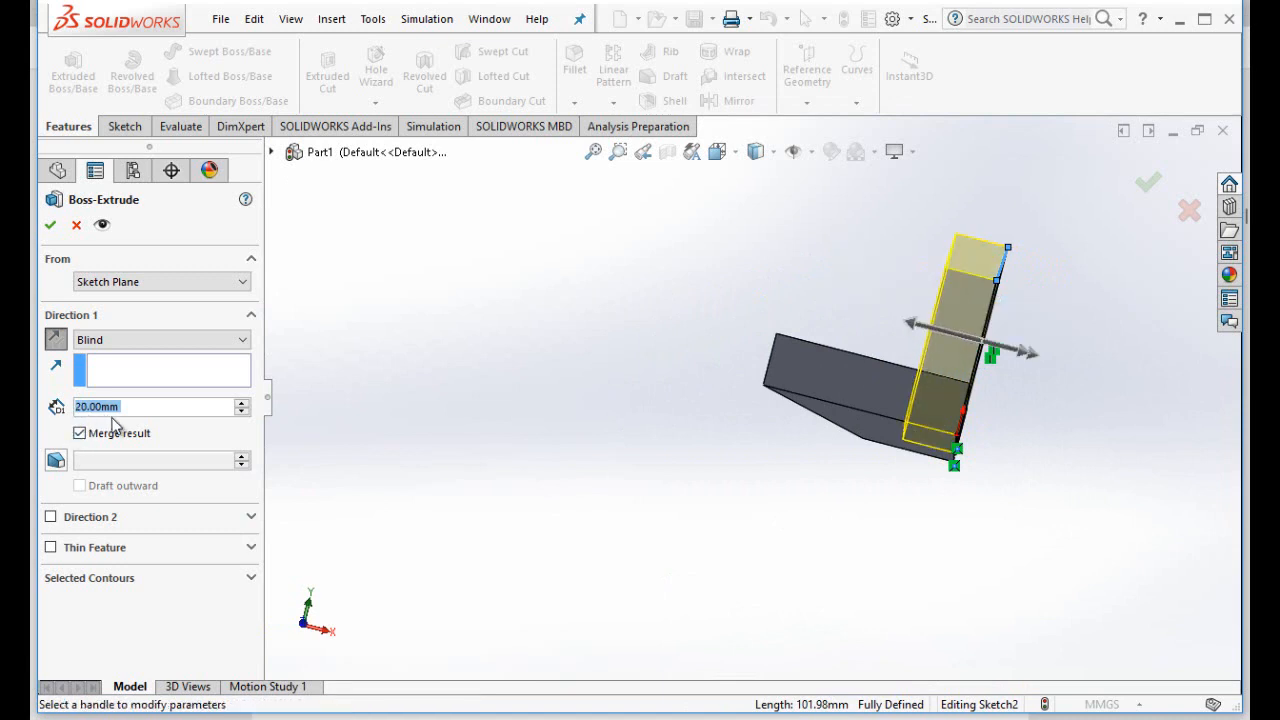
pyautogui.click(51, 226)
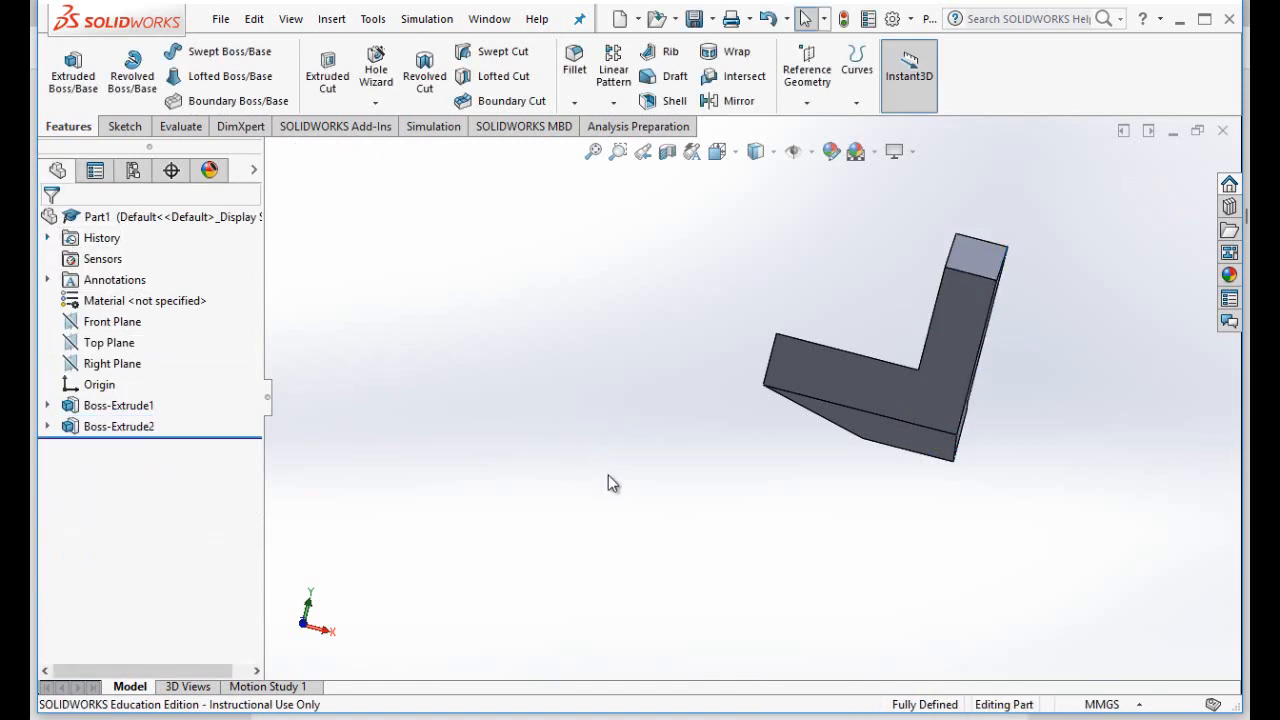
# - Inspect the L-shaped part from the front, and switch to the PDF to examine the fillet and hole instructions in steps 6 and 7
pyautogui.press('Down')
pyautogui.press('Down')
pyautogui.press('Left')
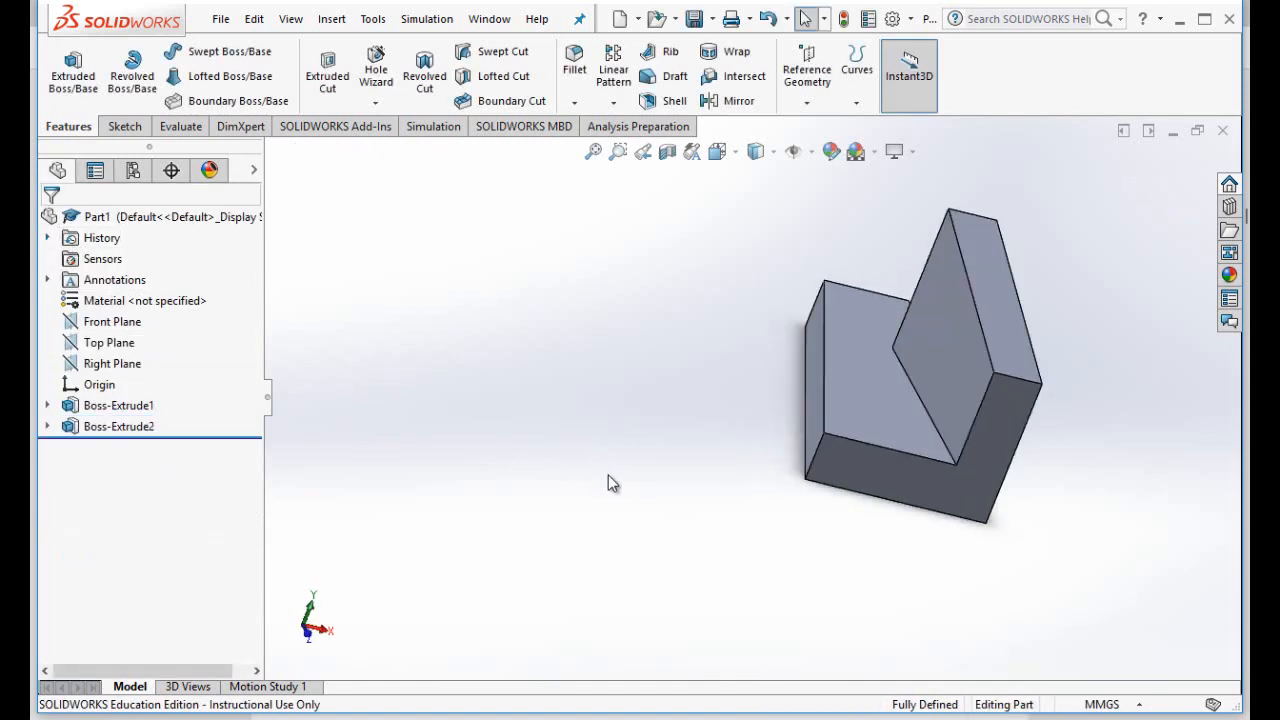
pyautogui.press('Left')
pyautogui.press('Left')
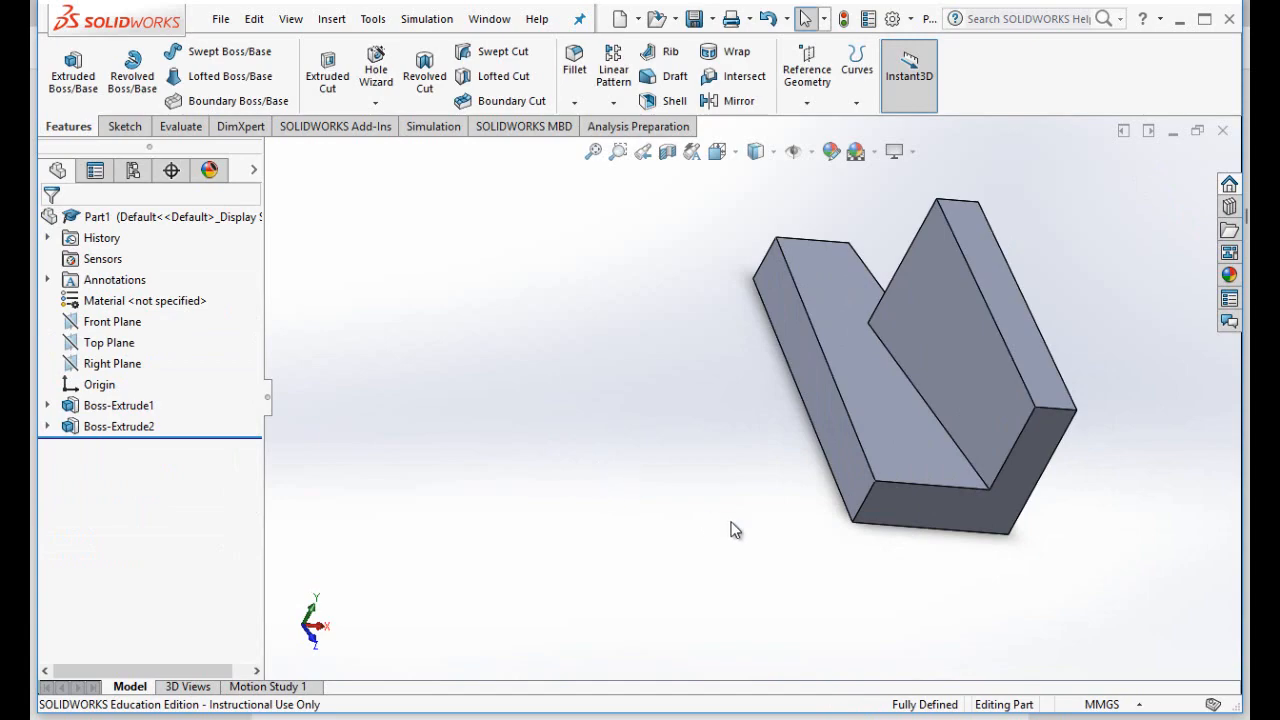
pyautogui.hotkey('alt', 'Tab')
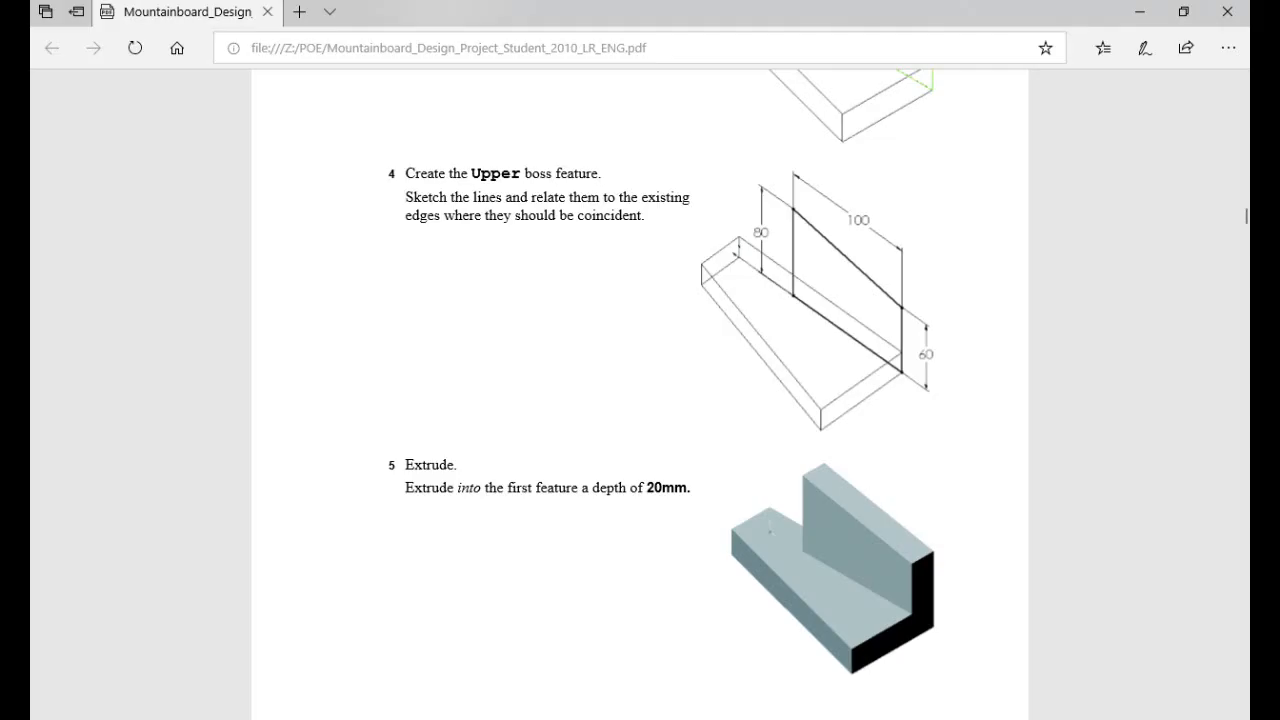
pyautogui.scroll(-7, 727, 628)
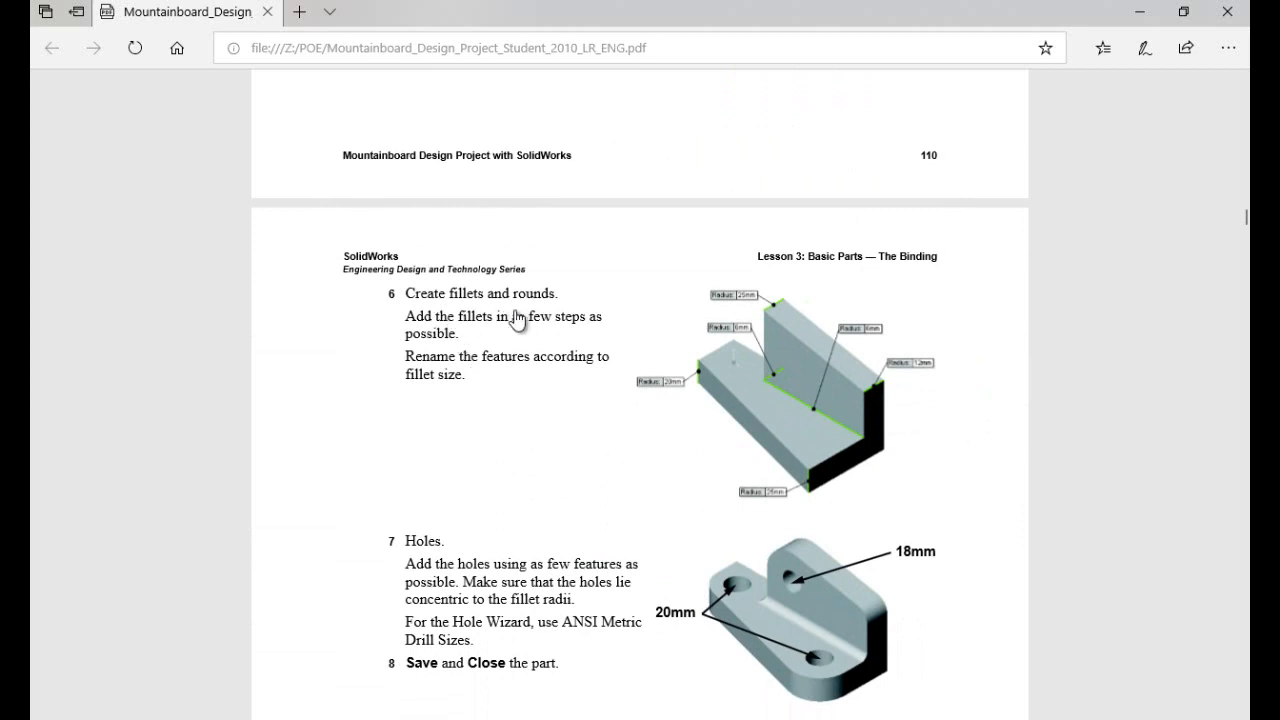
pyautogui.scroll(-1, 516, 320)
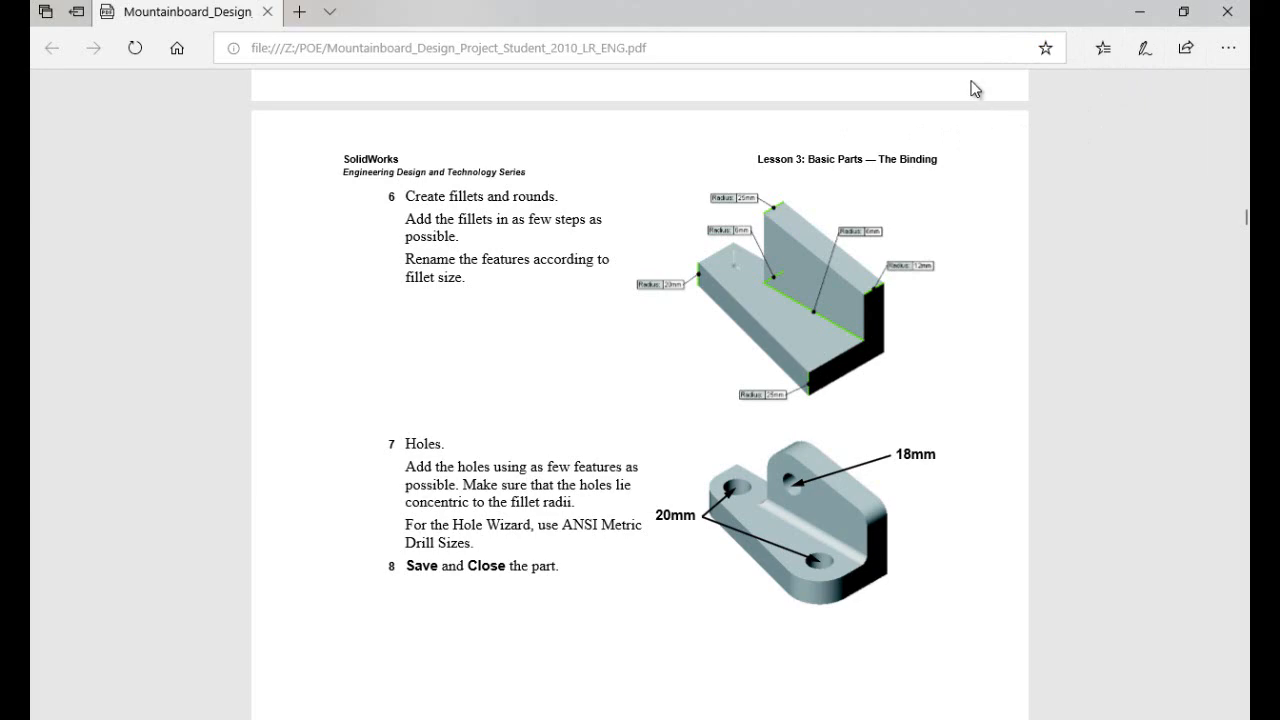
pyautogui.moveTo(971, 94)
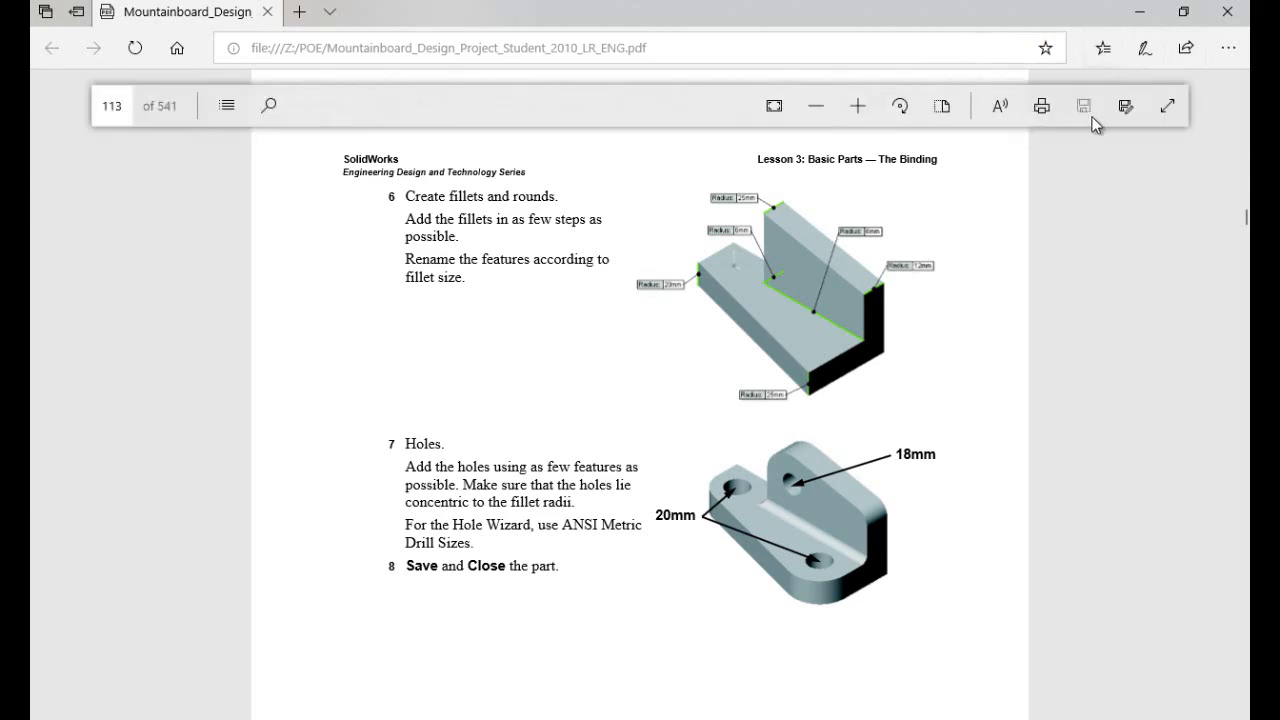
pyautogui.click(863, 110)
pyautogui.click(863, 110)
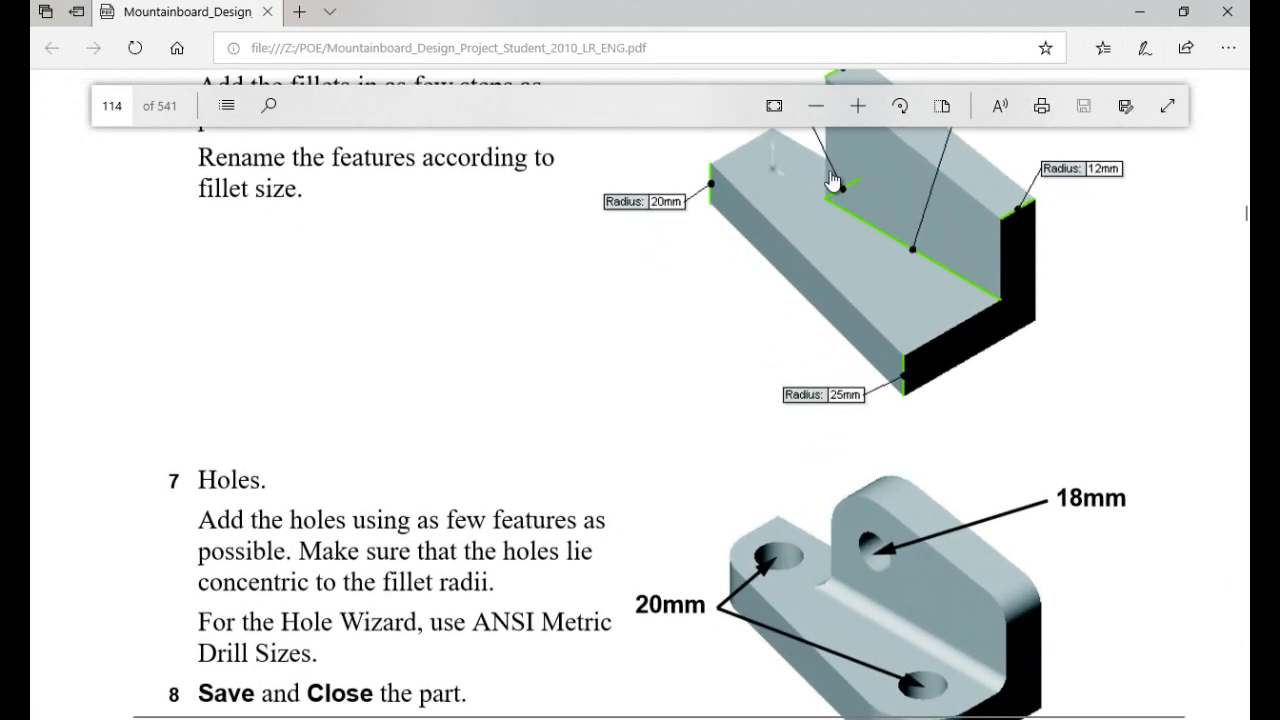
pyautogui.scroll(3, 694, 430)
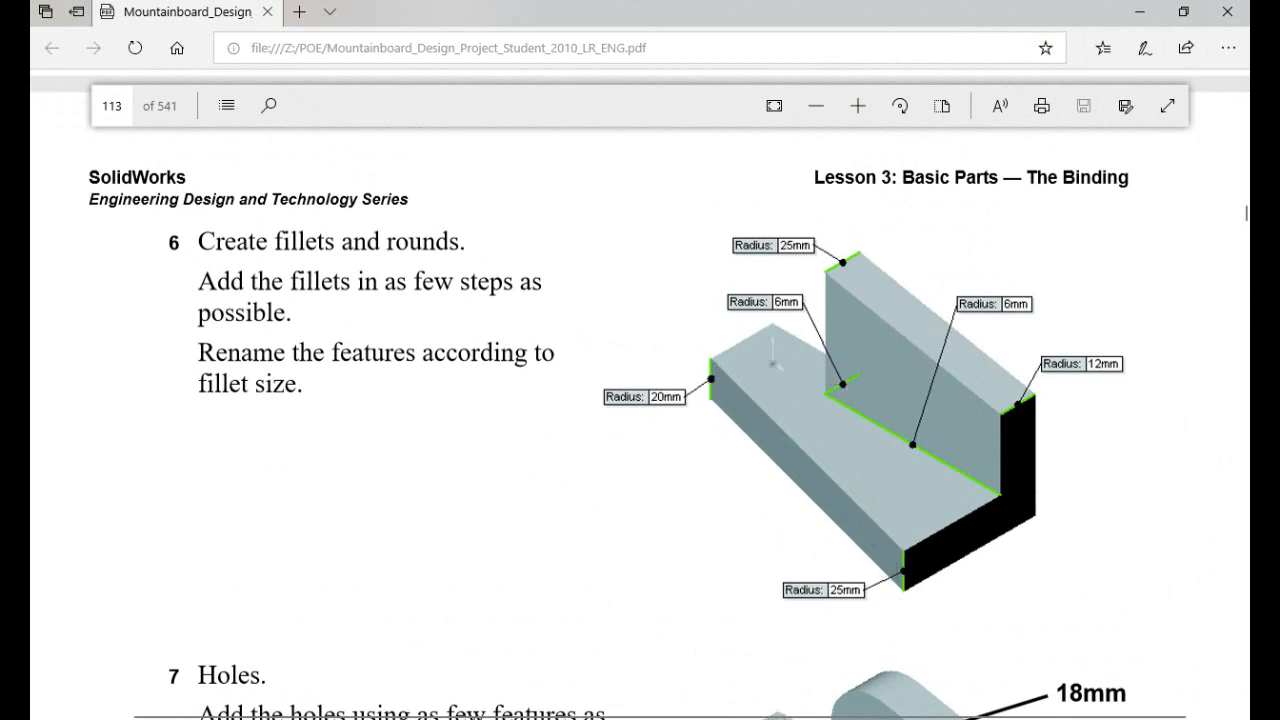
pyautogui.moveTo(708, 719)
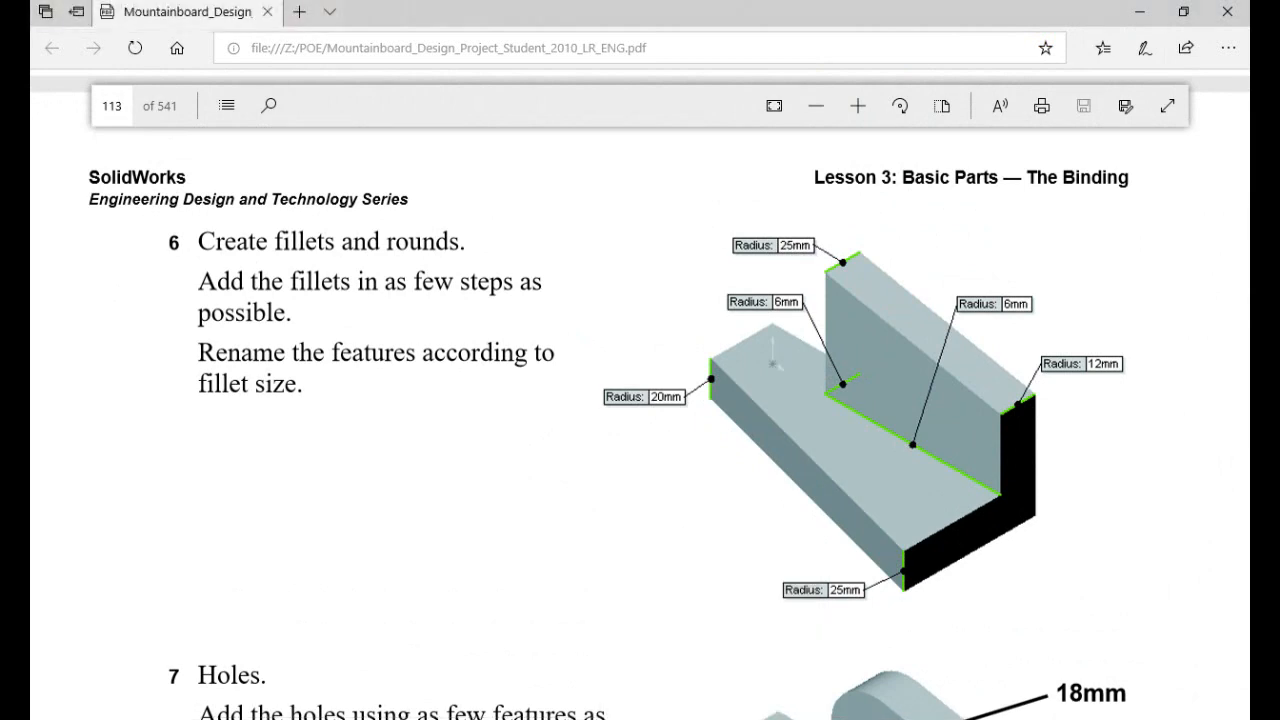
# - Back in SOLIDWORKS, add a 25 mm fillet to the upper boss's top edge at its tall end and the lower plate's outer corner at its wide end
pyautogui.click(720, 719)
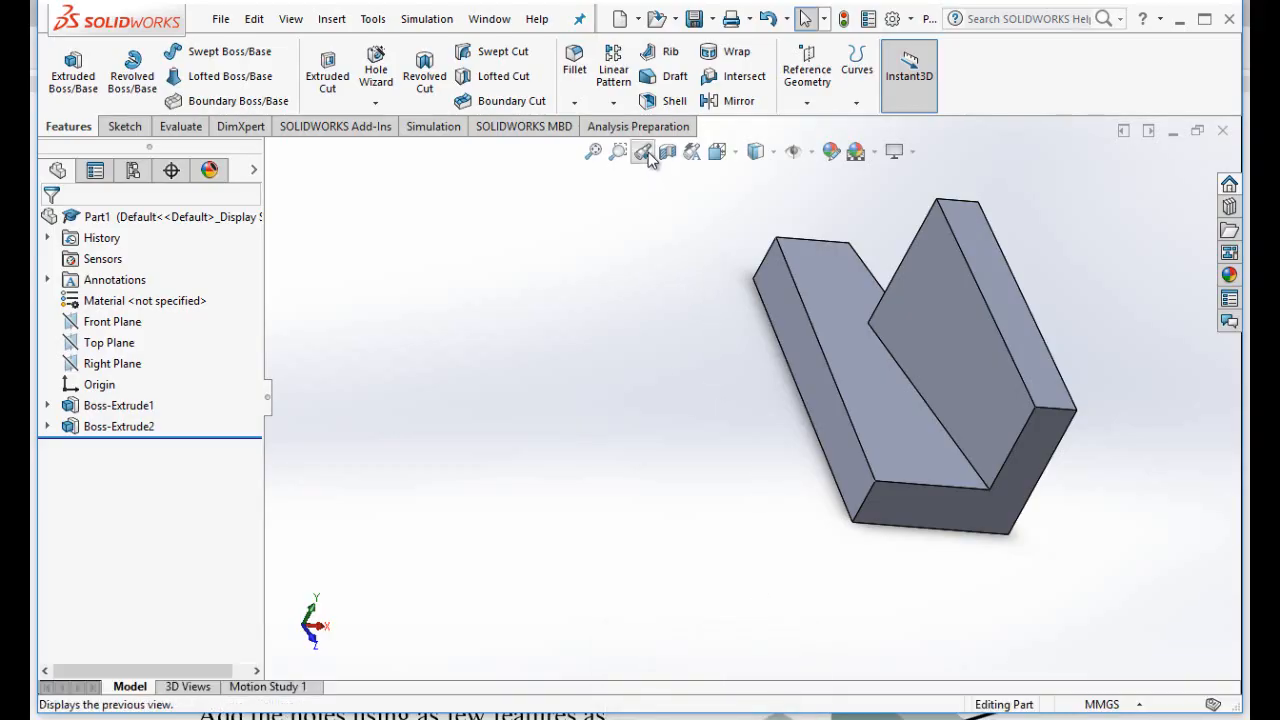
pyautogui.click(576, 64)
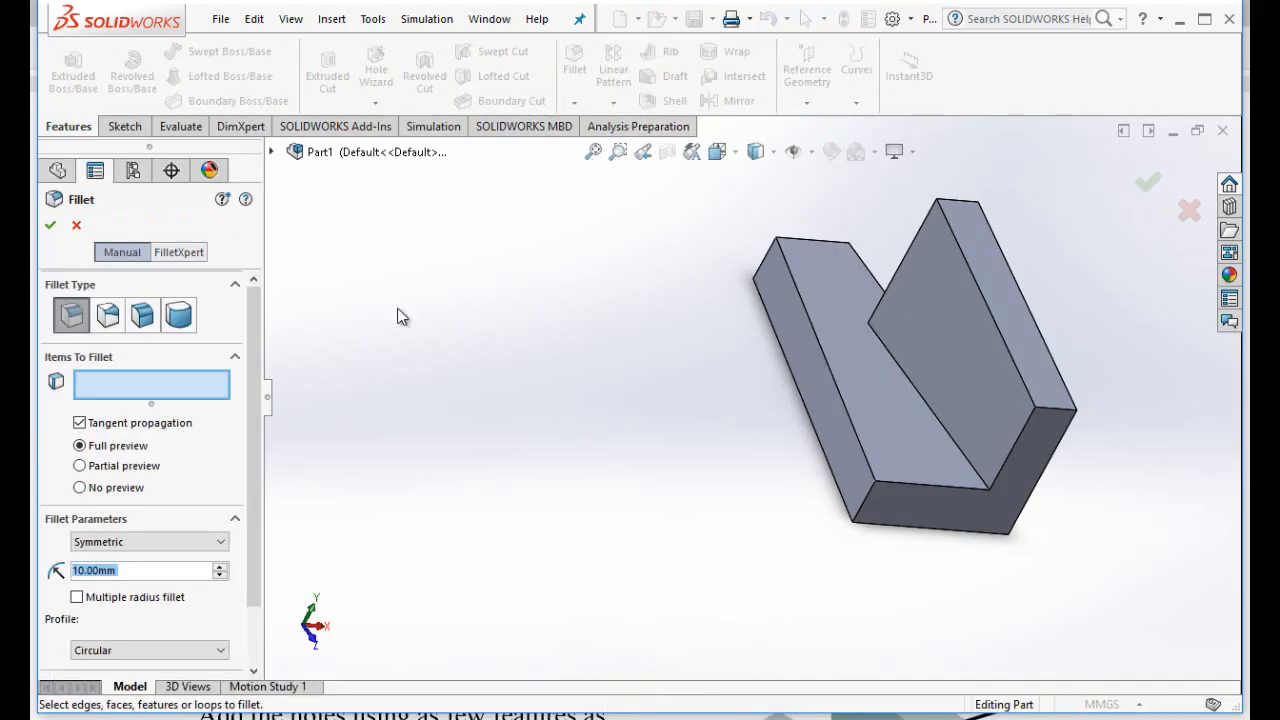
pyautogui.click(86, 572)
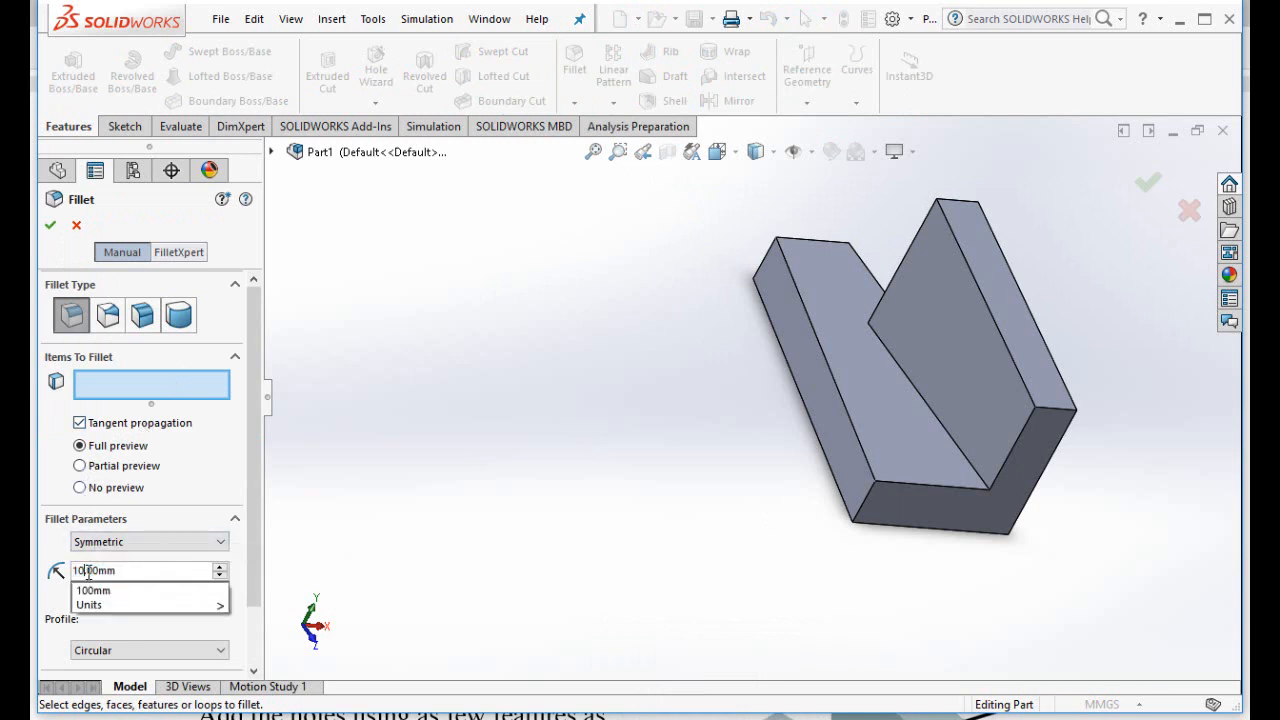
pyautogui.press('BackSpace')
pyautogui.press('BackSpace')
pyautogui.write('25')
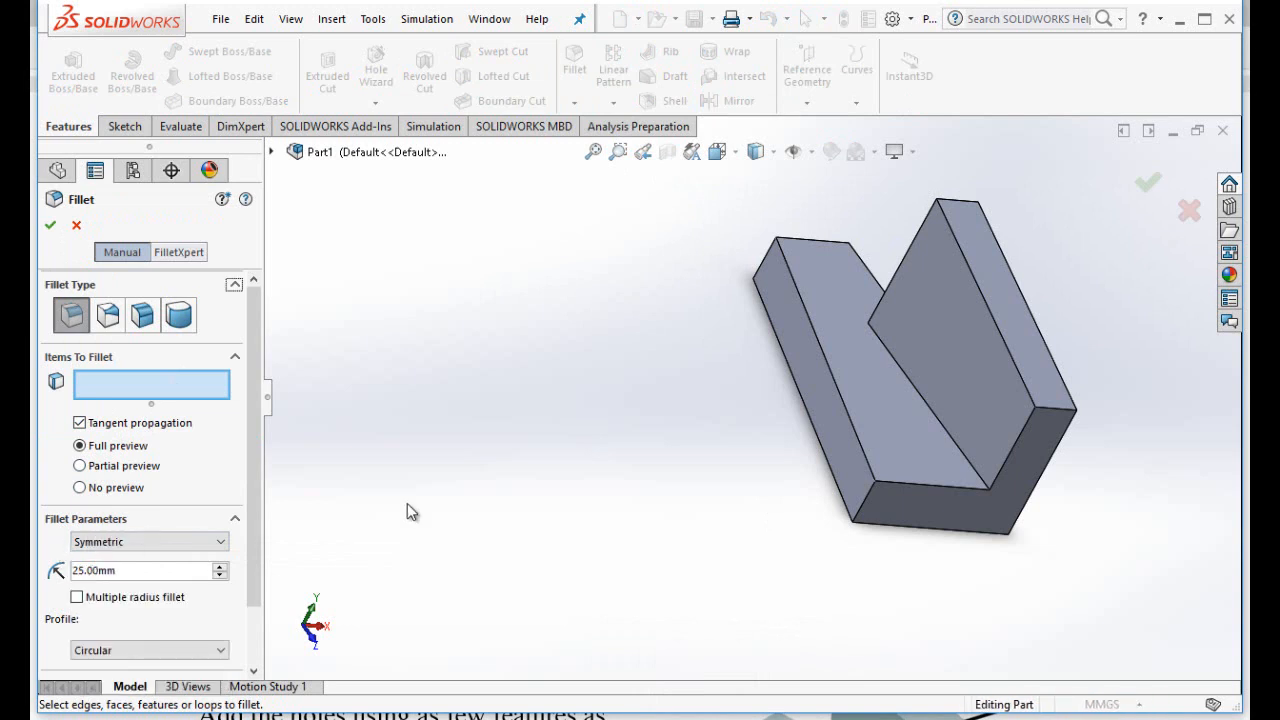
pyautogui.click(960, 203)
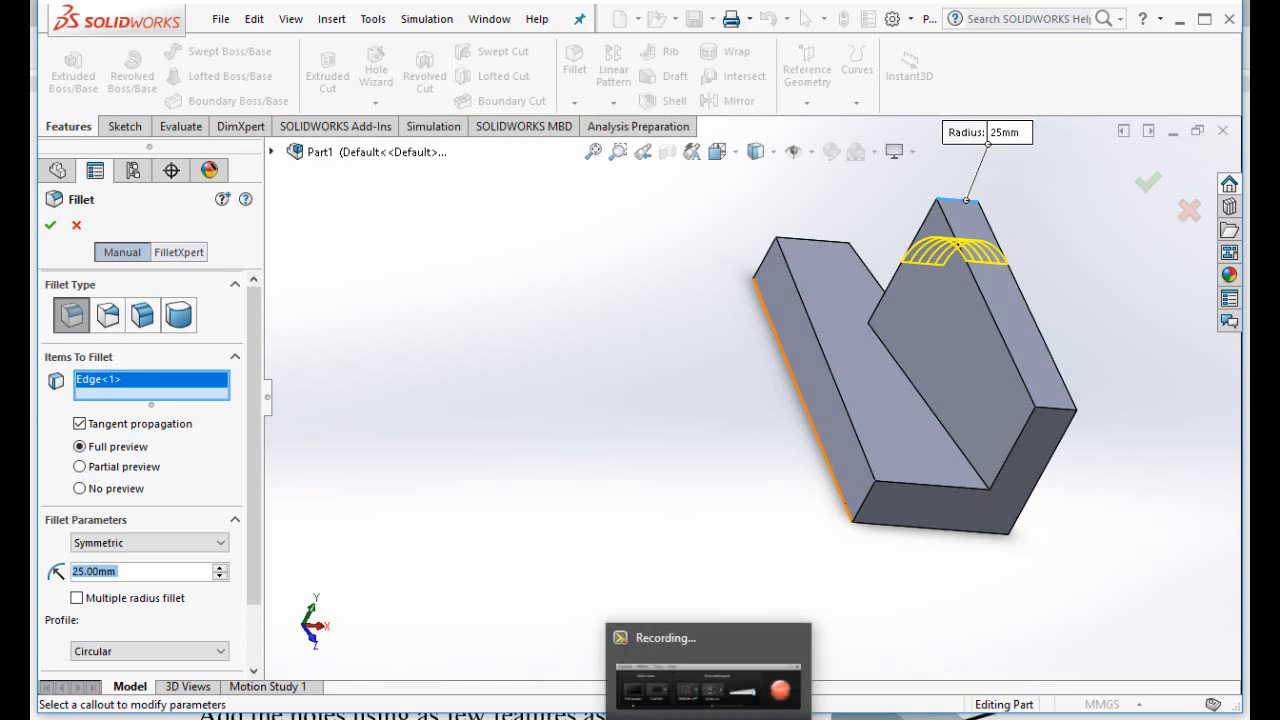
pyautogui.click(741, 719)
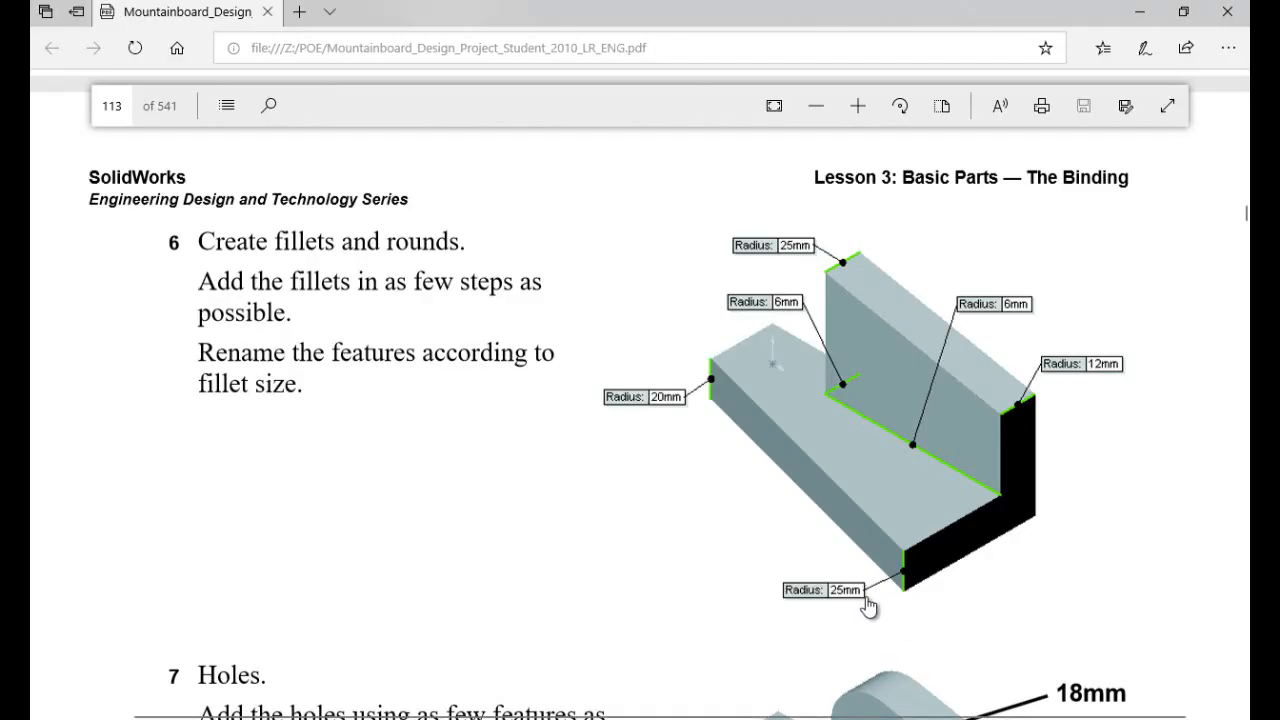
pyautogui.click(758, 719)
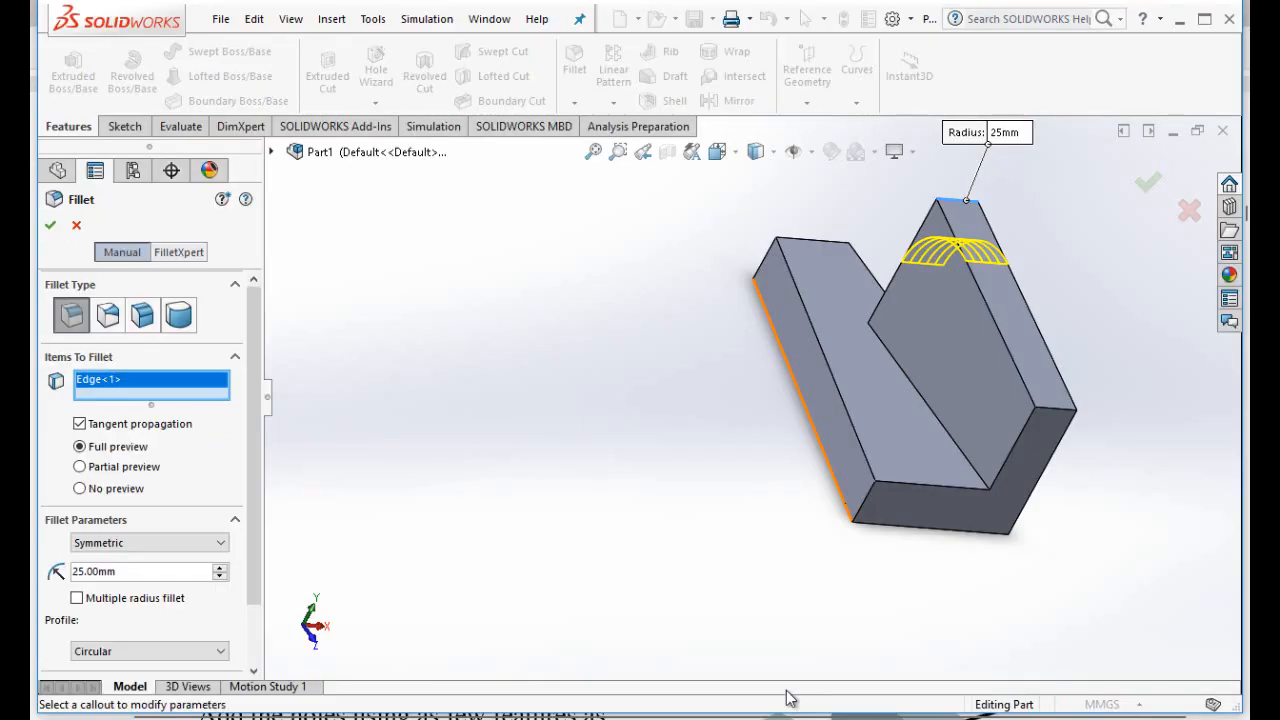
pyautogui.click(862, 516)
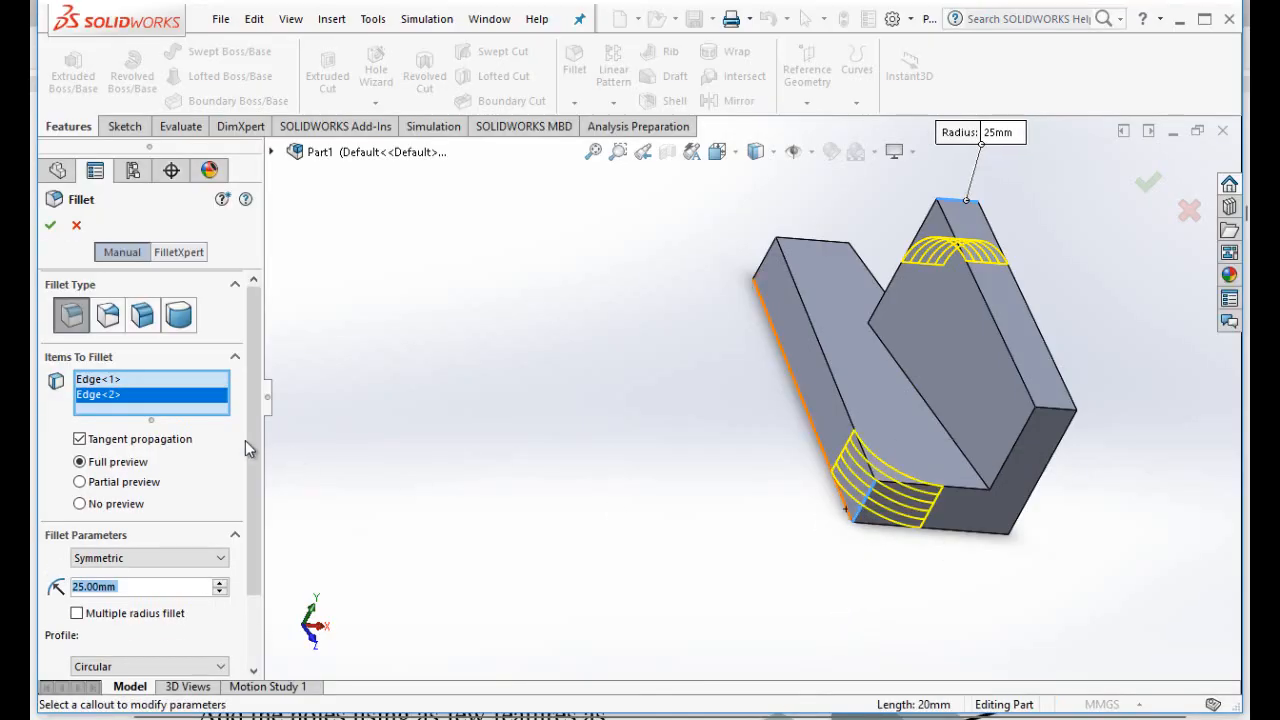
pyautogui.click(50, 225)
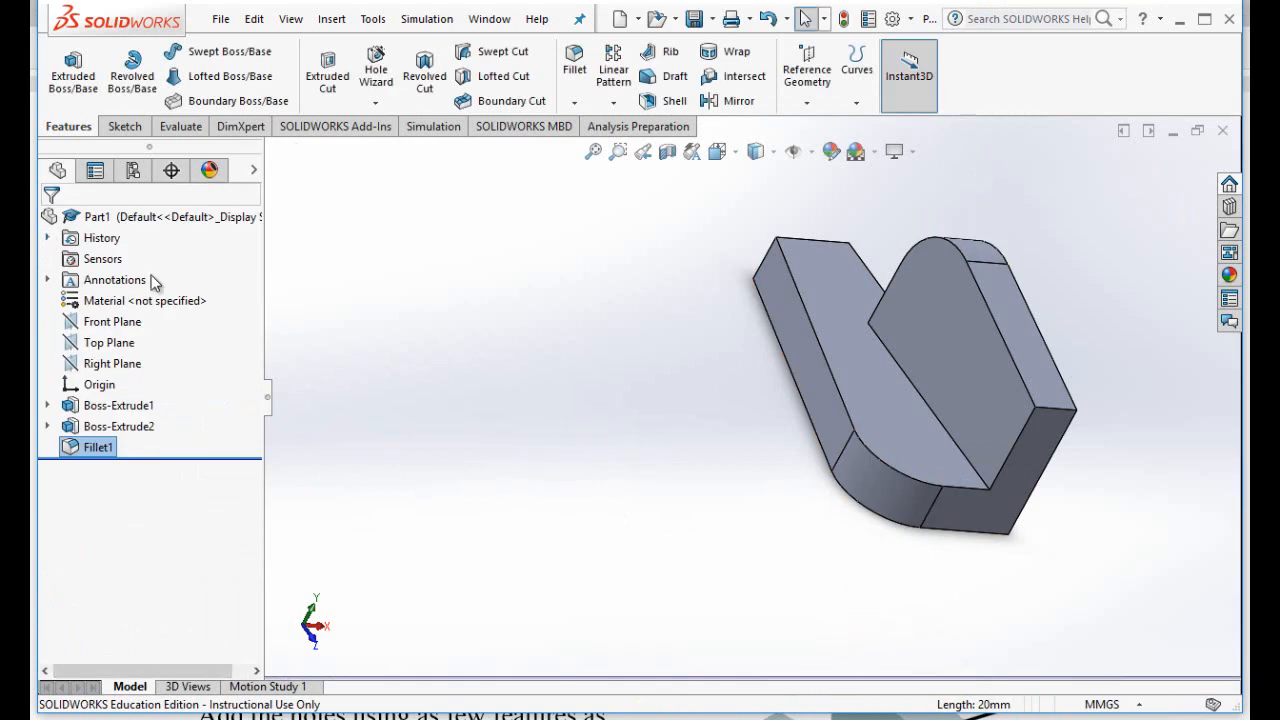
# - Fillet the outer vertical corner at the lower plate's narrow end with a 20 mm radius, checking the edge in the PDF
pyautogui.click(574, 60)
pyautogui.rightClick(84, 568)
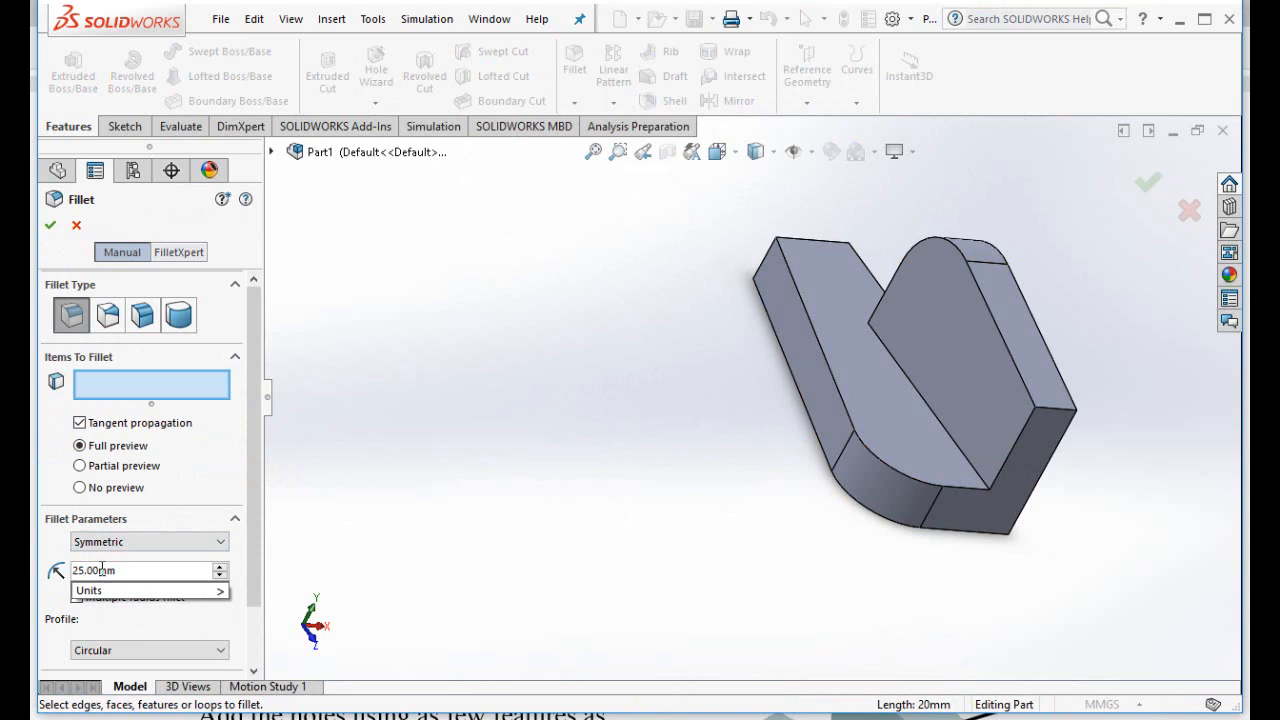
pyautogui.press('BackSpace')
pyautogui.write('0')
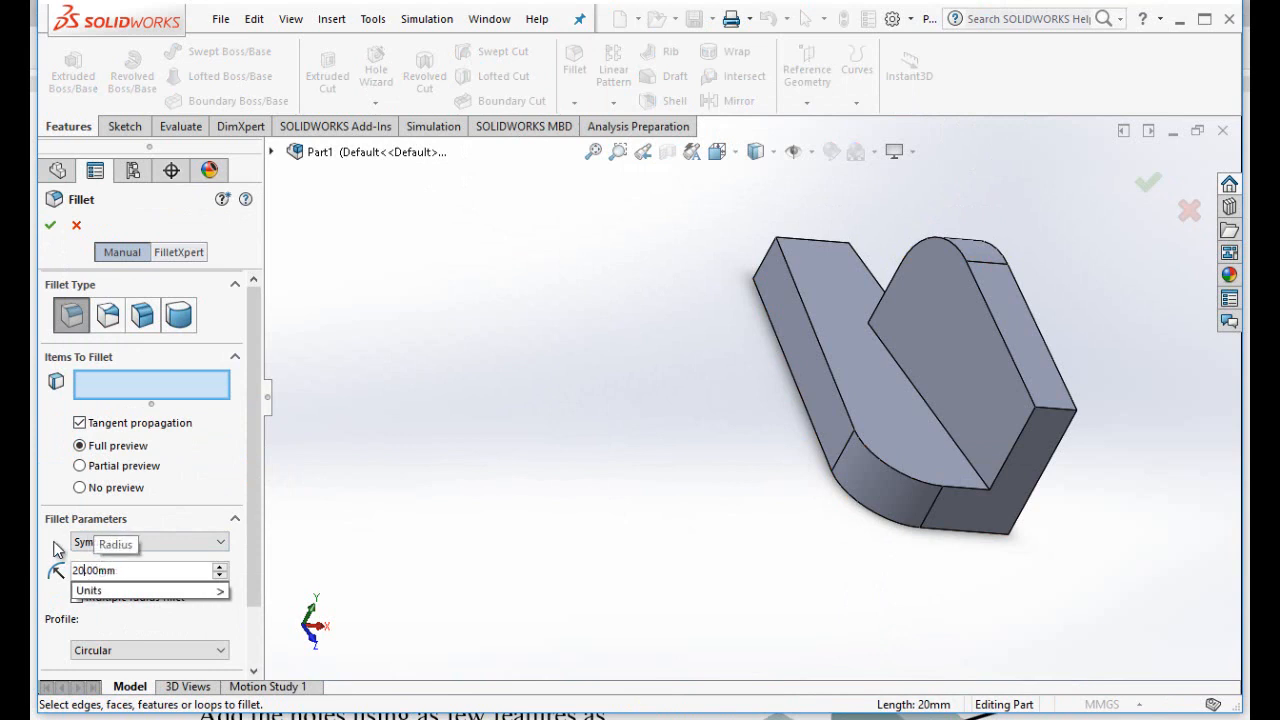
pyautogui.press('Return')
pyautogui.hotkey('alt', 'Tab')
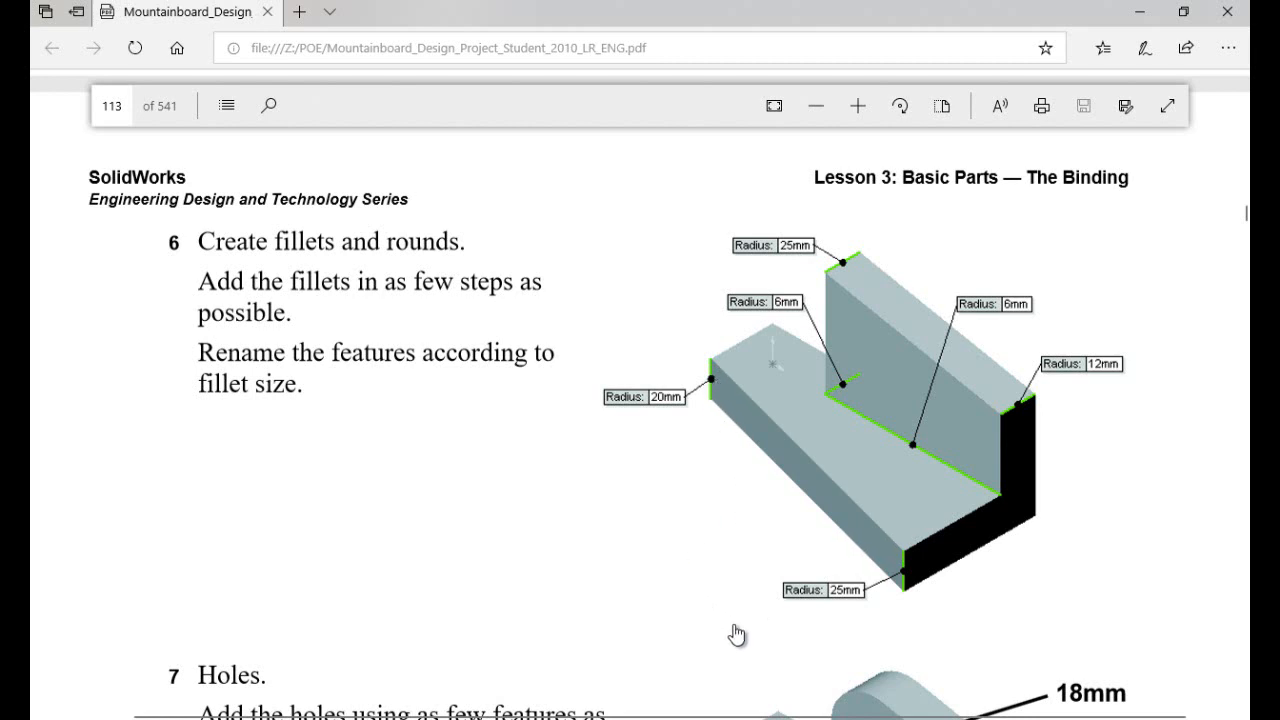
pyautogui.click(748, 715)
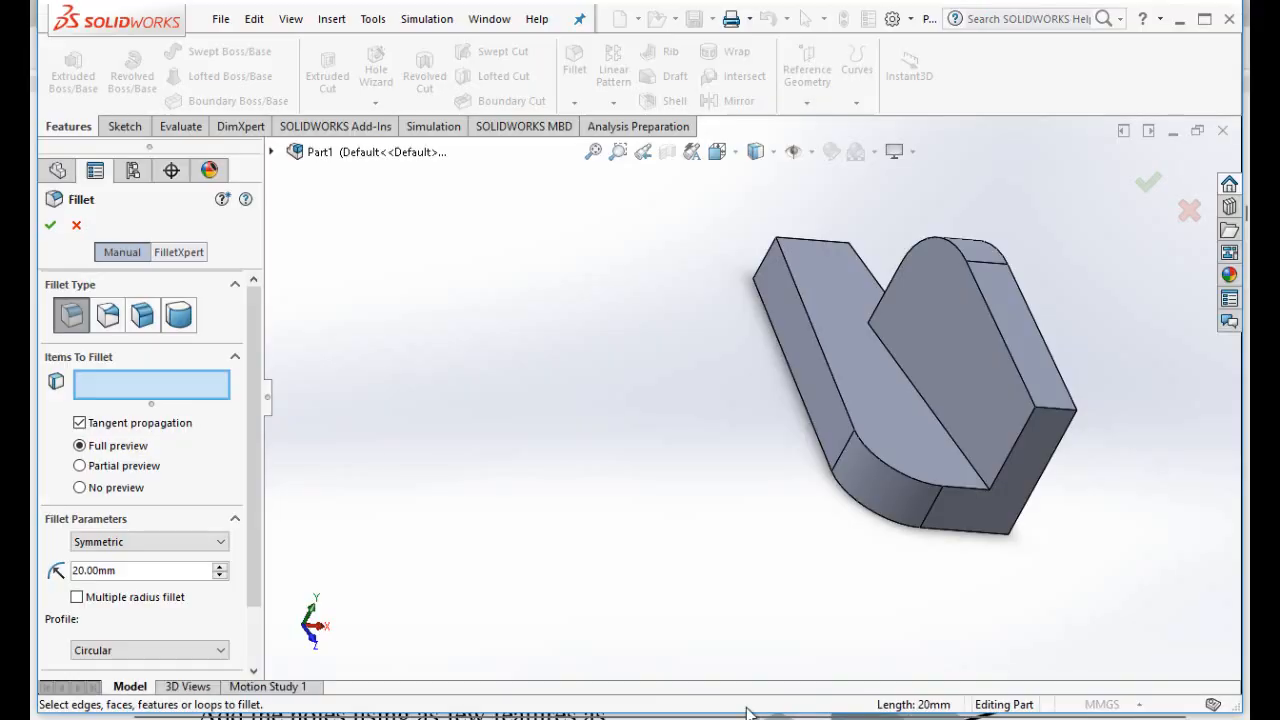
pyautogui.click(761, 262)
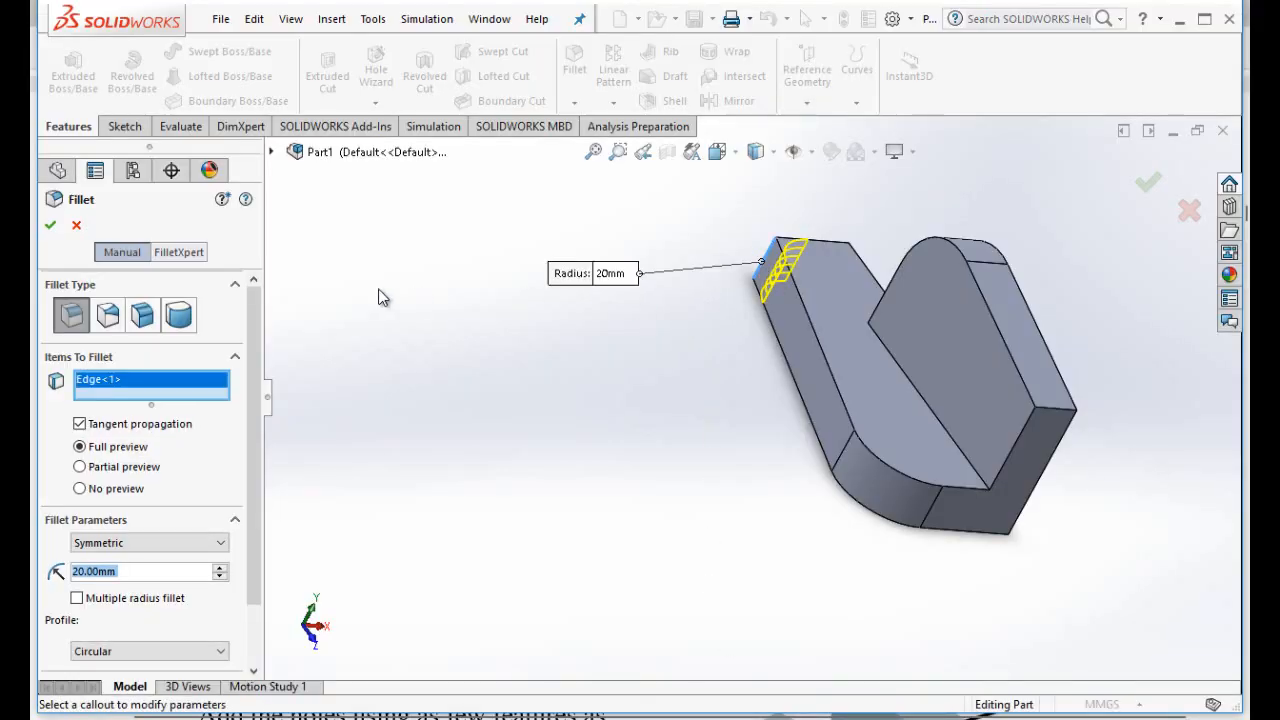
pyautogui.click(50, 225)
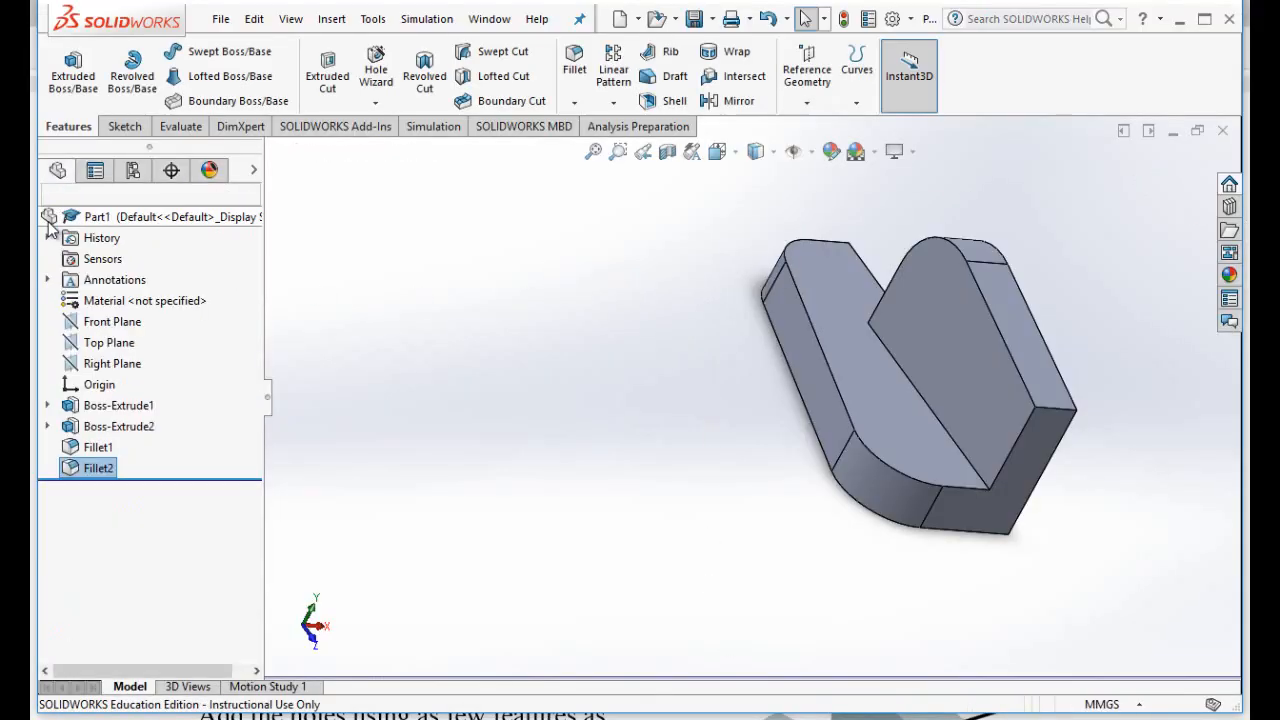
# - Add a 12 mm fillet to the upper boss's top edge at its short end, checking the edge in the PDF
pyautogui.click(574, 60)
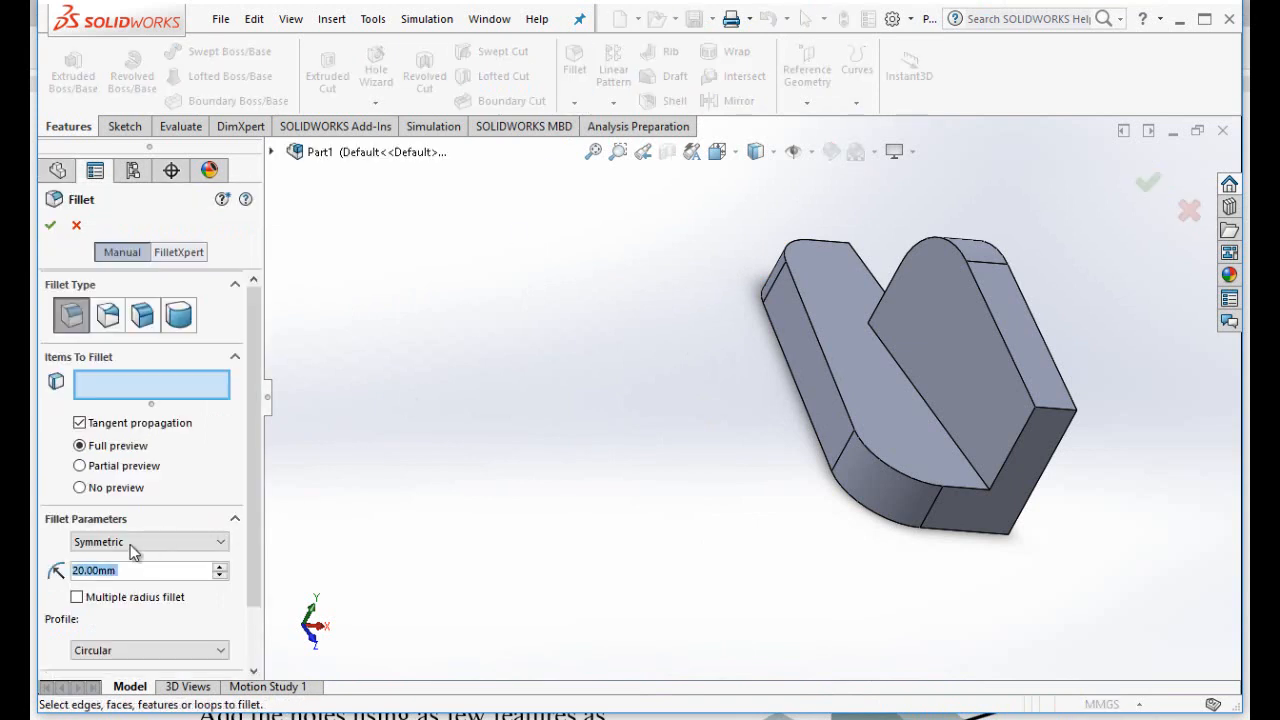
pyautogui.click(88, 570)
pyautogui.press('BackSpace')
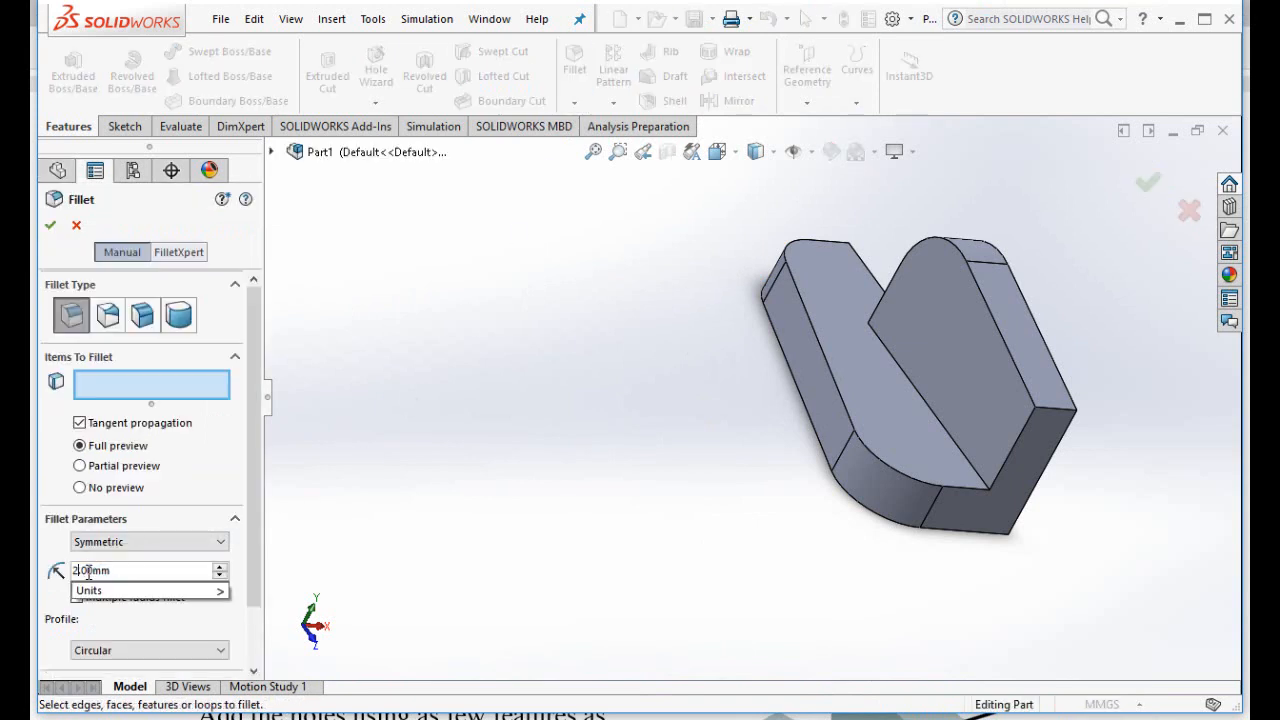
pyautogui.press('BackSpace')
pyautogui.write('12')
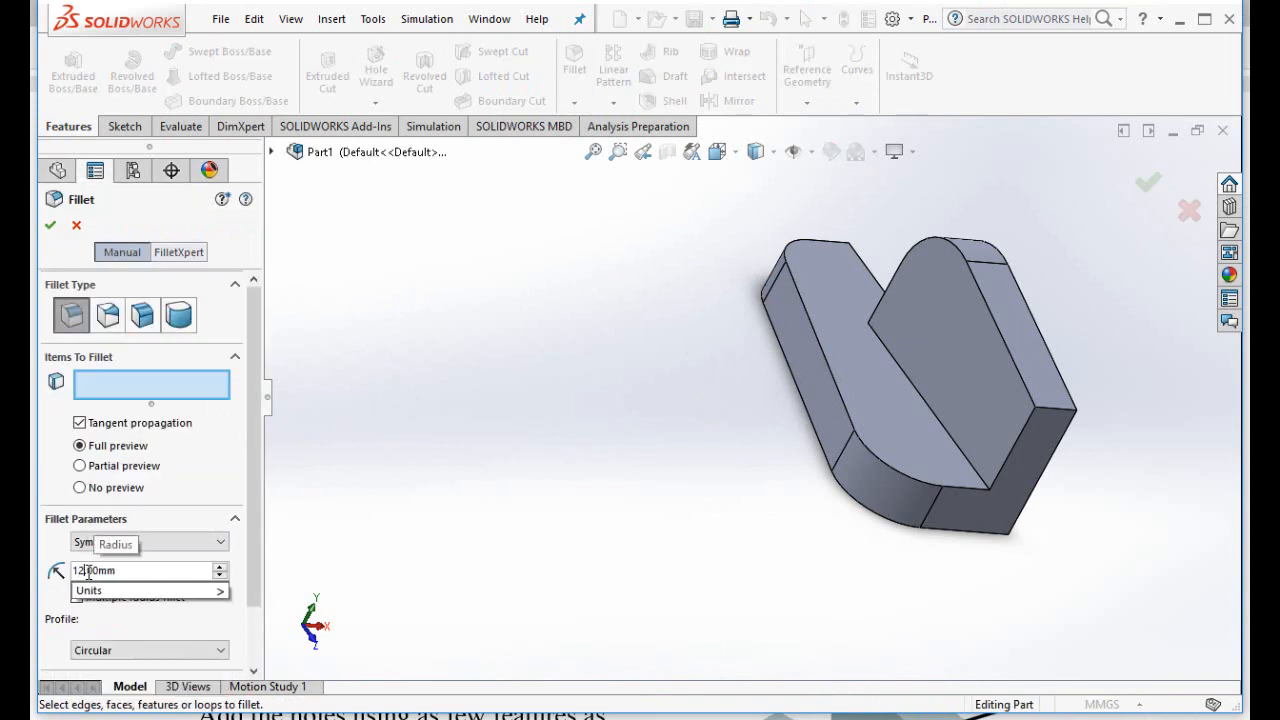
pyautogui.press('Return')
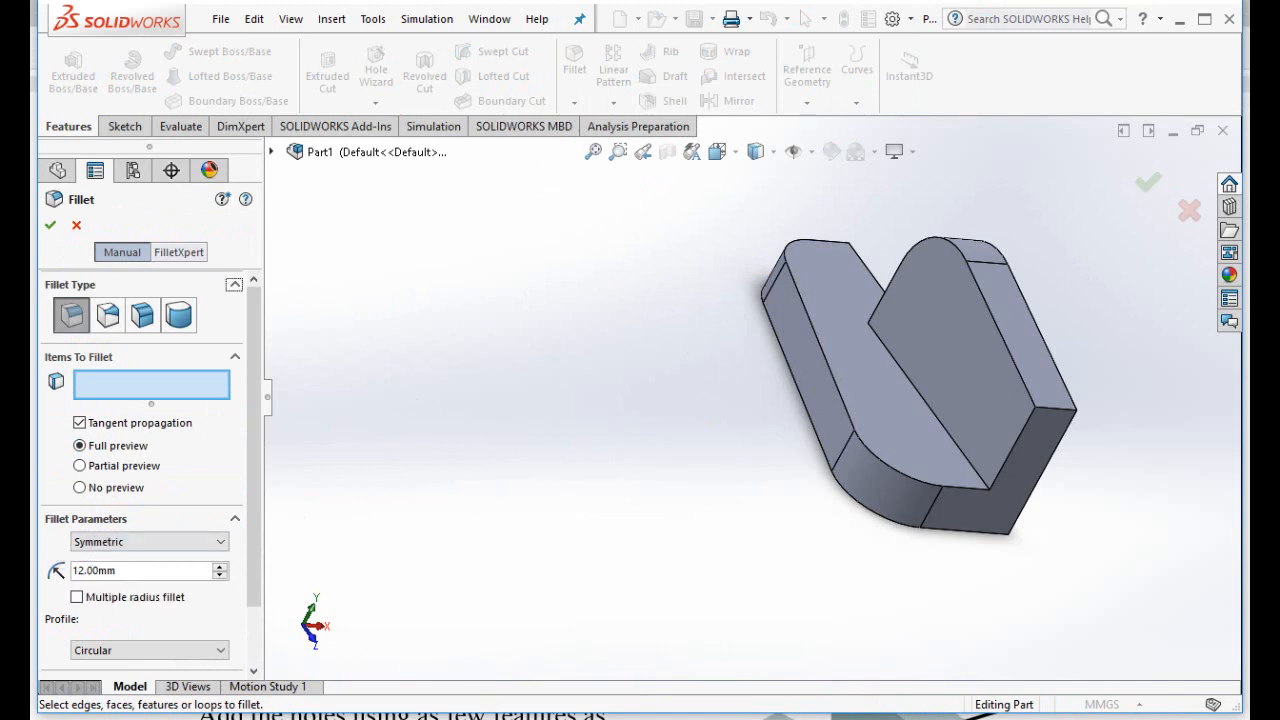
pyautogui.hotkey('alt', 'Tab')
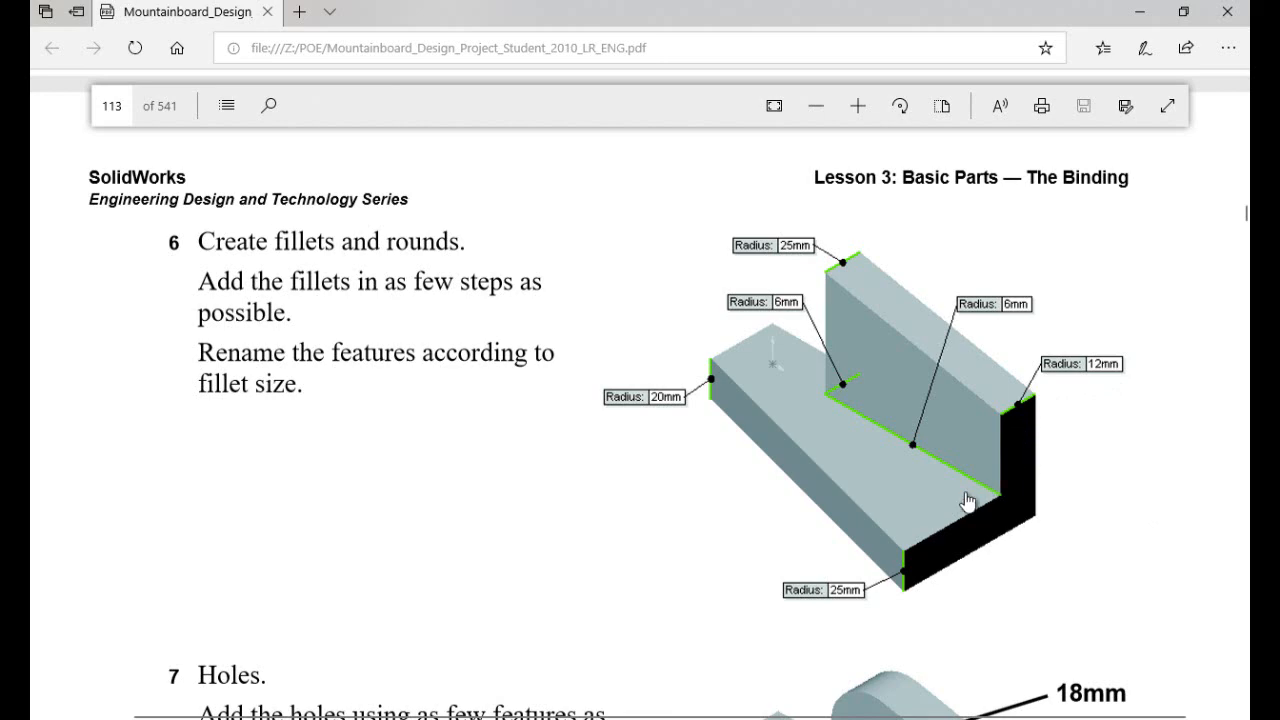
pyautogui.hotkey('alt', 'Tab')
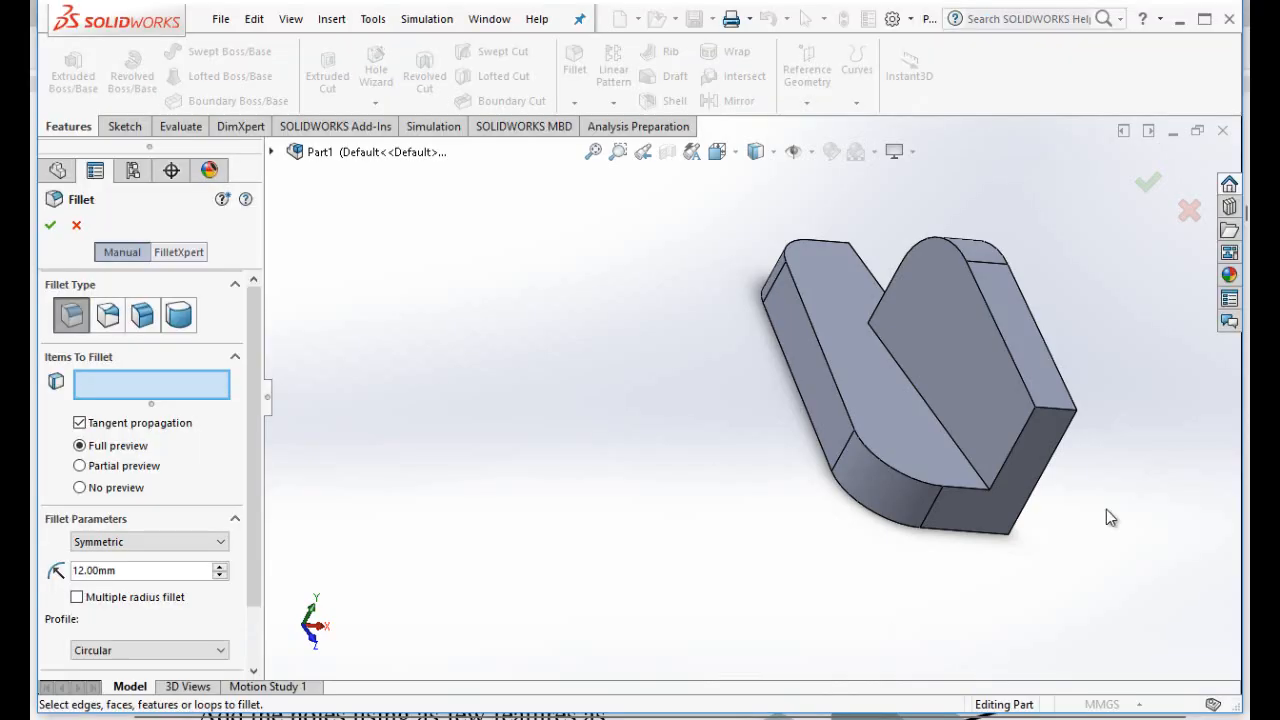
pyautogui.click(1062, 418)
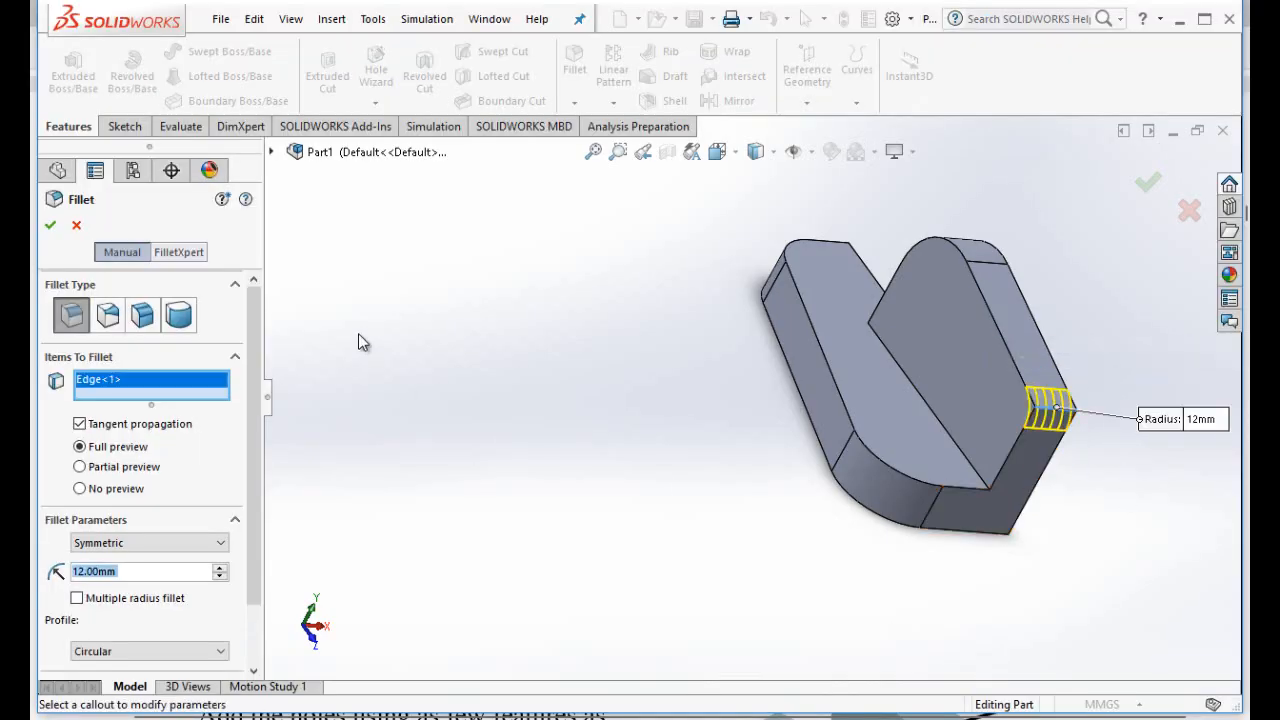
pyautogui.click(50, 225)
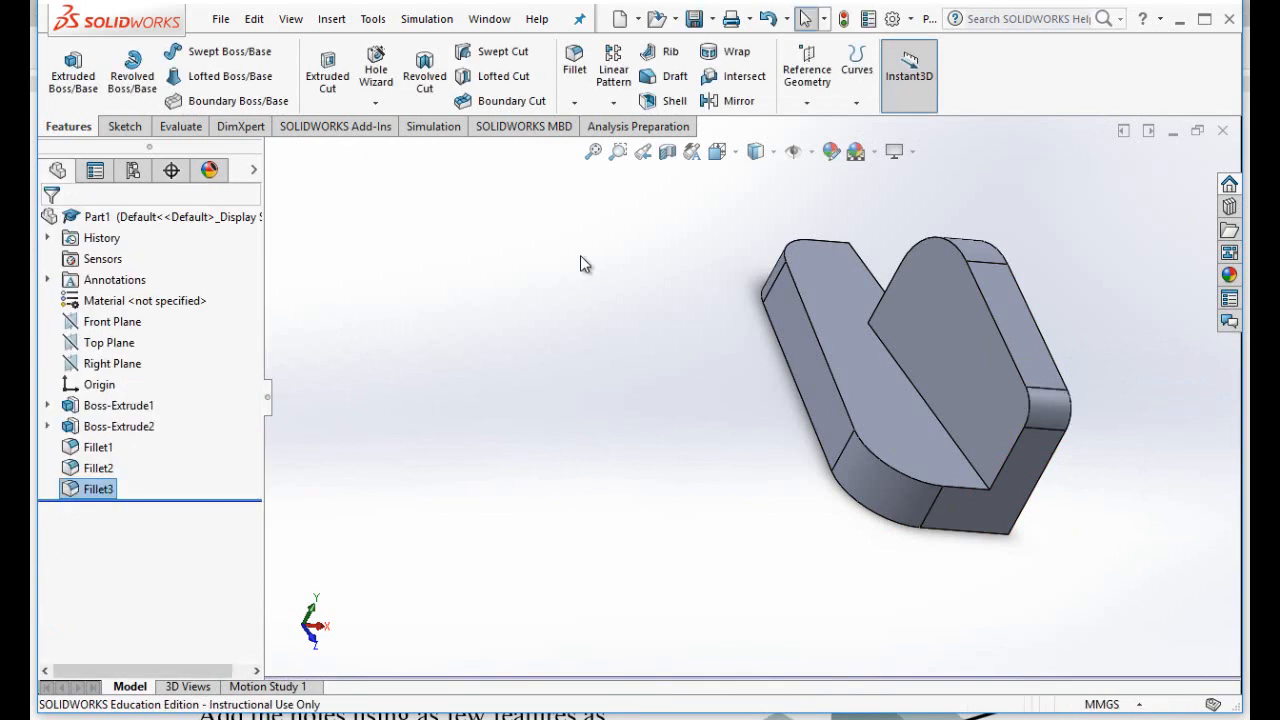
# - Add a 6 mm fillet to the two inner edges where the upper boss meets the lower plate
pyautogui.click(574, 62)
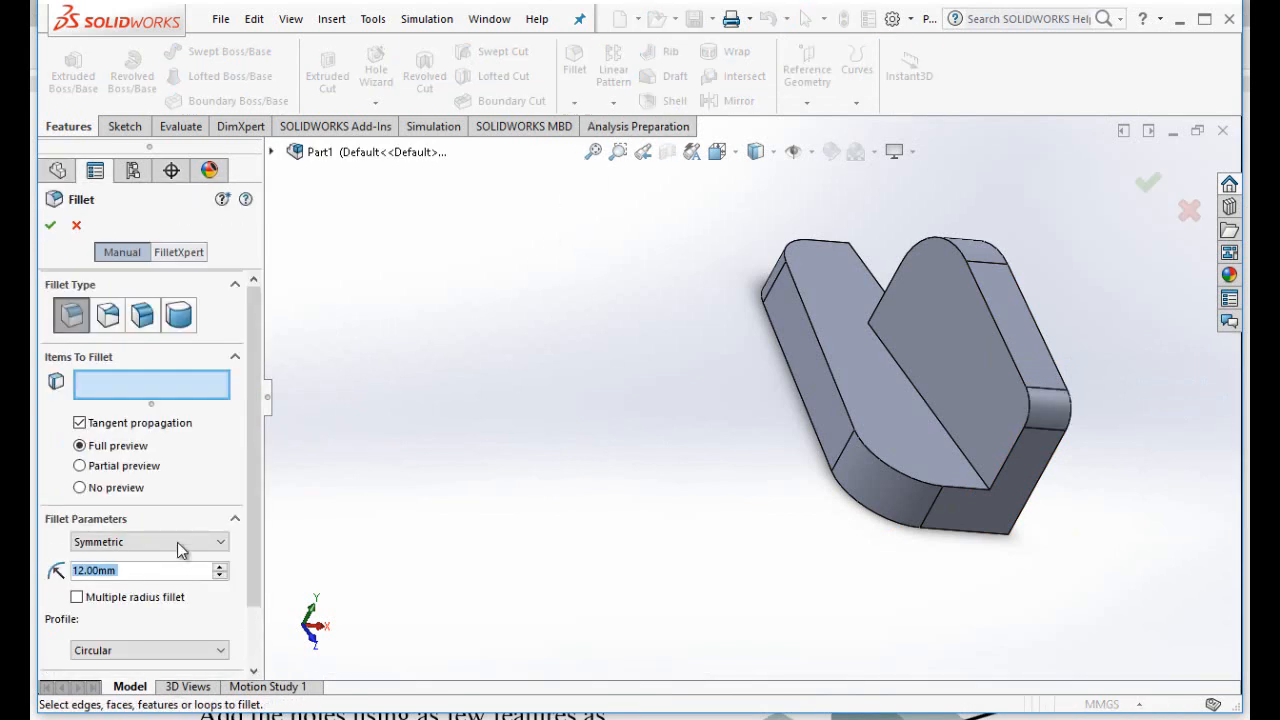
pyautogui.click(90, 571)
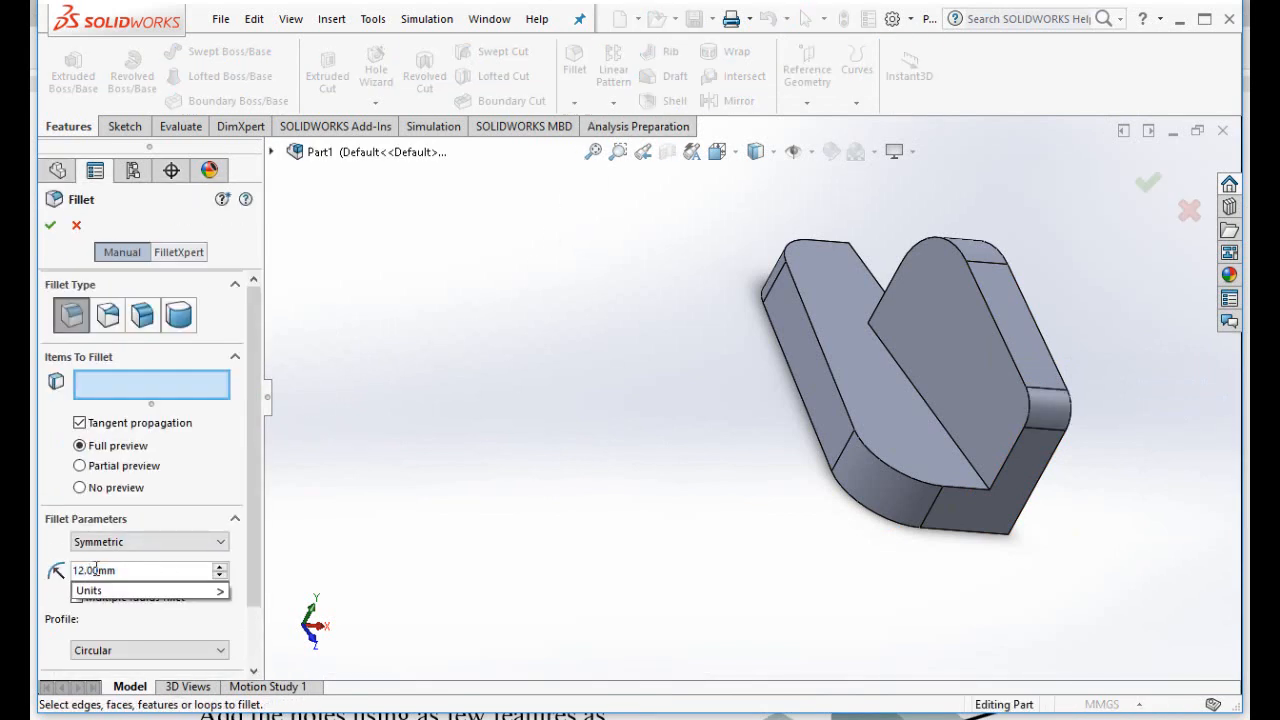
pyautogui.press('BackSpace')
pyautogui.press('BackSpace')
pyautogui.write('6')
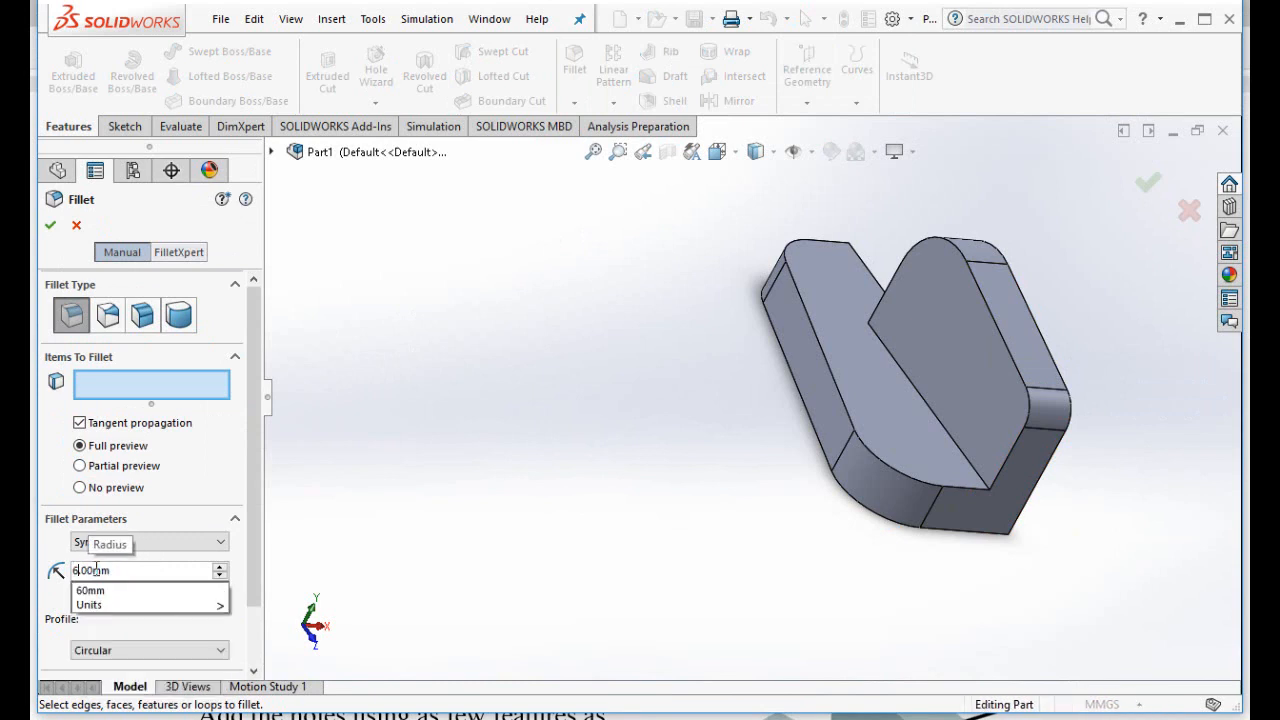
pyautogui.press('Return')
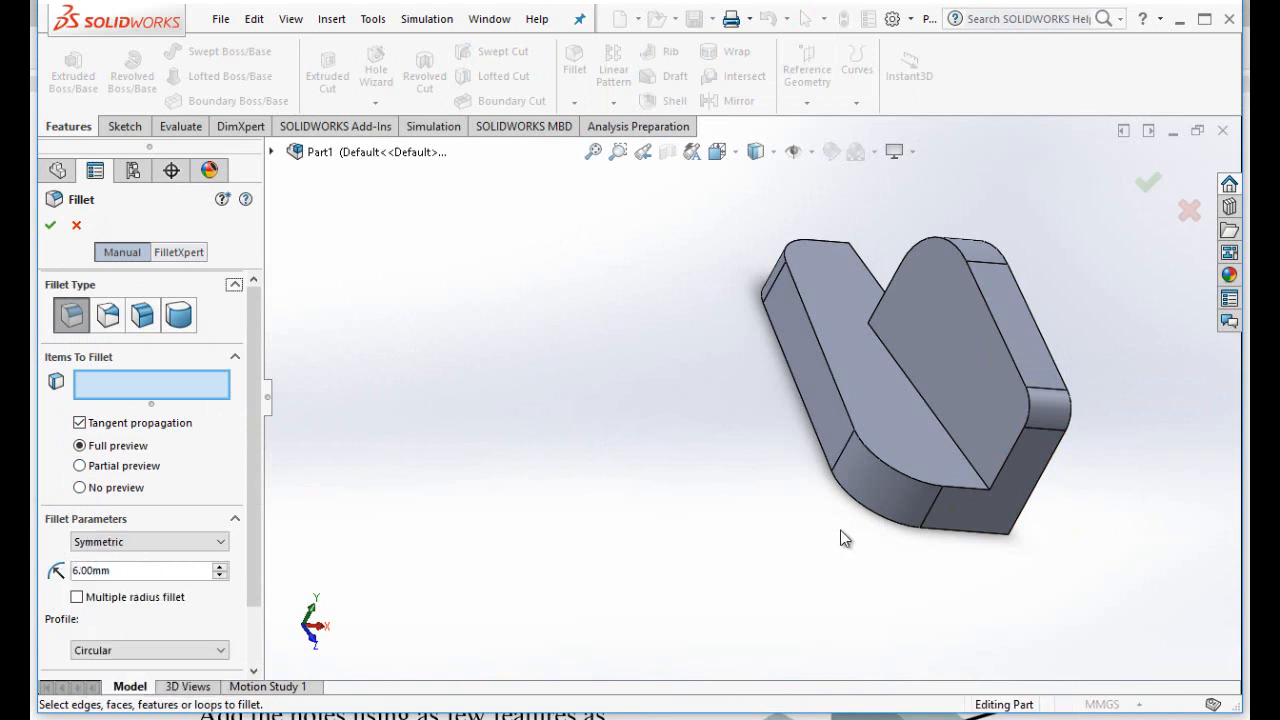
pyautogui.click(930, 410)
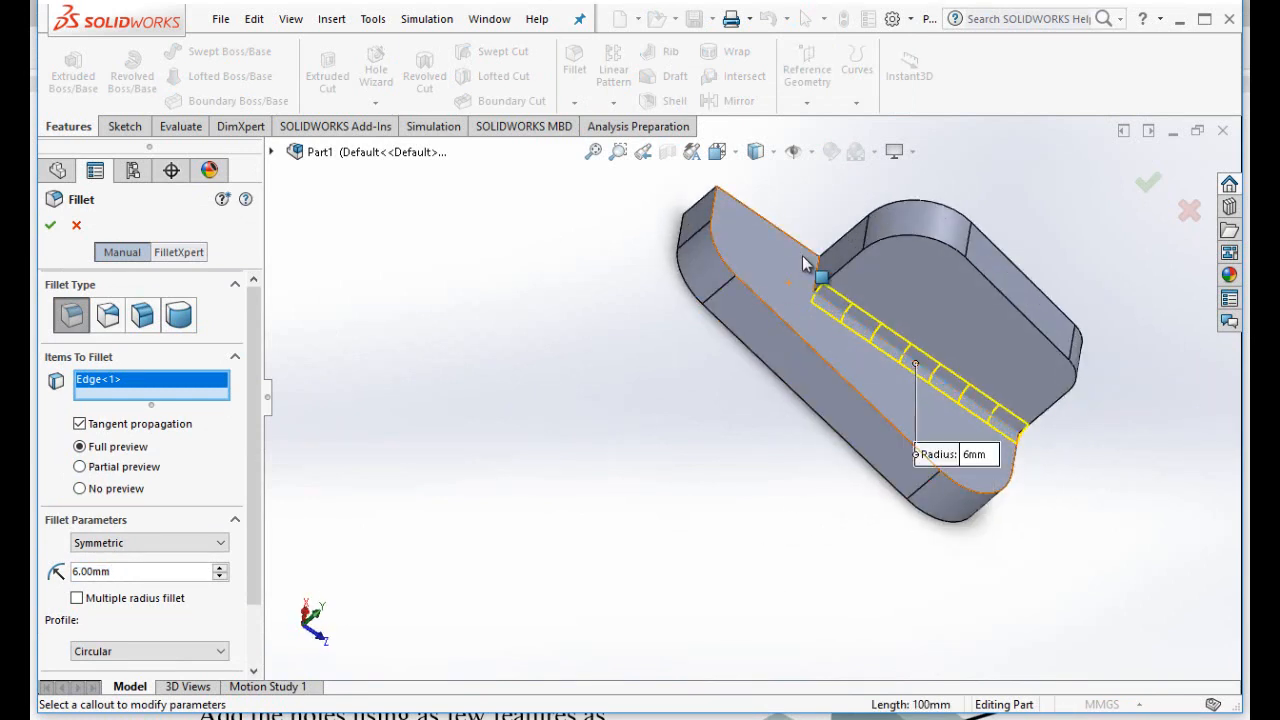
pyautogui.click(818, 272)
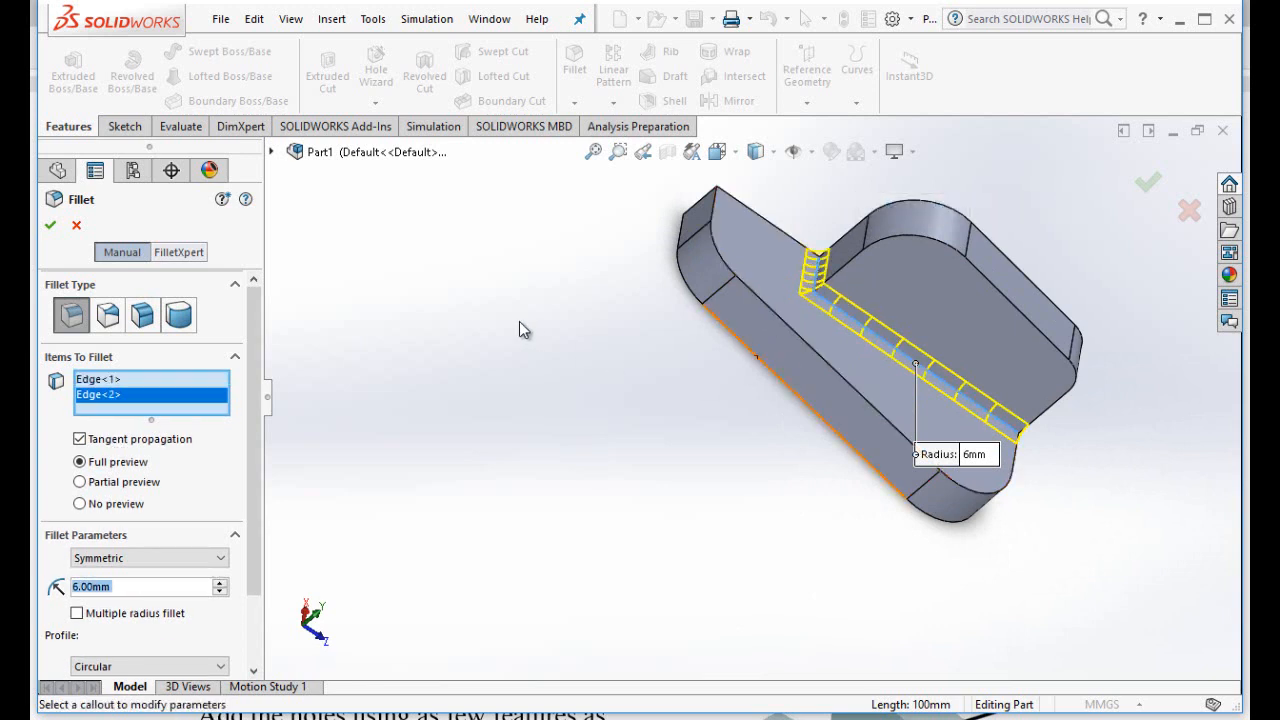
pyautogui.click(49, 225)
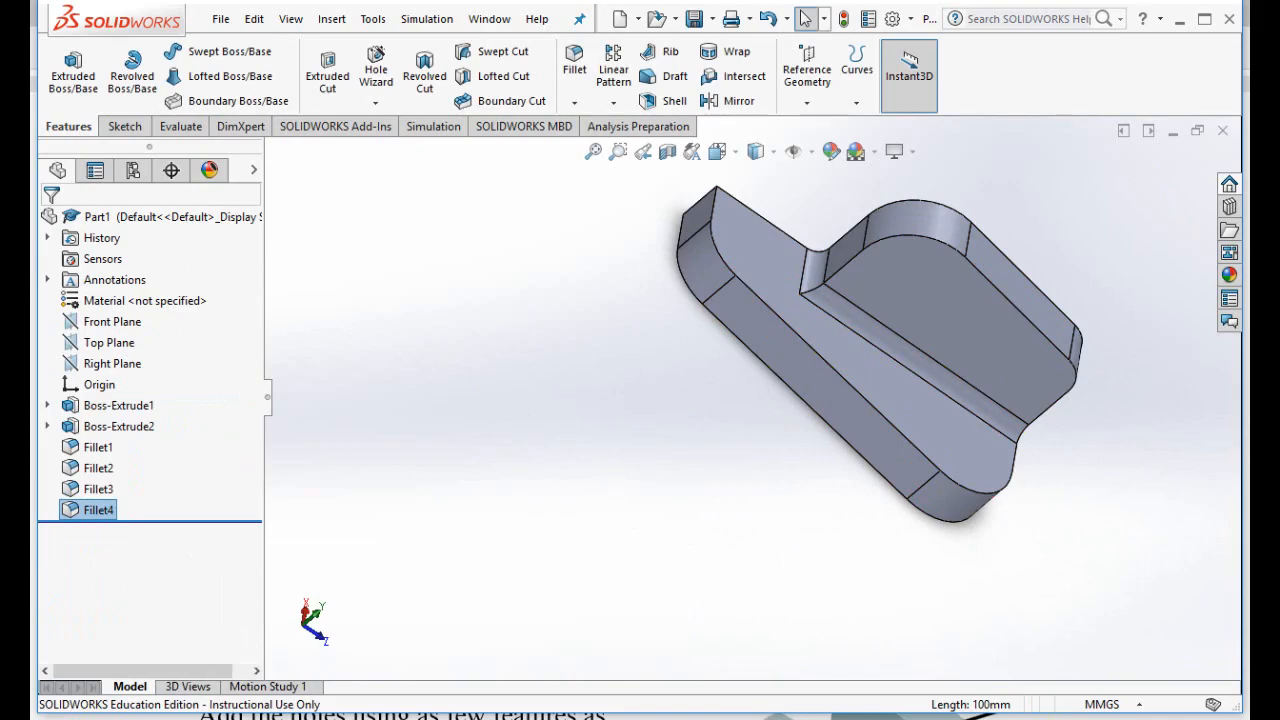
# - Switch to the PDF and examine the hole sizes and placement in step 7
pyautogui.click(752, 712)
pyautogui.scroll(-3, 775, 620)
pyautogui.scroll(-1, 773, 617)
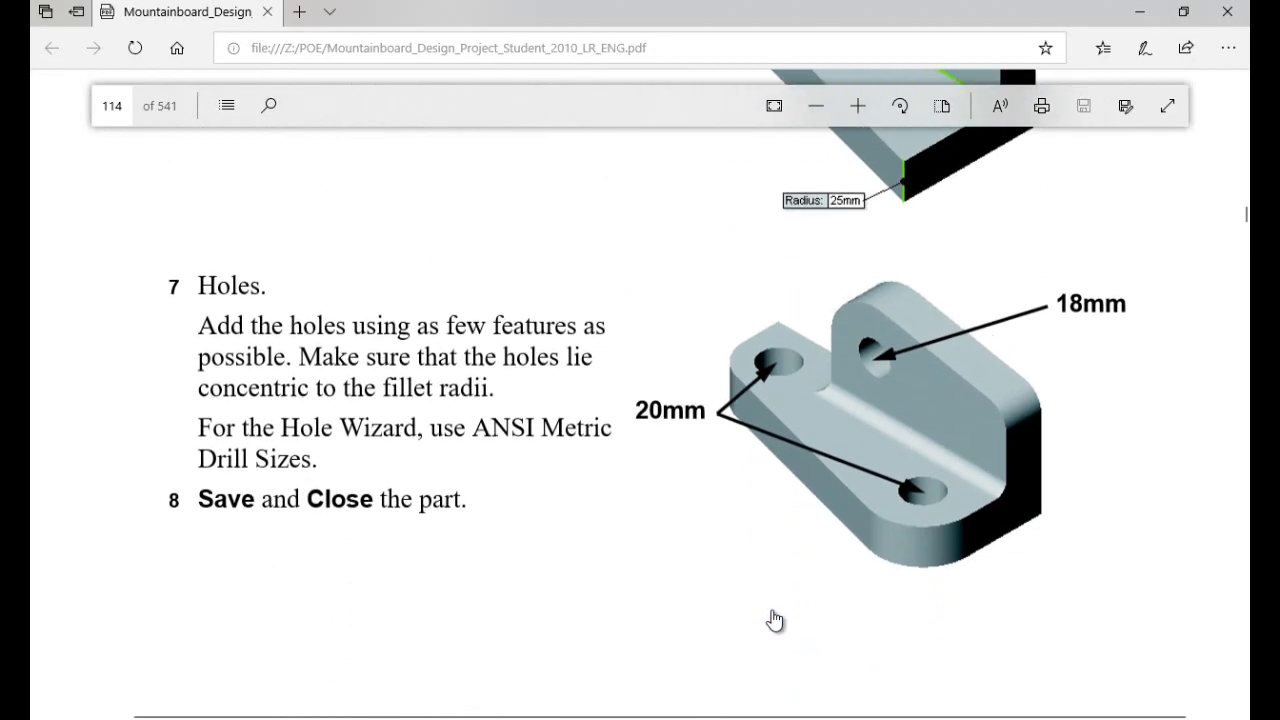
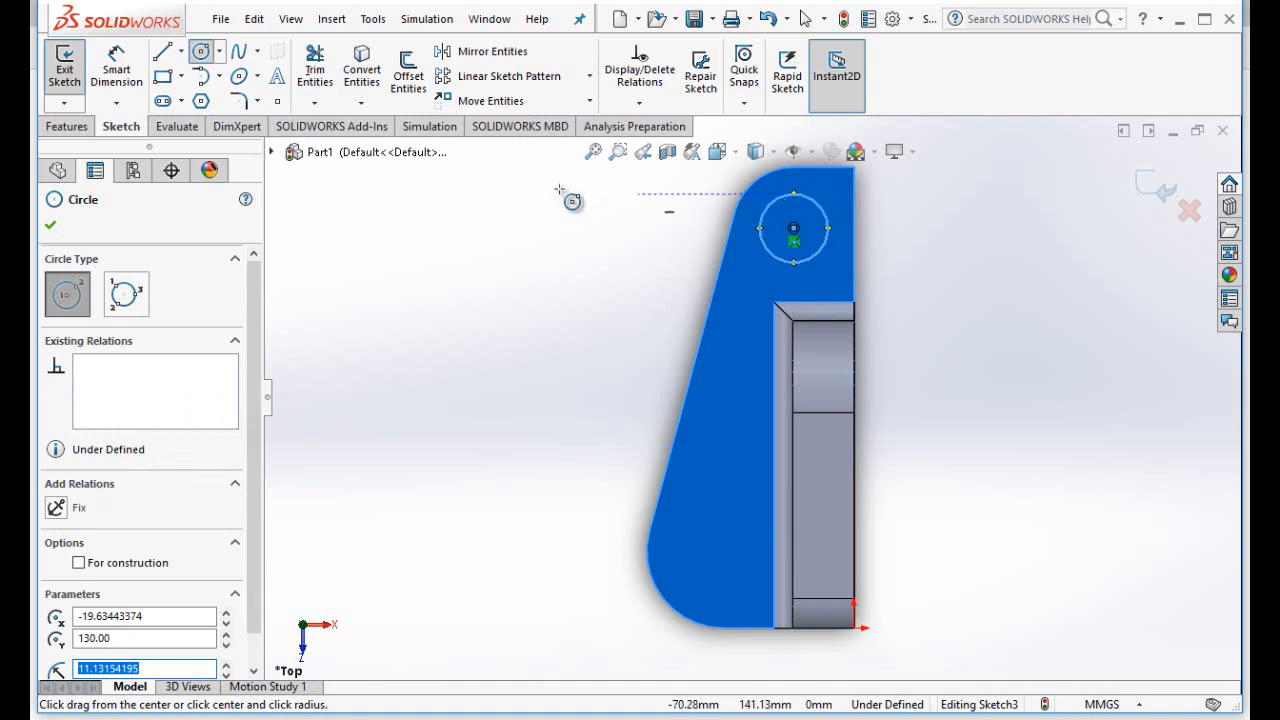
# - Back in SOLIDWORKS, dimension the sketched circle at the lower plate's narrow end to a 20 mm diameter
pyautogui.click(138, 76)
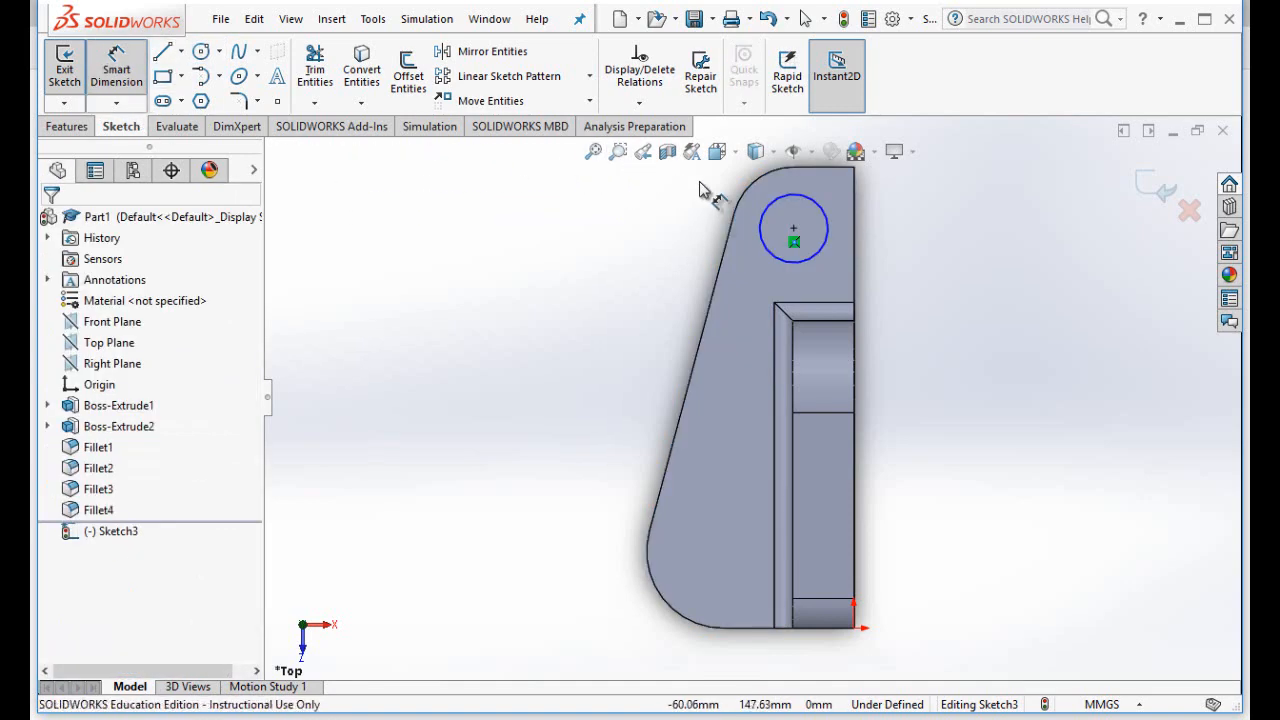
pyautogui.click(768, 220)
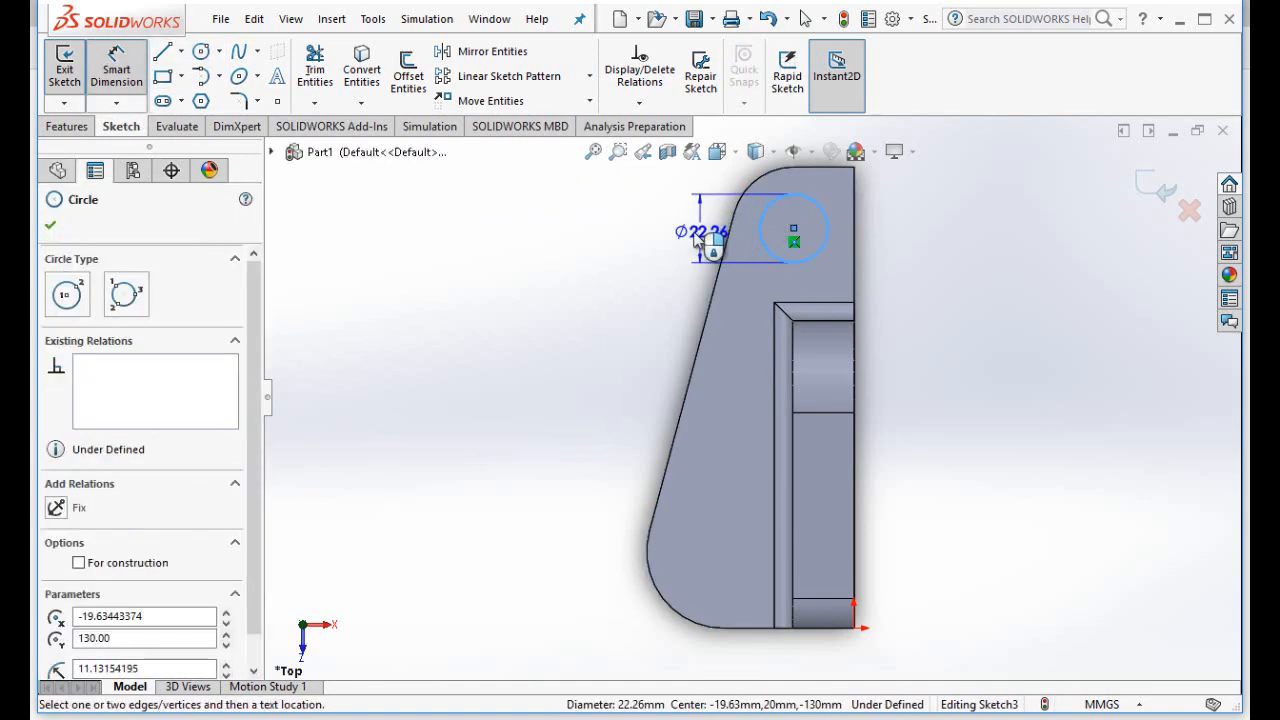
pyautogui.click(682, 236)
pyautogui.write('20mm')
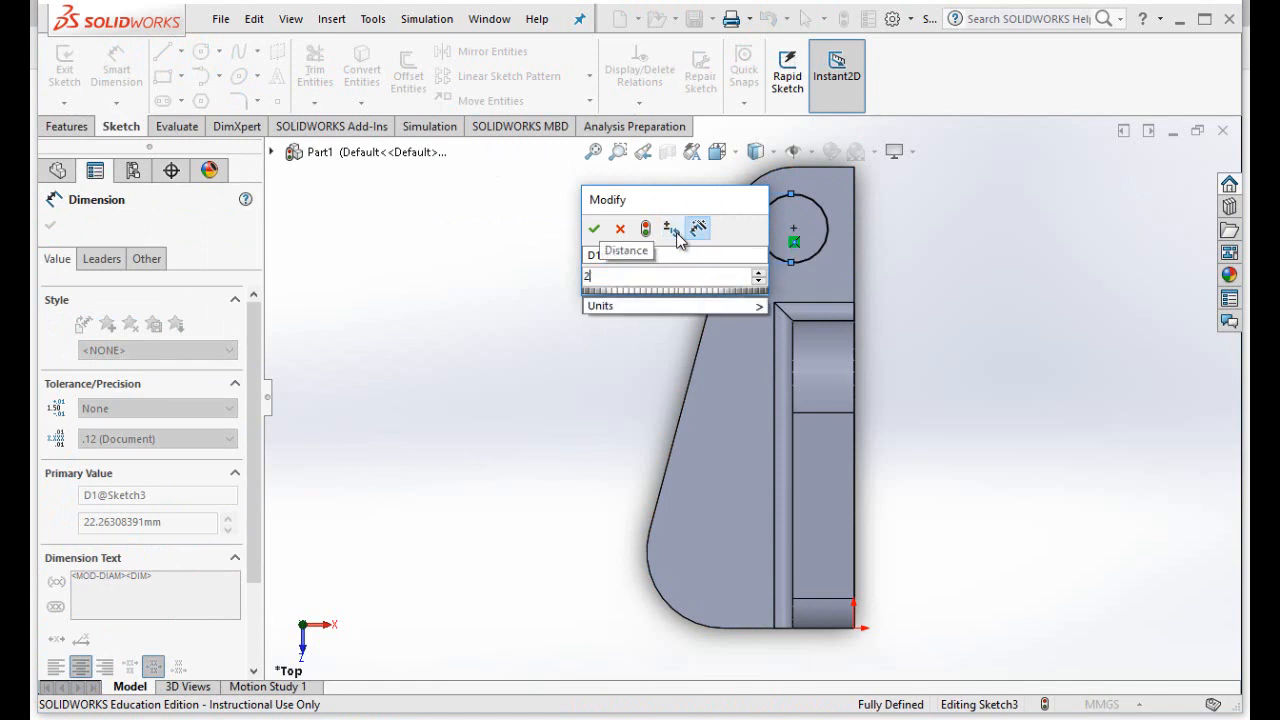
pyautogui.click(594, 228)
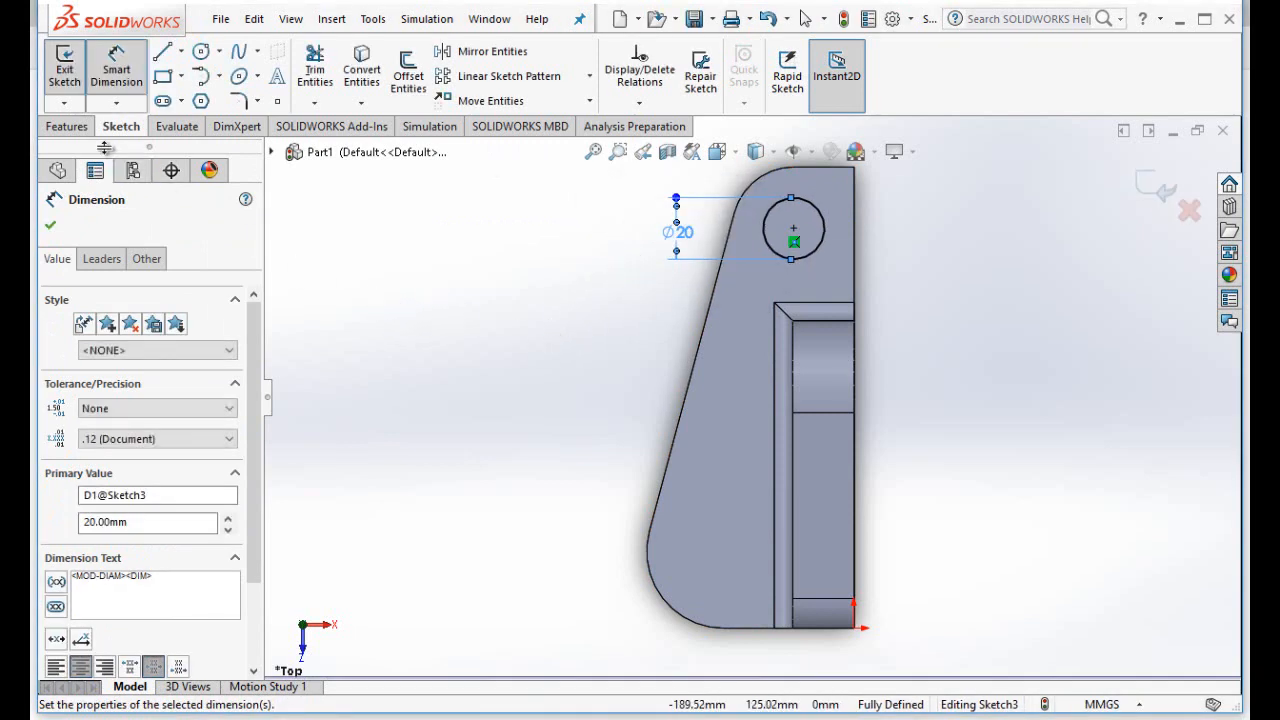
# - Cut the 20 mm circle at the narrow end with an Extruded Cut set to Through All
pyautogui.click(66, 126)
pyautogui.click(330, 100)
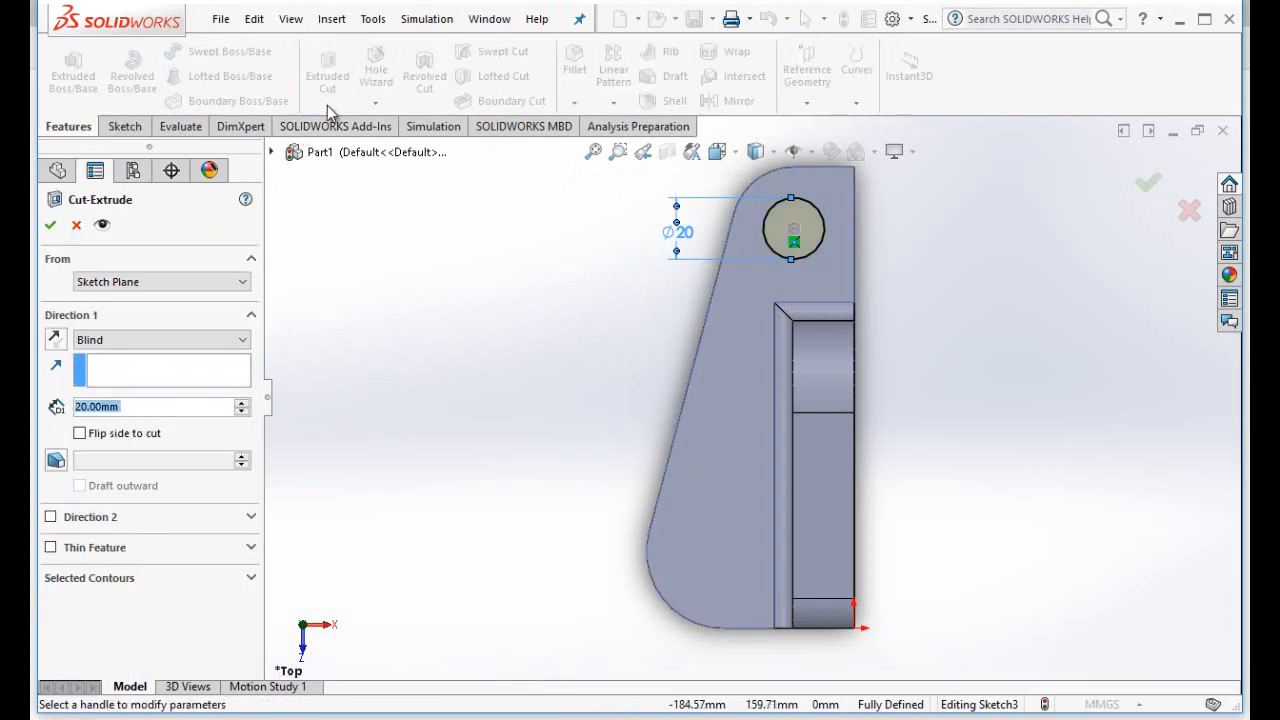
pyautogui.click(240, 340)
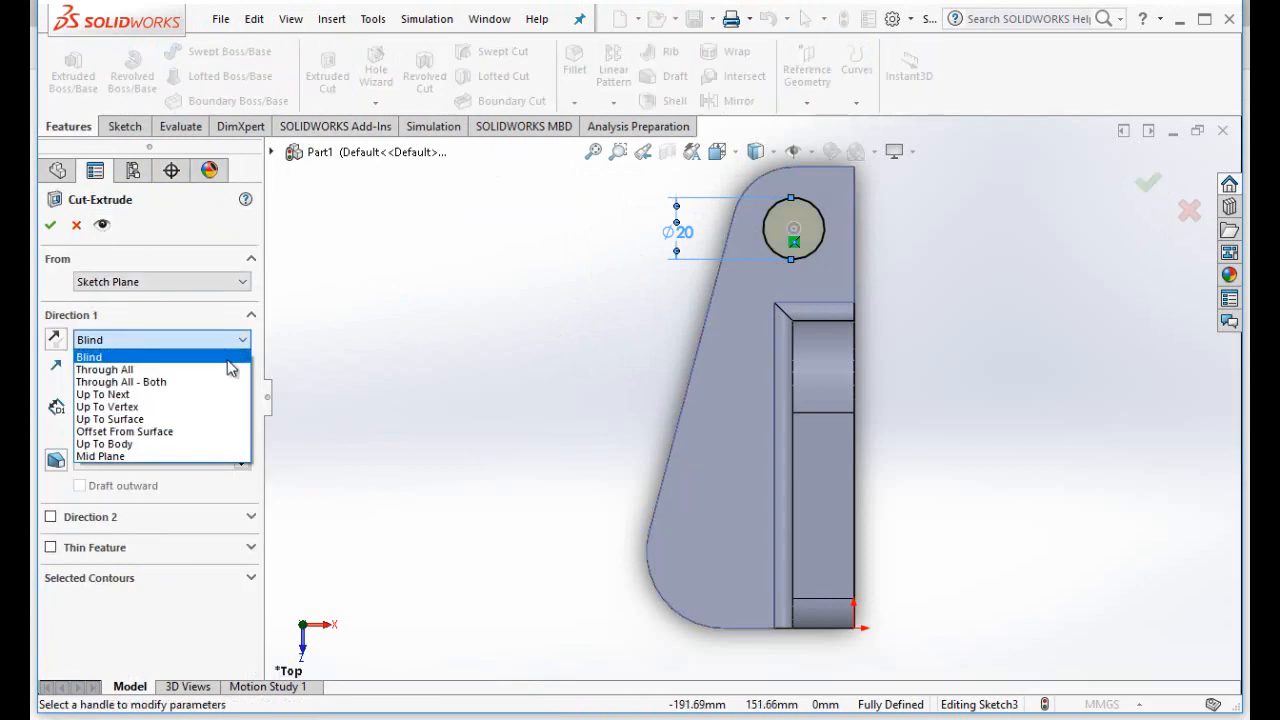
pyautogui.click(105, 368)
pyautogui.click(49, 227)
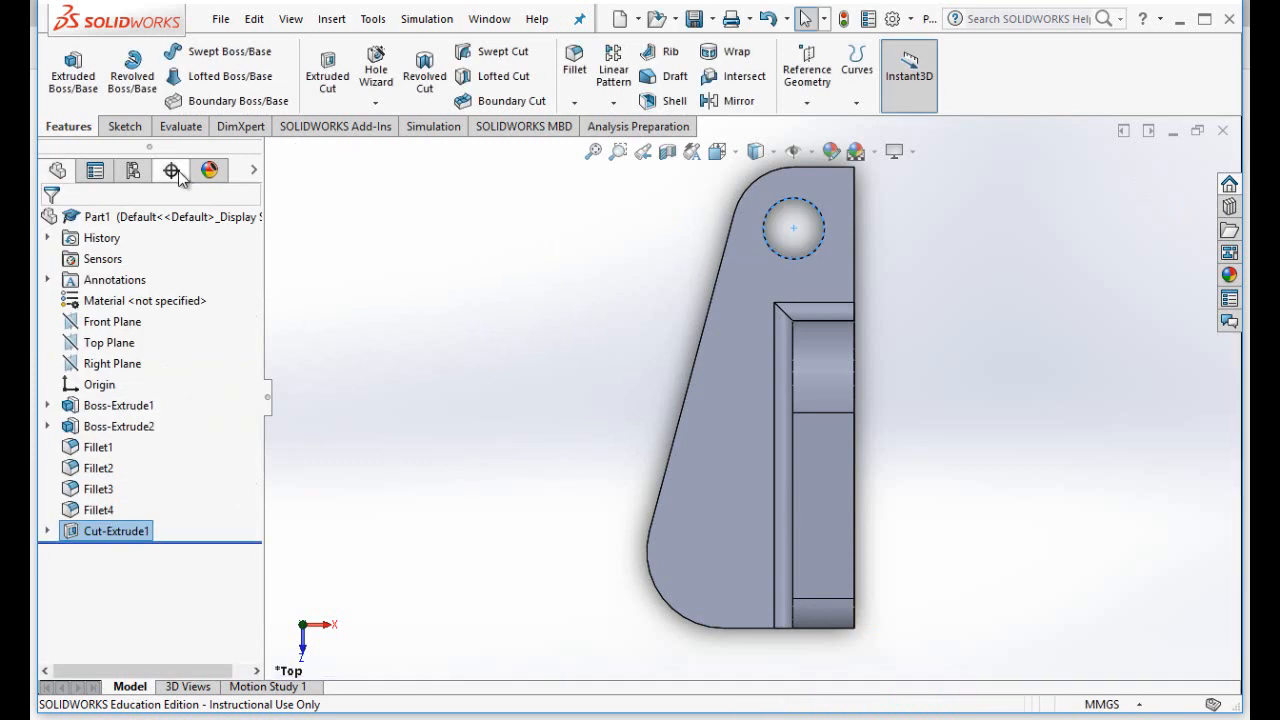
# - Start a sketch on the lower plate's top face and draw a circle about 21 mm in diameter, concentric with the wide-end corner fillet
pyautogui.click(125, 126)
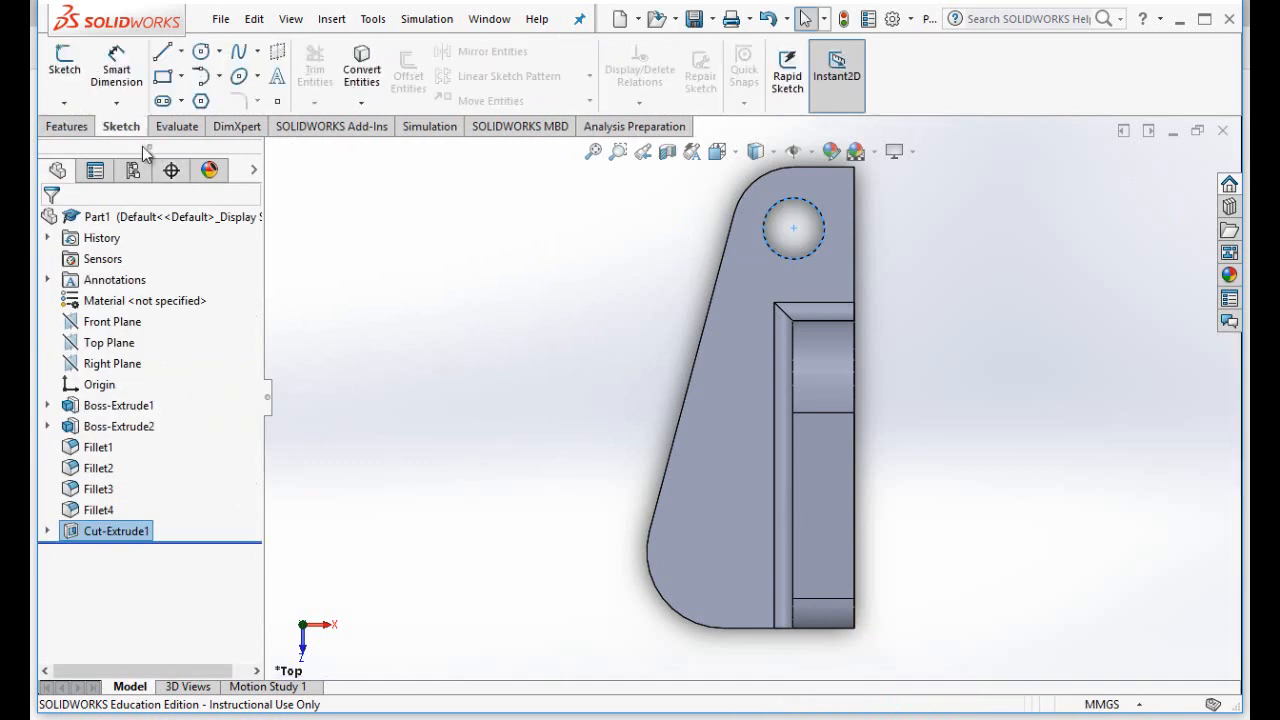
pyautogui.click(712, 510)
pyautogui.click(66, 66)
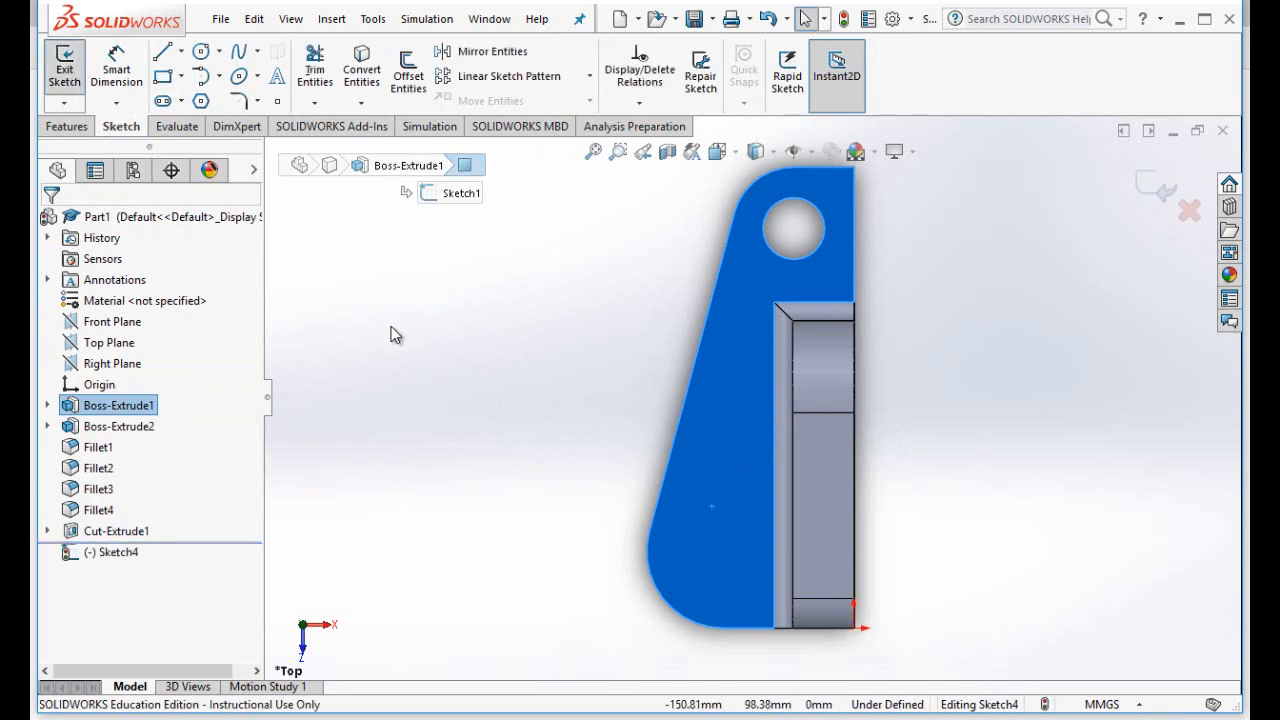
pyautogui.click(201, 51)
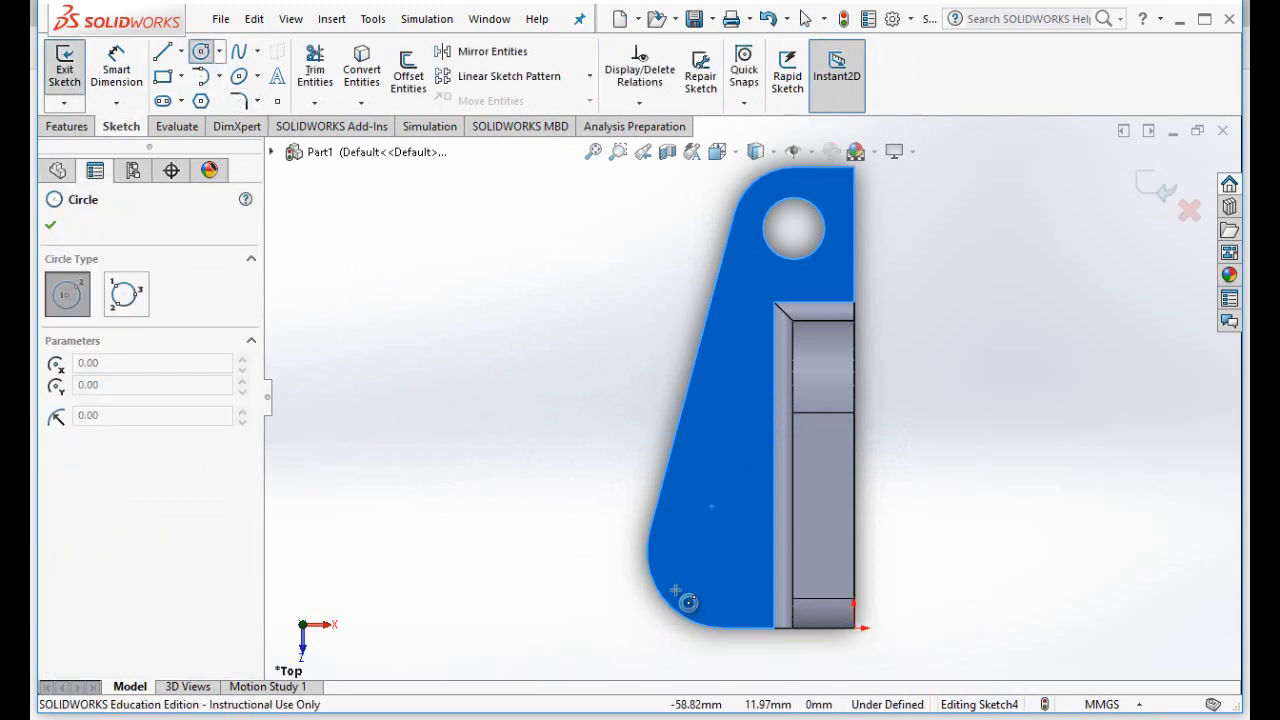
pyautogui.click(722, 551)
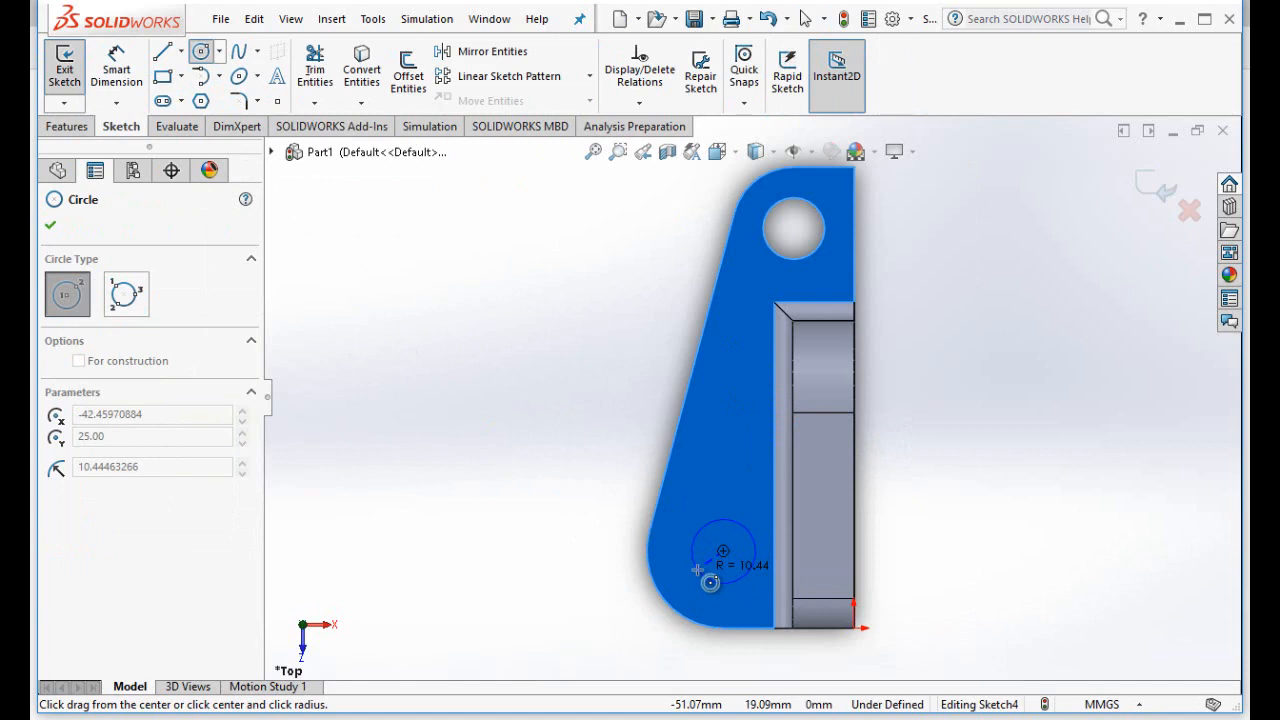
pyautogui.click(697, 570)
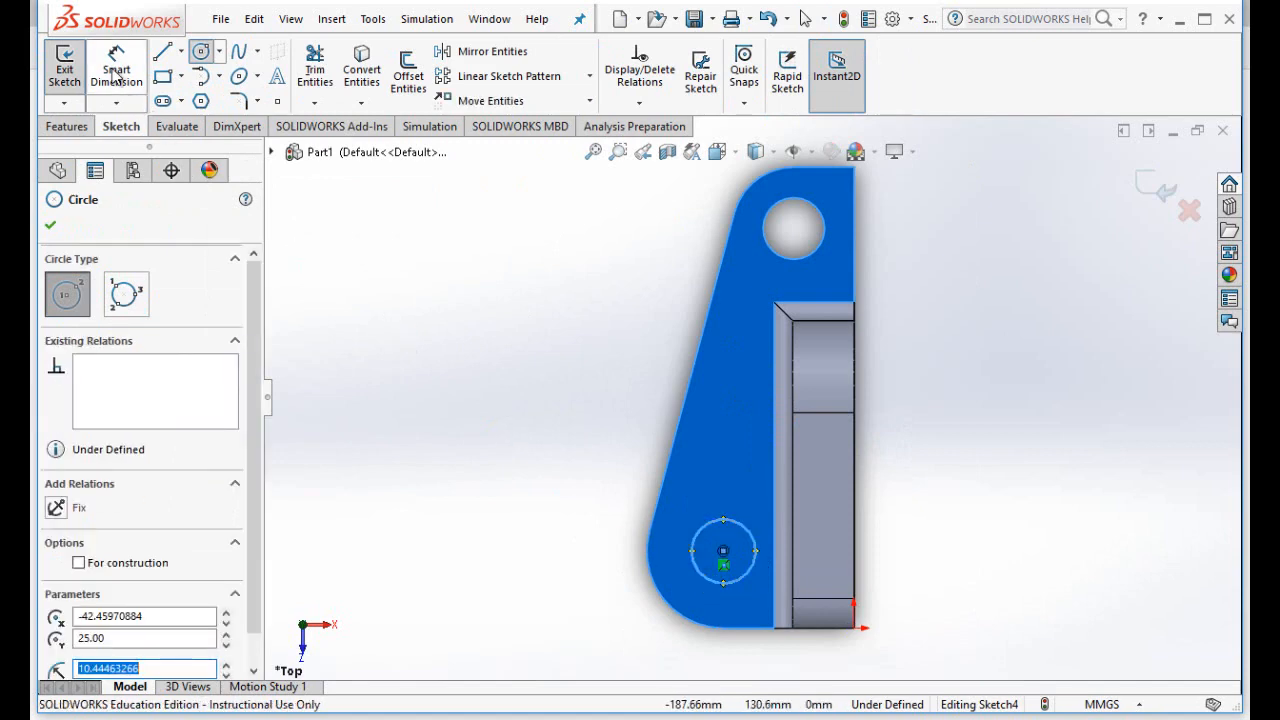
# - Dimension the circle at the lower plate's wide end to a 20 mm diameter
pyautogui.press('Escape')
pyautogui.click(697, 547)
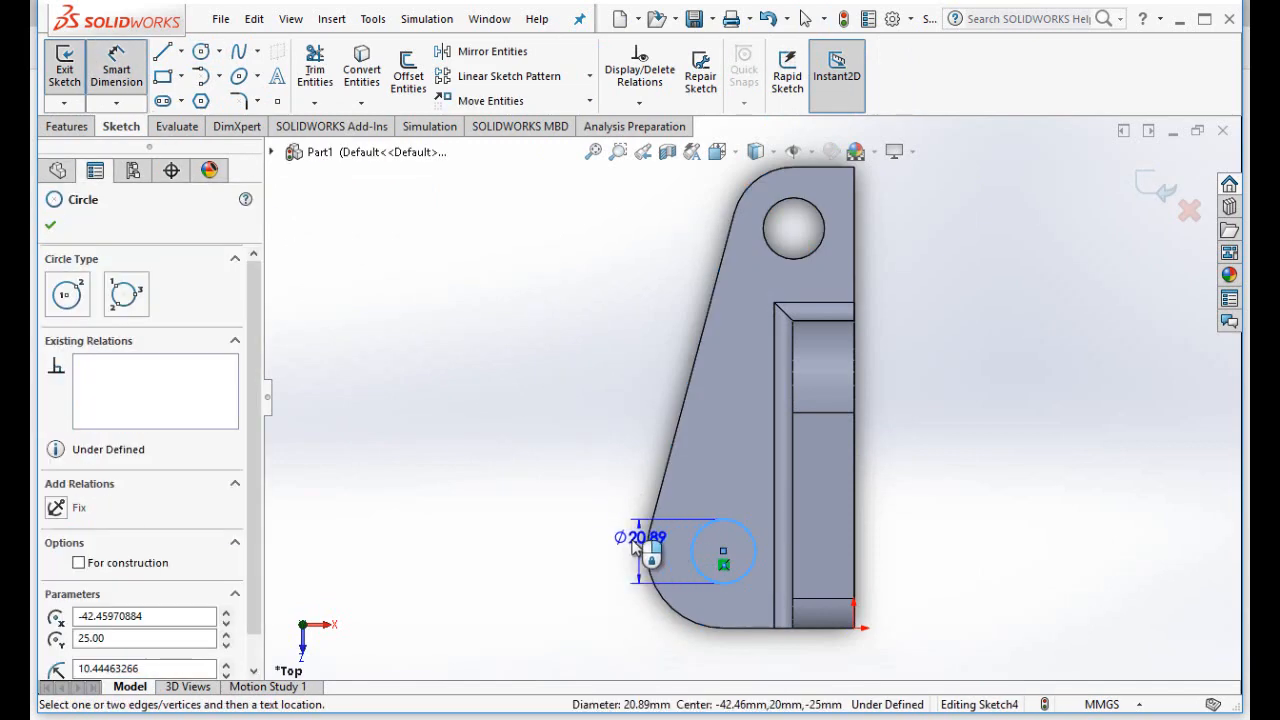
pyautogui.click(610, 476)
pyautogui.write('20mm')
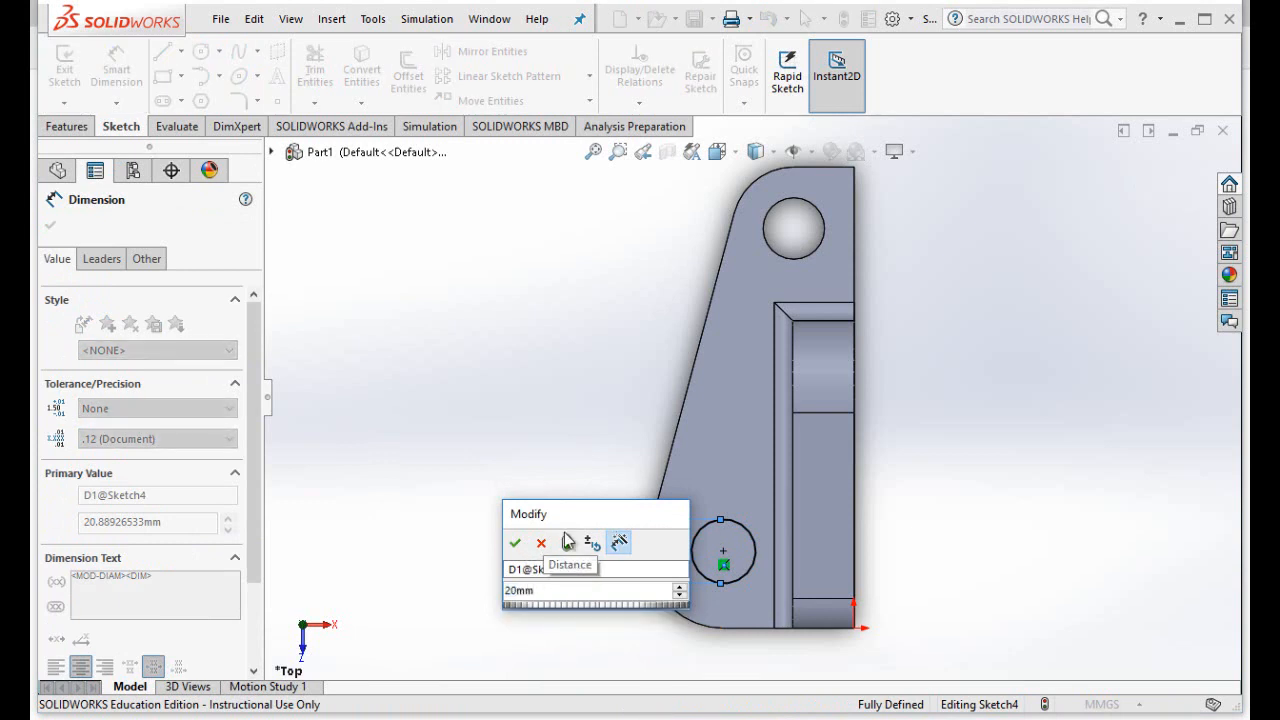
pyautogui.click(515, 543)
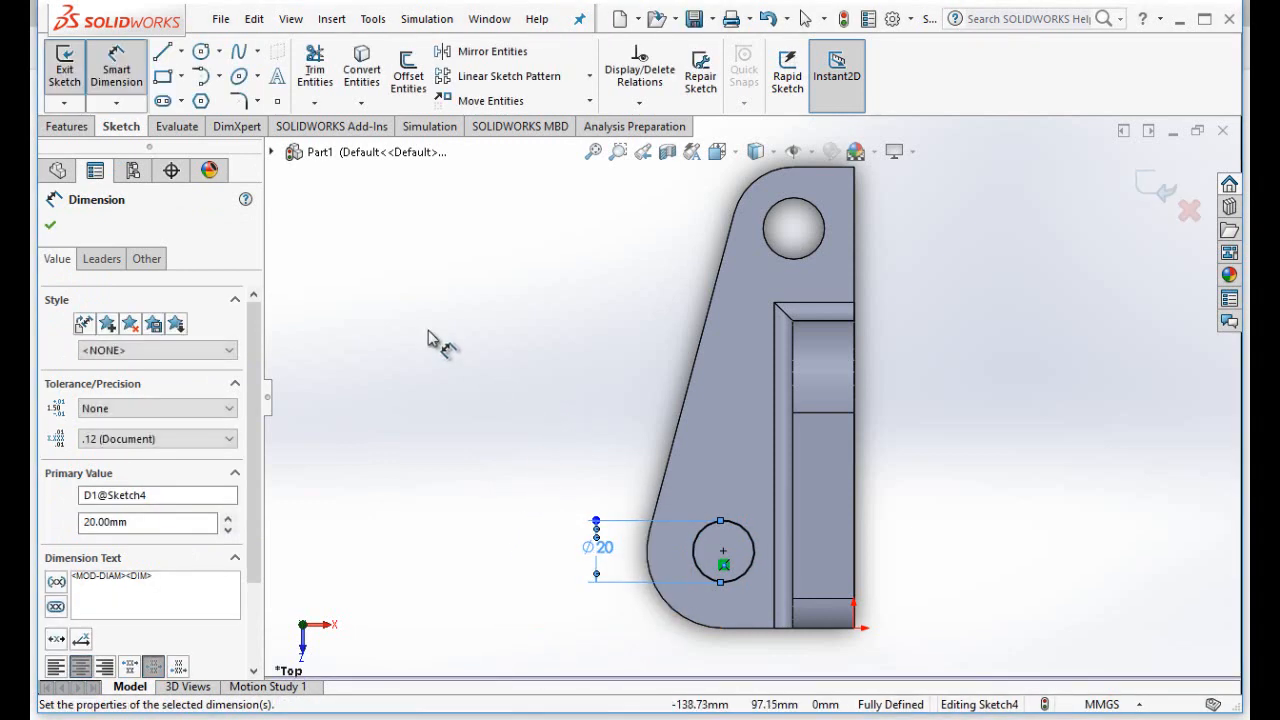
# - Cut the 20 mm circle at the lower plate's wide end with an Extruded Cut set to Through All
pyautogui.click(68, 127)
pyautogui.click(328, 85)
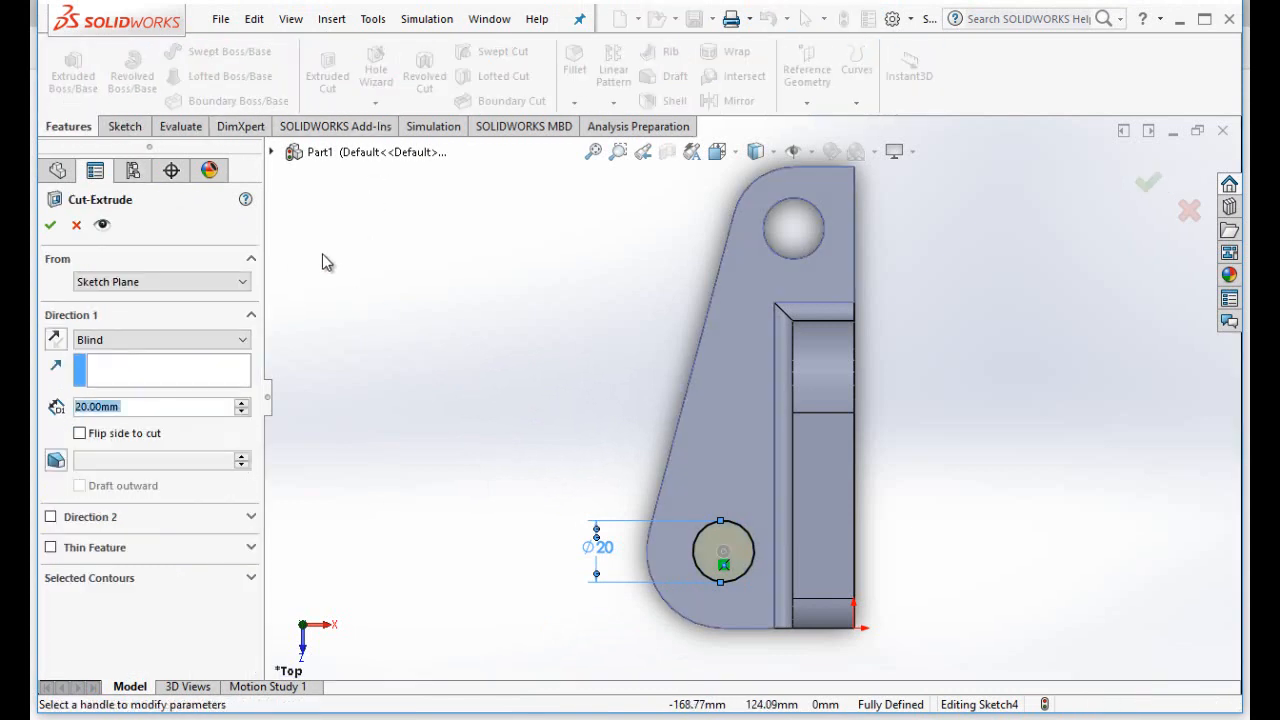
pyautogui.click(240, 342)
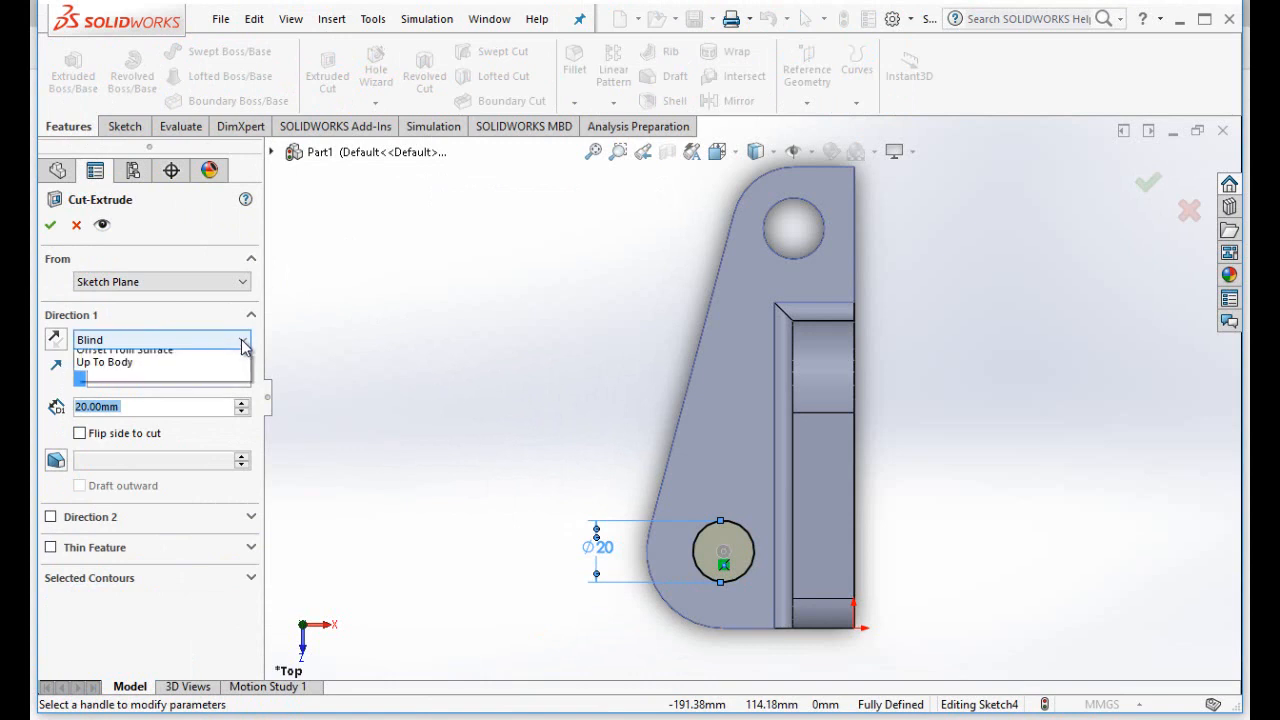
pyautogui.click(215, 371)
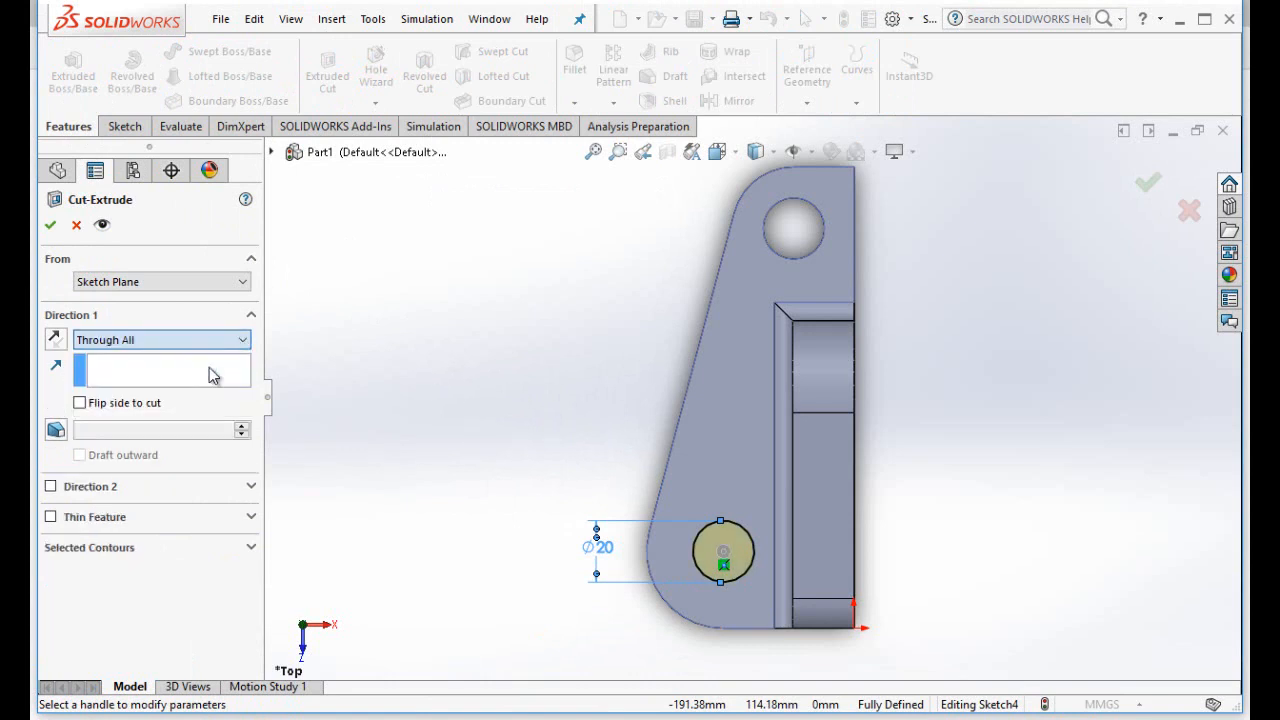
pyautogui.click(50, 226)
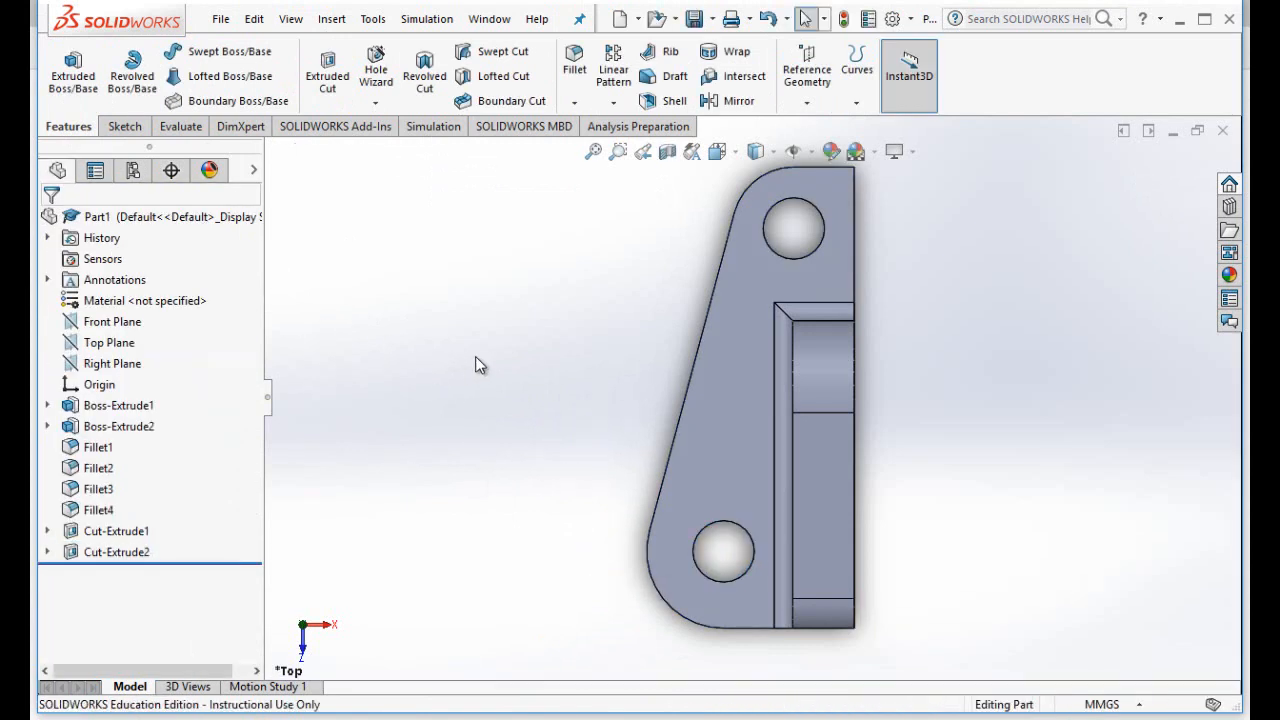
# - Start a sketch on the upper plate's broad face and draw a circle about 19 mm in diameter, concentric with its larger corner fillet
pyautogui.press('Right')
pyautogui.press('Right')
pyautogui.press('Right')
pyautogui.press('Right')
pyautogui.press('Right')
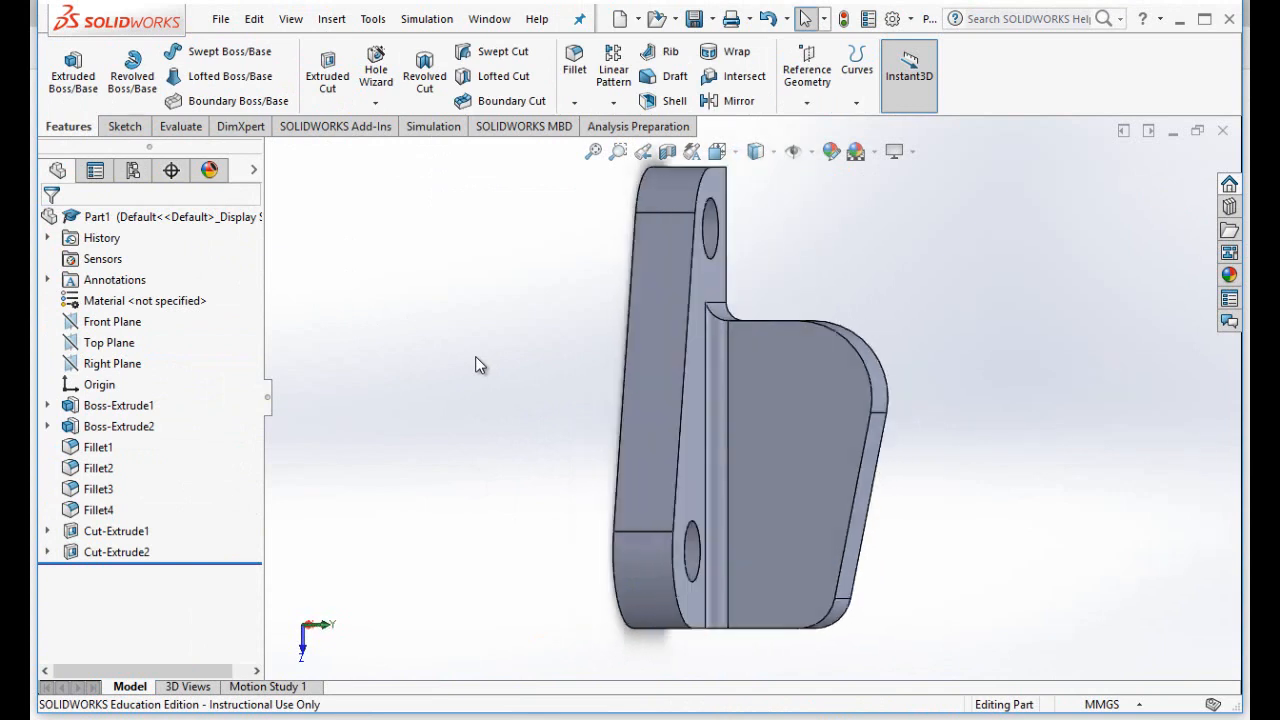
pyautogui.press('Right')
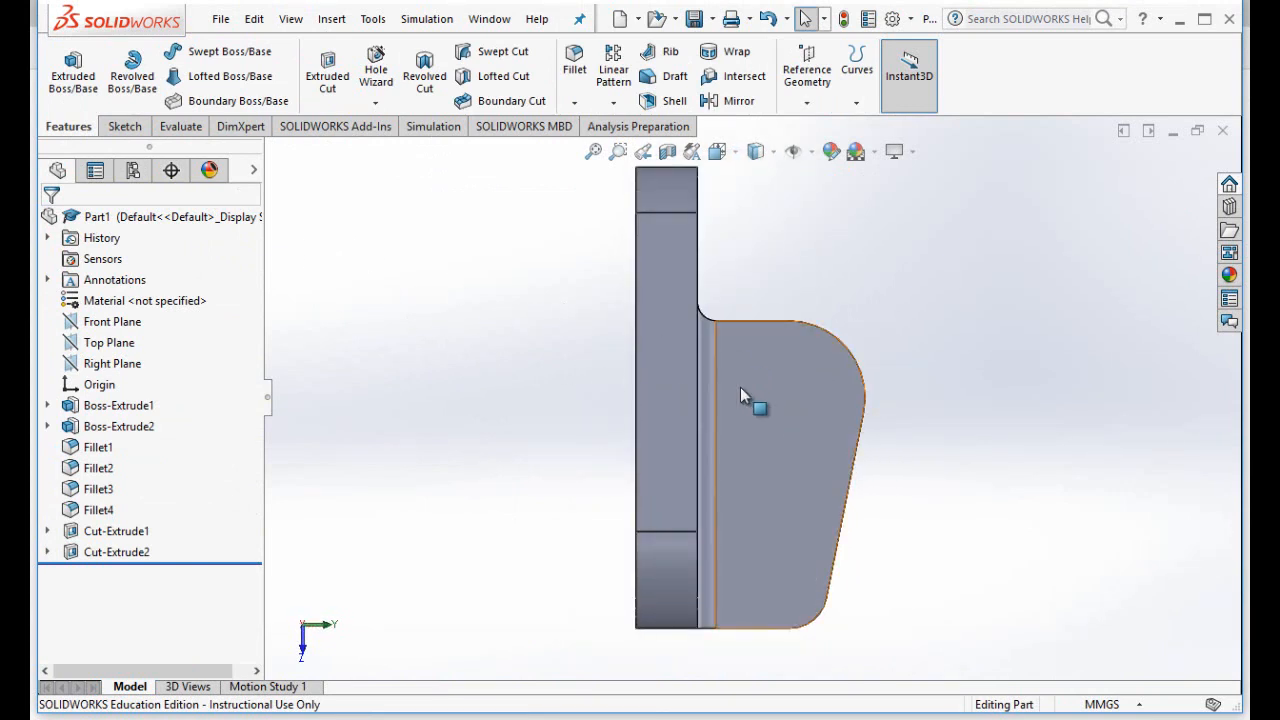
pyautogui.click(801, 403)
pyautogui.click(133, 127)
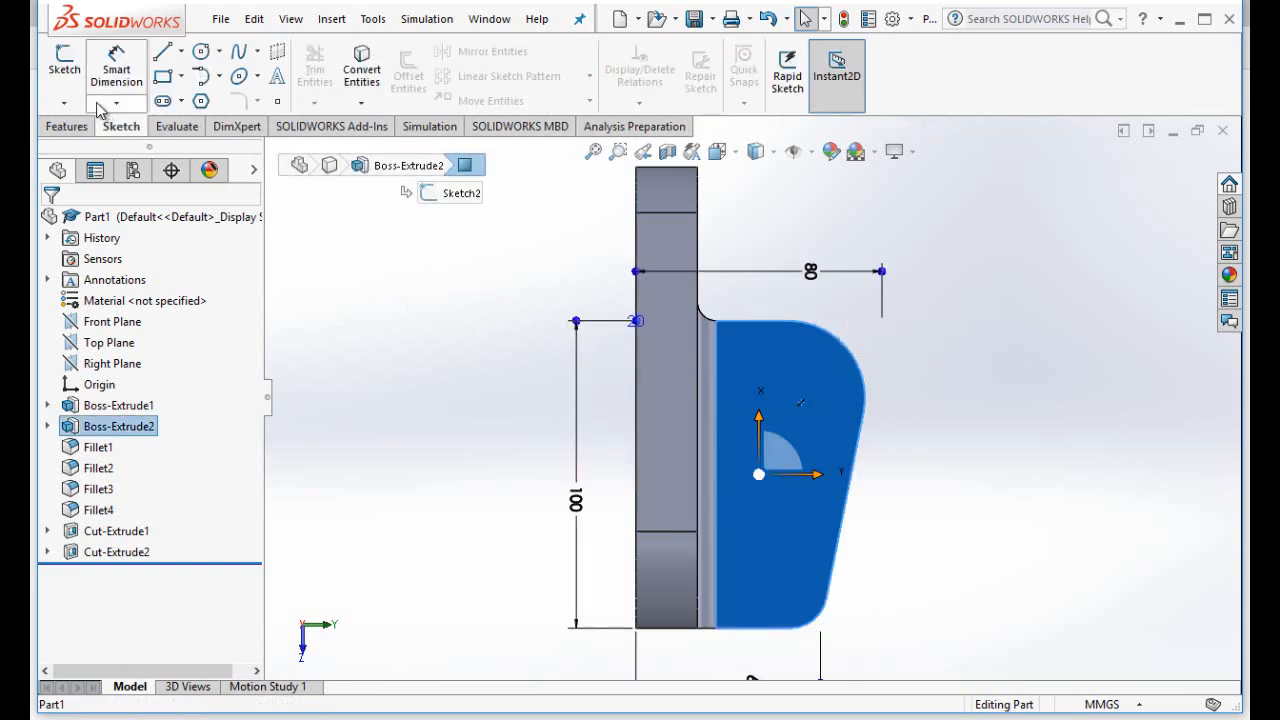
pyautogui.click(64, 70)
pyautogui.click(201, 54)
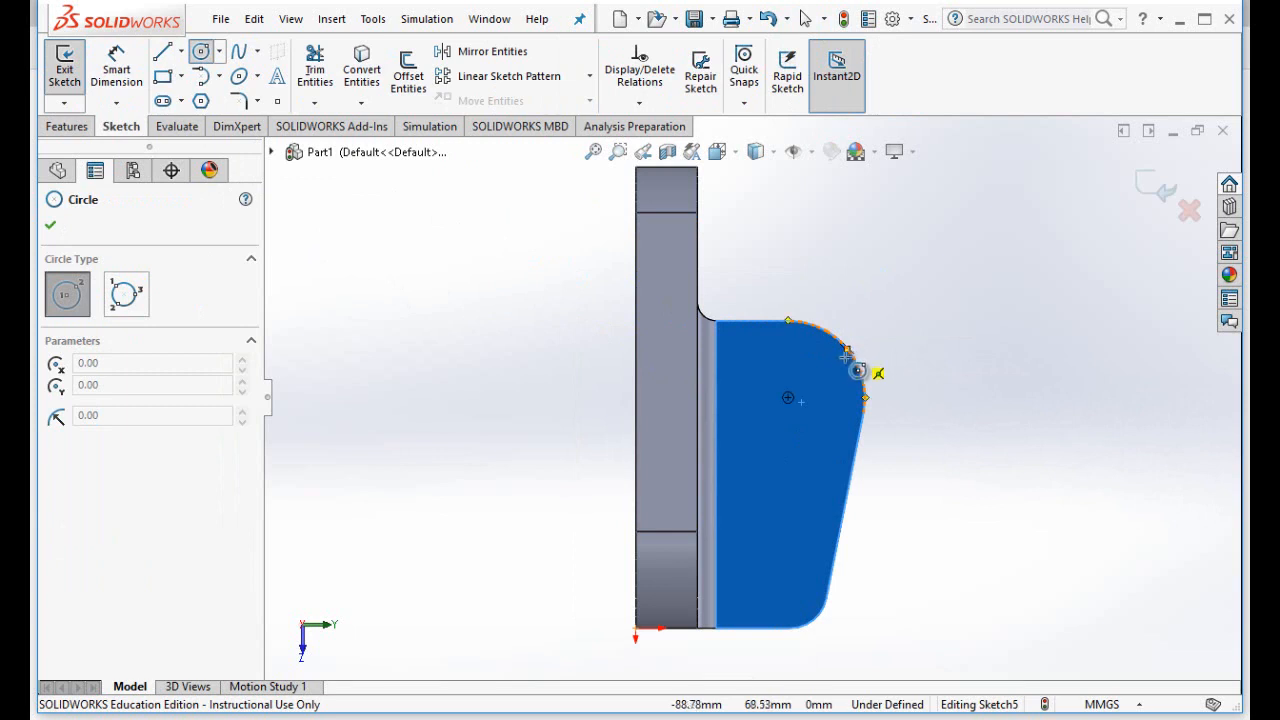
pyautogui.click(788, 397)
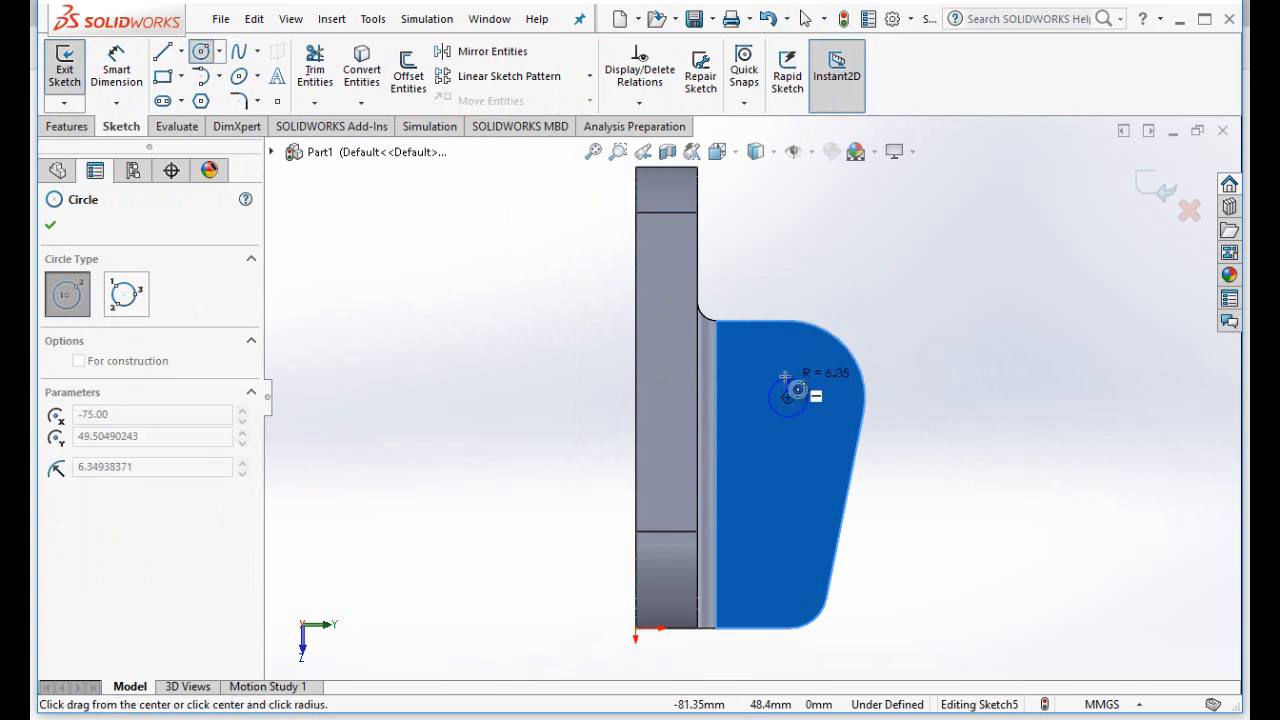
pyautogui.click(781, 368)
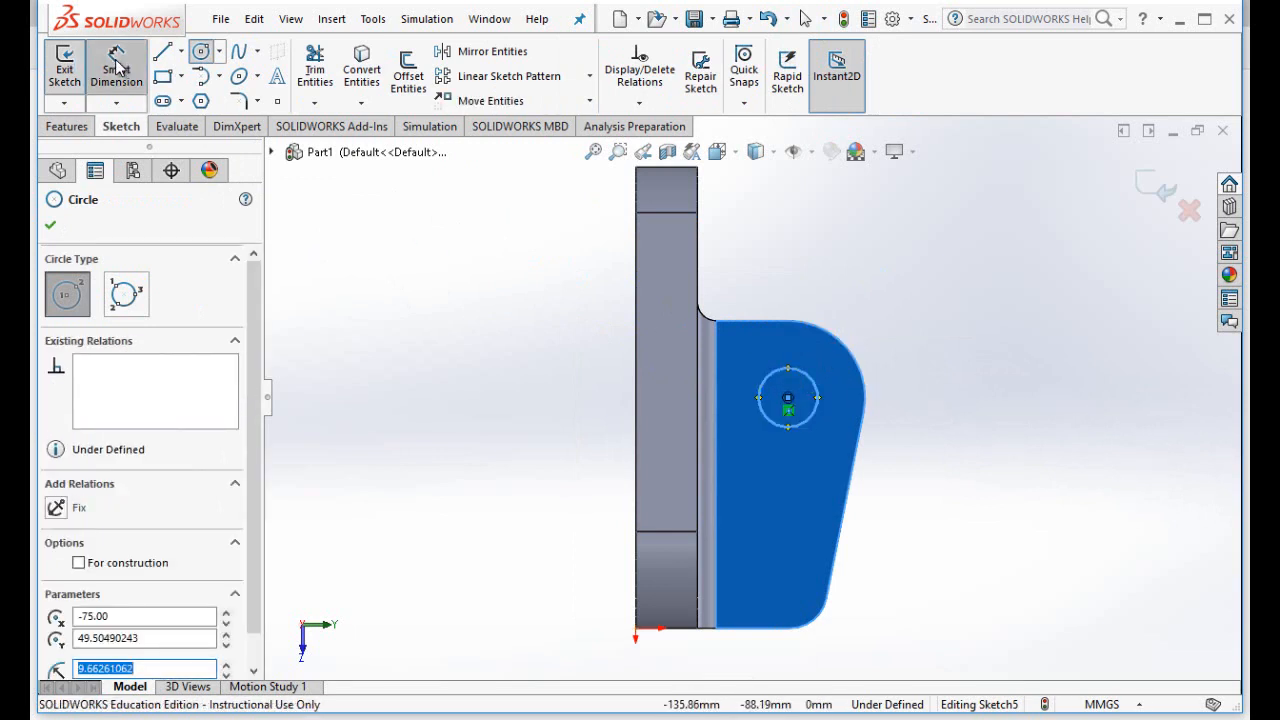
# - Dimension the circle on the upper plate to an 18 mm diameter
pyautogui.click(116, 66)
pyautogui.click(814, 390)
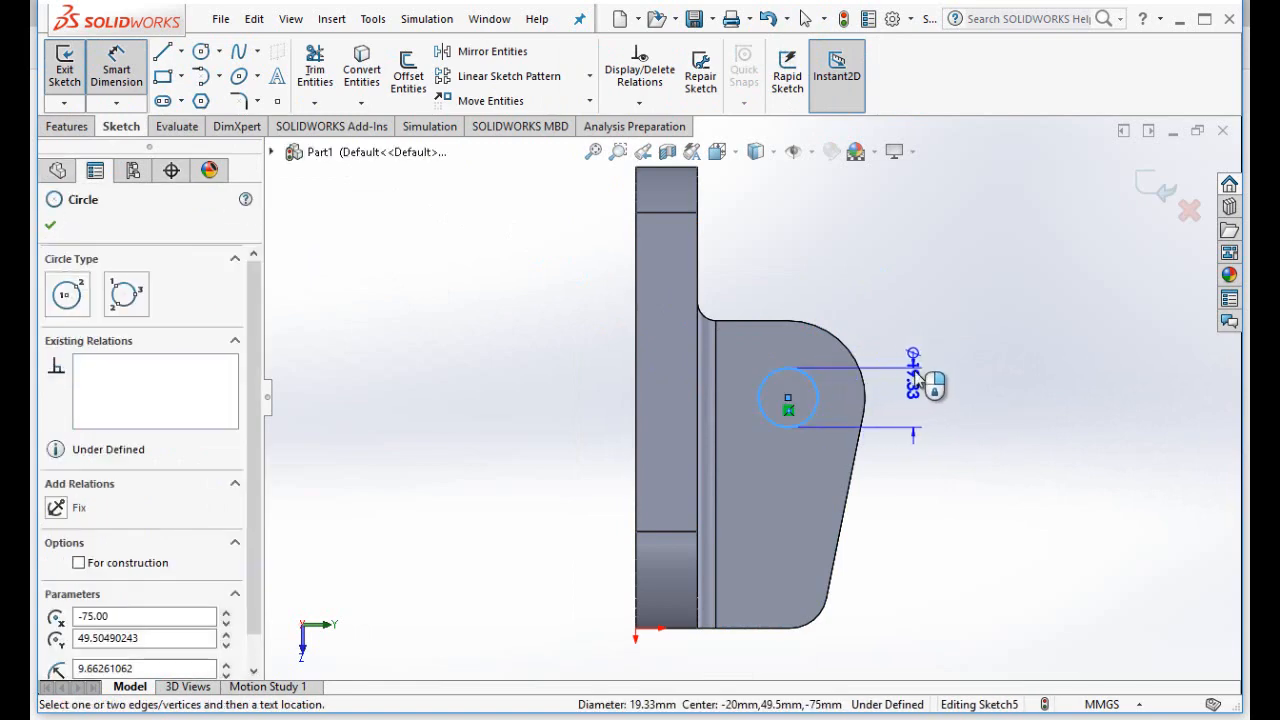
pyautogui.click(923, 376)
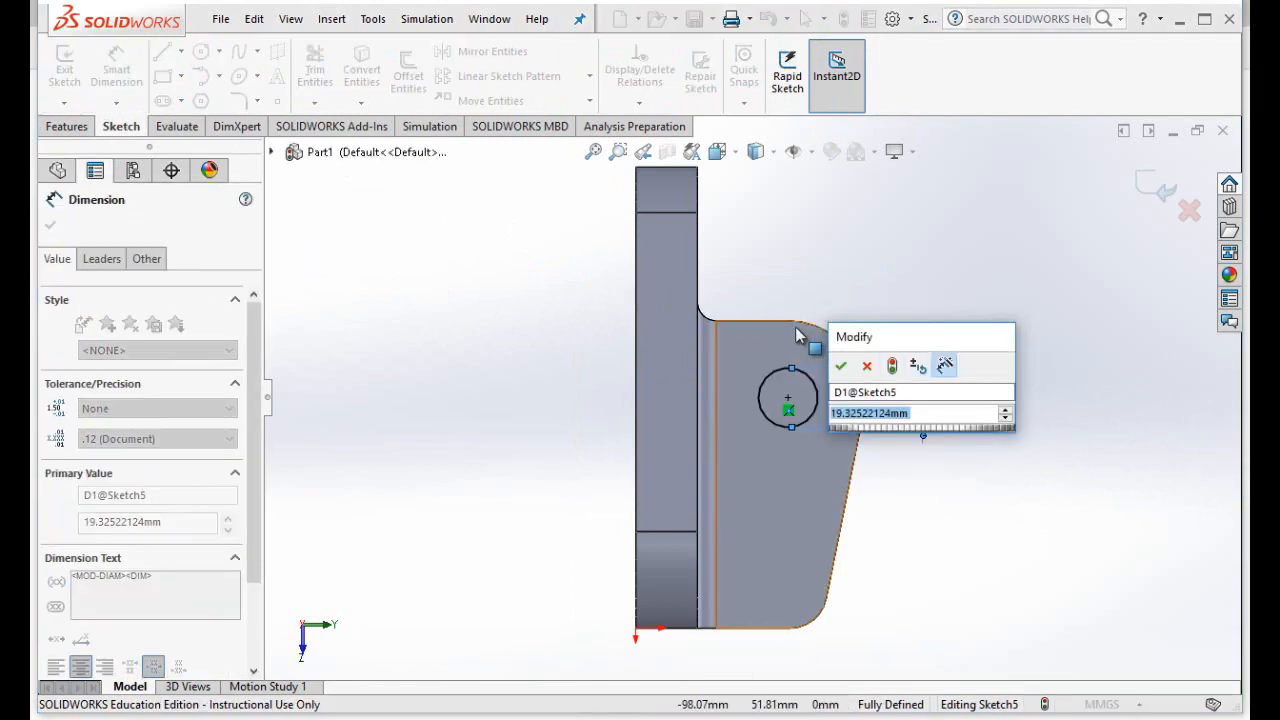
pyautogui.write('18')
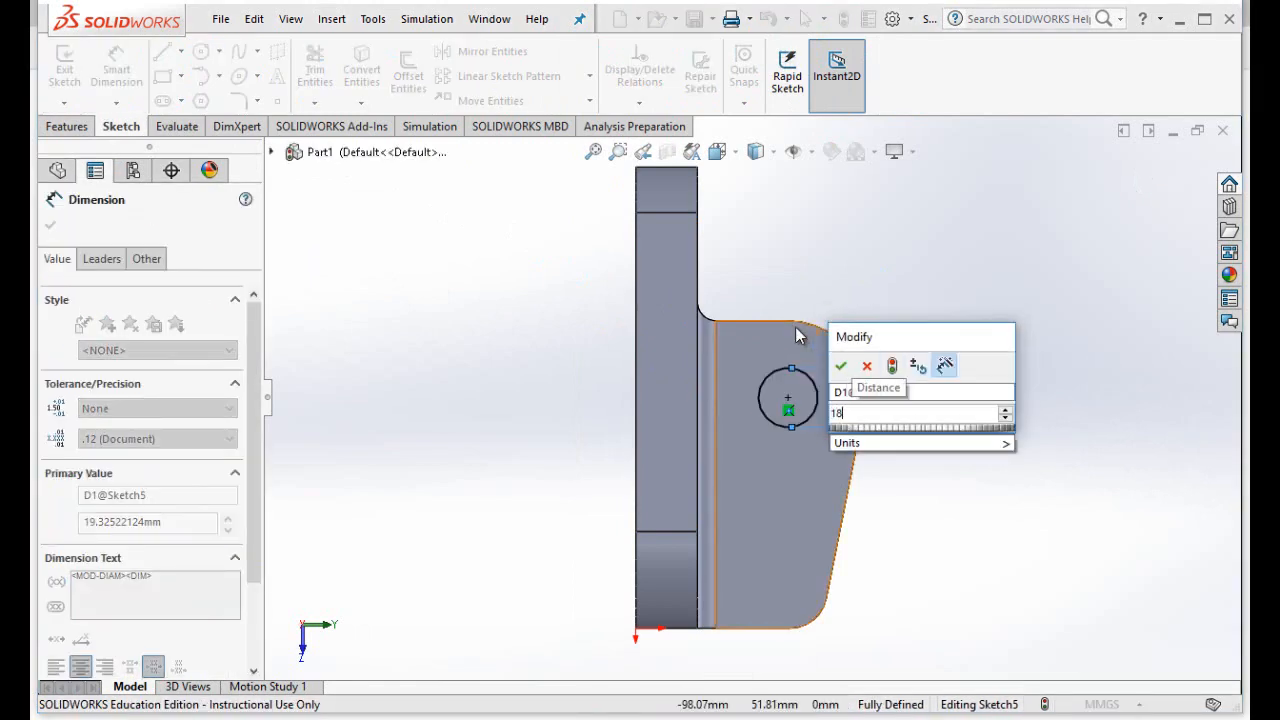
pyautogui.write('mm')
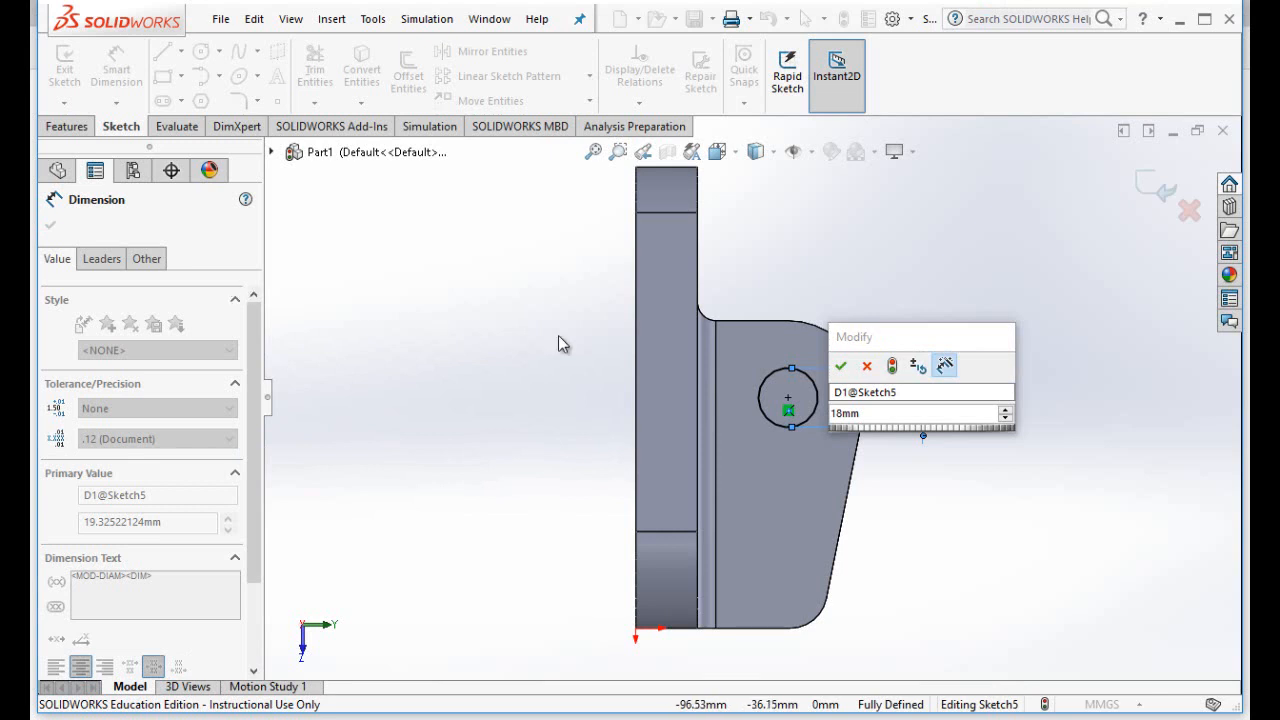
pyautogui.click(840, 366)
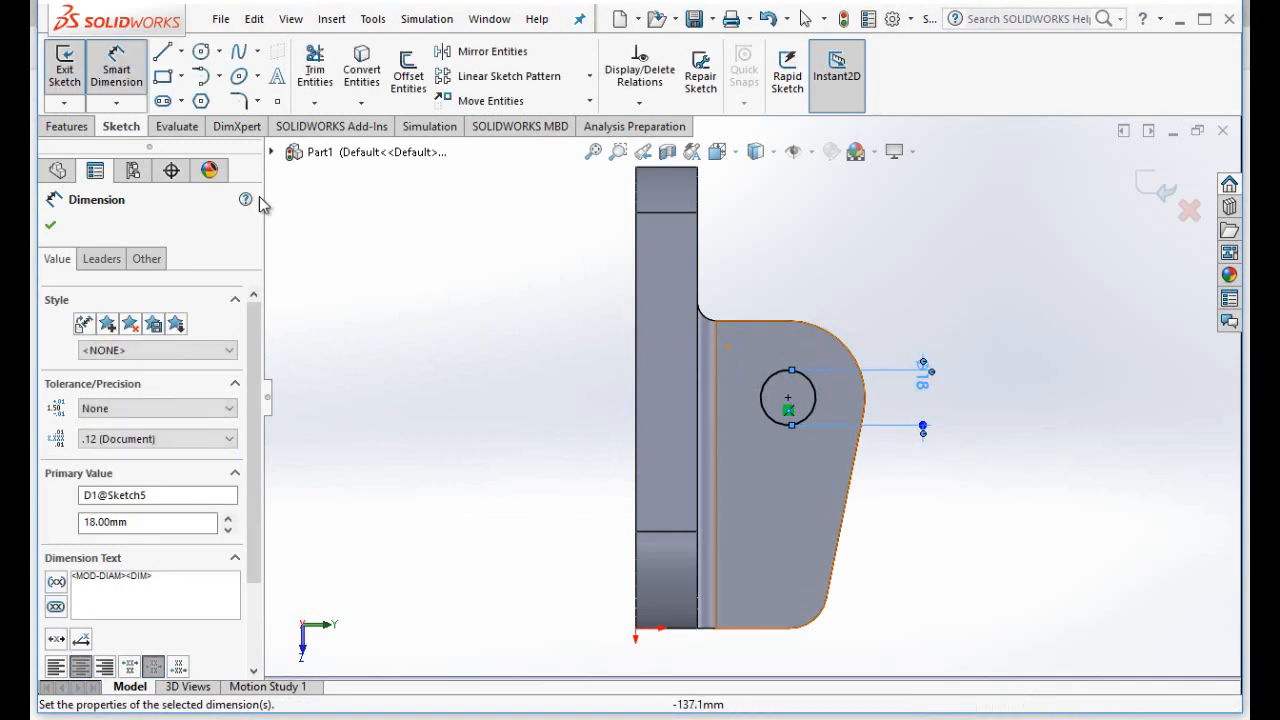
# - Cut the 18 mm circle through the upper plate with an Extruded Cut set to Through All, and return to the isometric view
pyautogui.click(88, 127)
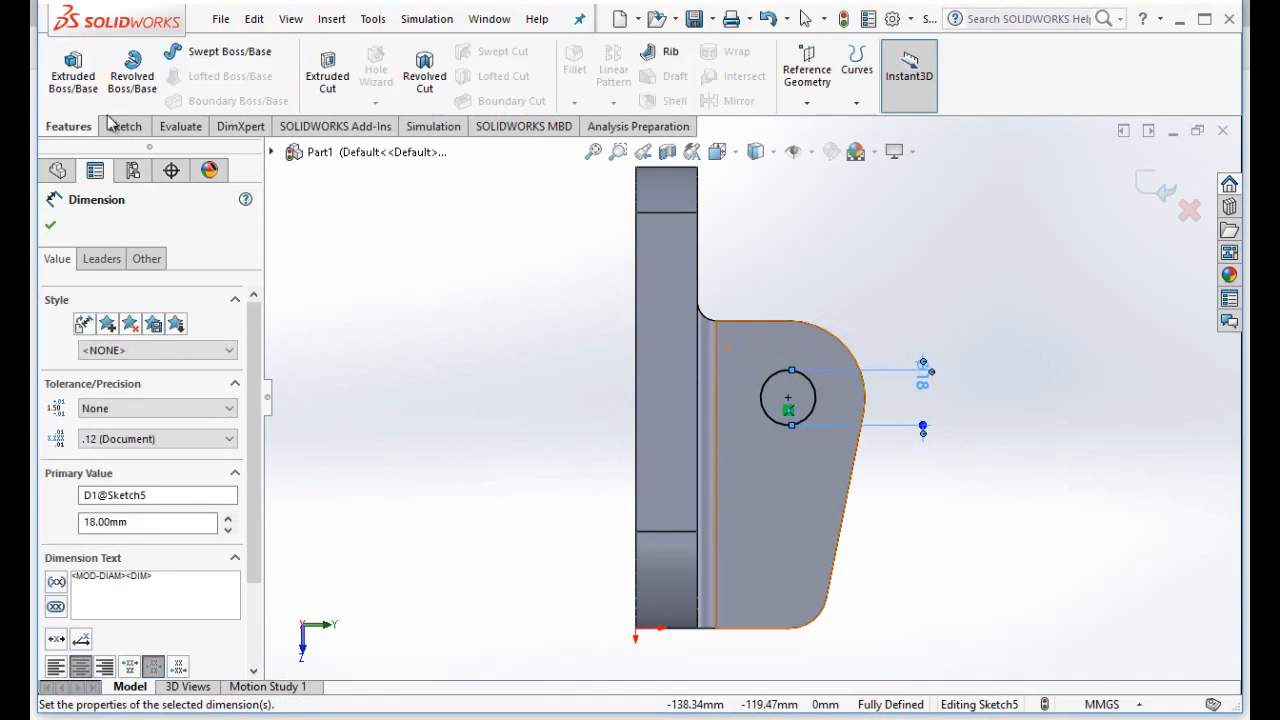
pyautogui.click(330, 97)
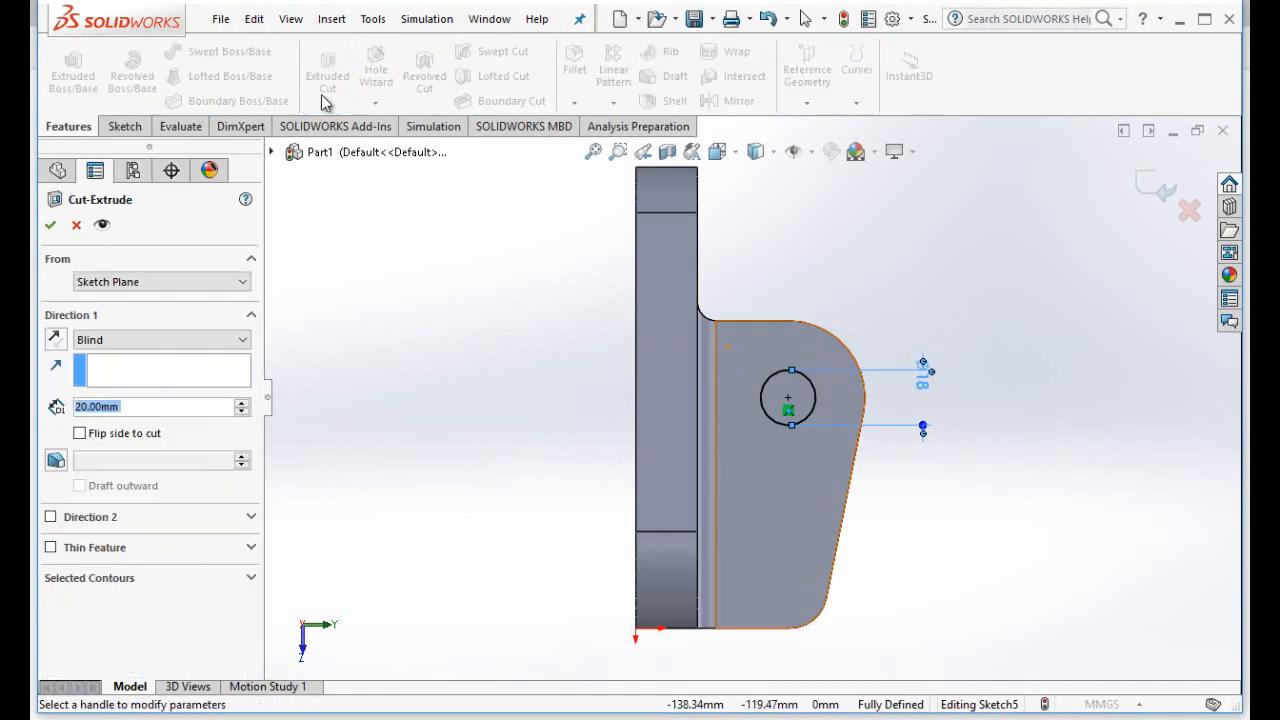
pyautogui.click(230, 345)
pyautogui.click(197, 366)
pyautogui.click(50, 224)
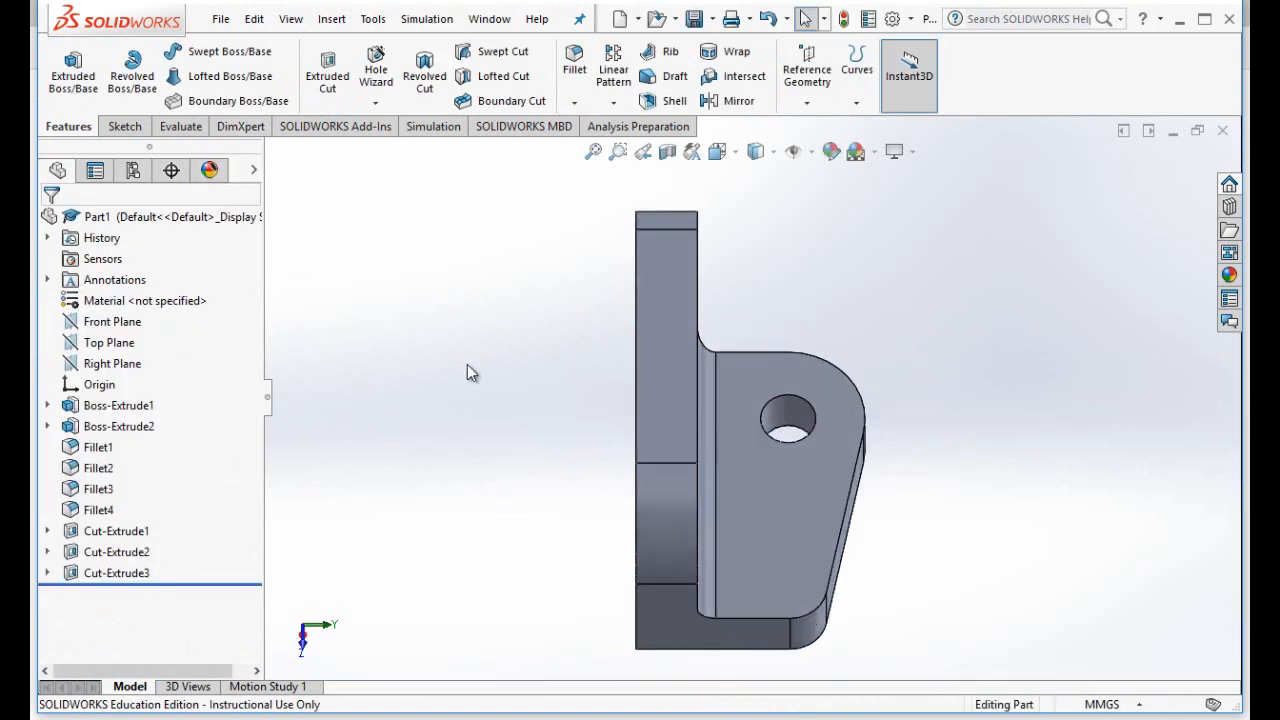
pyautogui.hotkey('ctrl', '7')
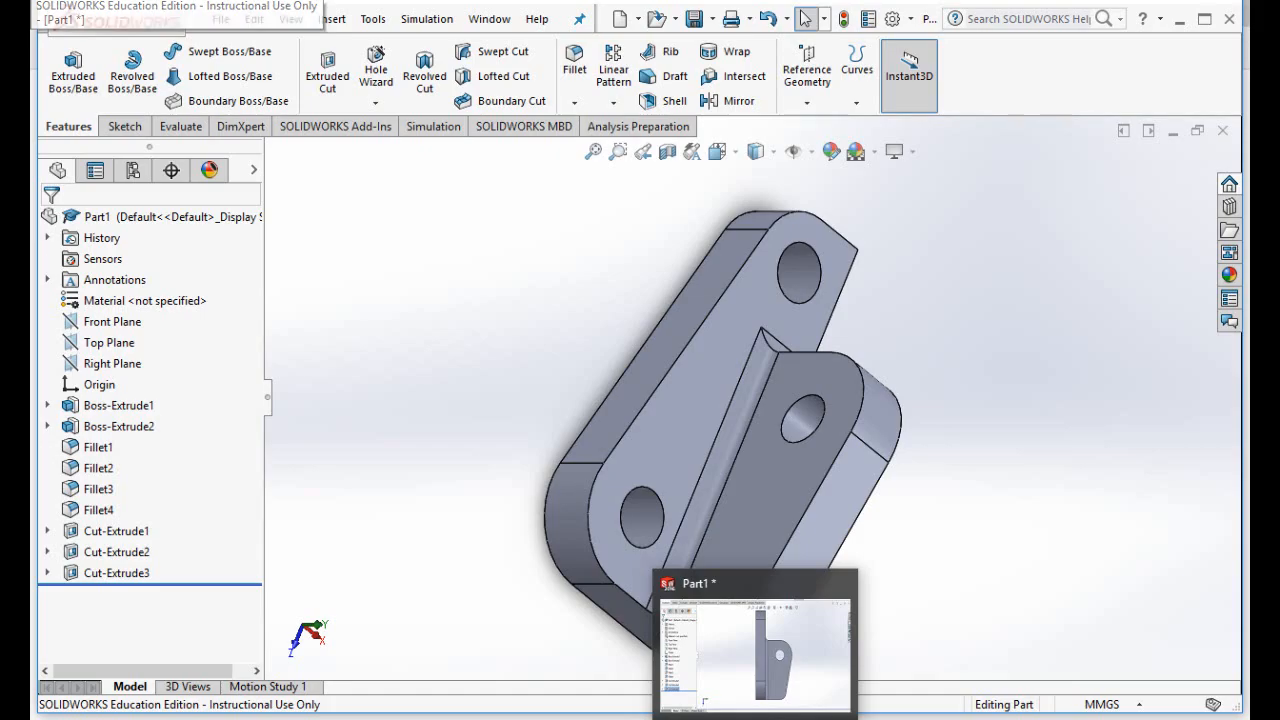
# - Look up the final instruction and exercise name in the PDF, and back in SOLIDWORKS save the part as basebracket in the Lesson05 folder
pyautogui.click(721, 718)
pyautogui.scroll(-4, 737, 543)
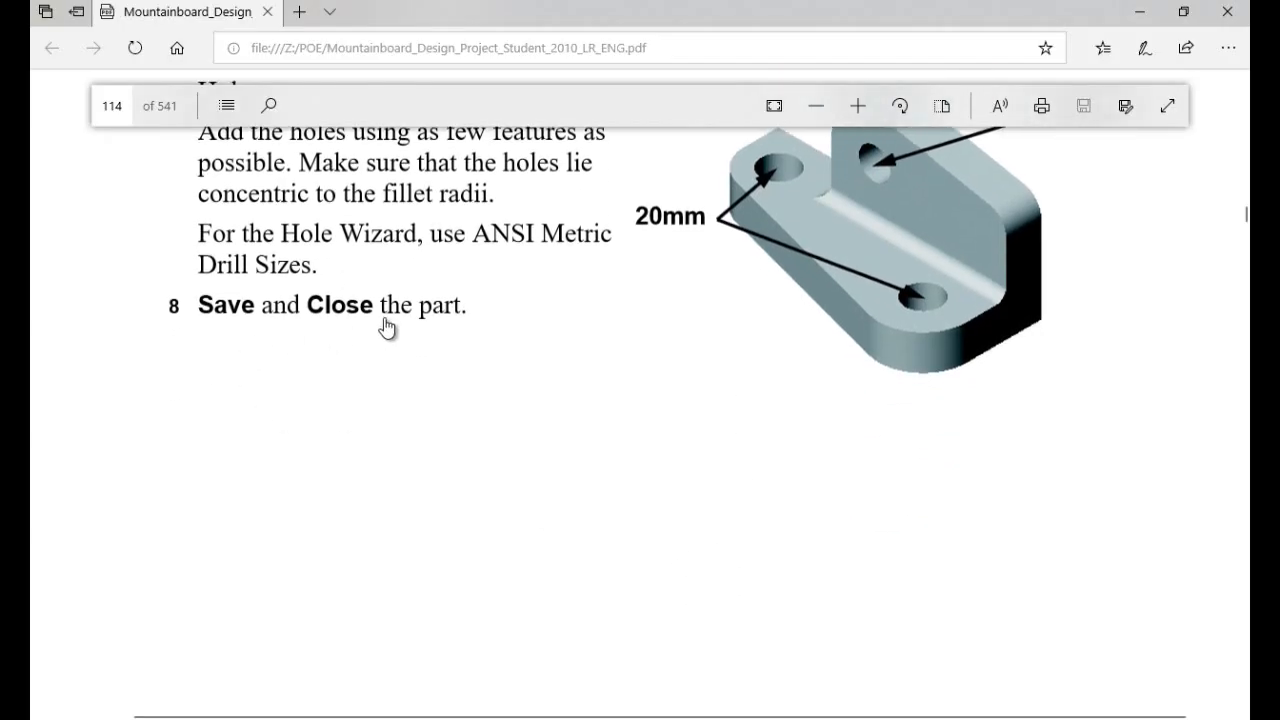
pyautogui.scroll(15, 449, 322)
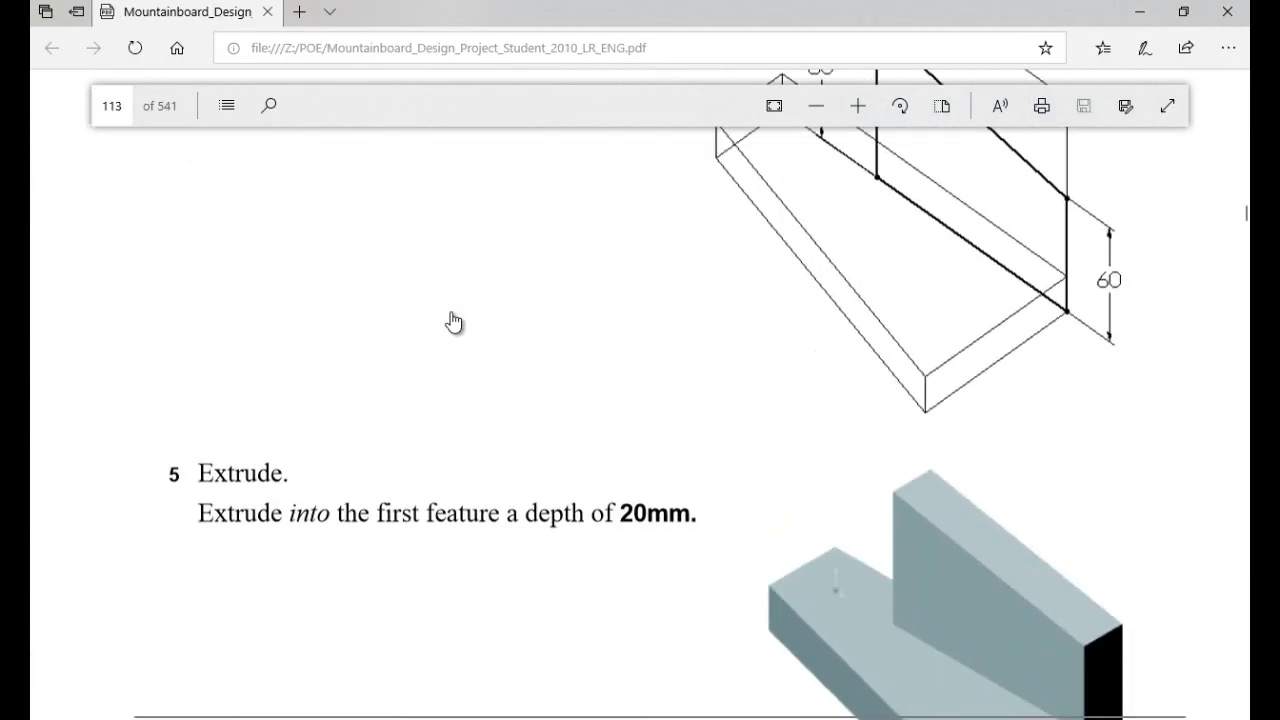
pyautogui.scroll(20, 452, 320)
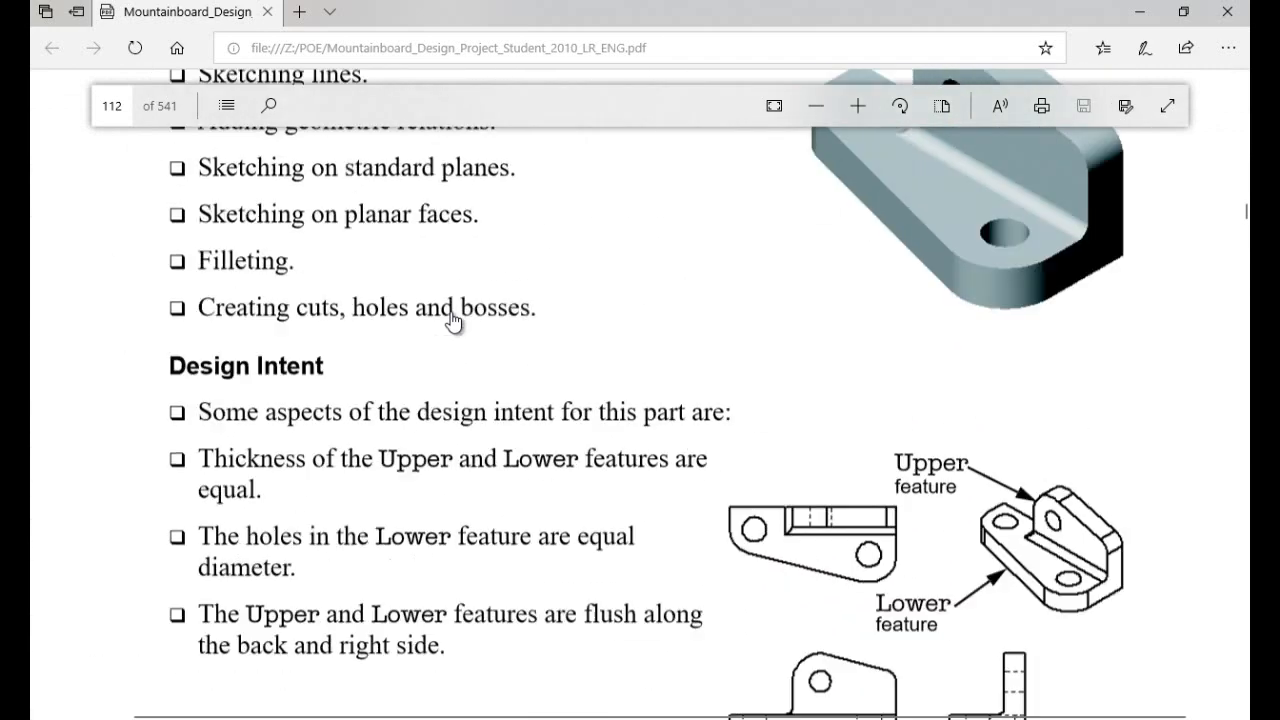
pyautogui.scroll(1, 453, 320)
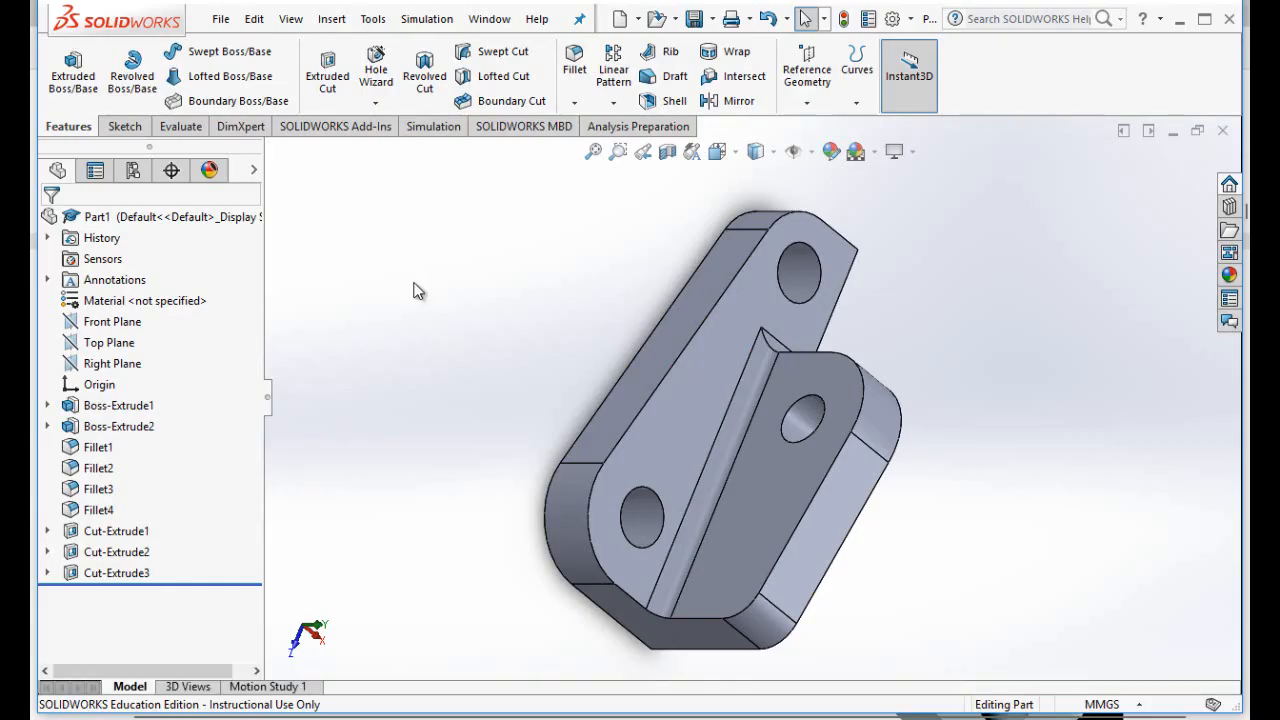
pyautogui.click(221, 19)
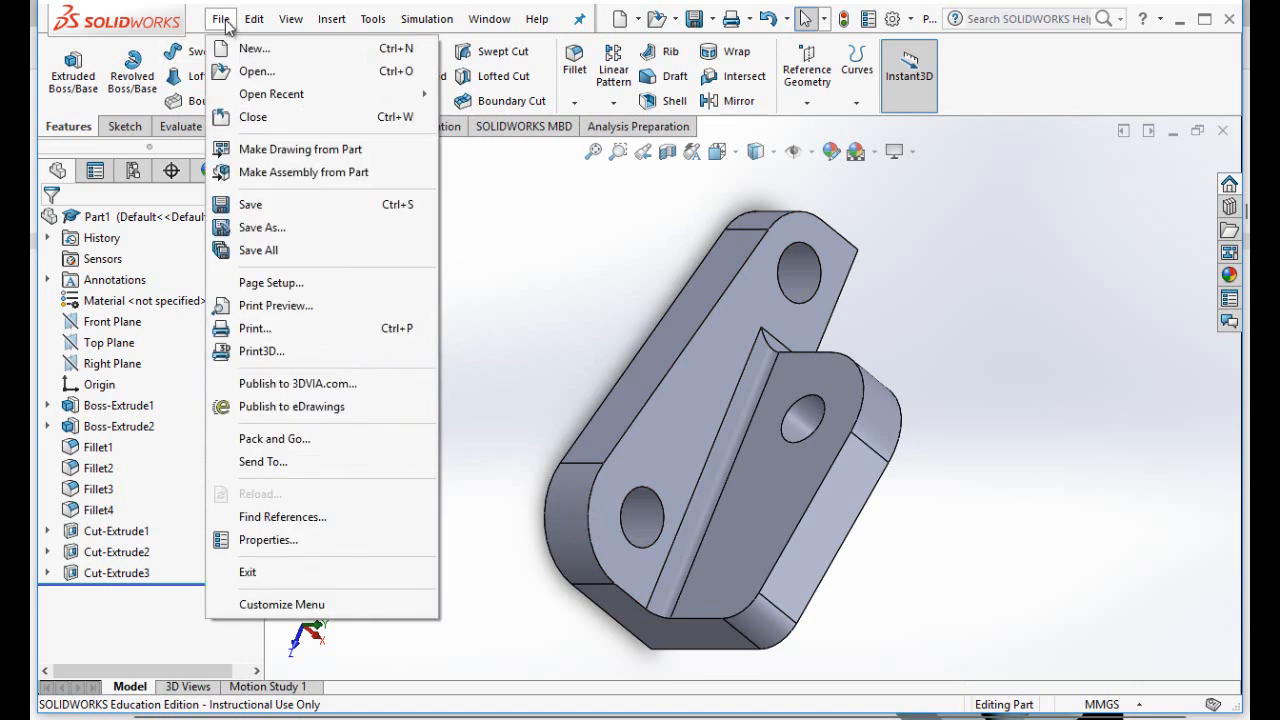
pyautogui.click(258, 227)
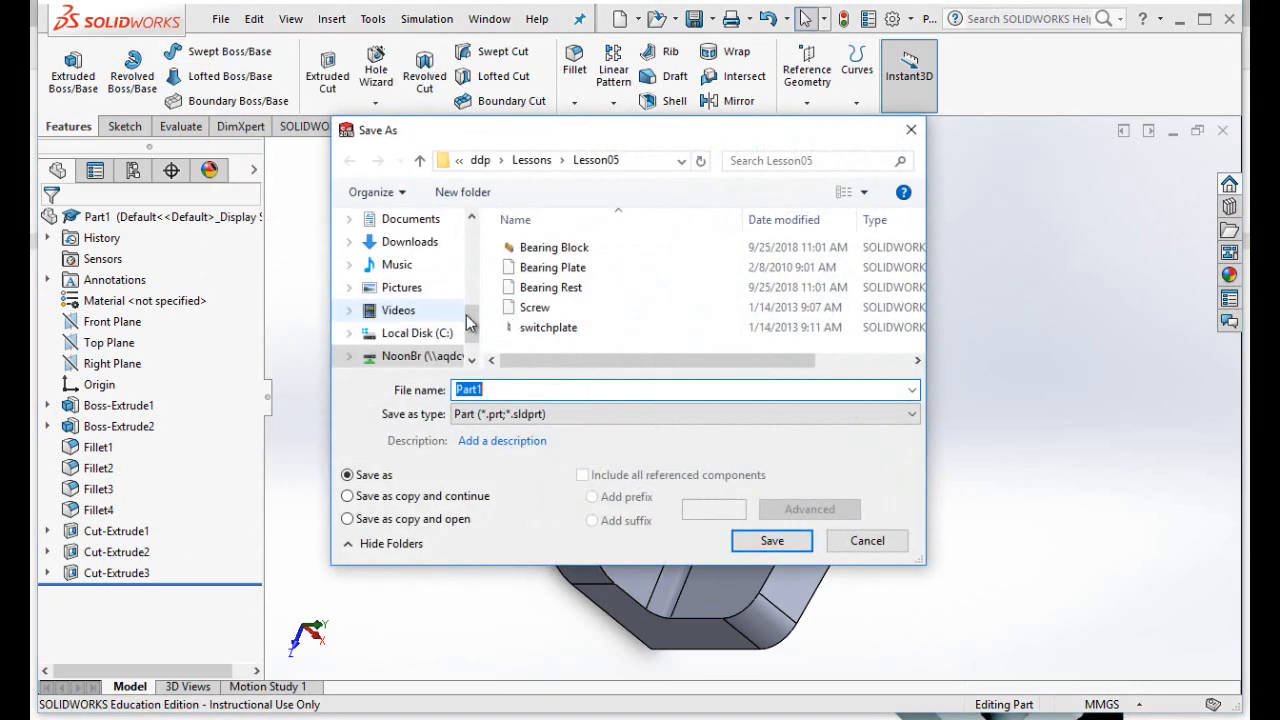
pyautogui.write('b')
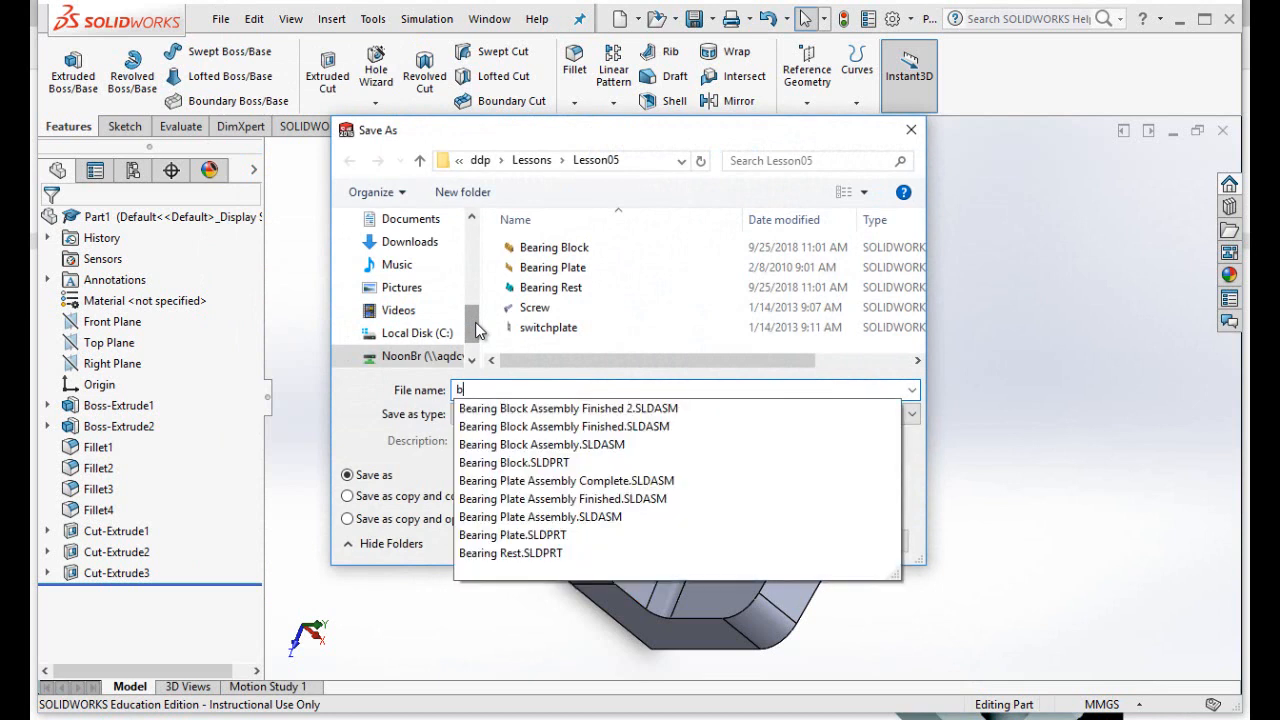
pyautogui.write('aseb')
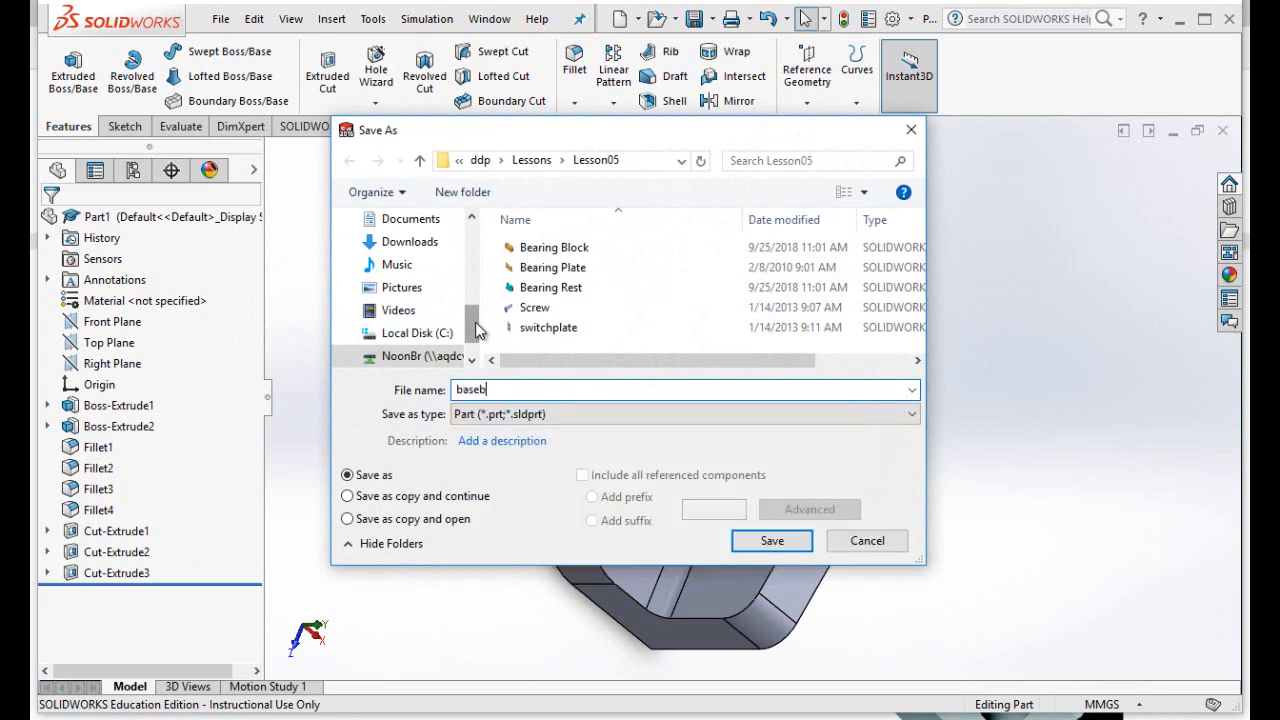
pyautogui.write('racket')
pyautogui.click(775, 540)
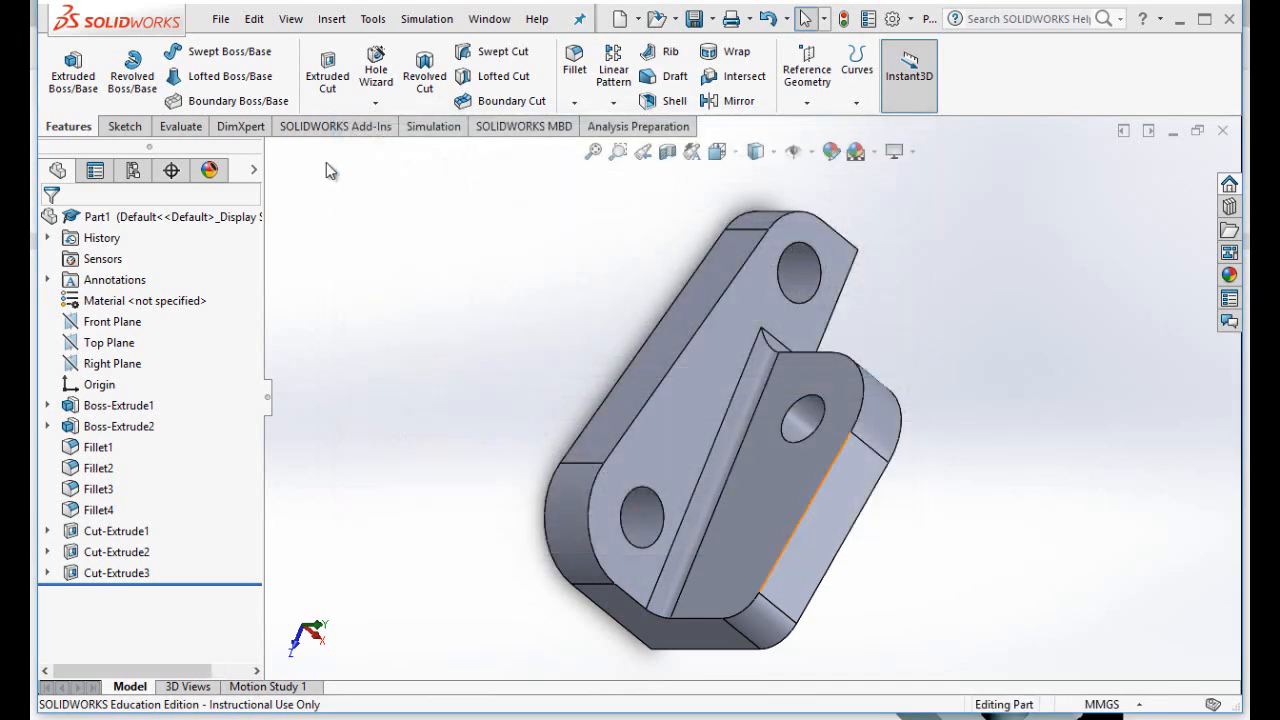
# - Make a drawing from the basebracket part on an A (ANSI) Landscape sheet with the sheet format displayed
pyautogui.click(236, 20)
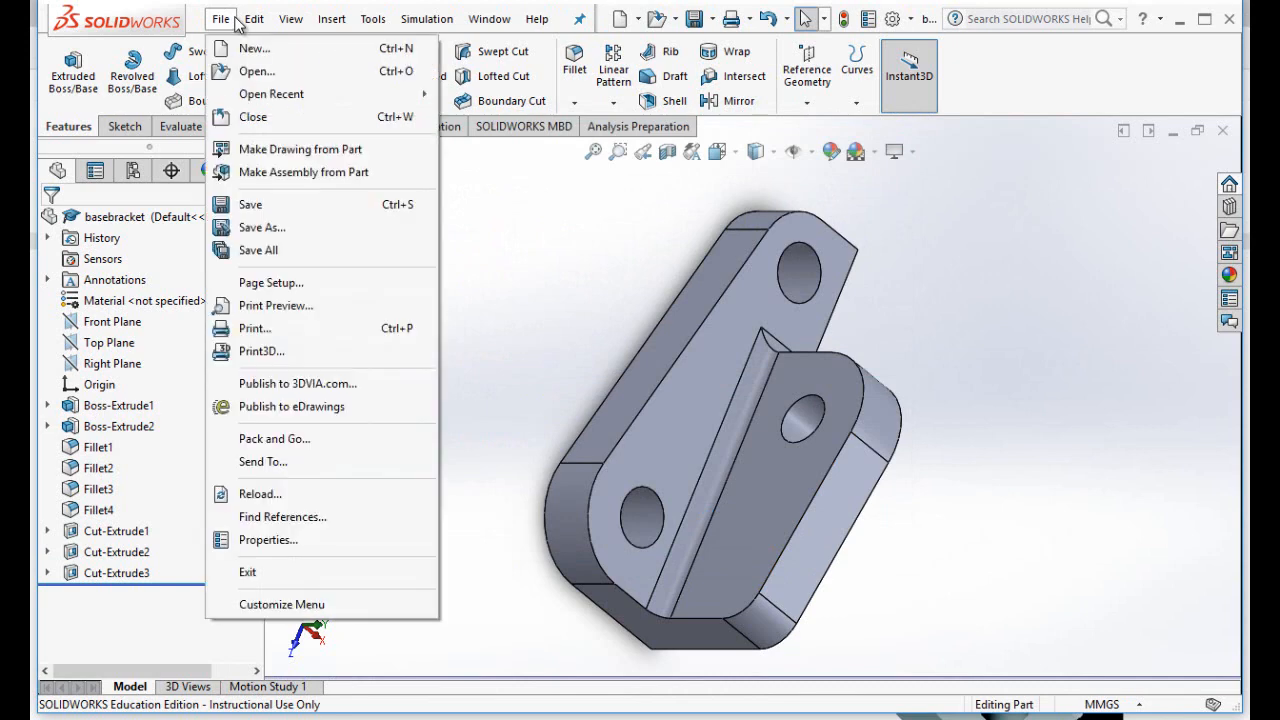
pyautogui.click(265, 152)
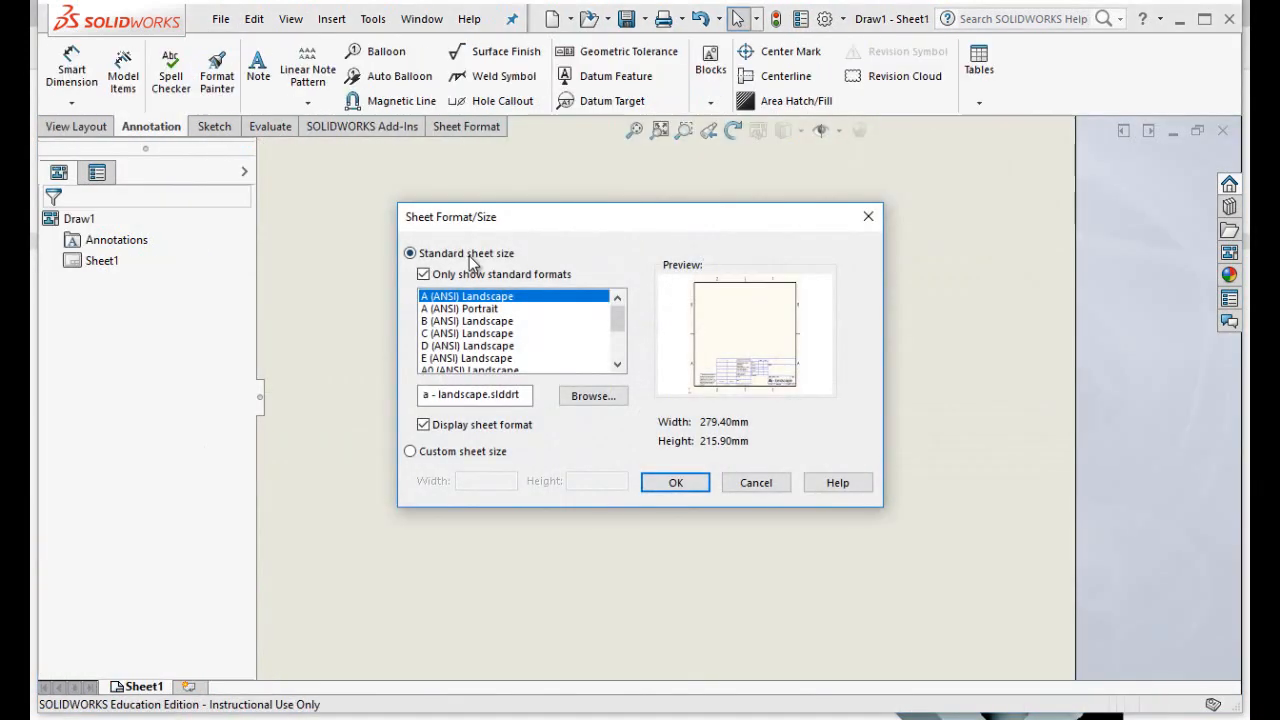
pyautogui.click(690, 484)
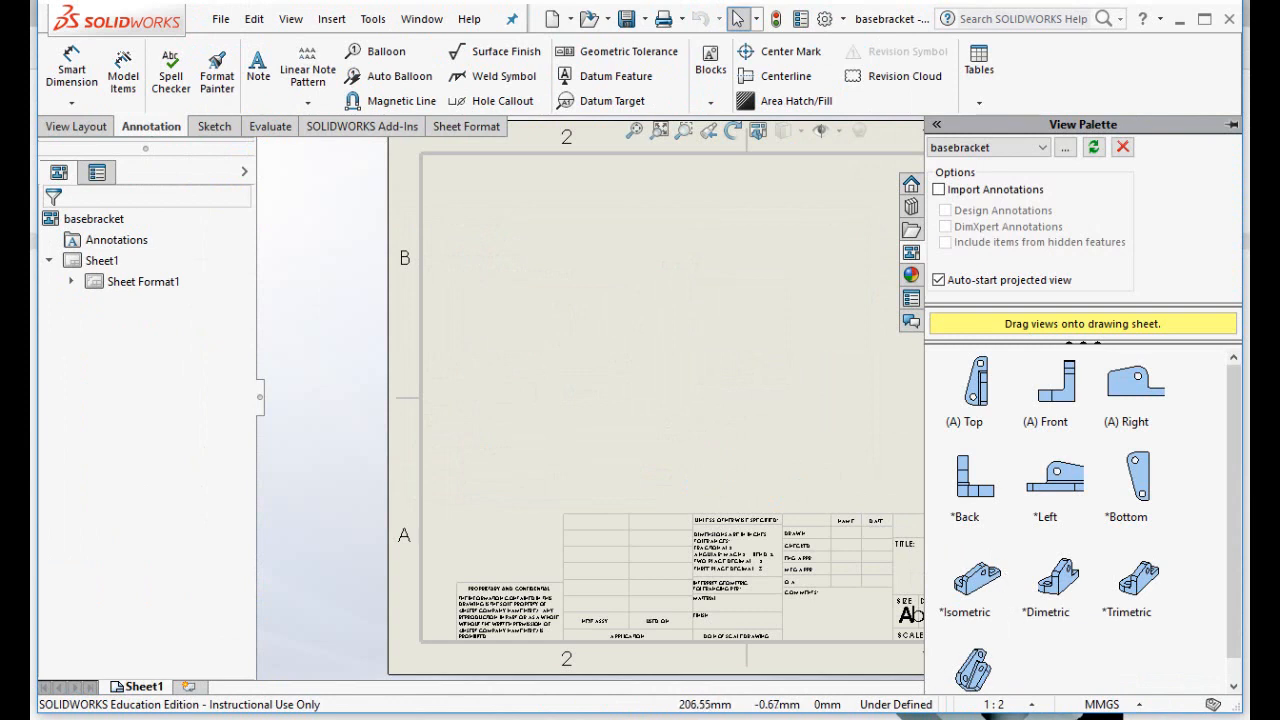
# - Check the base bracket's view layout in the PDF, and in SOLIDWORKS place the Left view on the sheet with projected views above and beside it
pyautogui.moveTo(754, 719)
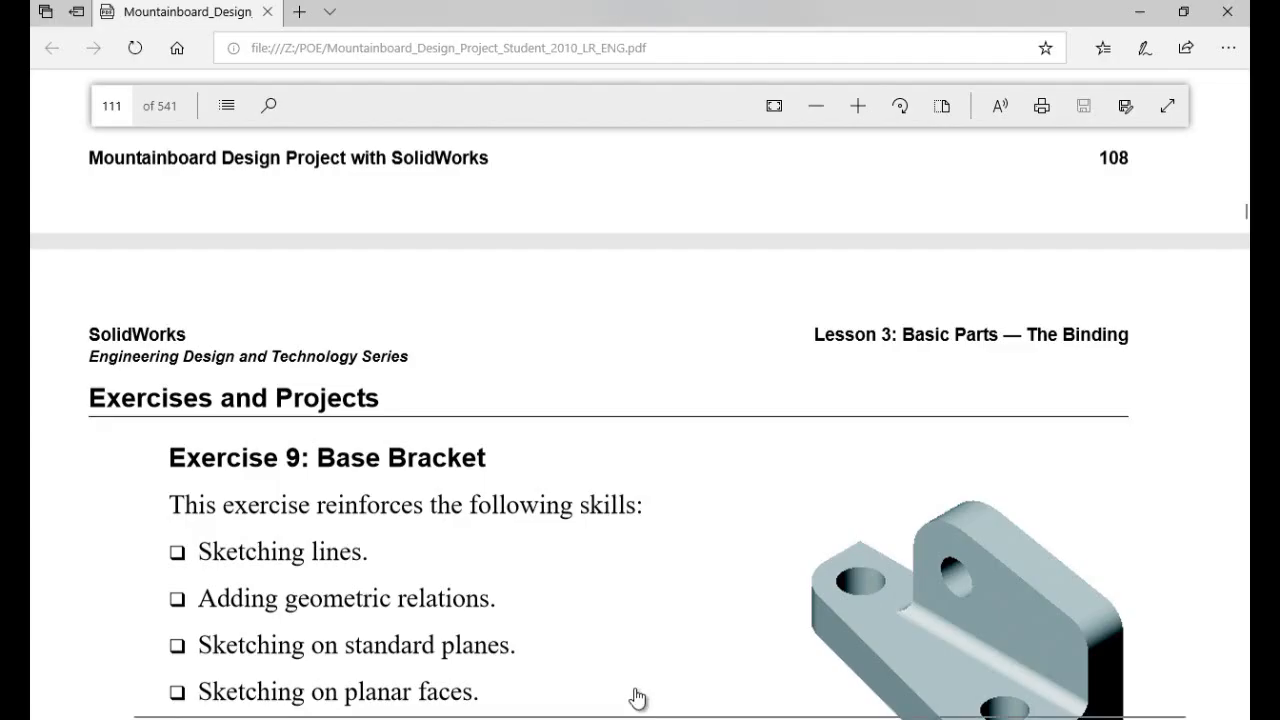
pyautogui.scroll(1, 889, 497)
pyautogui.scroll(-8, 889, 497)
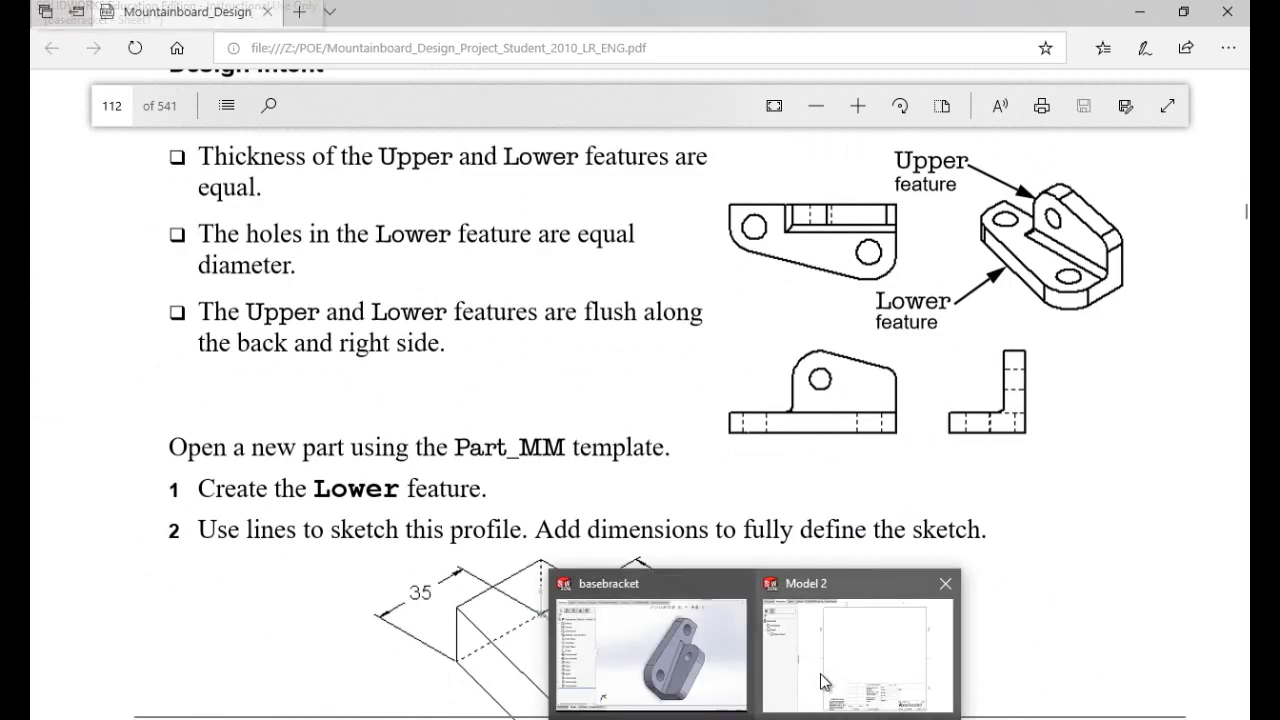
pyautogui.click(857, 650)
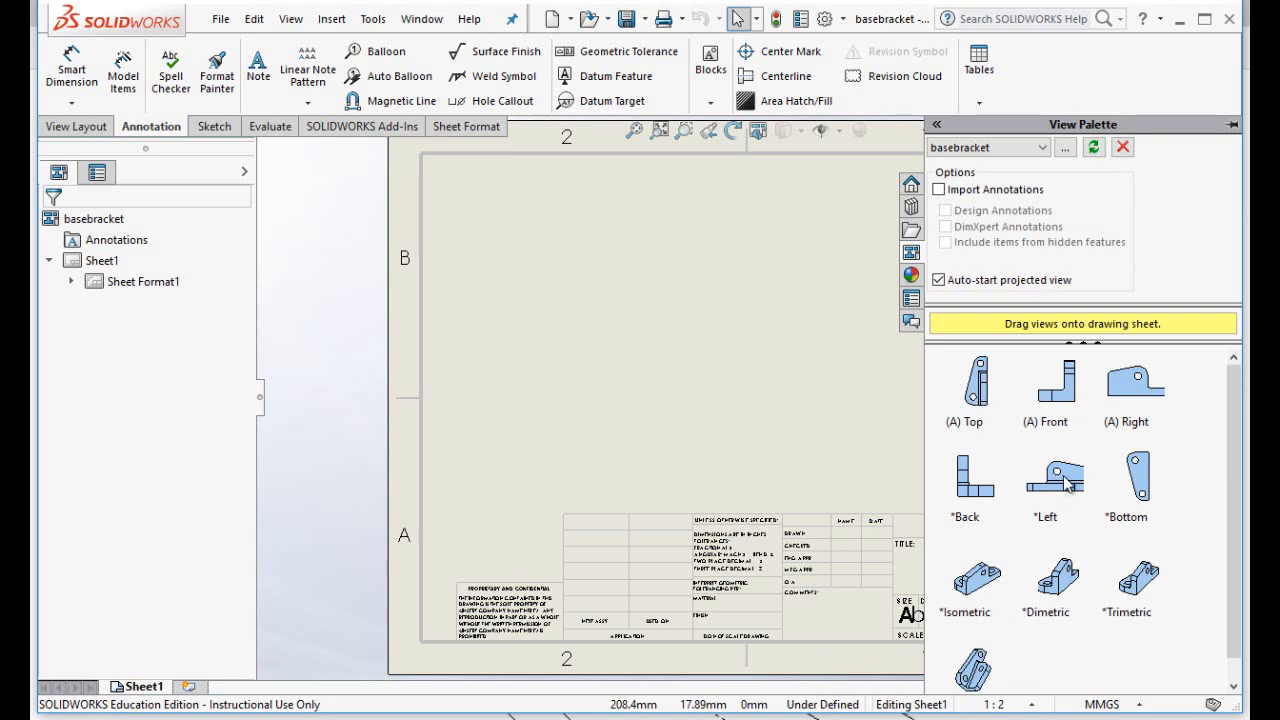
pyautogui.moveTo(1068, 485)
pyautogui.mouseDown()
pyautogui.moveTo(829, 463)
pyautogui.moveTo(768, 430)
pyautogui.moveTo(609, 421)
pyautogui.mouseUp()
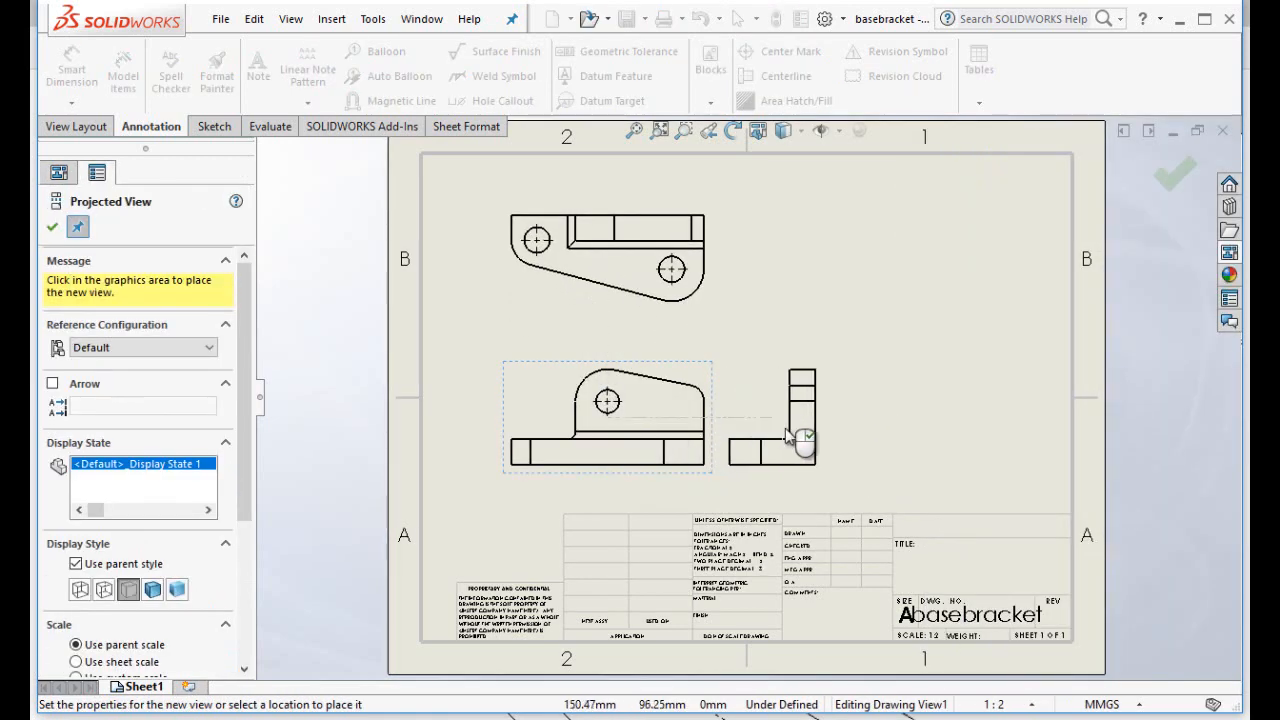
pyautogui.click(874, 440)
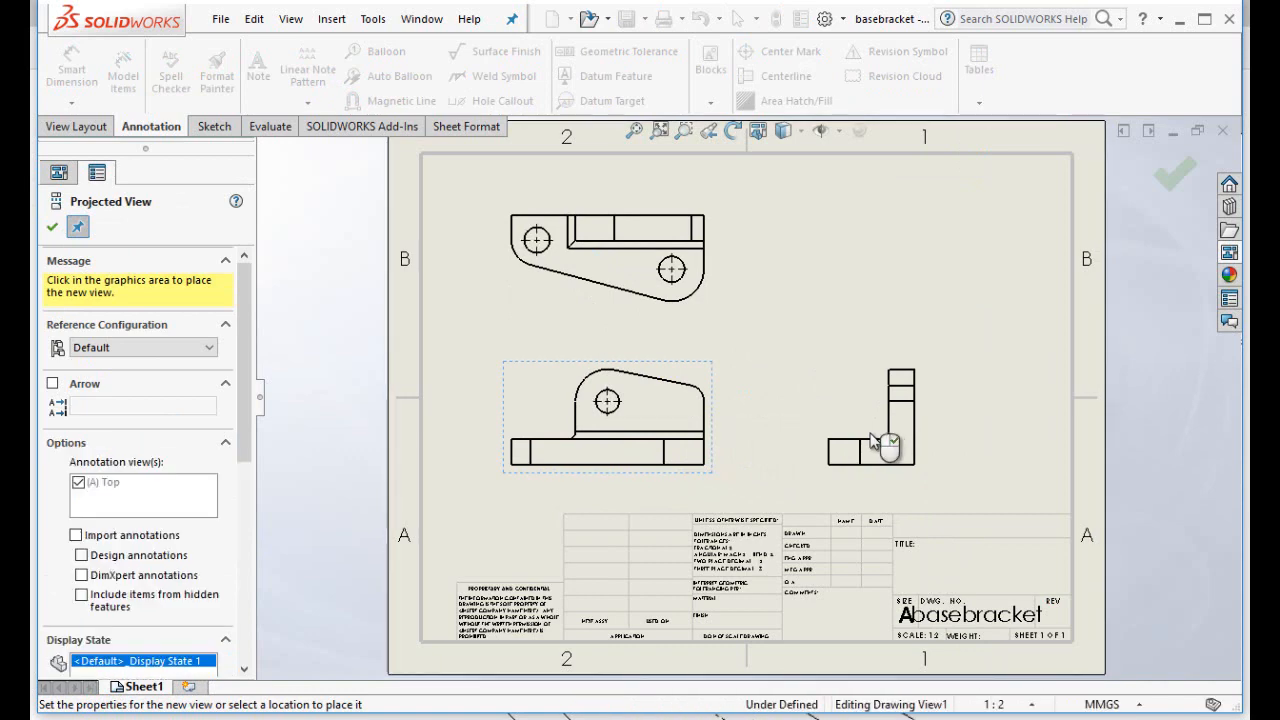
pyautogui.click(52, 227)
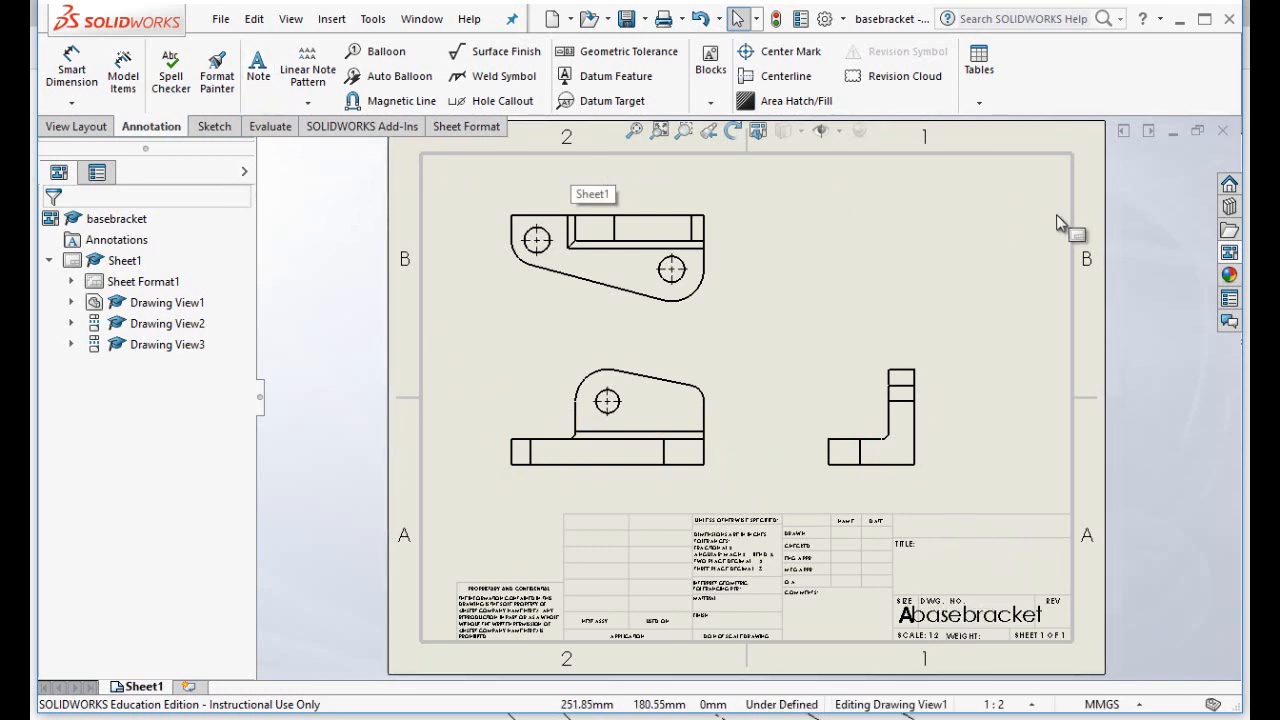
# - Close the drawing without saving it and create a new part document
pyautogui.click(1222, 130)
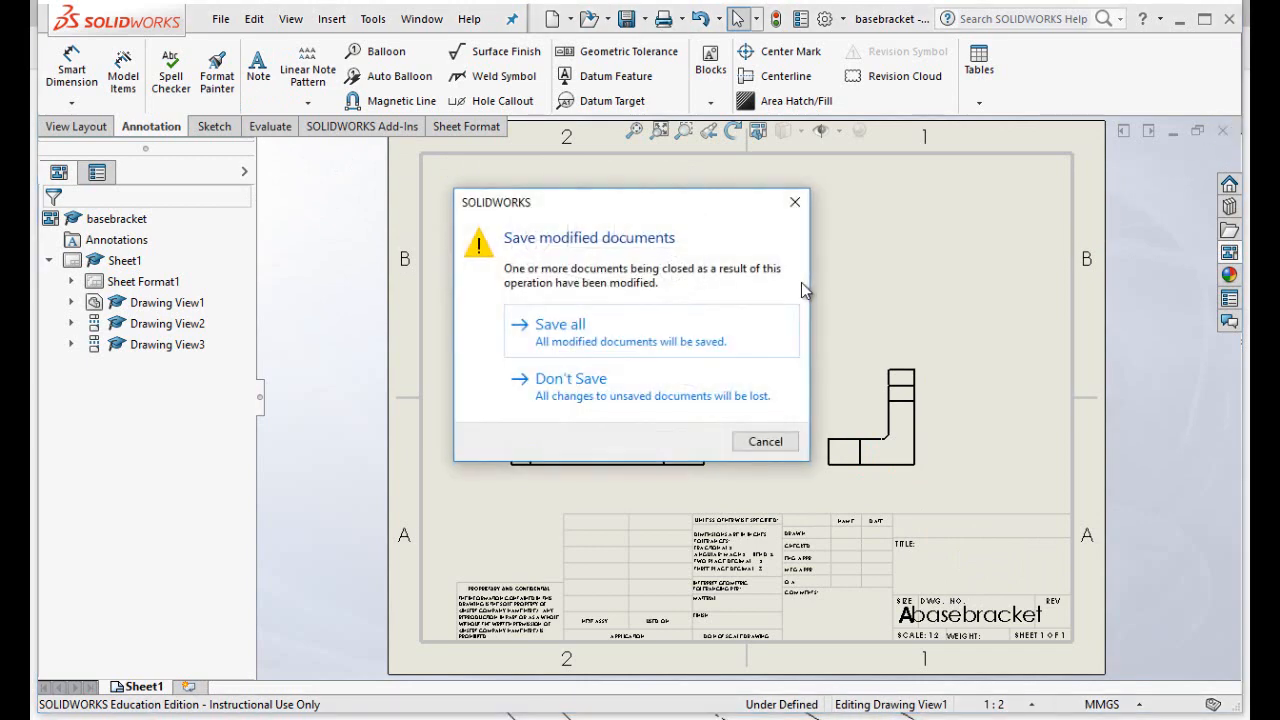
pyautogui.click(585, 375)
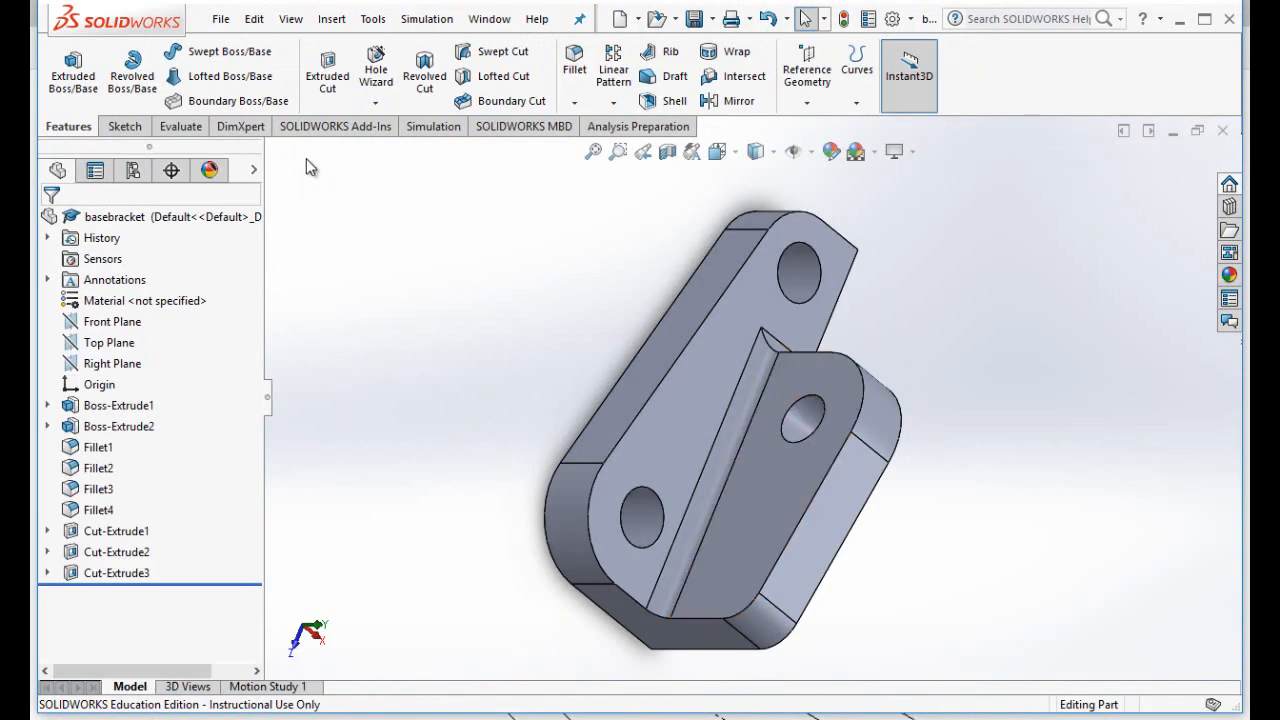
pyautogui.click(221, 20)
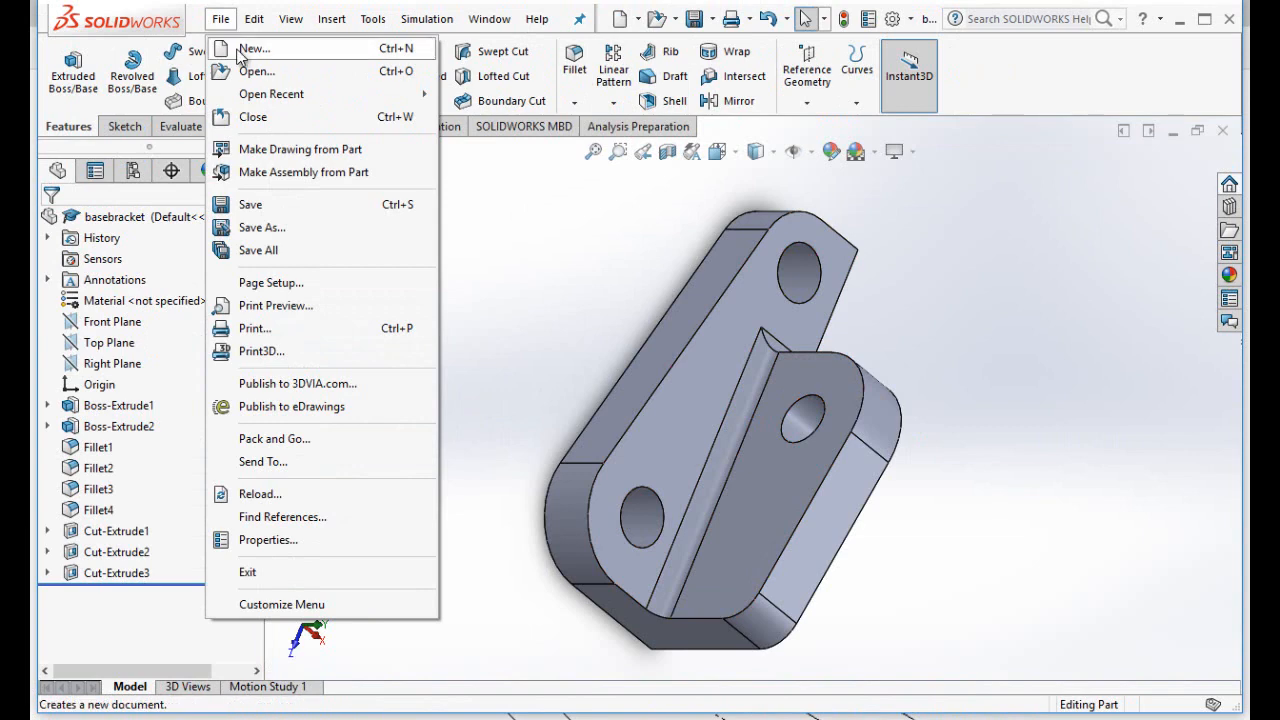
pyautogui.click(245, 48)
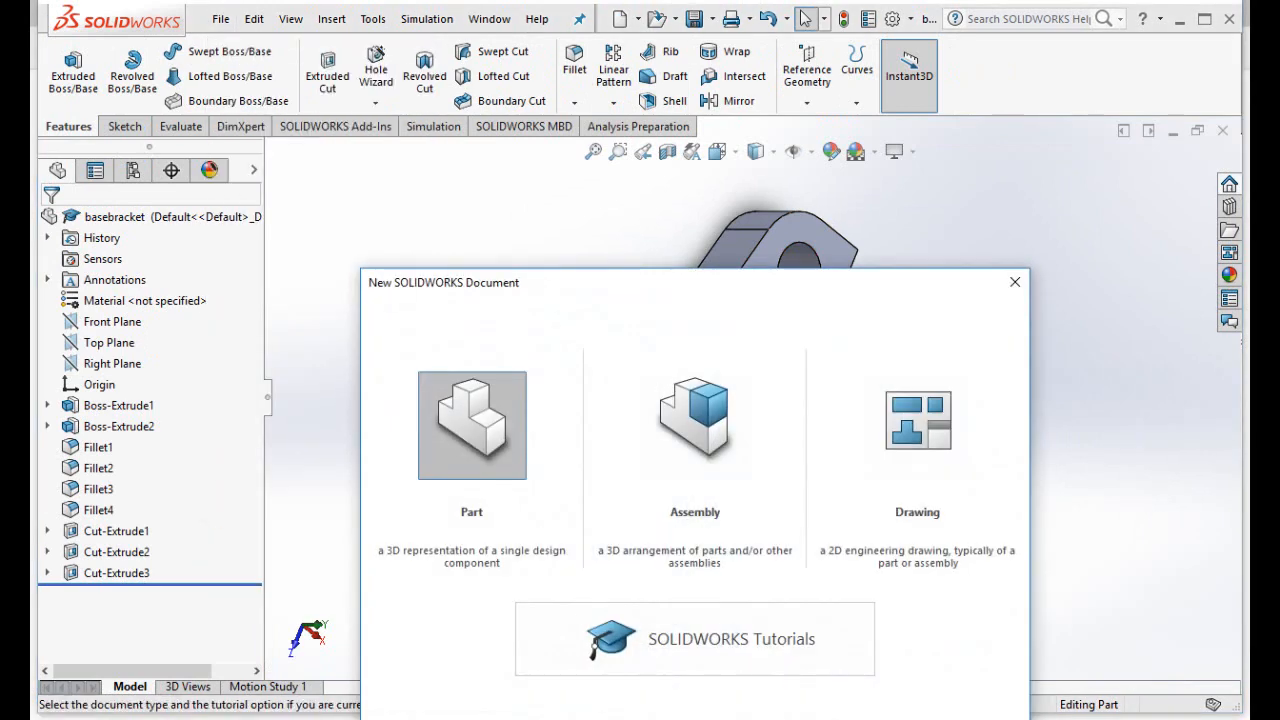
pyautogui.doubleClick(510, 440)
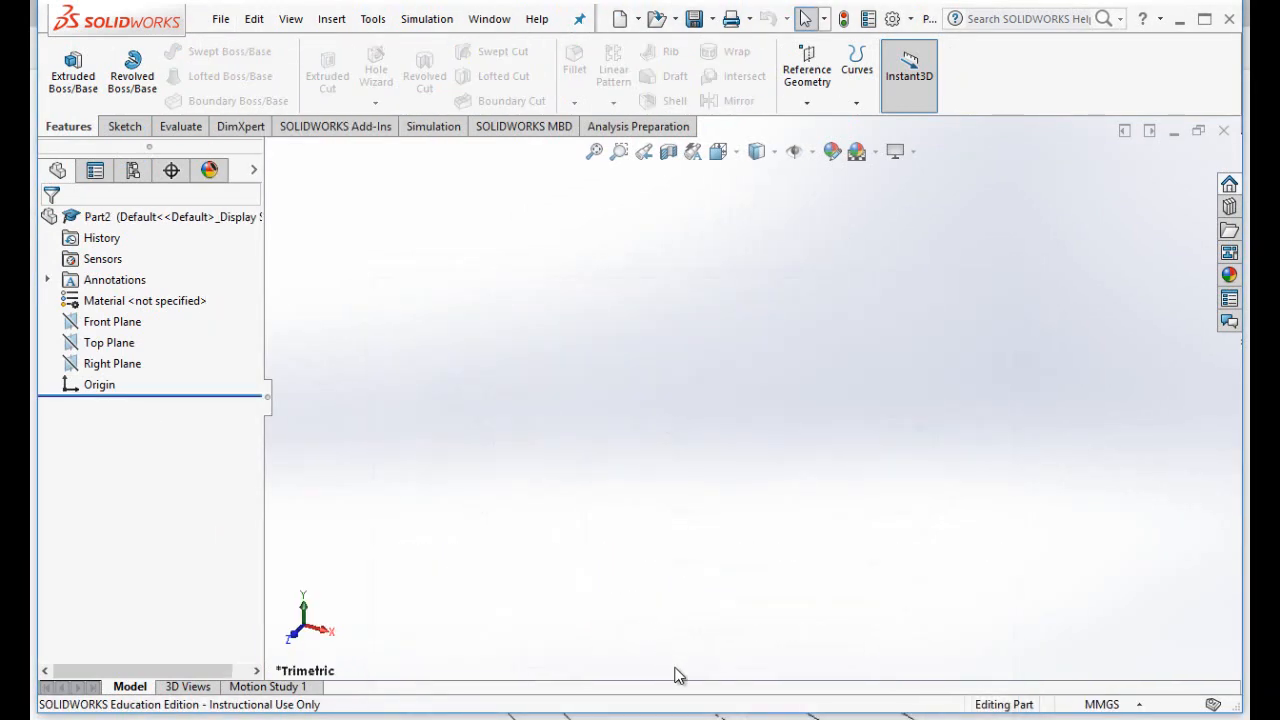
# - Switch to the PDF, read the Exercise 10: Guide design intent and dimensioned profile, and return to the new part in SOLIDWORKS
pyautogui.moveTo(755, 716)
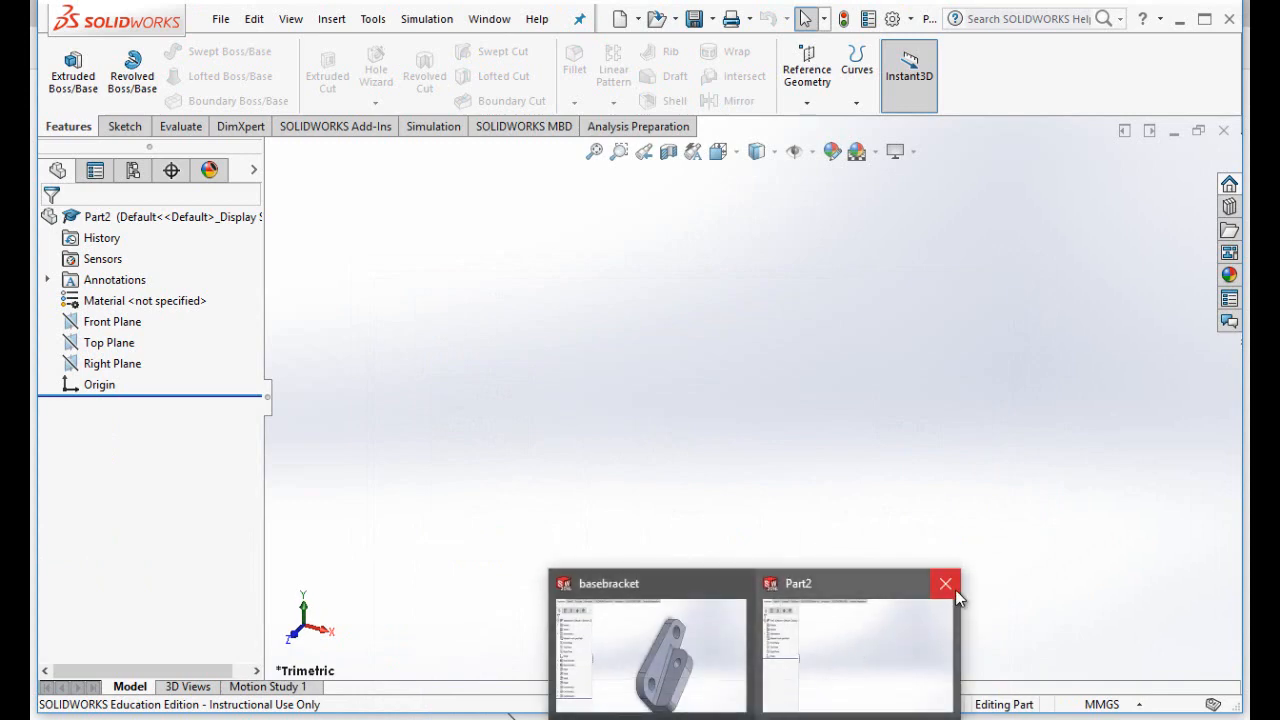
pyautogui.moveTo(744, 583)
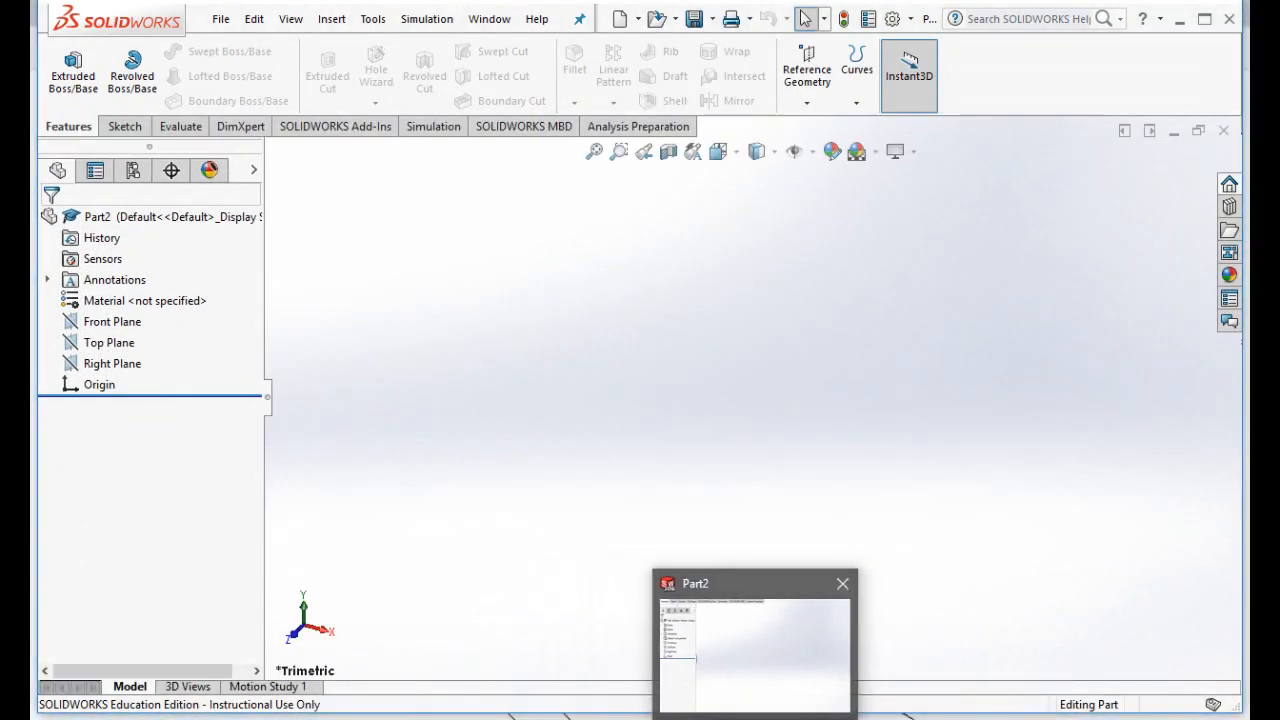
pyautogui.click(755, 719)
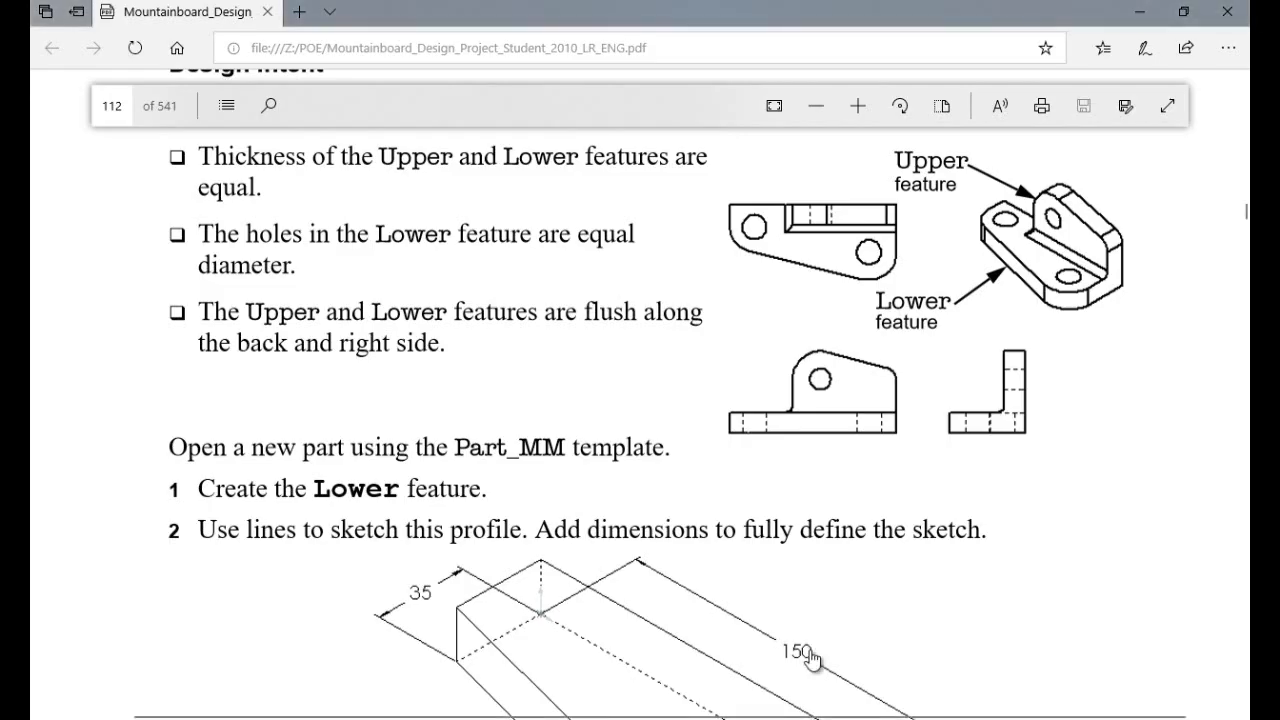
pyautogui.scroll(-4, 814, 663)
pyautogui.scroll(-20, 836, 609)
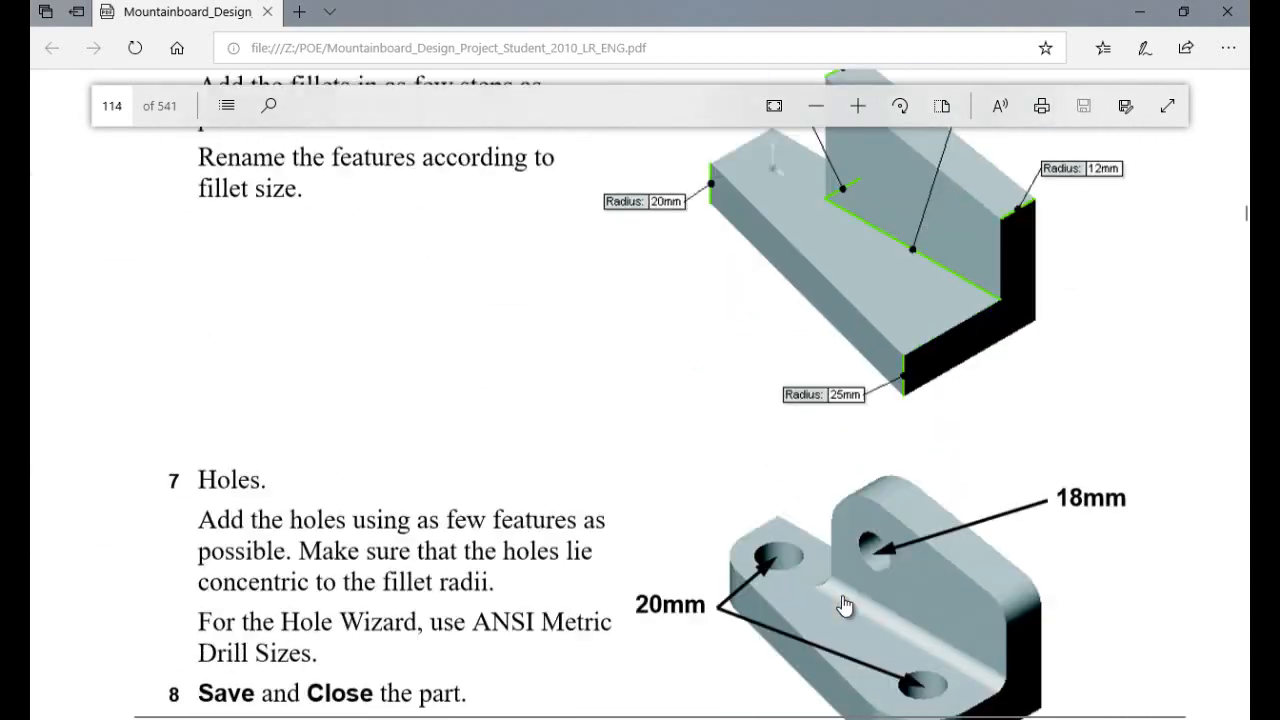
pyautogui.scroll(-7, 845, 606)
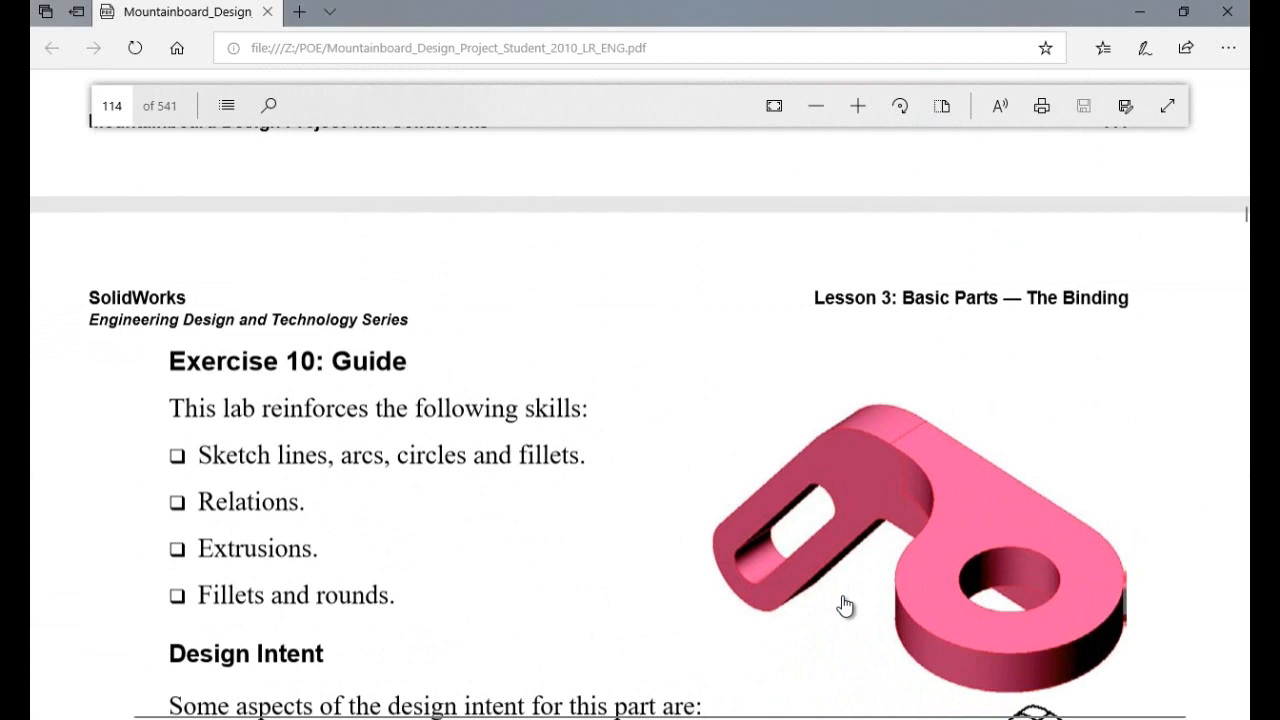
pyautogui.scroll(-5, 583, 517)
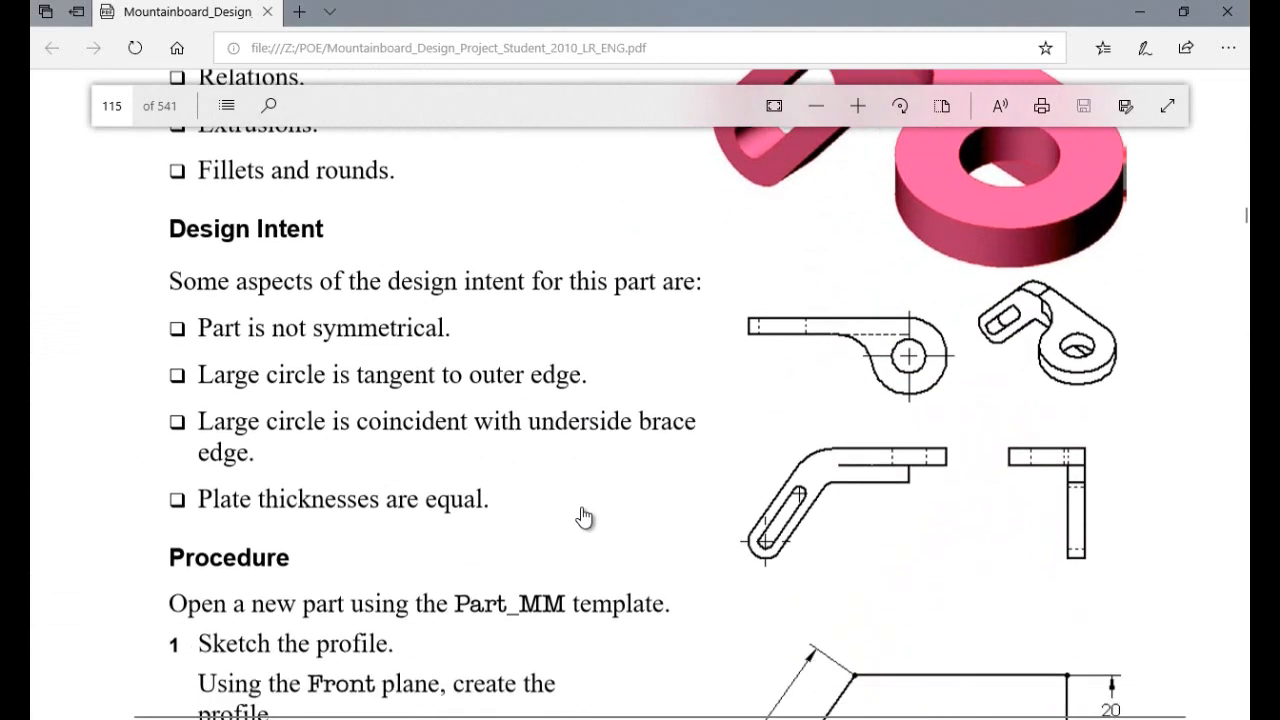
pyautogui.scroll(-2, 1081, 462)
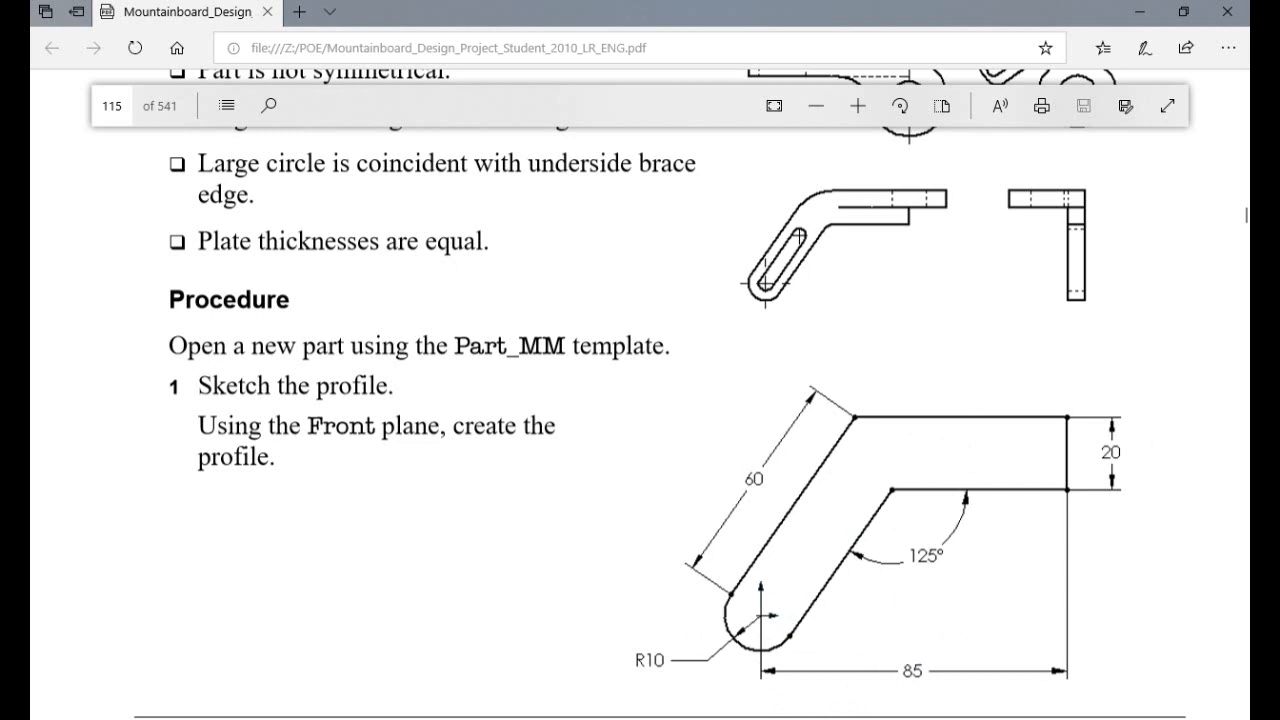
pyautogui.click(755, 718)
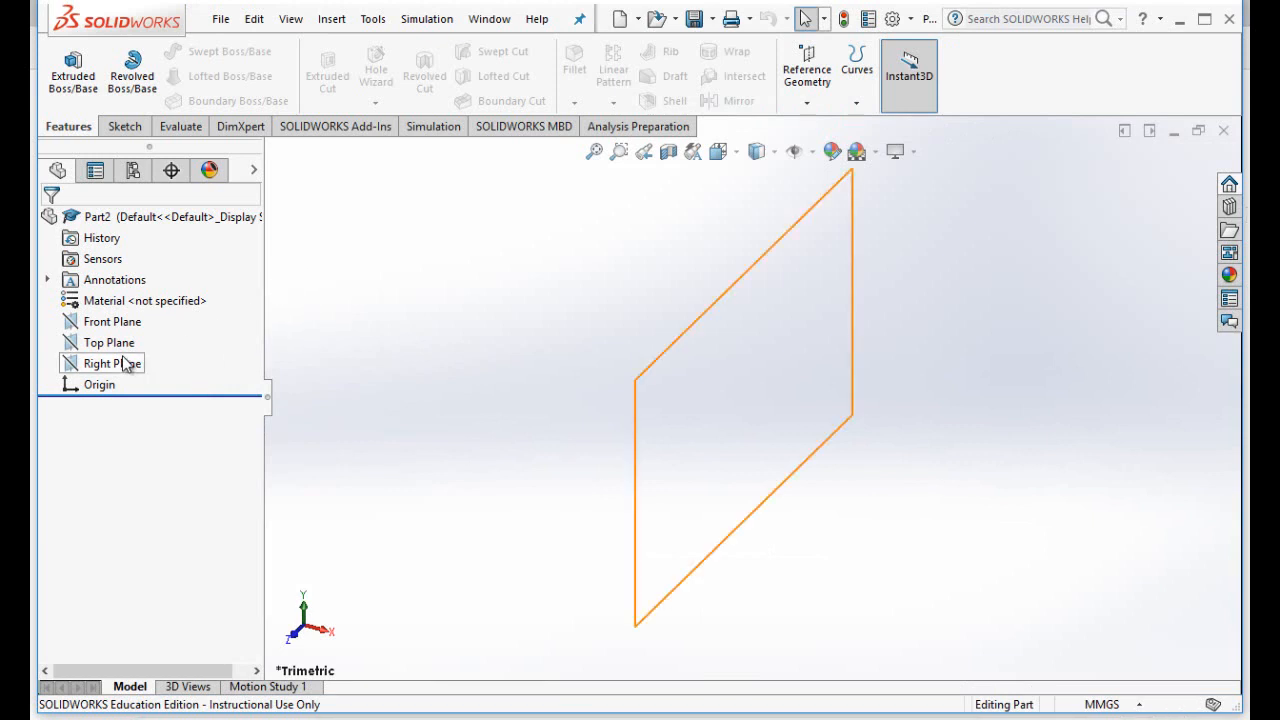
# - Start a sketch on the Front Plane and draw a circle of about 15 mm radius centred on the origin
pyautogui.click(112, 326)
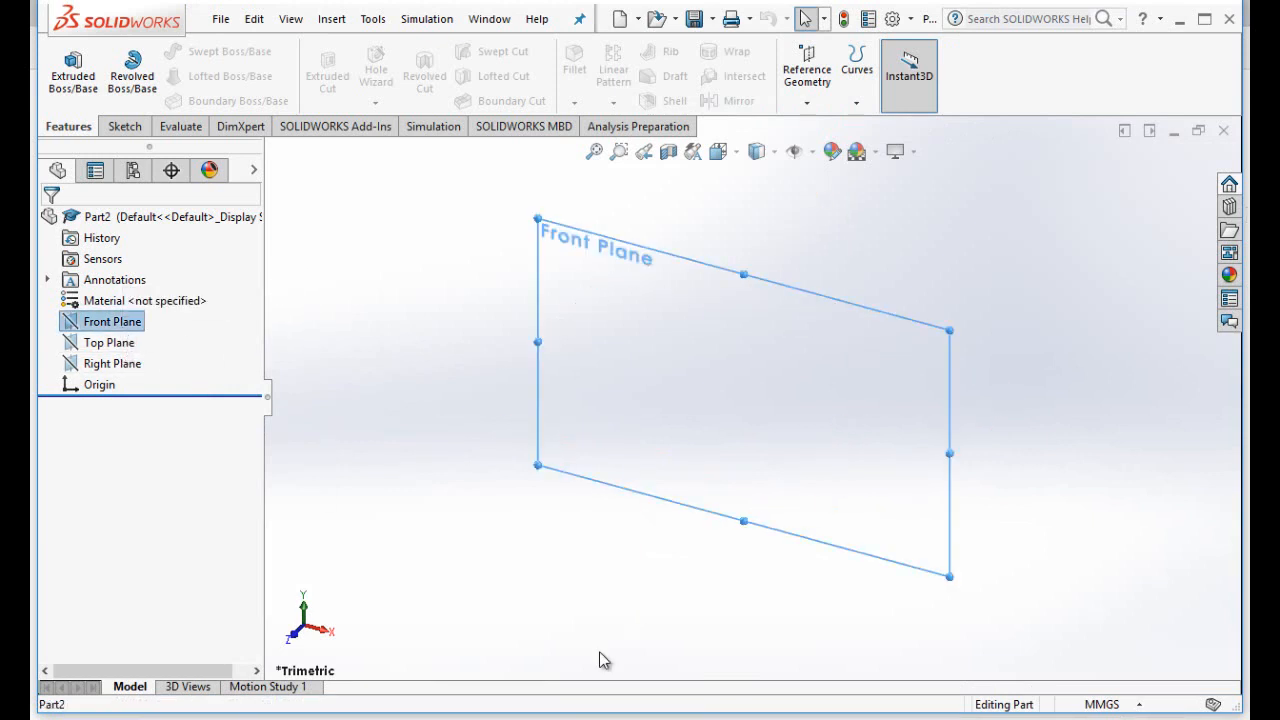
pyautogui.hotkey('alt', 'Tab')
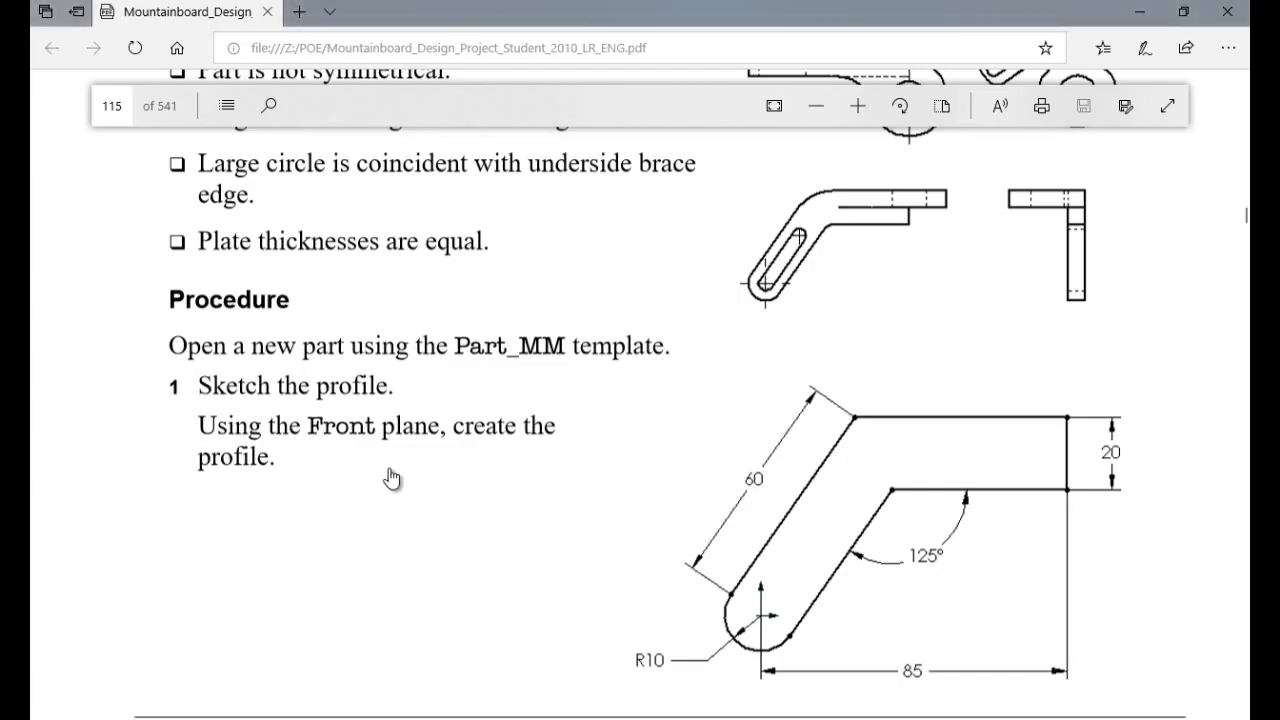
pyautogui.hotkey('alt', 'Tab')
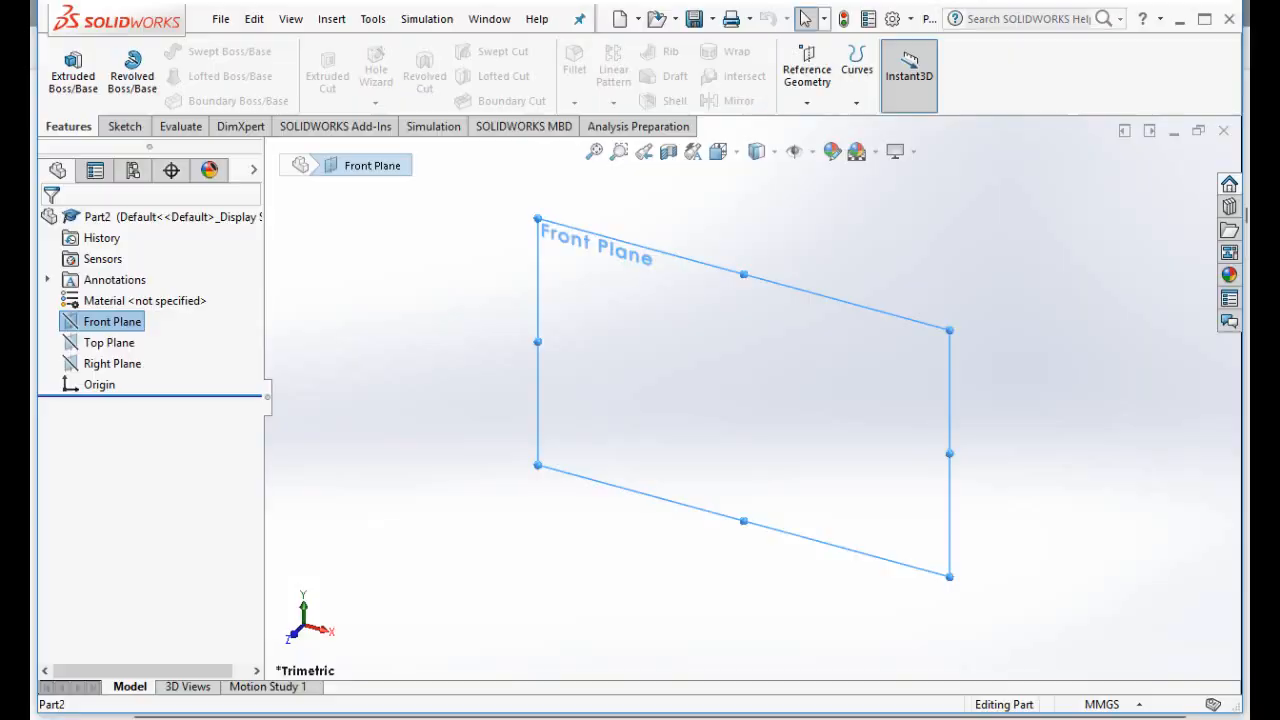
pyautogui.click(122, 126)
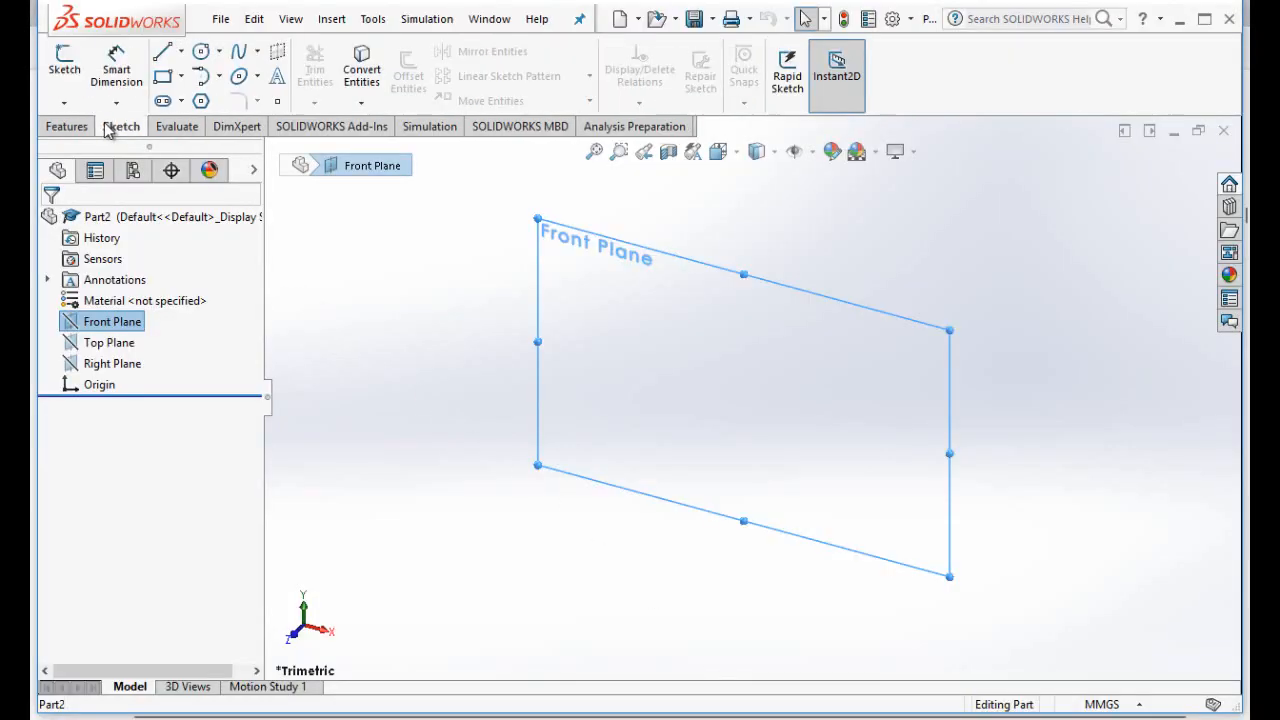
pyautogui.click(64, 64)
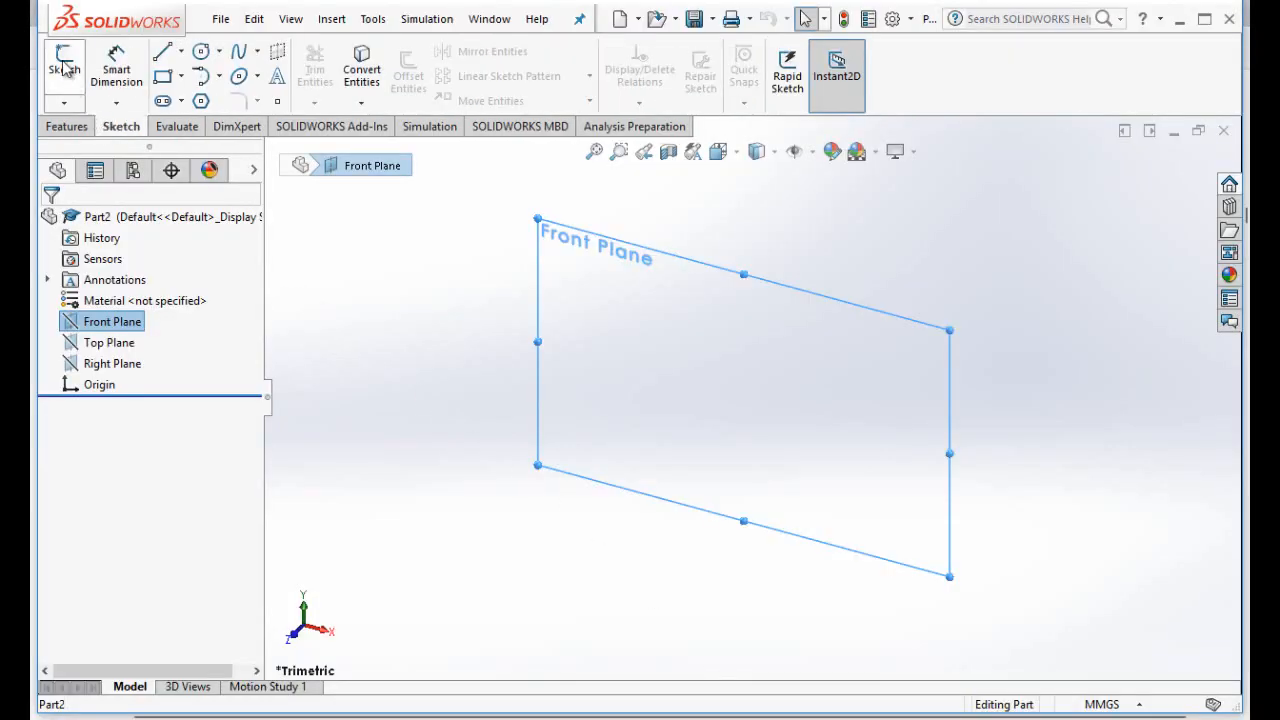
pyautogui.click(200, 51)
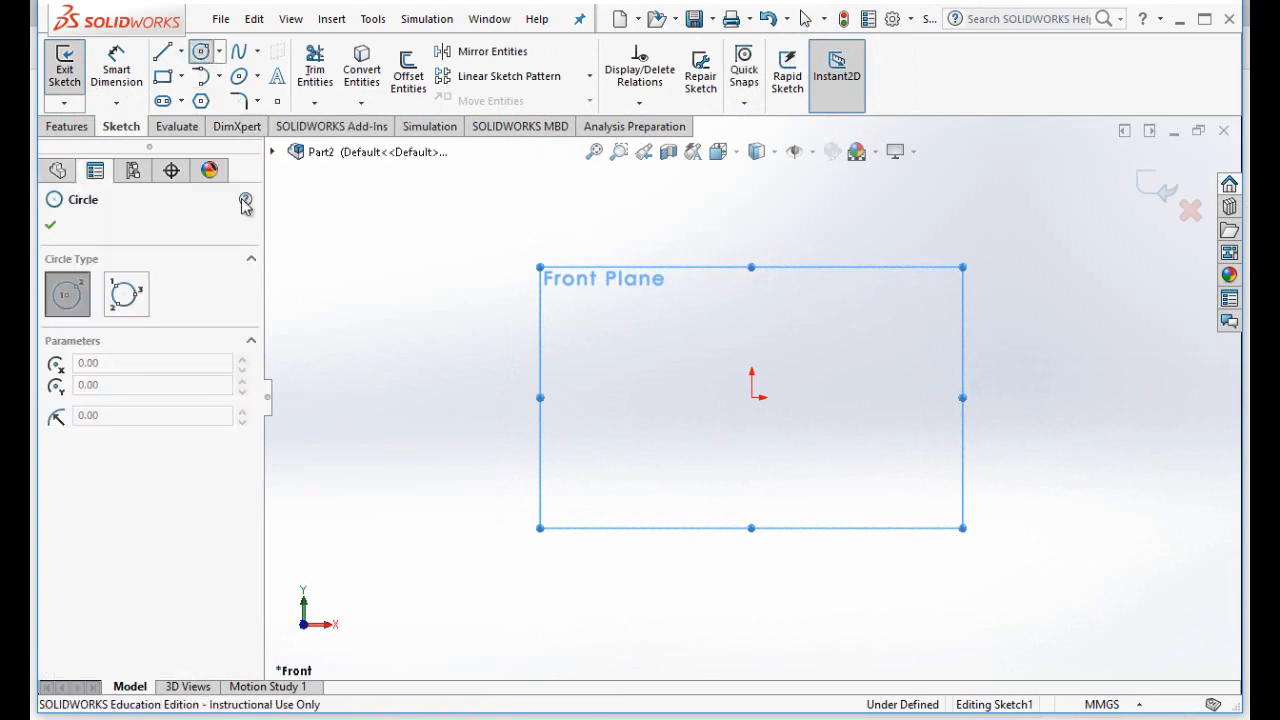
pyautogui.click(752, 398)
pyautogui.click(757, 362)
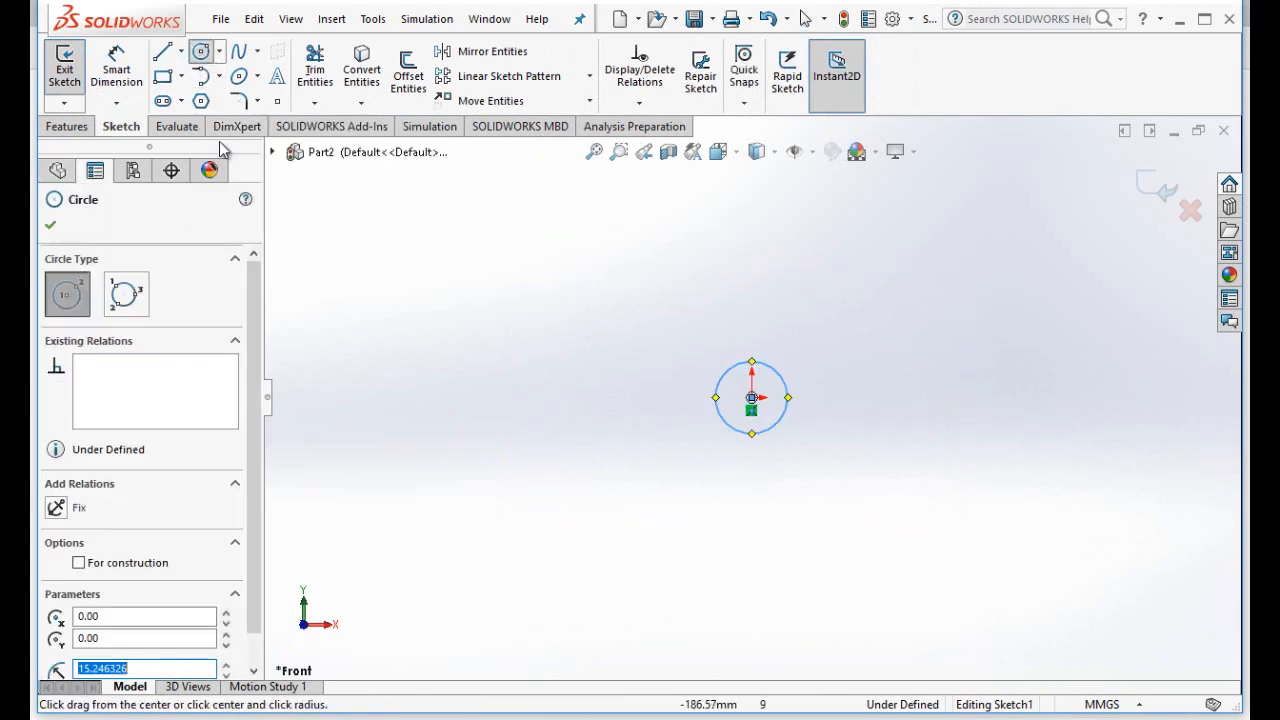
# - Dimension the circle to a 10 mm diameter
pyautogui.click(135, 68)
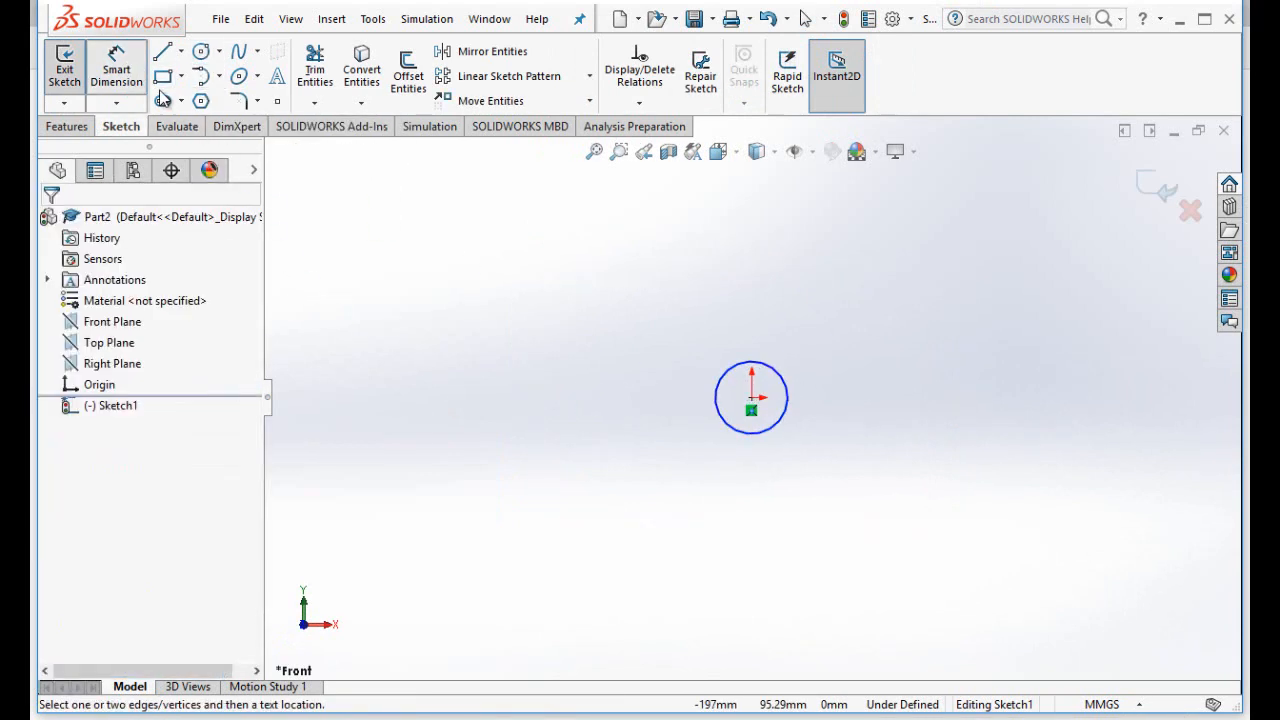
pyautogui.click(737, 436)
pyautogui.click(642, 468)
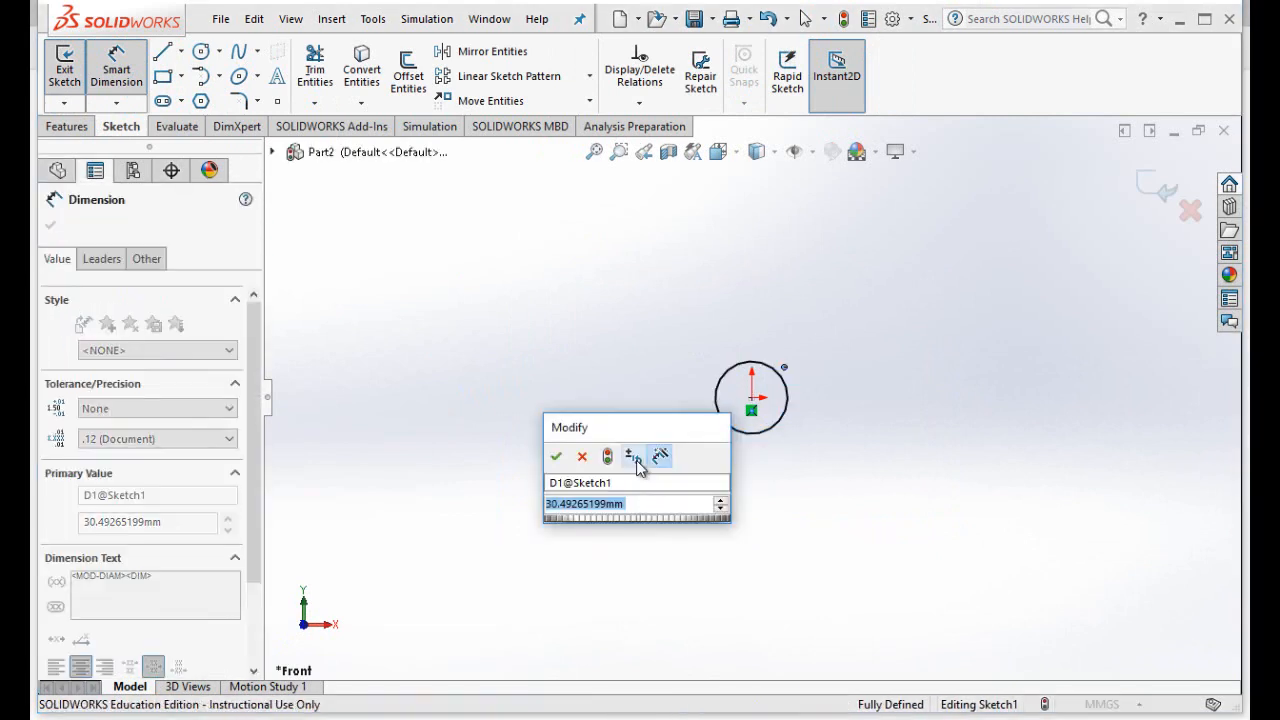
pyautogui.write('10mm')
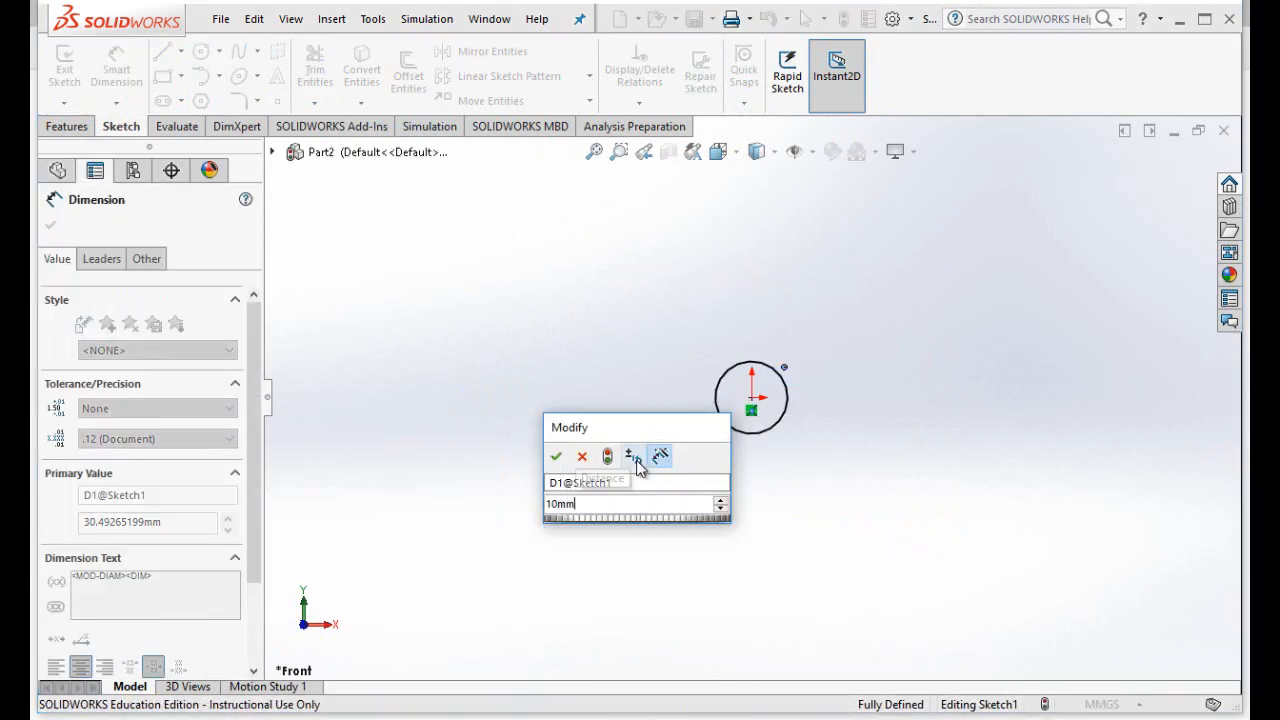
pyautogui.click(556, 456)
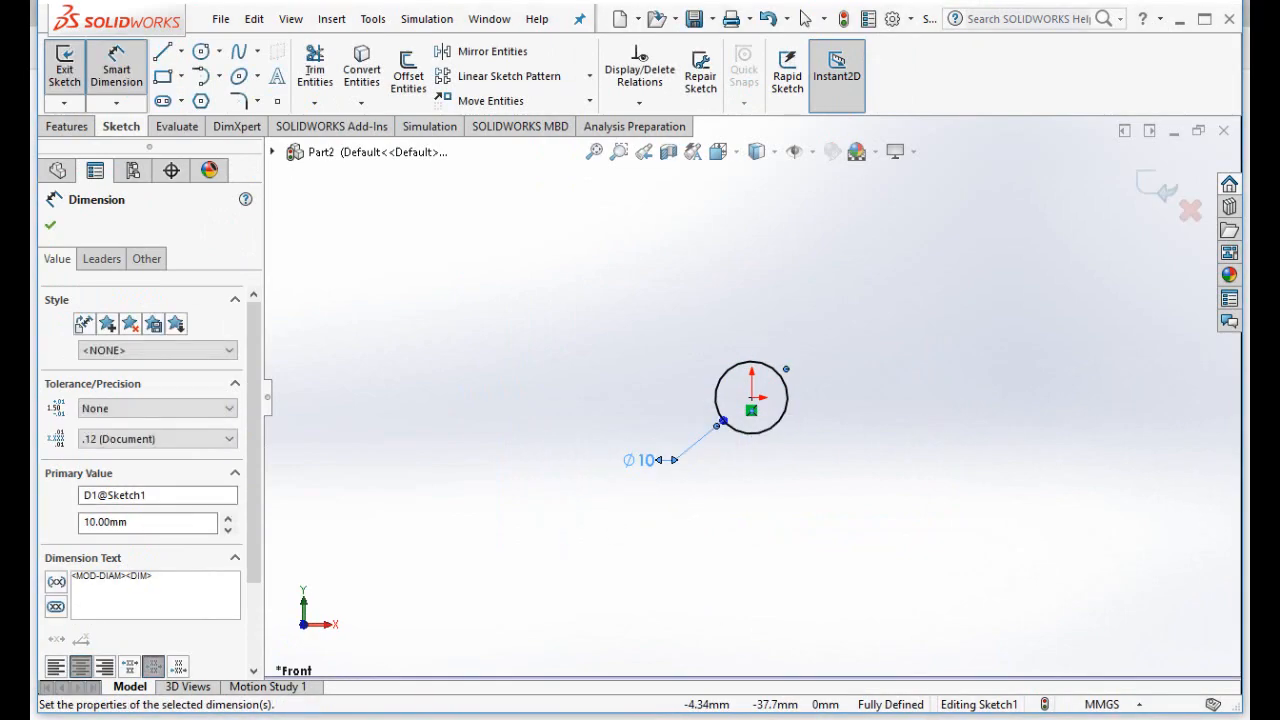
# - Check the R10 rounded end of the profile in the PDF, return to the sketch and set the circle's diameter to 20 mm
pyautogui.hotkey('alt', 'Tab')
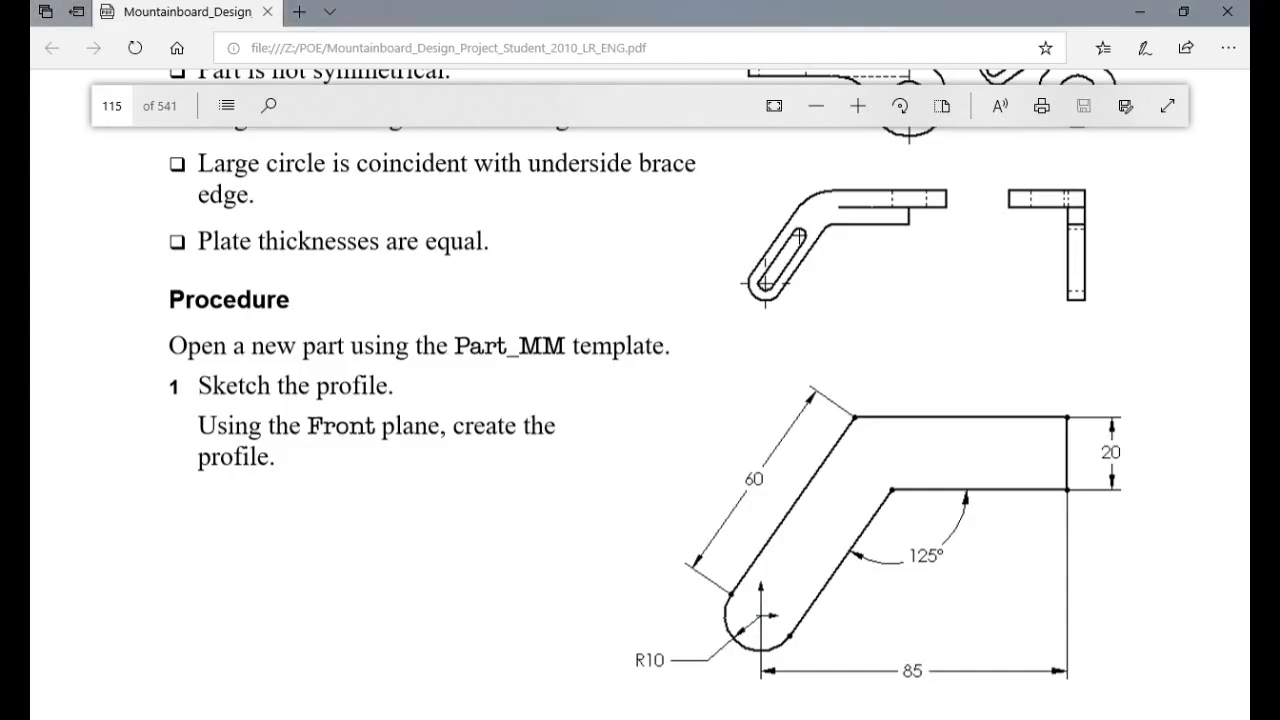
pyautogui.hotkey('alt', 'Tab')
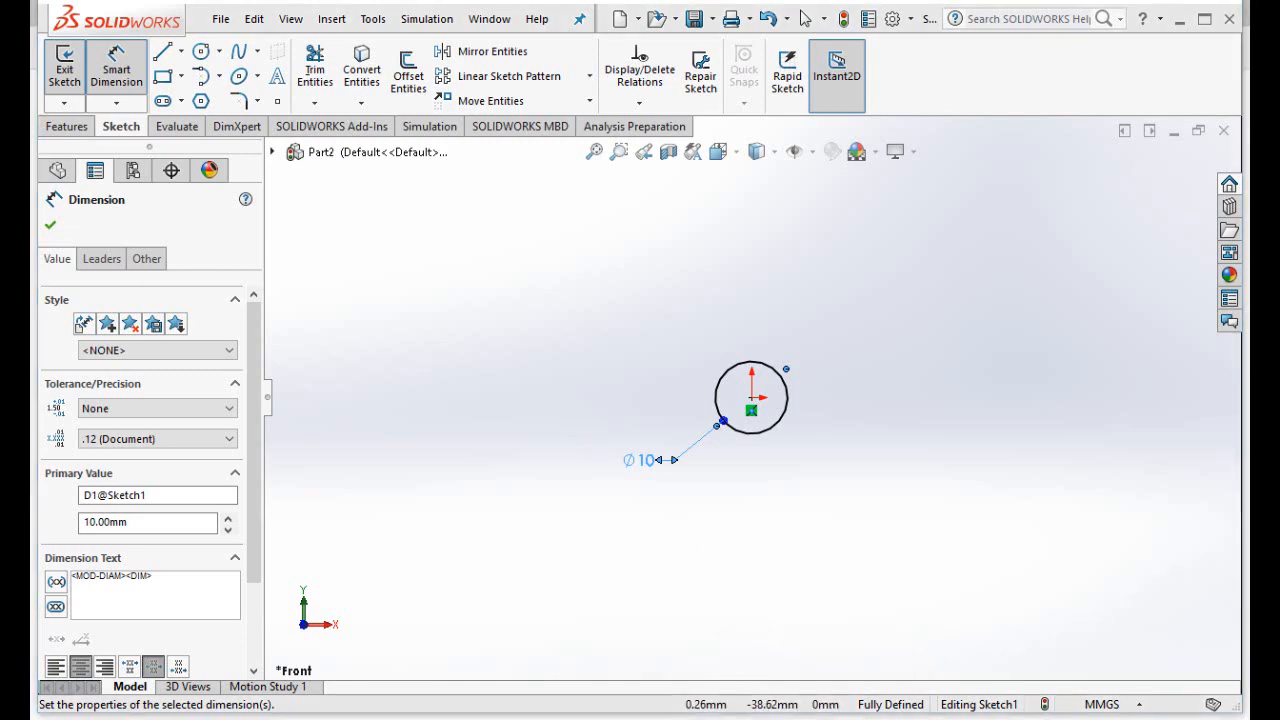
pyautogui.hotkey('alt', 'Tab')
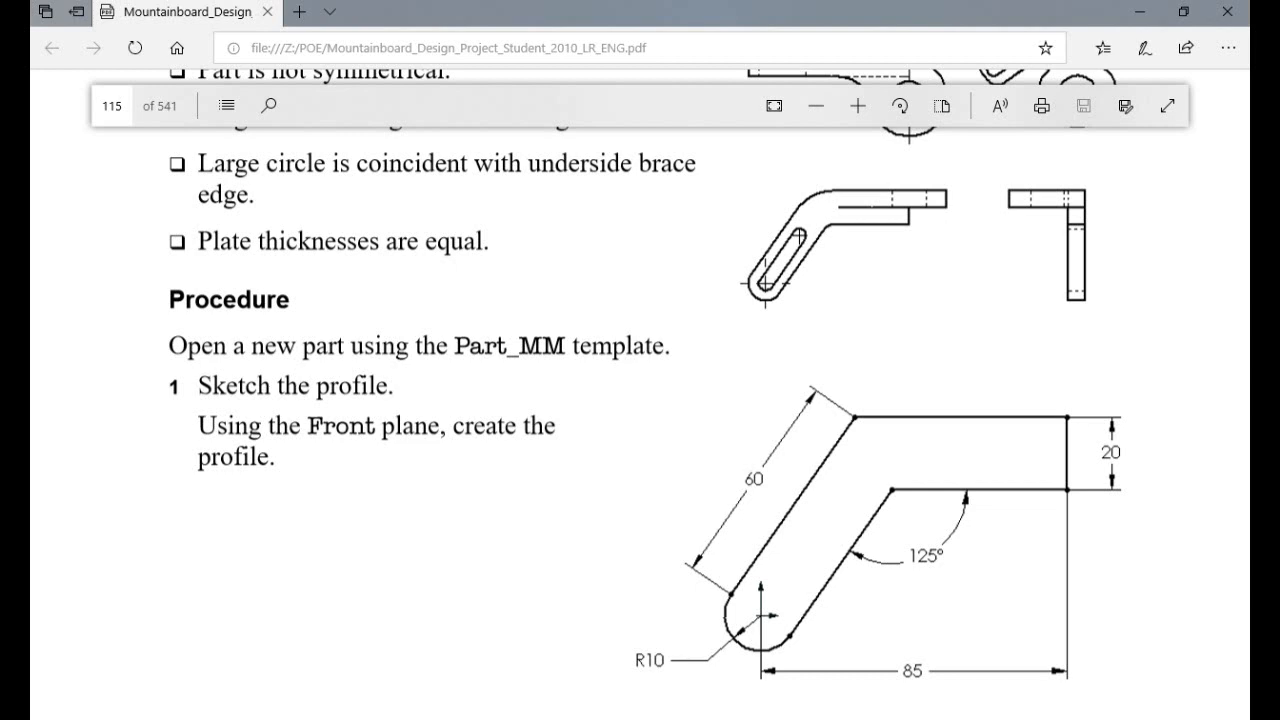
pyautogui.hotkey('alt', 'Tab')
pyautogui.press('Escape')
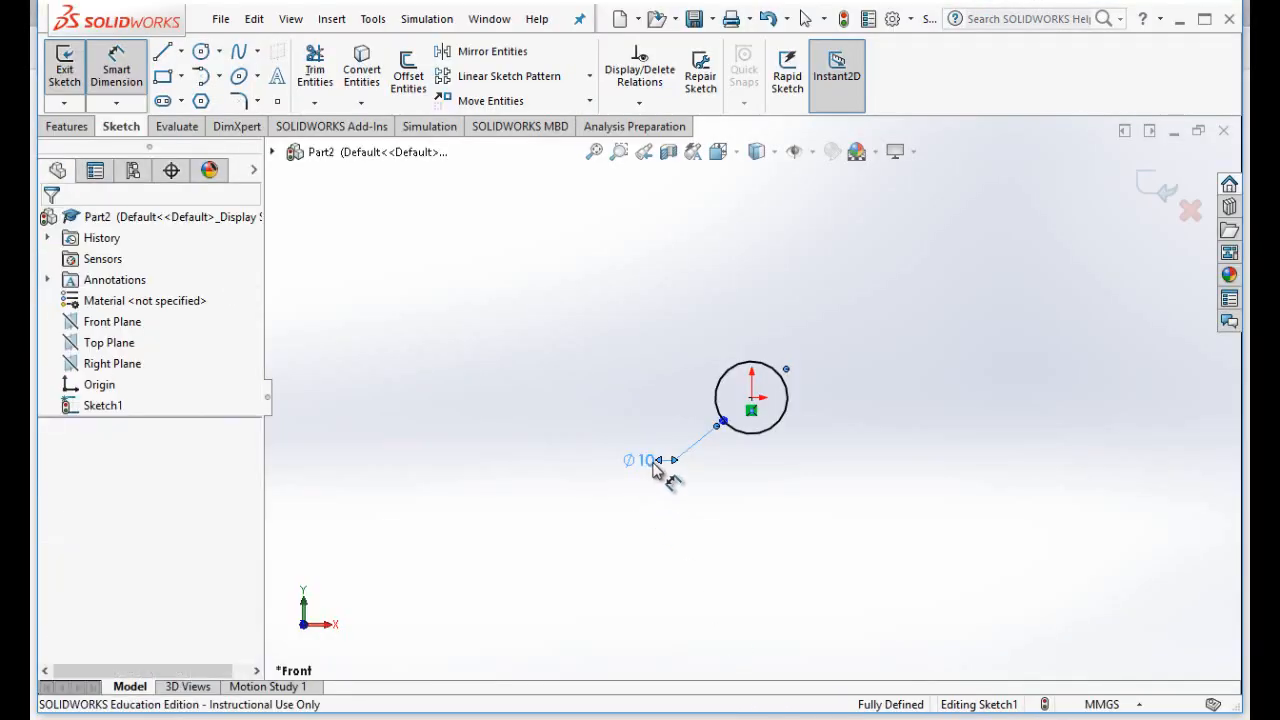
pyautogui.doubleClick(652, 468)
pyautogui.click(652, 470)
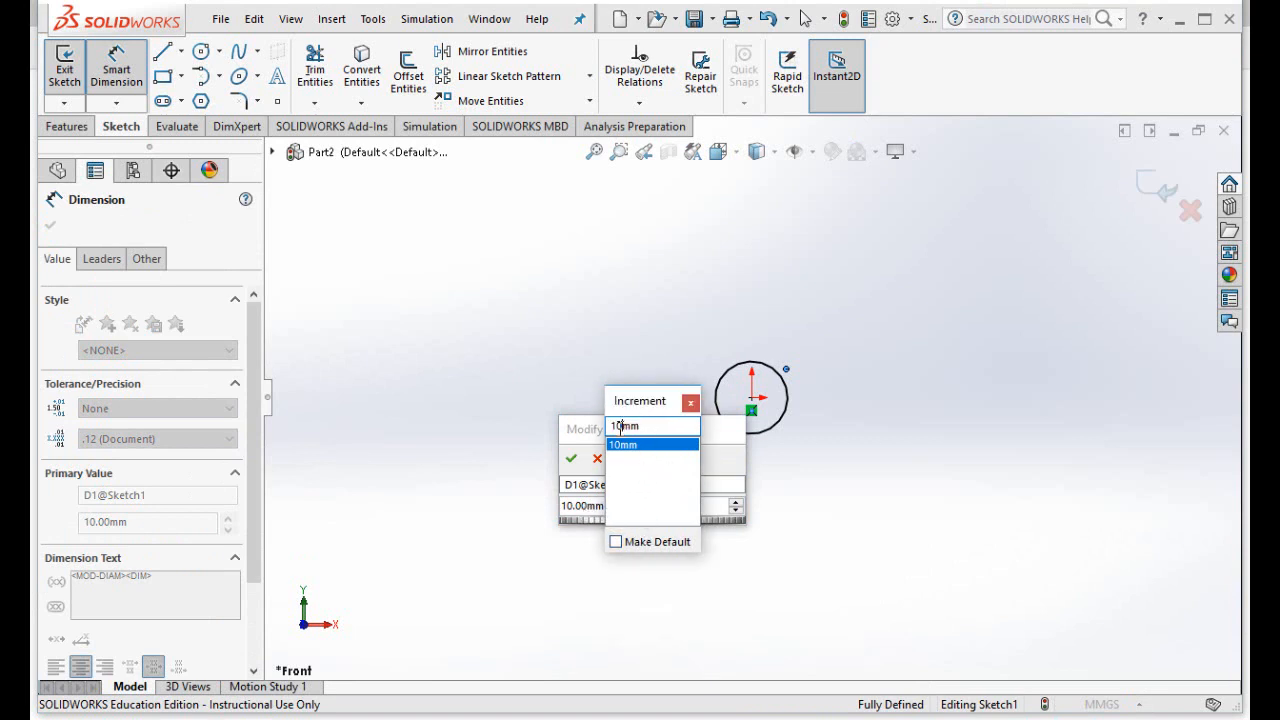
pyautogui.click(690, 403)
pyautogui.click(567, 506)
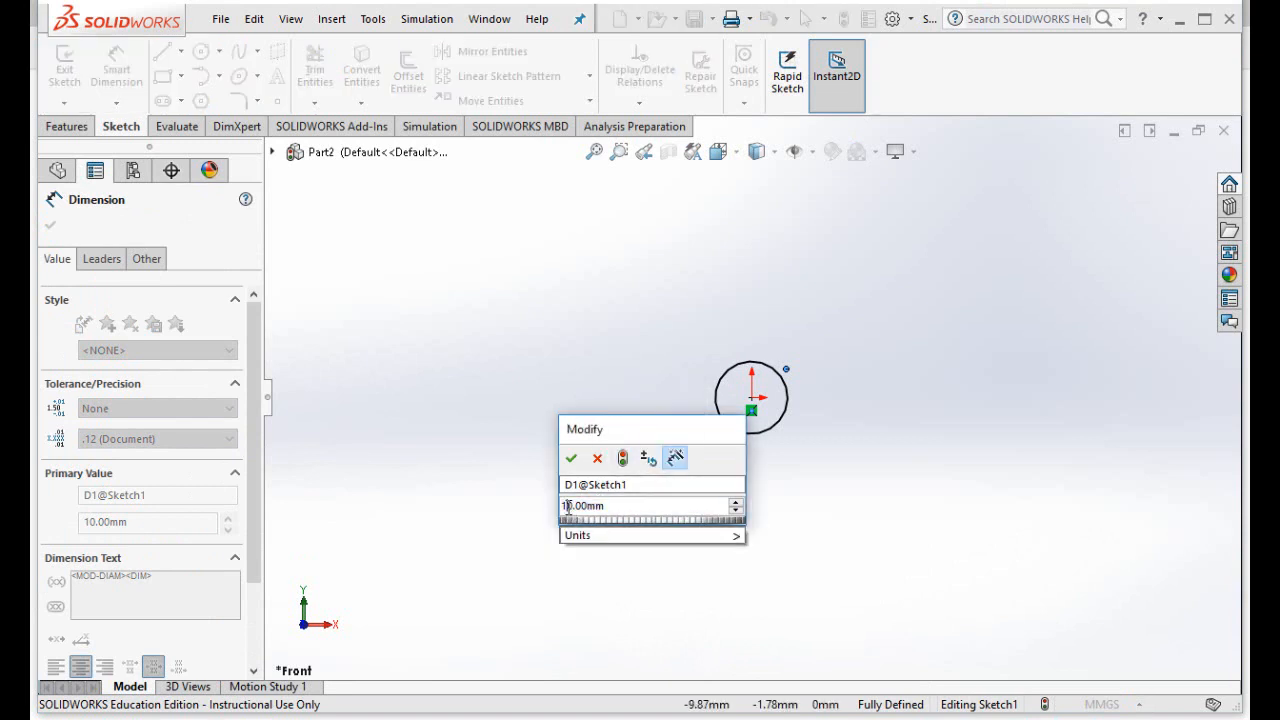
pyautogui.press('BackSpace')
pyautogui.write('2')
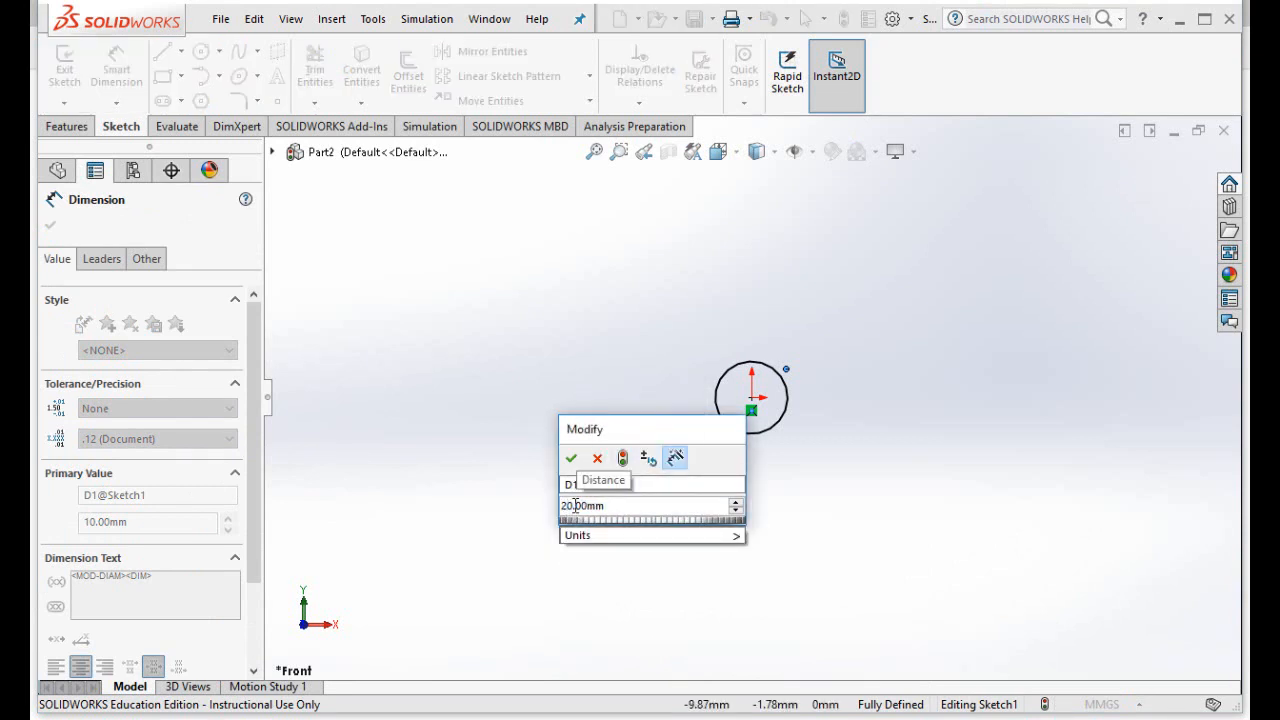
pyautogui.click(573, 461)
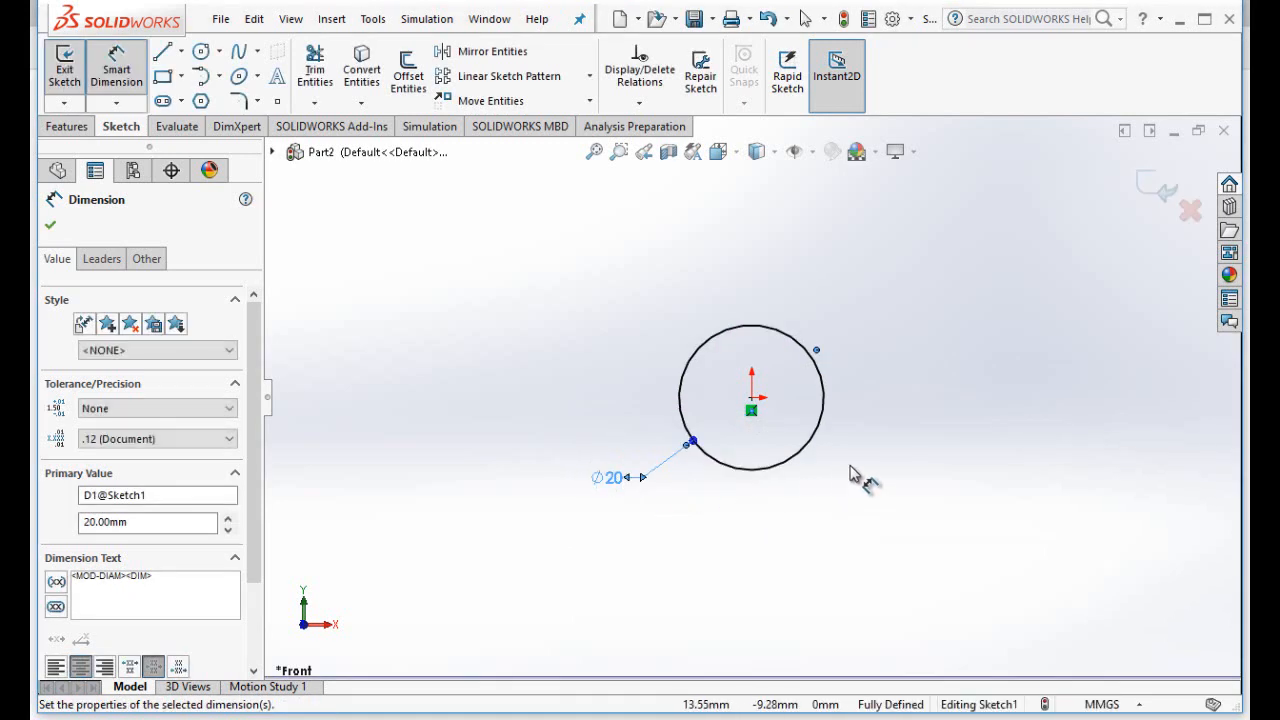
# - Draw a line tangent to the circle, starting on its lower-right edge and sloping steeply up to the right
pyautogui.scroll(5, 856, 452)
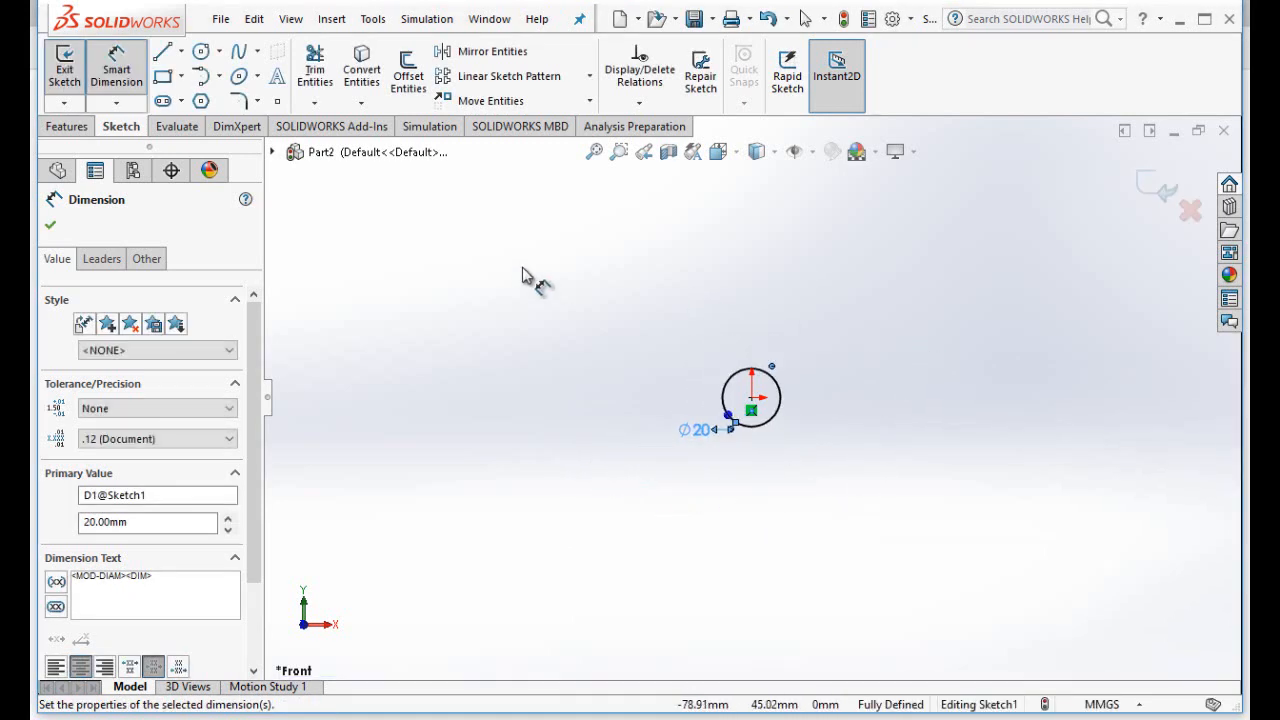
pyautogui.click(162, 56)
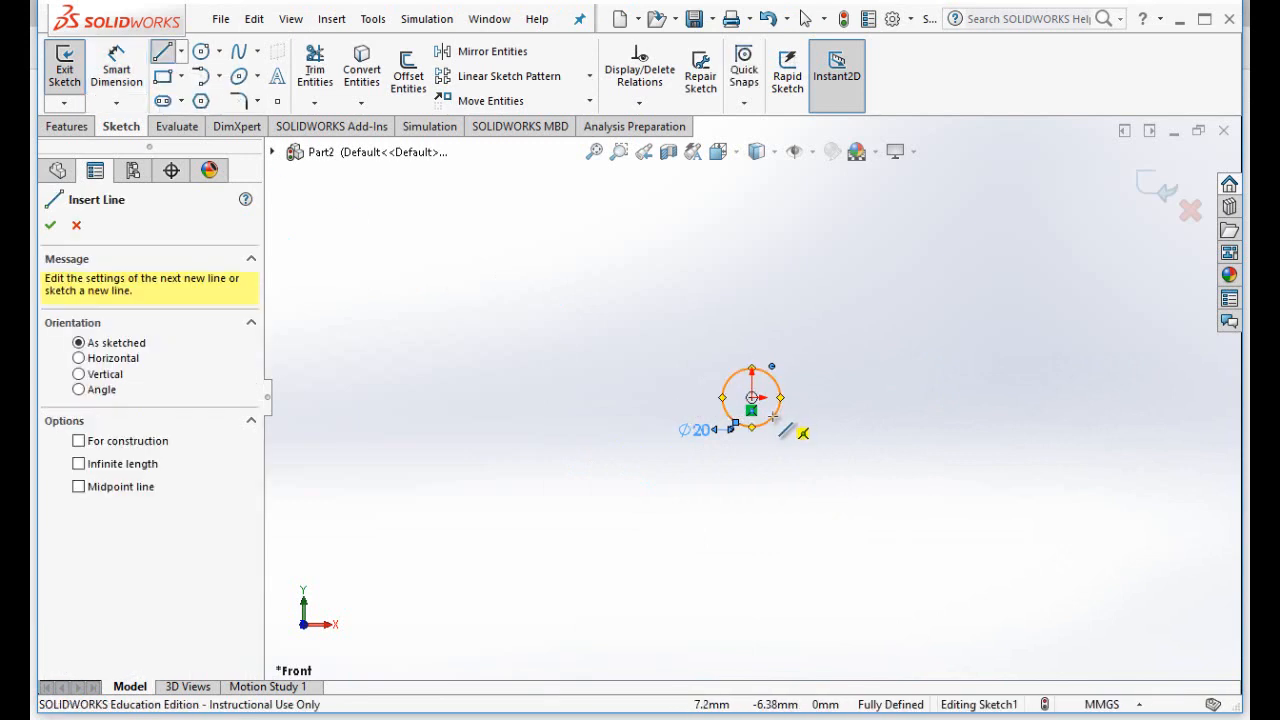
pyautogui.scroll(-2, 773, 415)
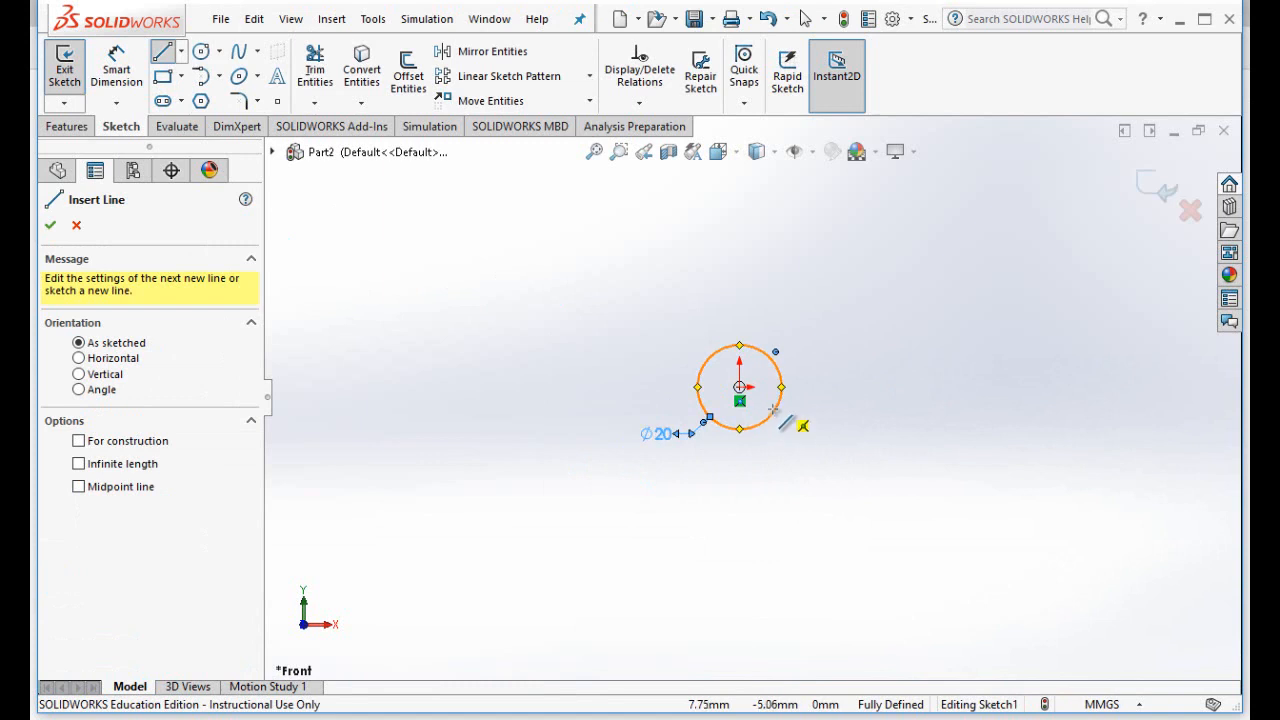
pyautogui.click(777, 410)
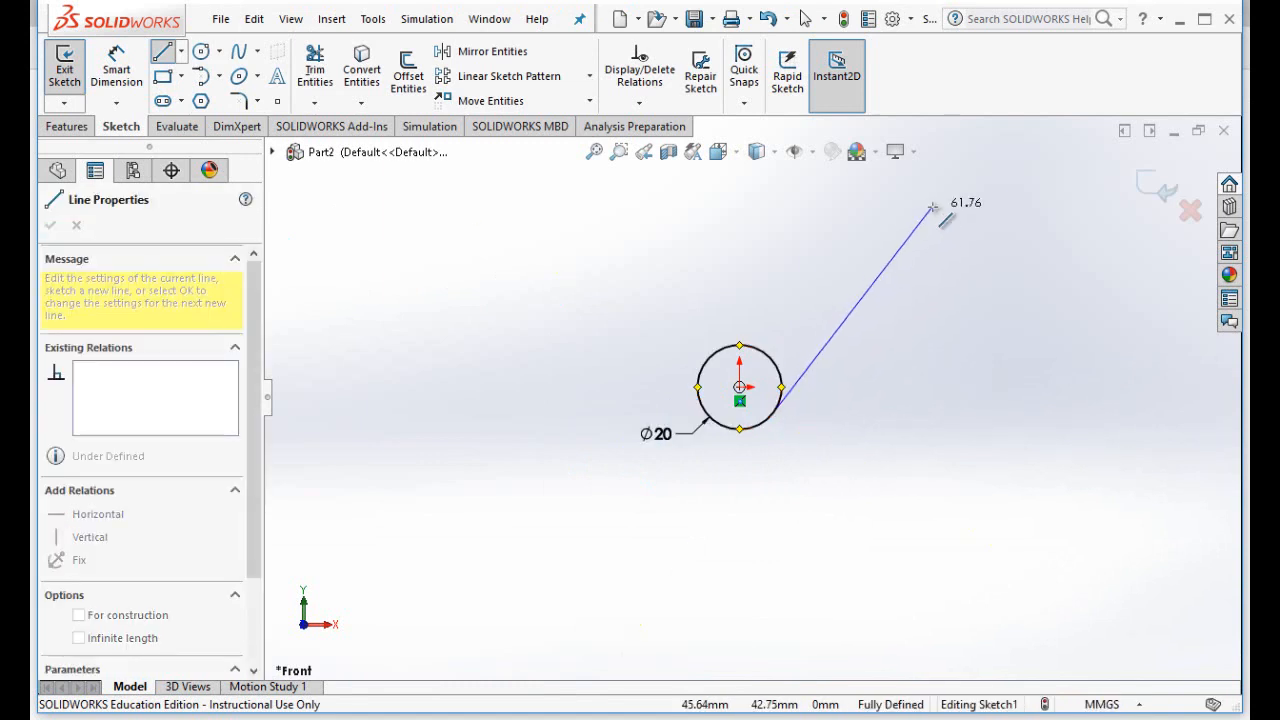
pyautogui.click(960, 162)
pyautogui.scroll(2, 850, 306)
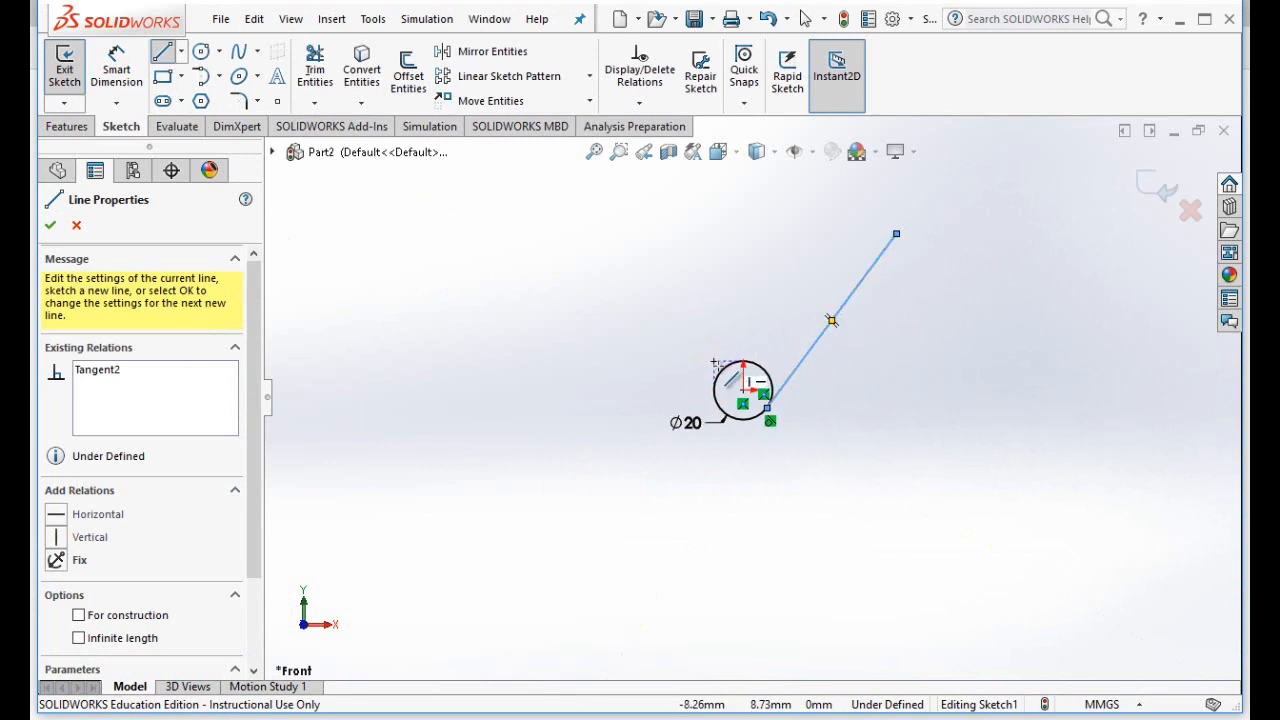
pyautogui.click(743, 389)
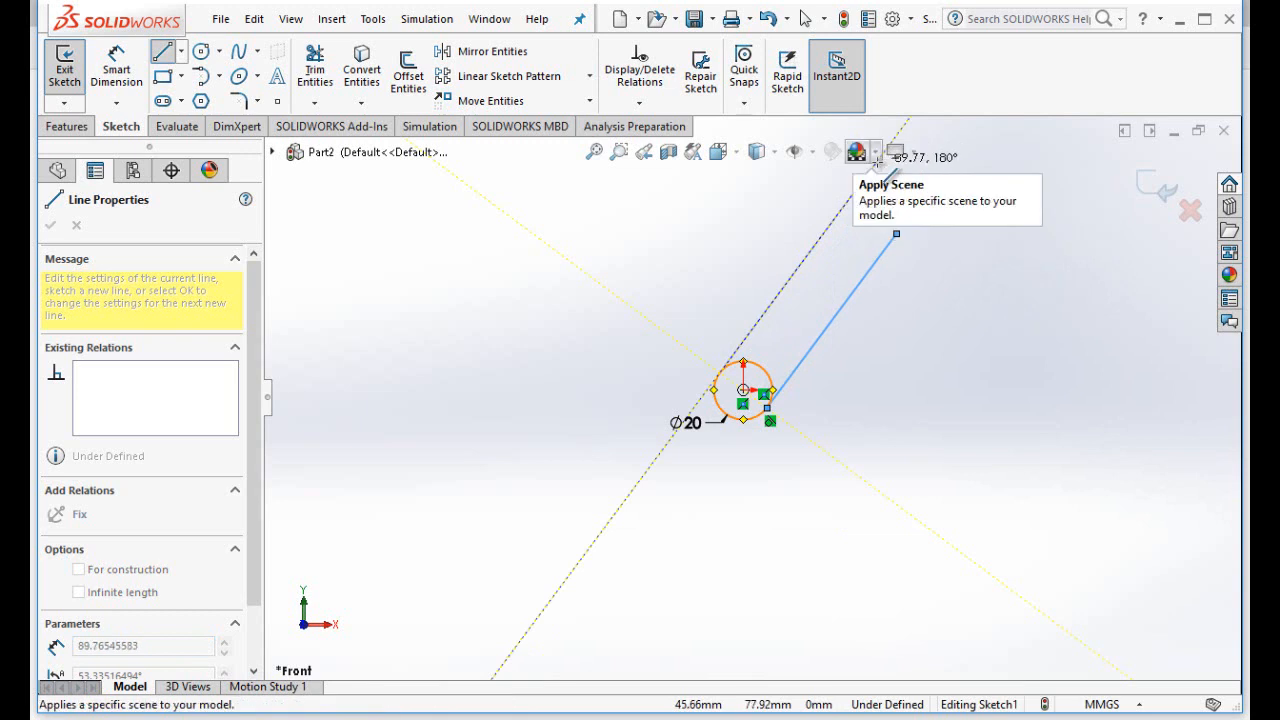
pyautogui.scroll(2, 878, 162)
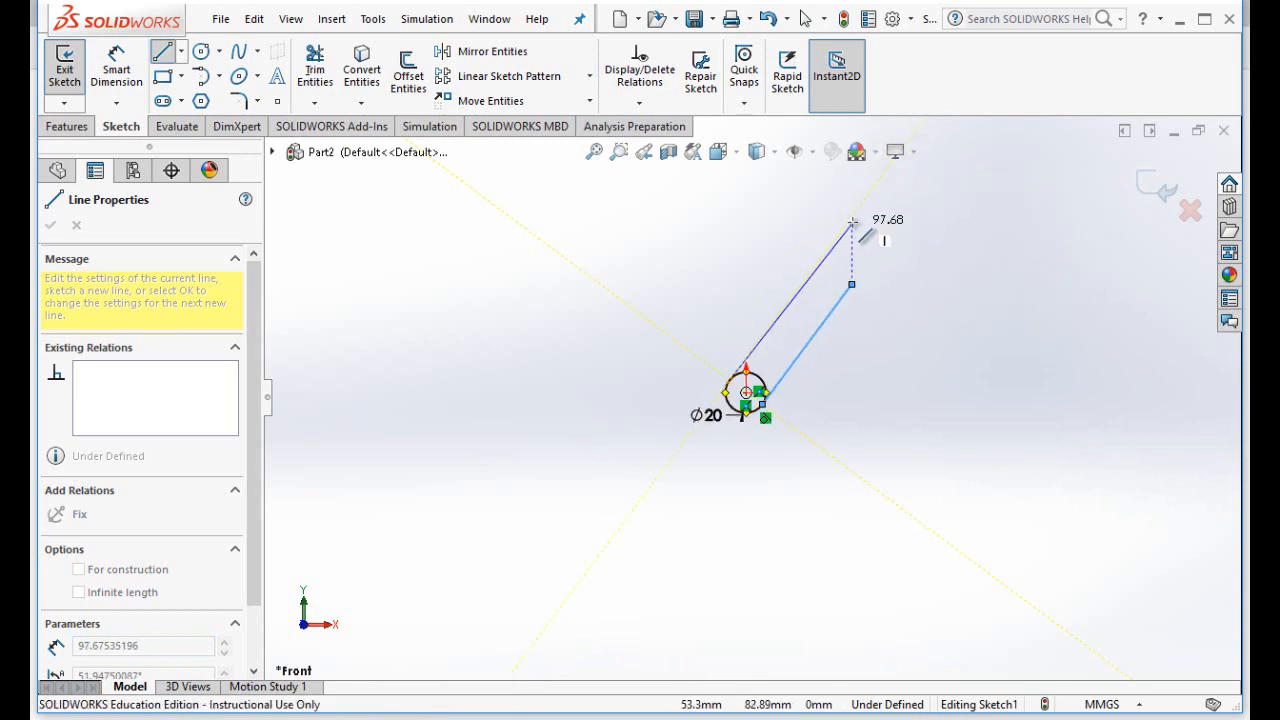
pyautogui.click(851, 217)
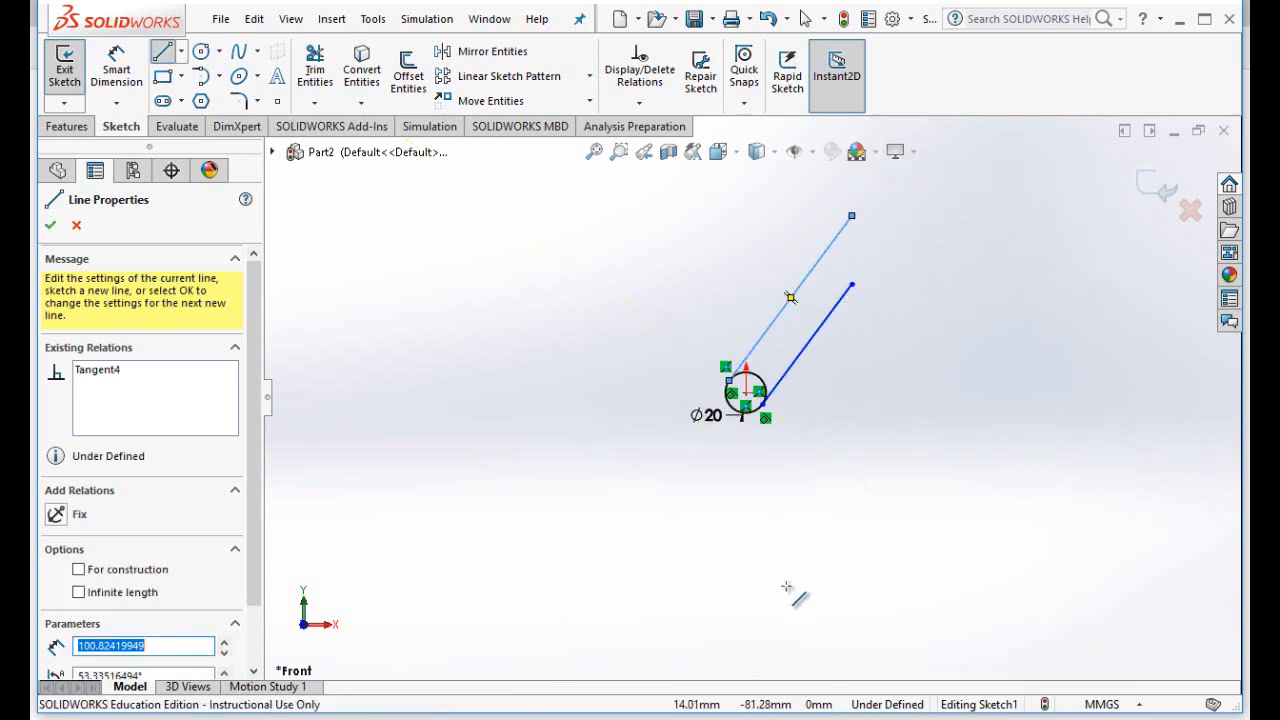
pyautogui.click(755, 718)
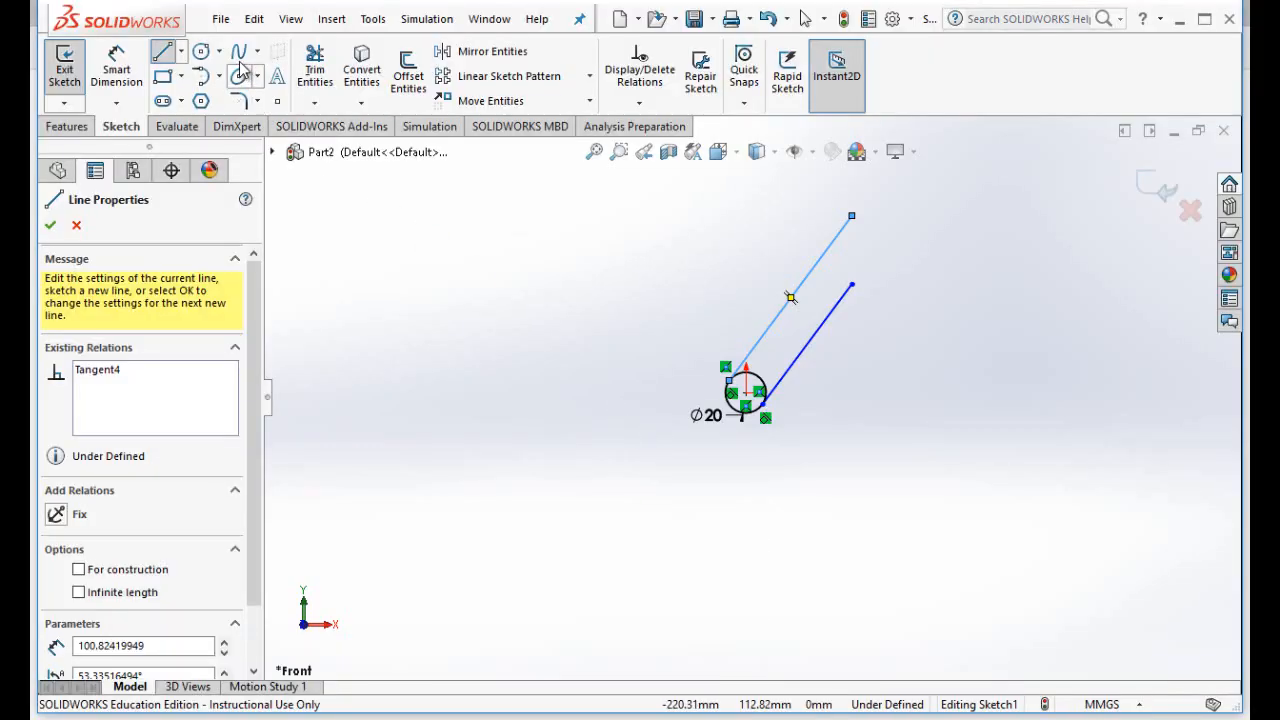
pyautogui.click(254, 19)
pyautogui.click(280, 62)
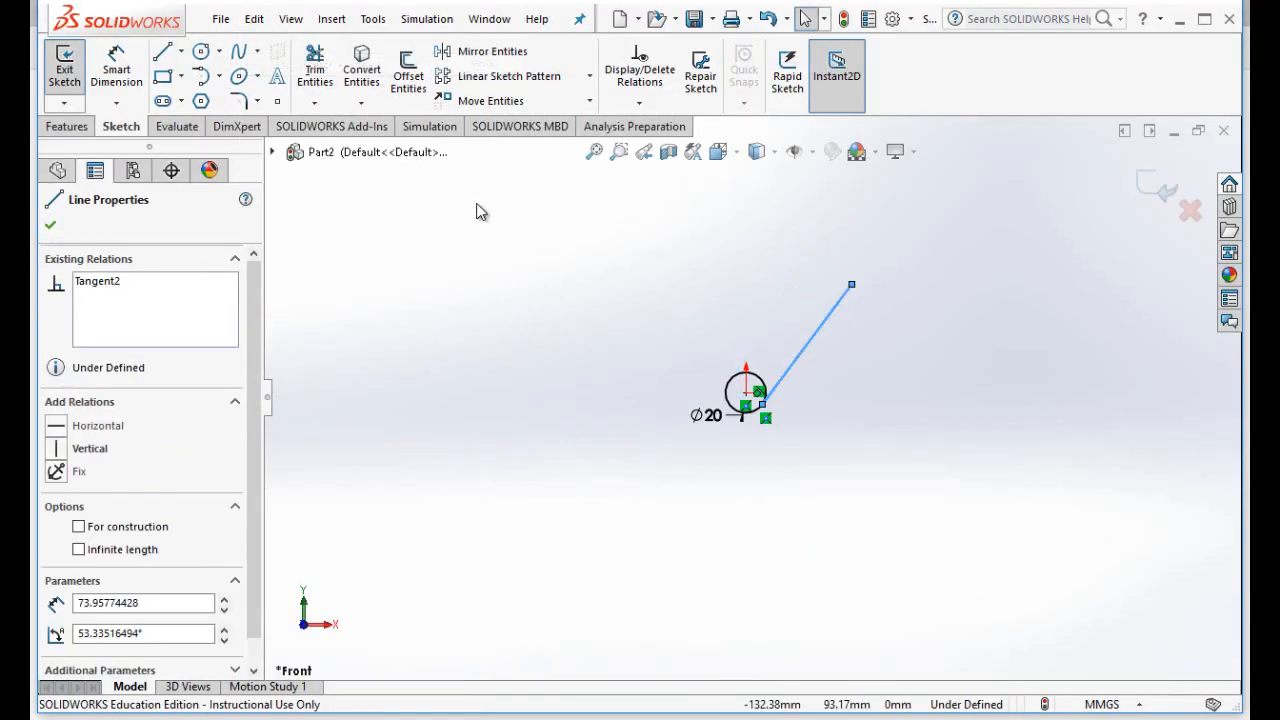
# - Sketch a second slanted line tangent to the circle's upper-left side, running up alongside the existing line and ending slightly above its endpoint
pyautogui.click(163, 51)
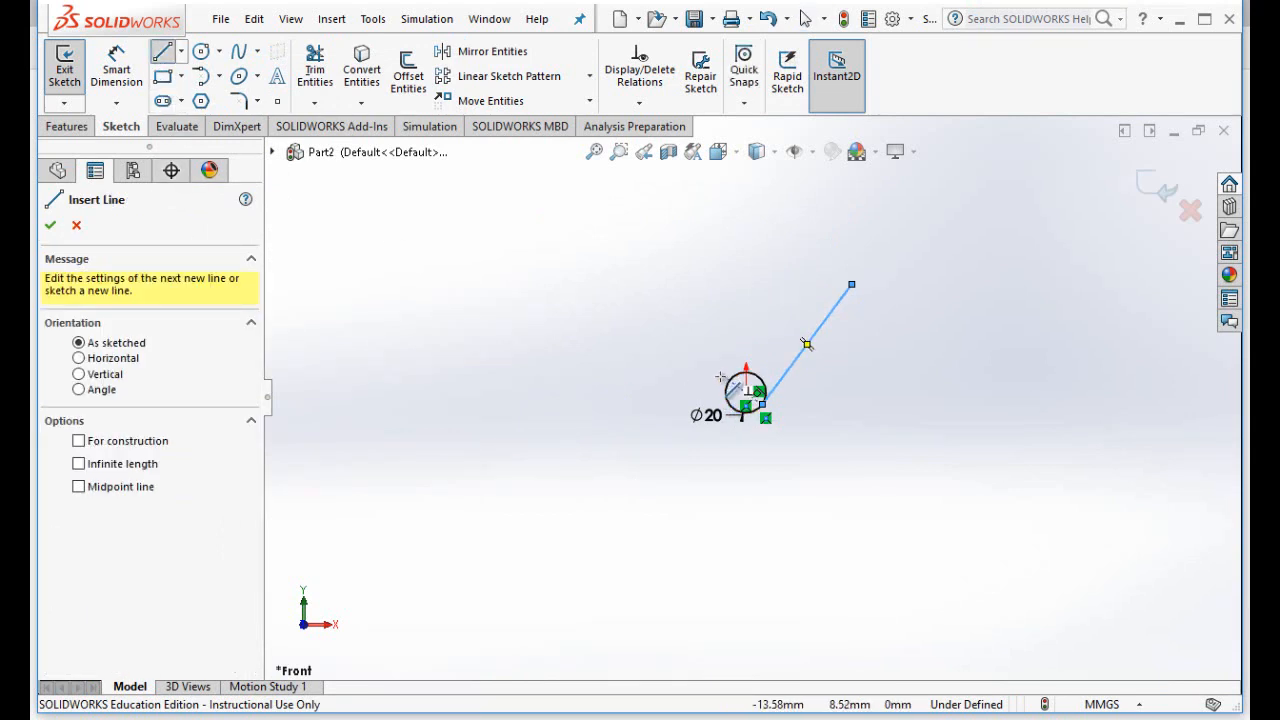
pyautogui.click(745, 392)
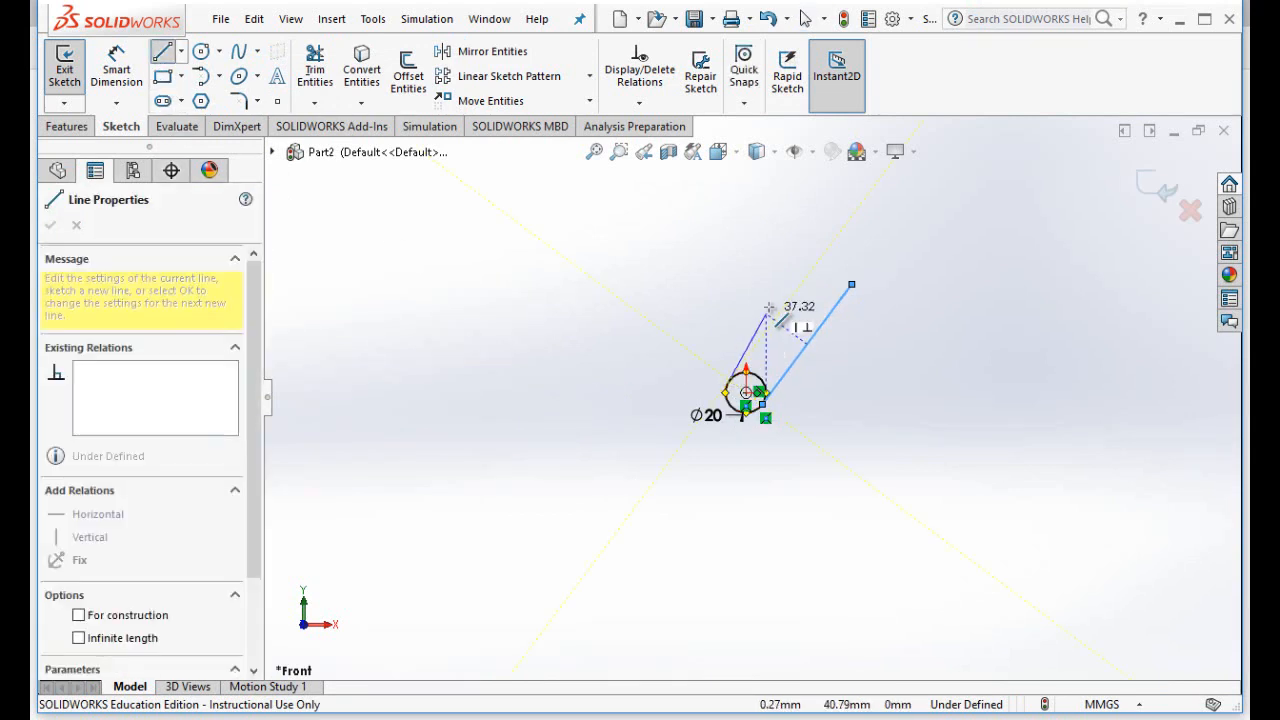
pyautogui.click(822, 260)
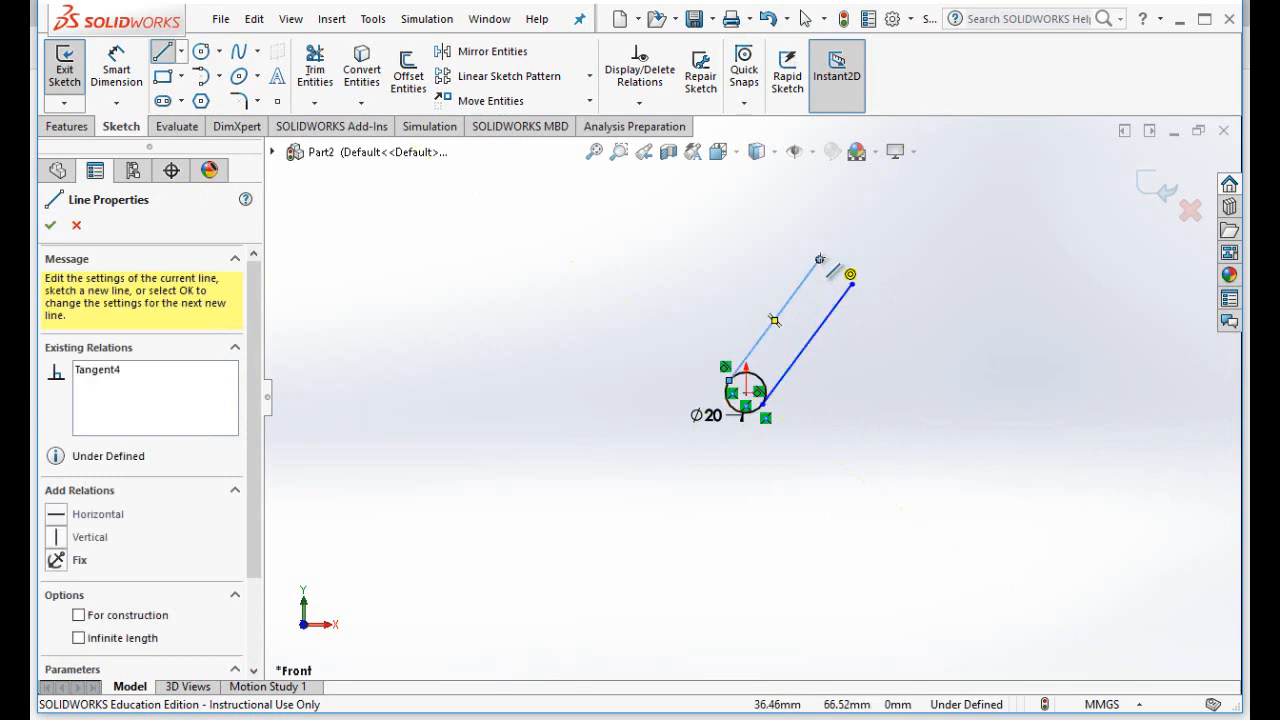
# - Extend both slanted lines rightward with horizontal lines, the lower about 90 mm long, and join their ends with a vertical line about 12 mm long
pyautogui.doubleClick(1035, 260)
pyautogui.click(852, 285)
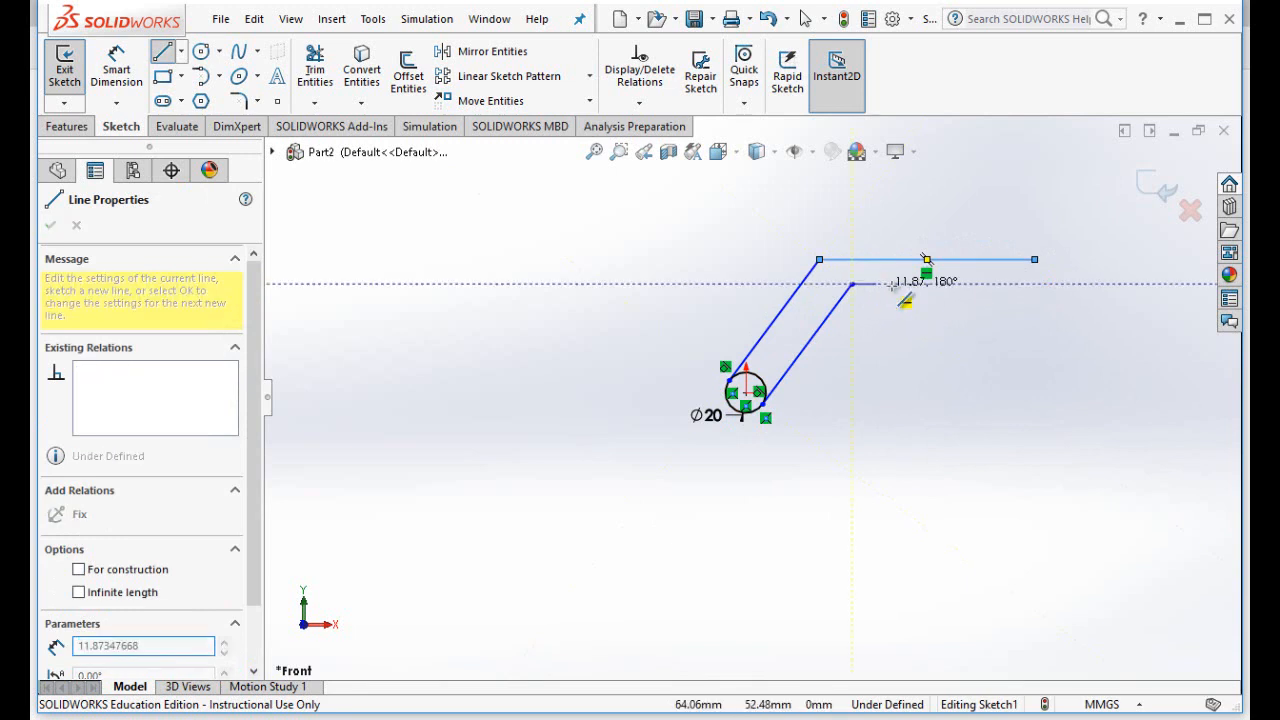
pyautogui.click(1034, 284)
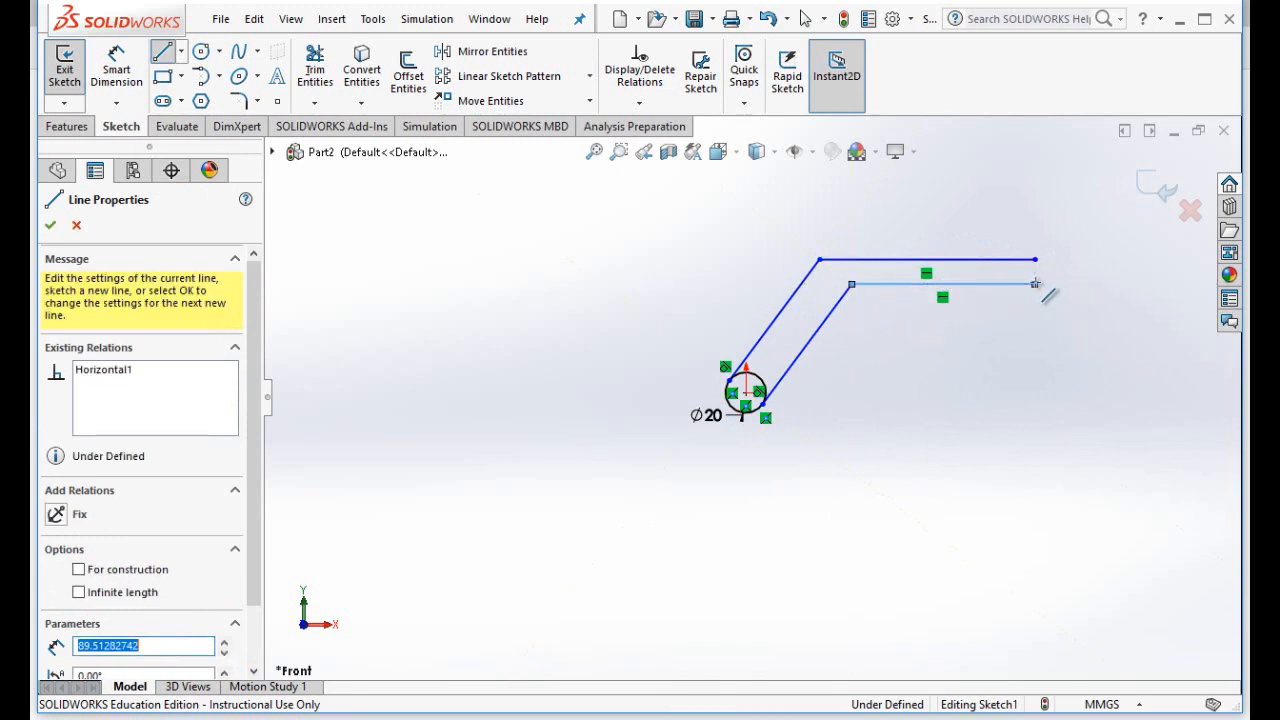
pyautogui.click(1034, 260)
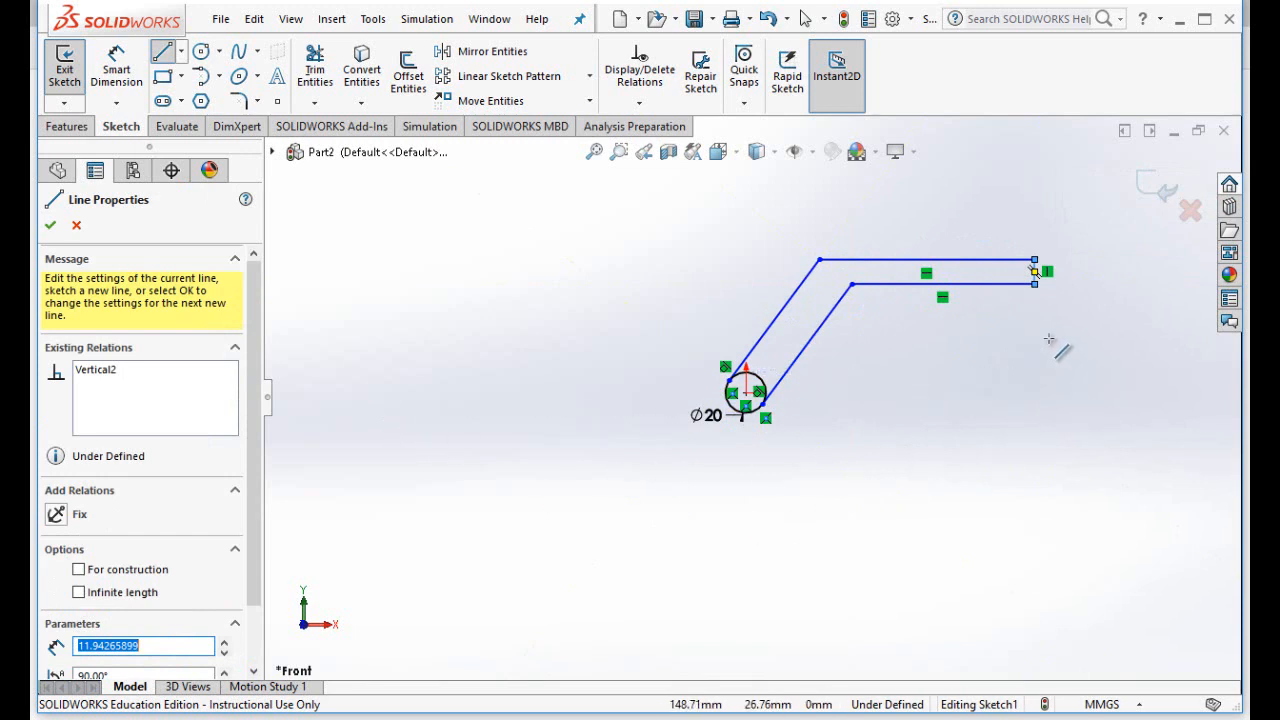
pyautogui.scroll(-3, 1042, 350)
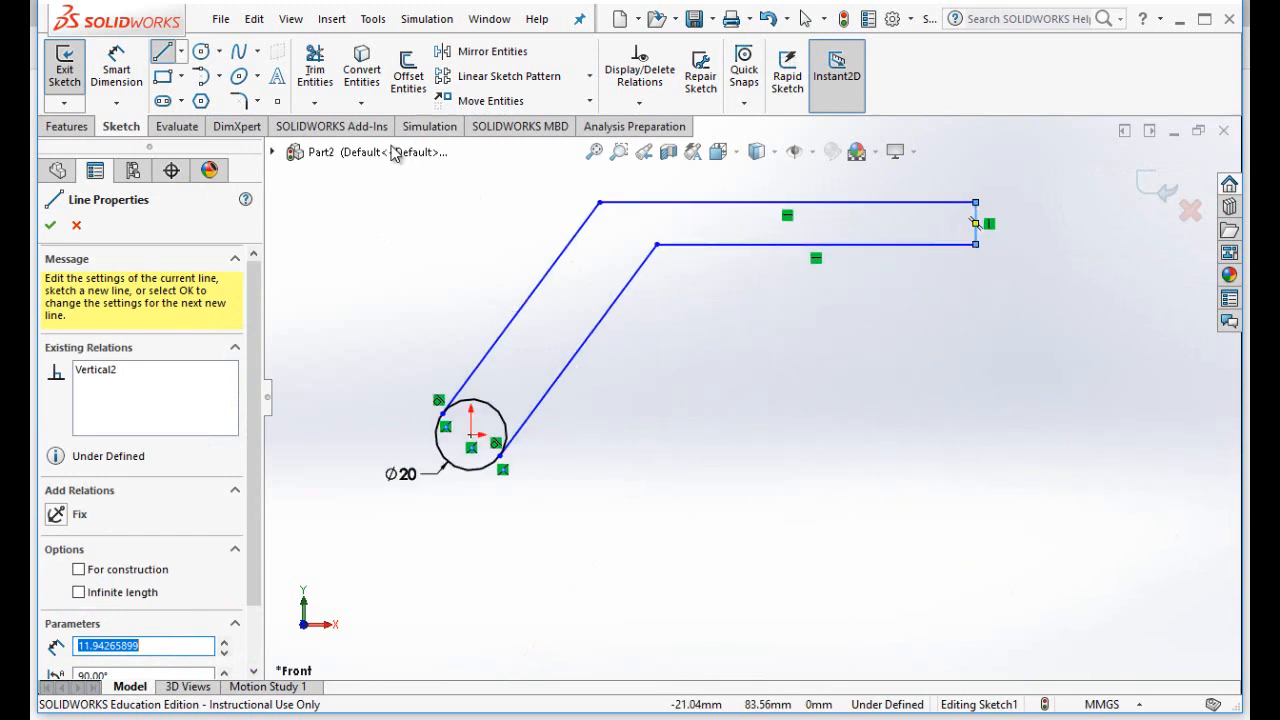
pyautogui.click(50, 225)
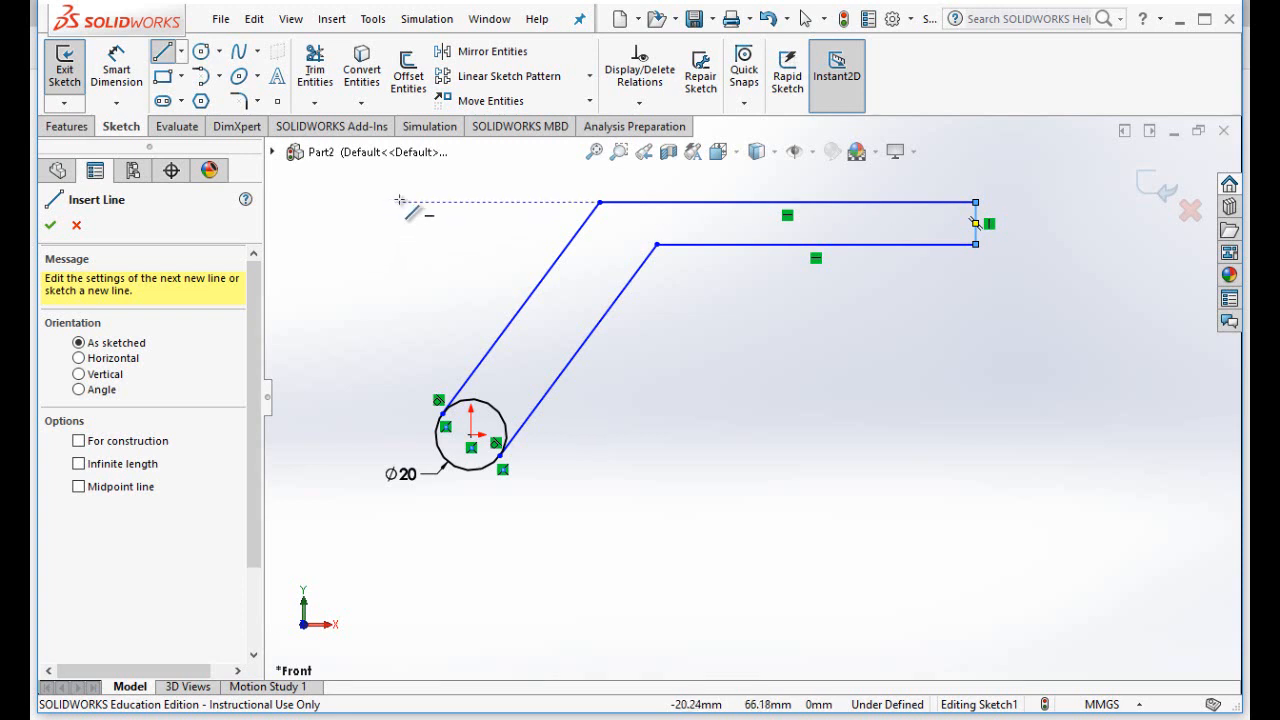
pyautogui.click(50, 227)
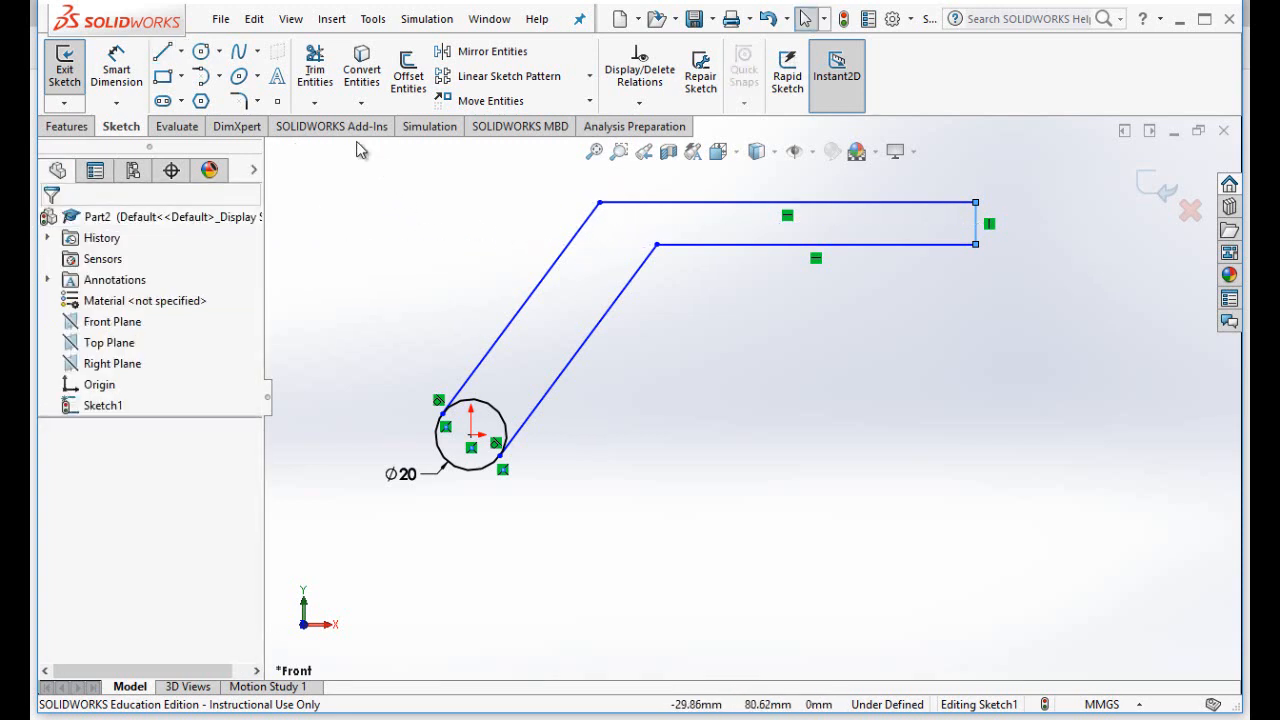
# - Trim away the circle's arc between the two tangent lines using Trim to closest
pyautogui.click(314, 103)
pyautogui.click(325, 128)
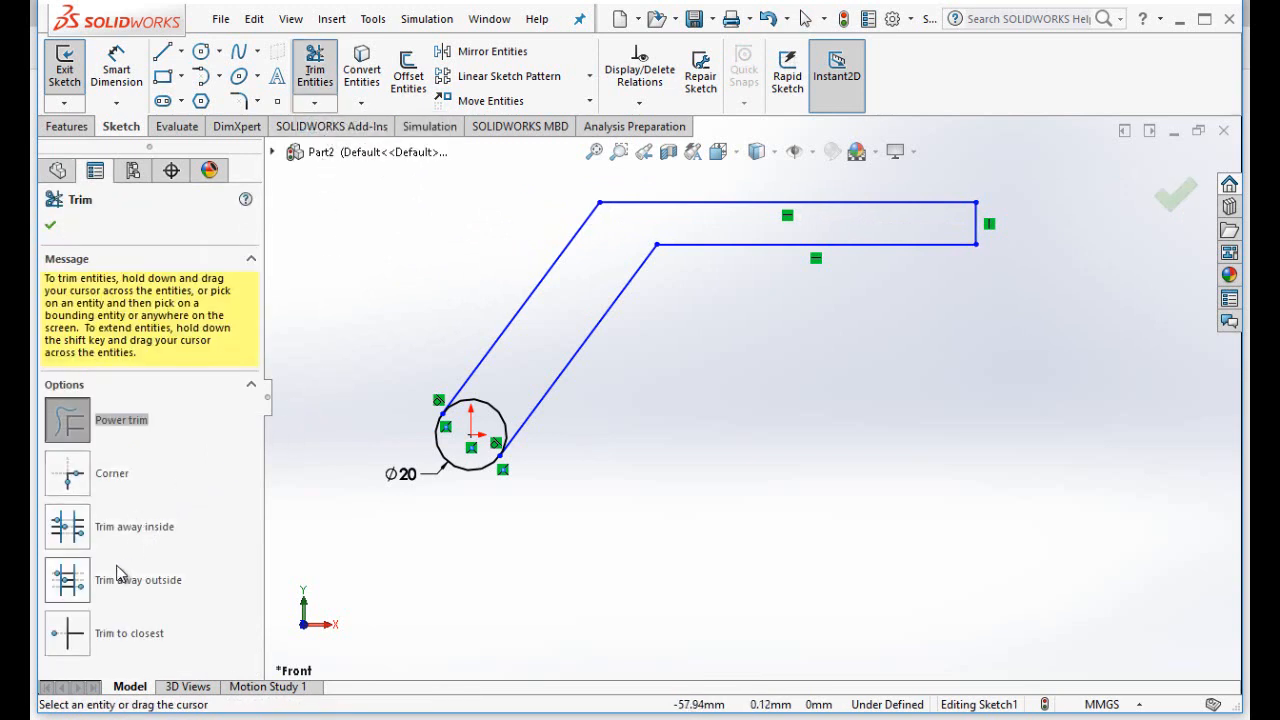
pyautogui.click(70, 632)
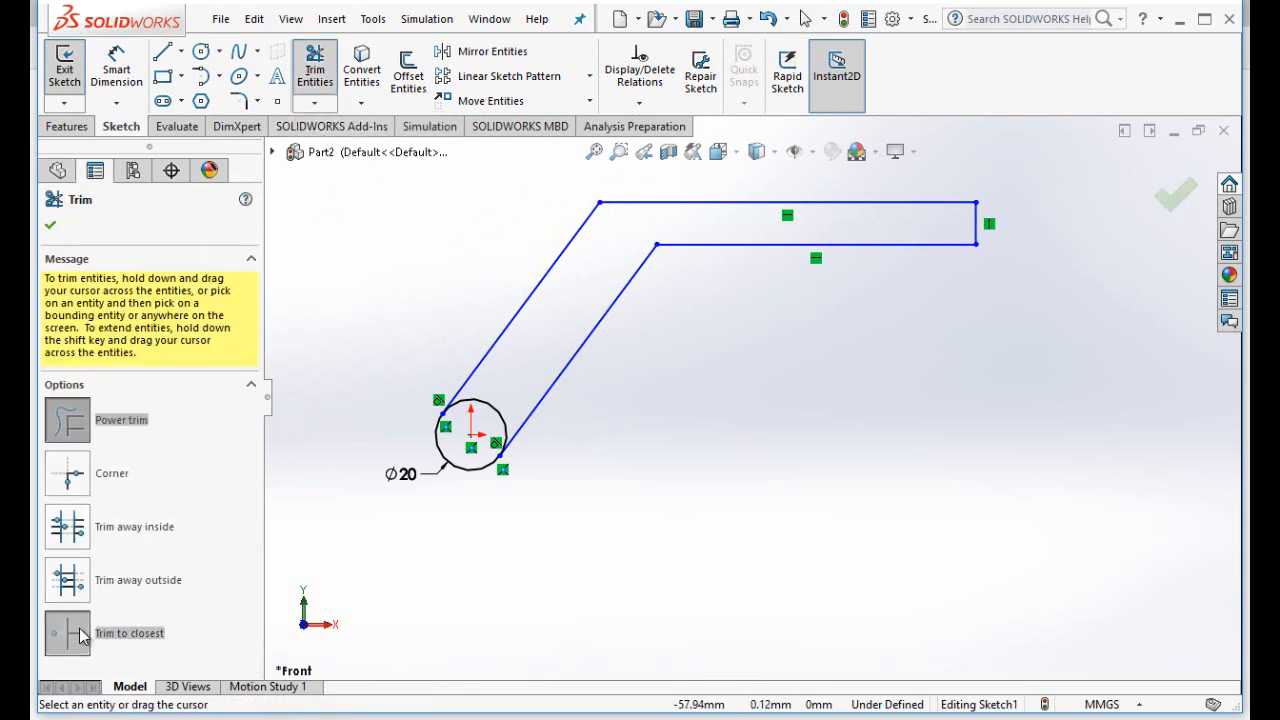
pyautogui.click(468, 406)
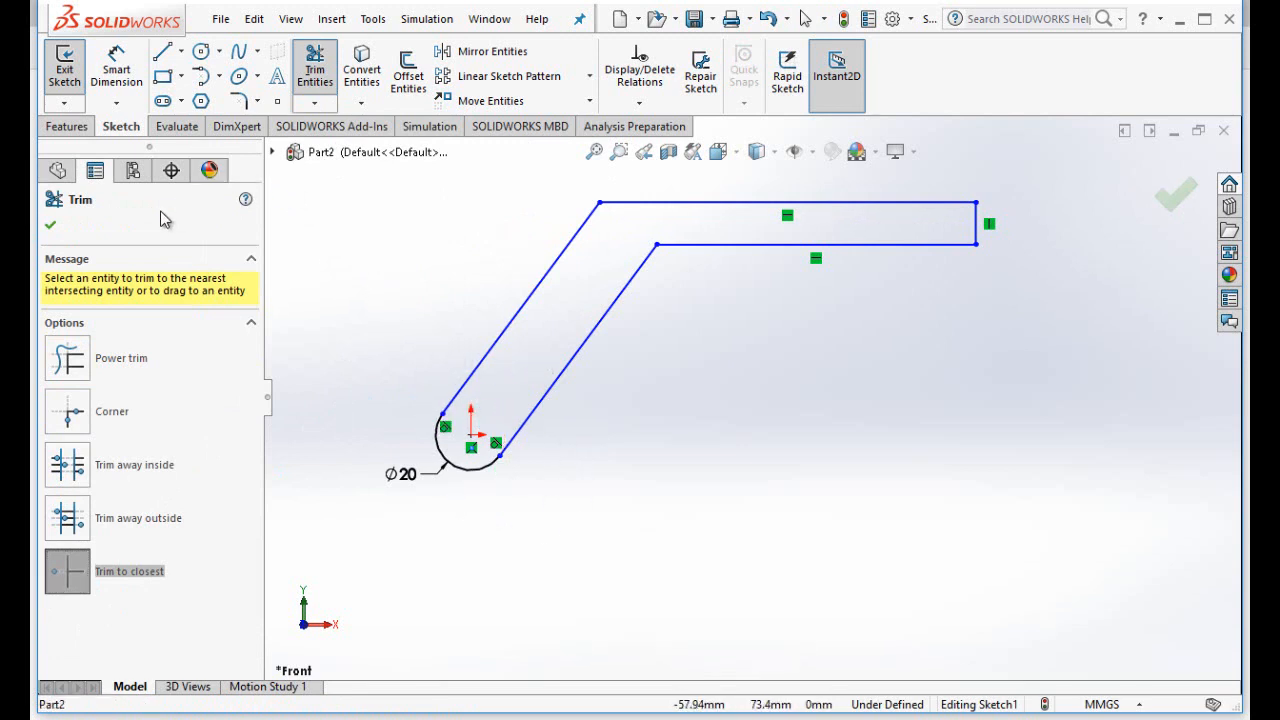
pyautogui.click(50, 227)
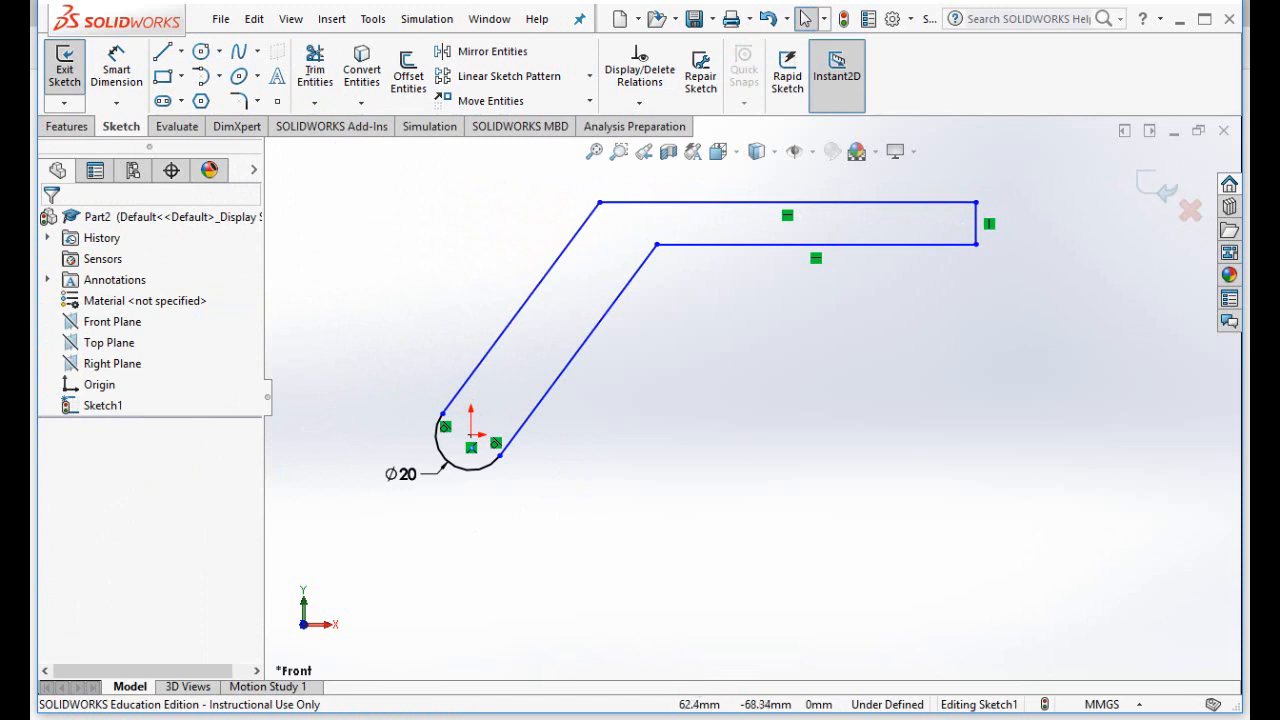
# - Check the profile drawing in the Mountainboard design PDF, then dimension the sketch's vertical end line to 20 mm
pyautogui.moveTo(755, 718)
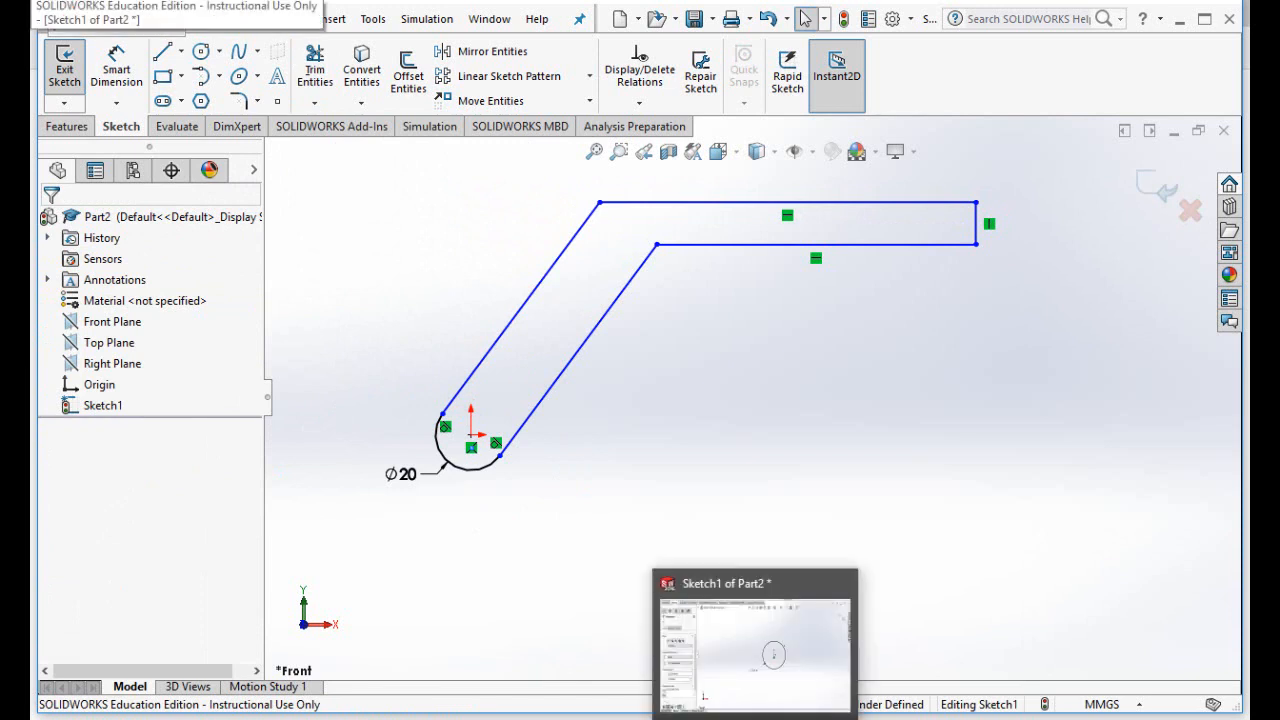
pyautogui.click(722, 718)
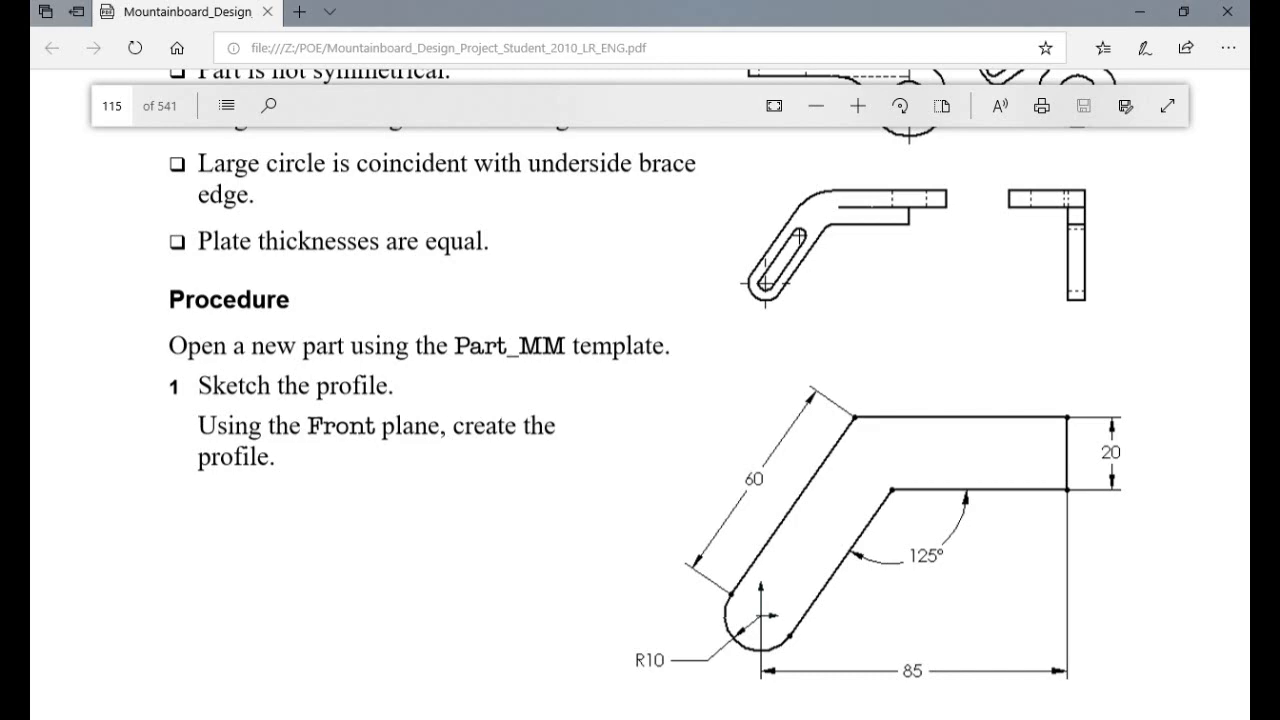
pyautogui.click(755, 718)
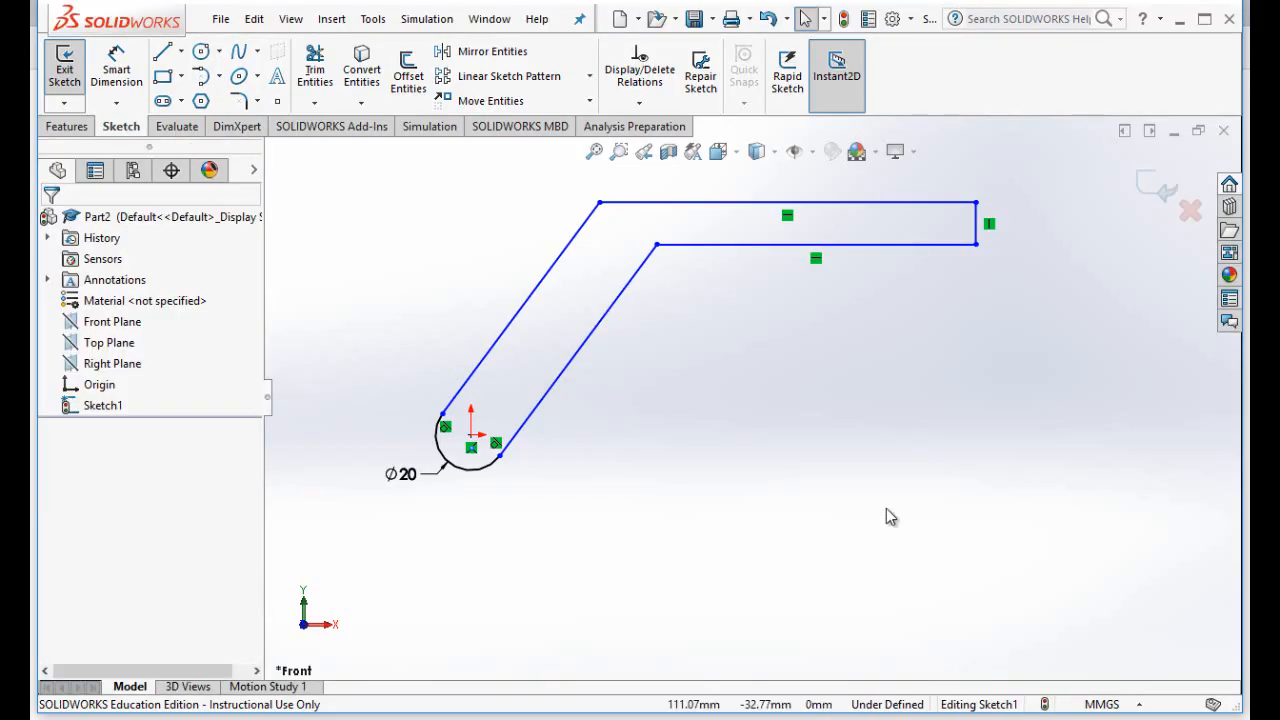
pyautogui.click(116, 70)
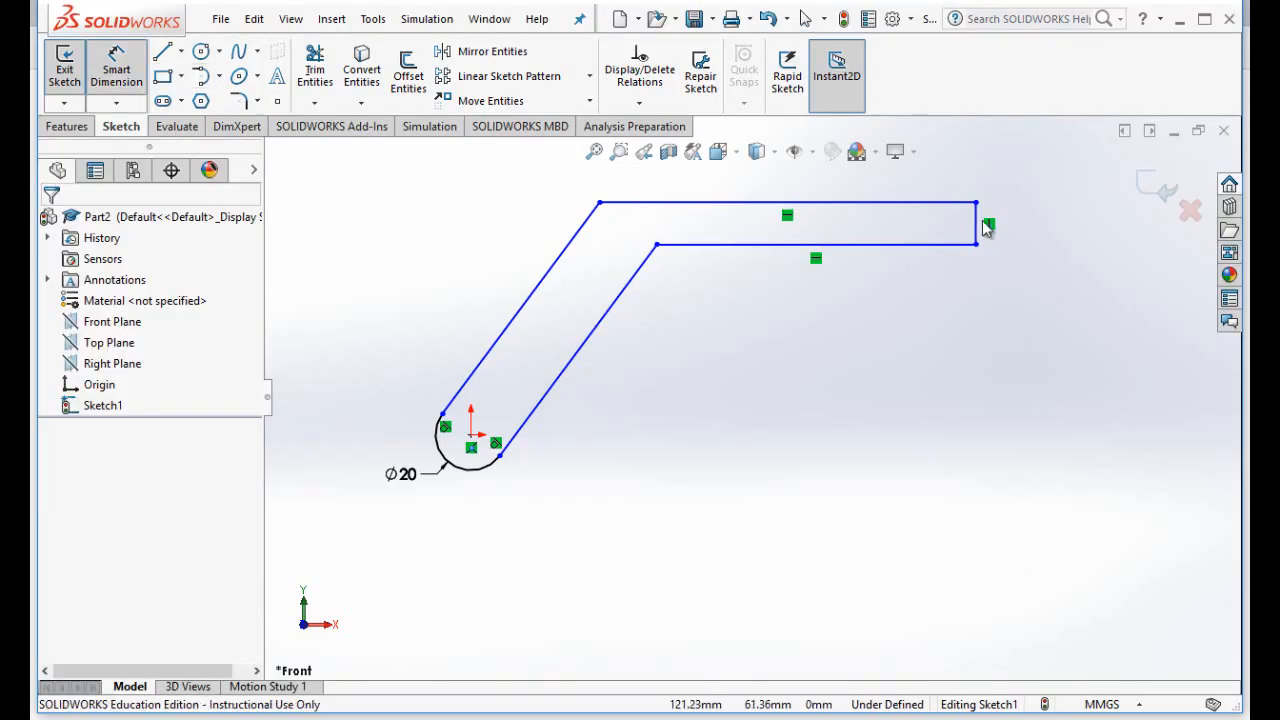
pyautogui.click(978, 222)
pyautogui.click(1065, 240)
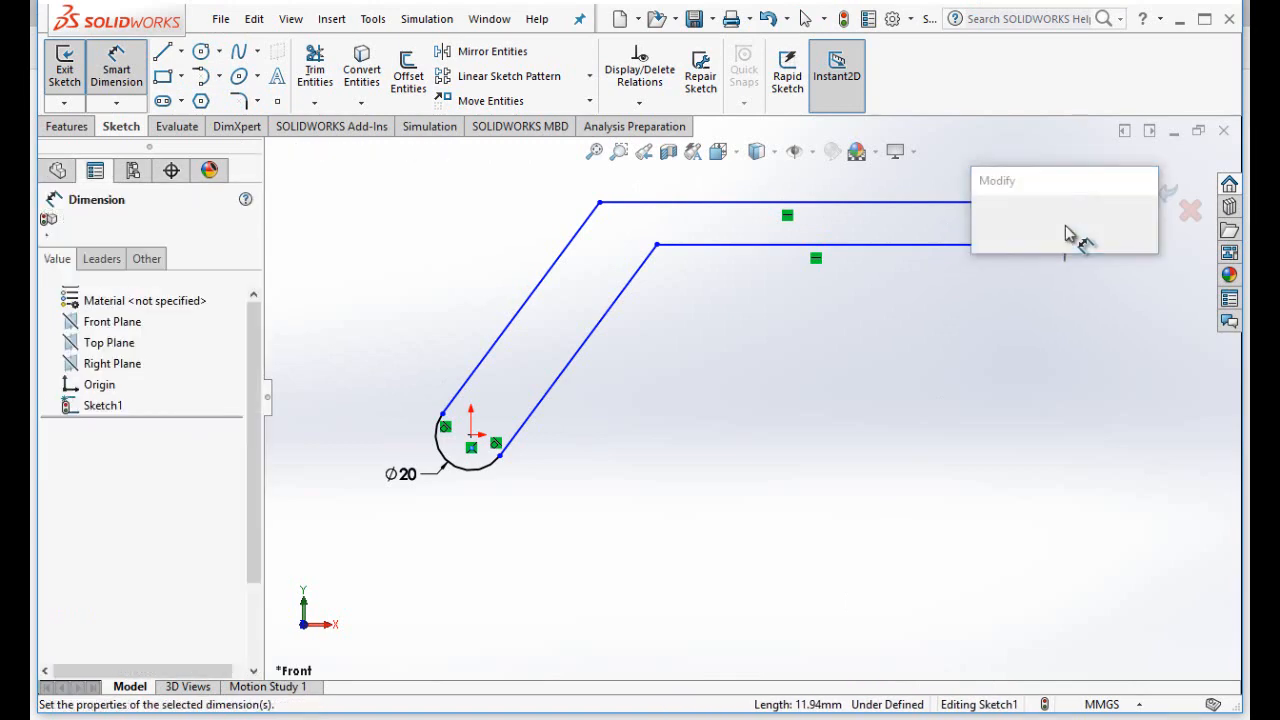
pyautogui.write('20mm')
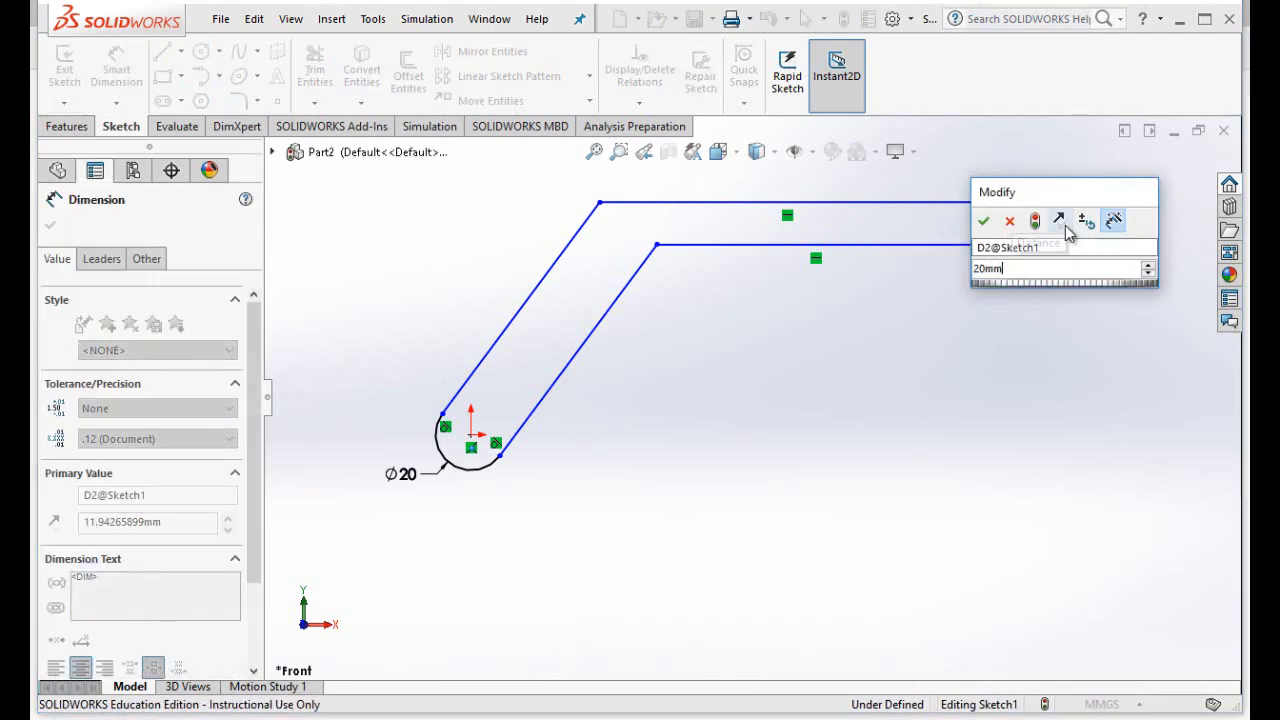
pyautogui.click(985, 222)
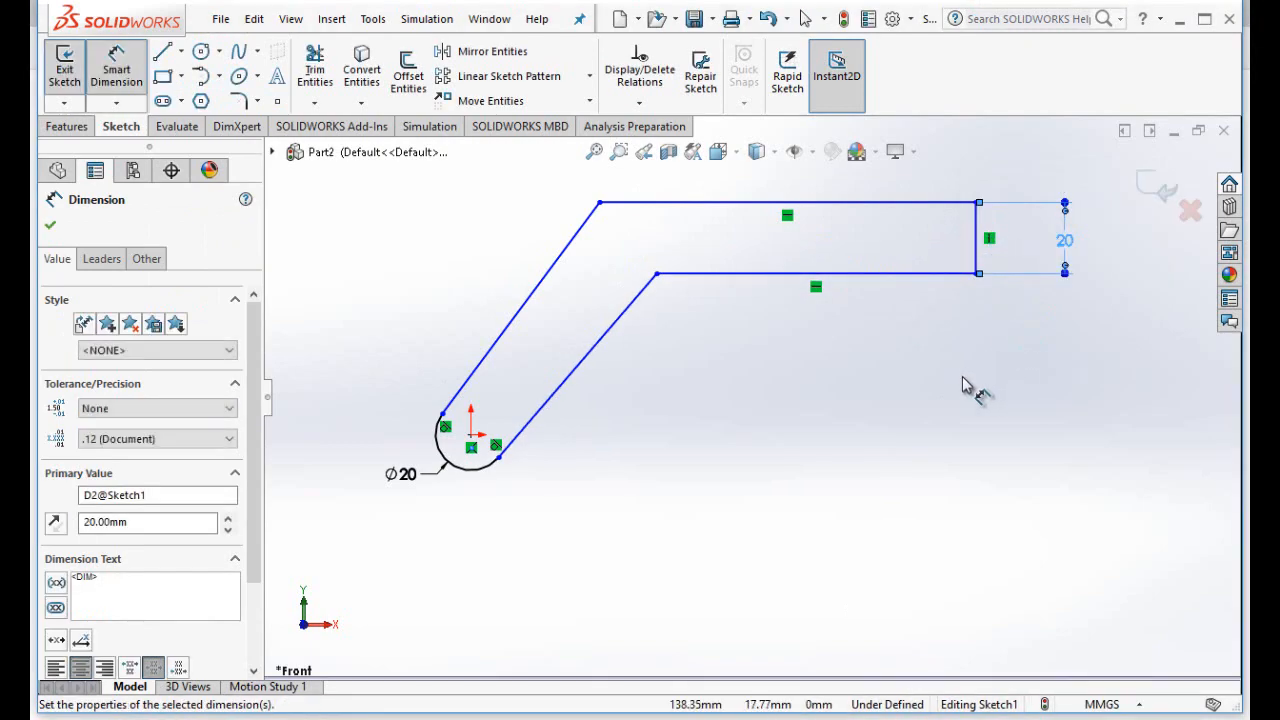
# - Consult the PDF profile drawing again and dimension the angle between the lower slanted line and the lower horizontal line to 125°
pyautogui.hotkey('alt', 'Tab')
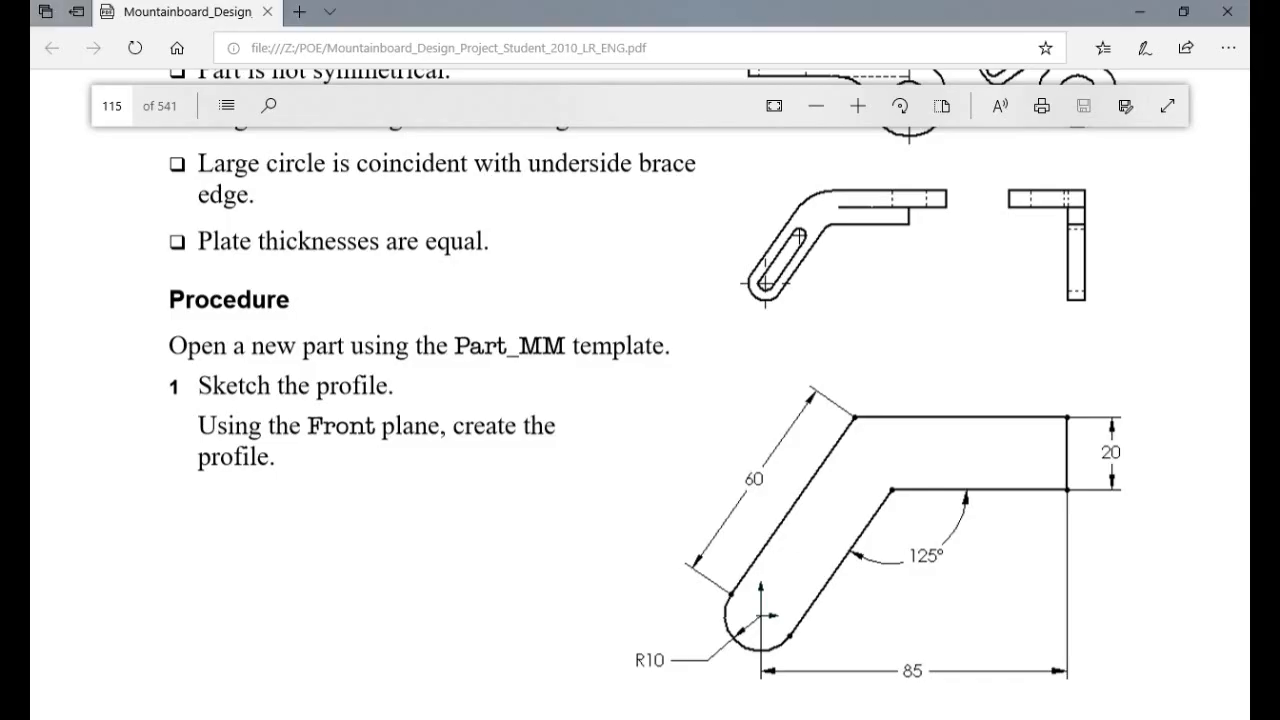
pyautogui.hotkey('alt', 'Tab')
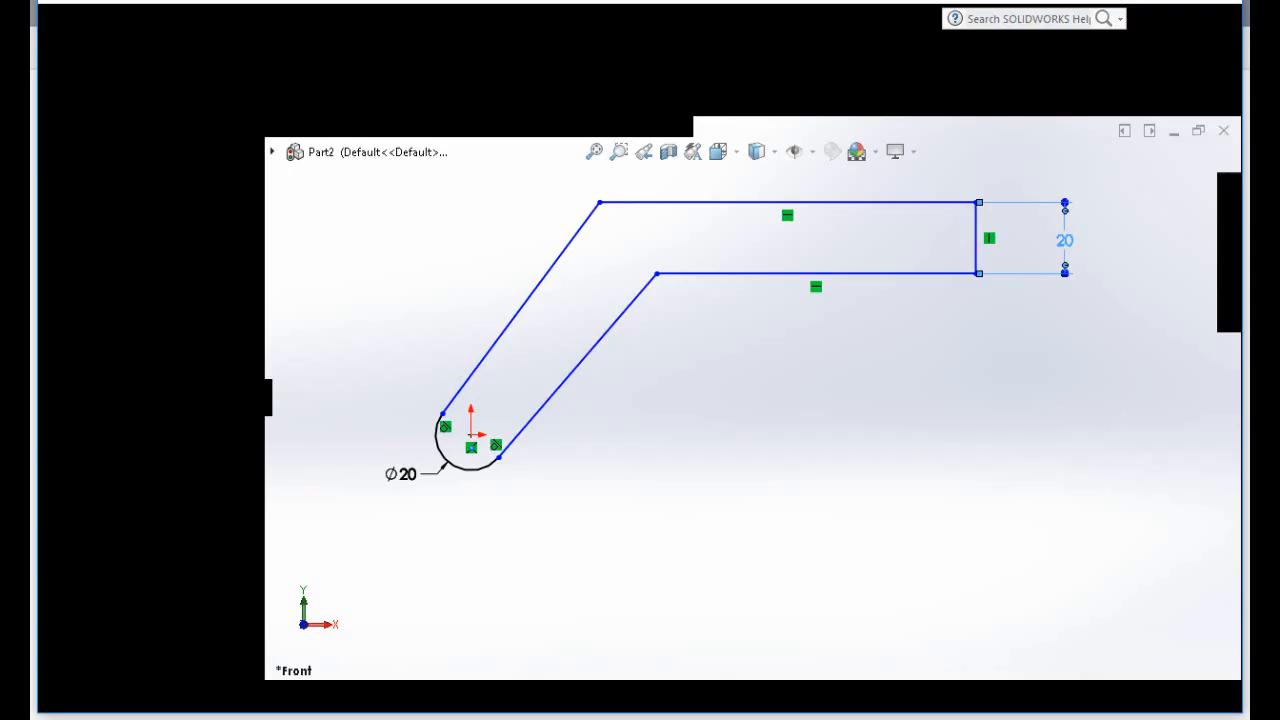
pyautogui.click(635, 313)
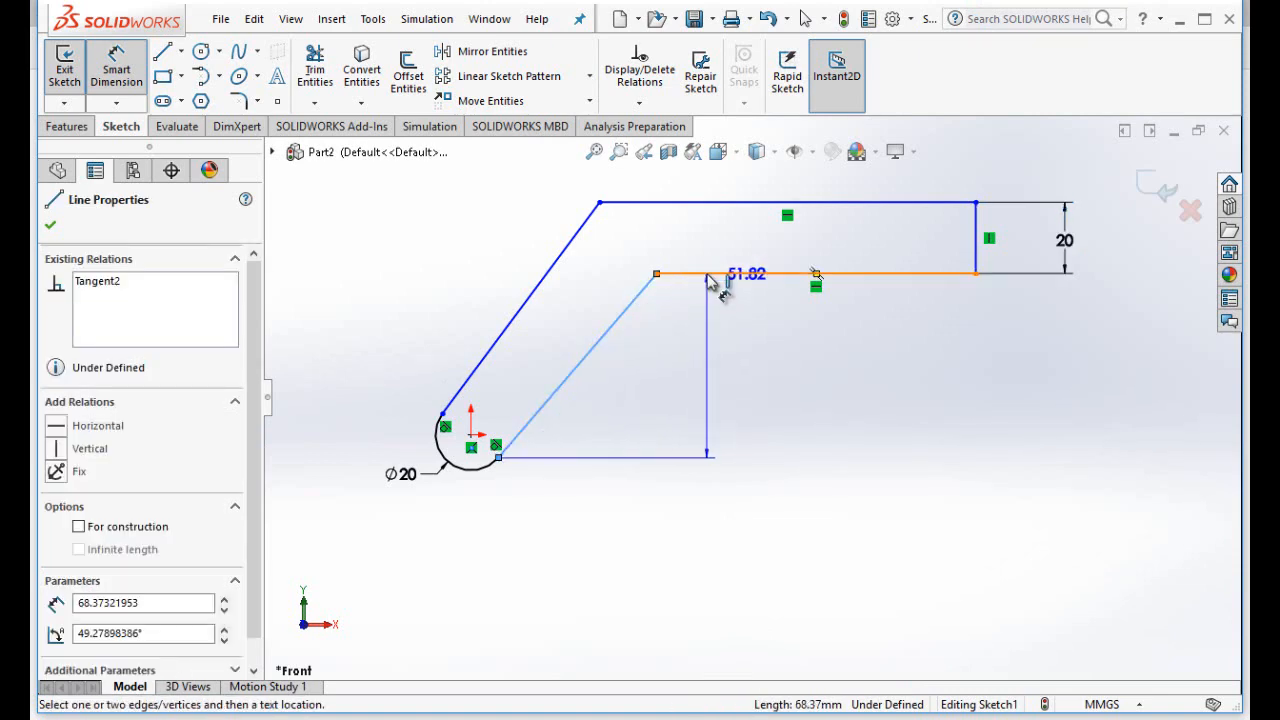
pyautogui.click(740, 275)
pyautogui.click(718, 350)
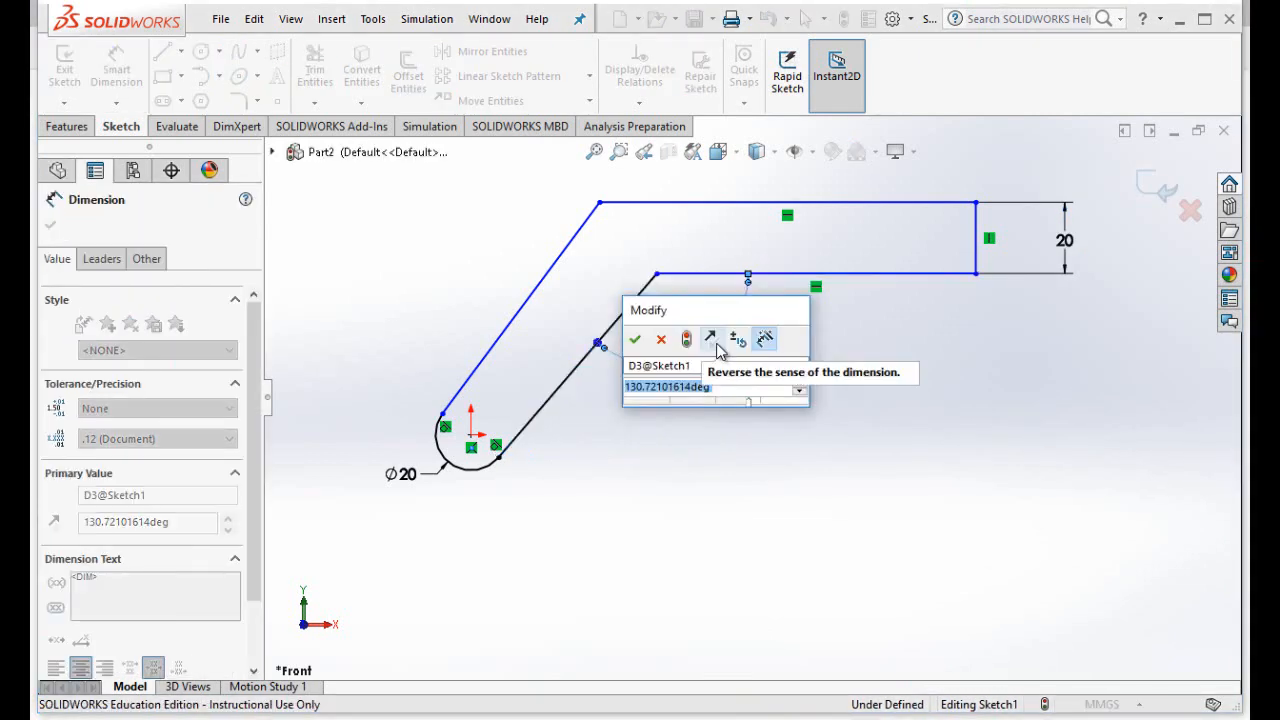
pyautogui.write('125')
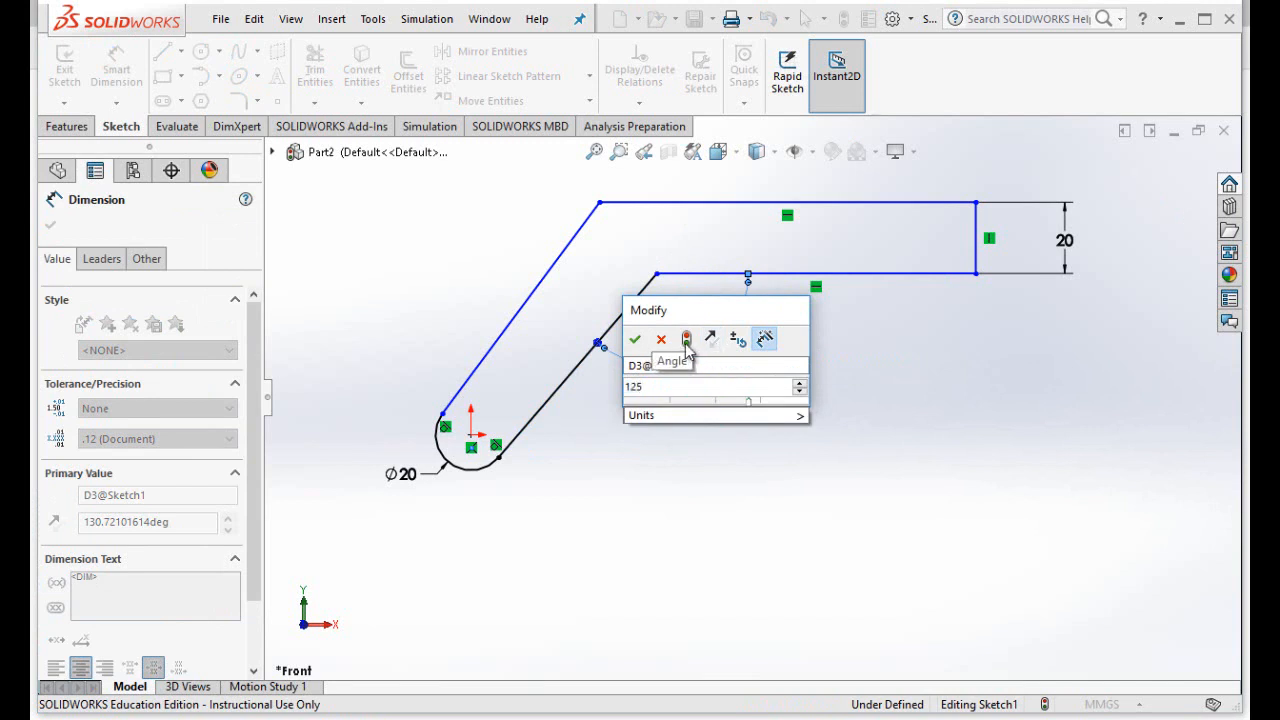
pyautogui.click(637, 341)
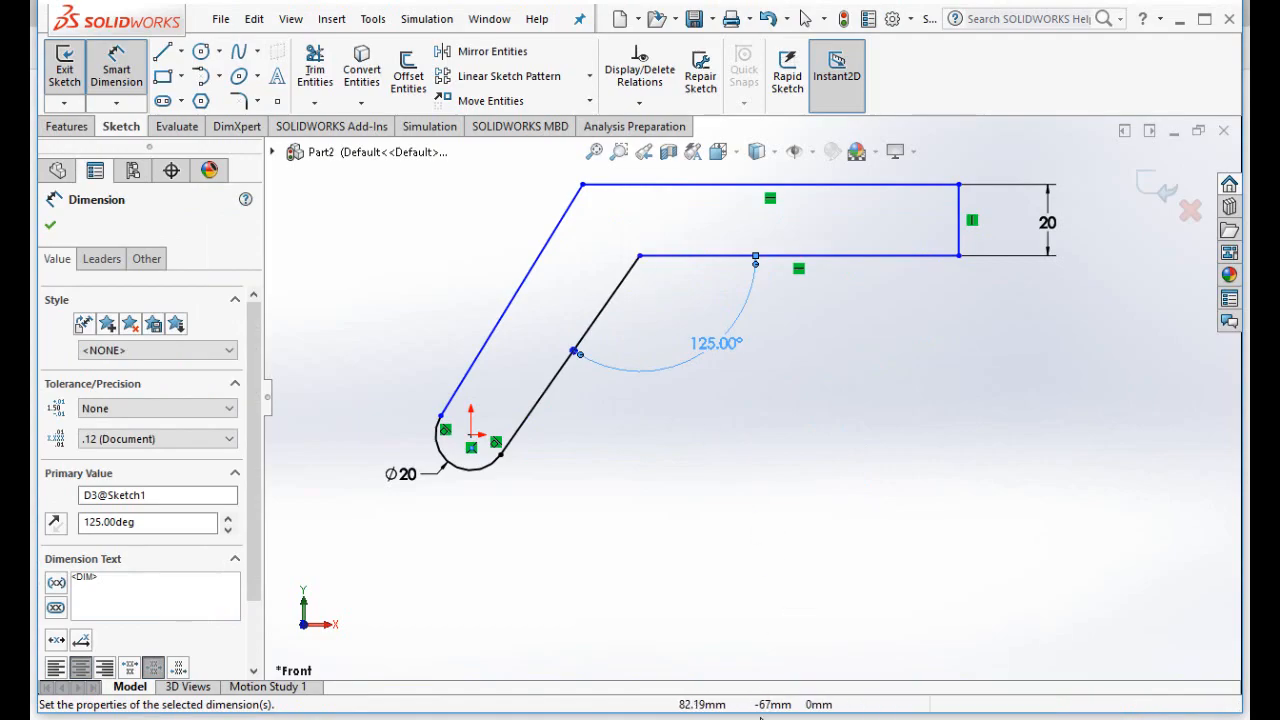
# - Check the PDF profile drawing, then dimension the horizontal distance from the origin to the lower end of the vertical line to 85 mm
pyautogui.hotkey('alt', 'Tab')
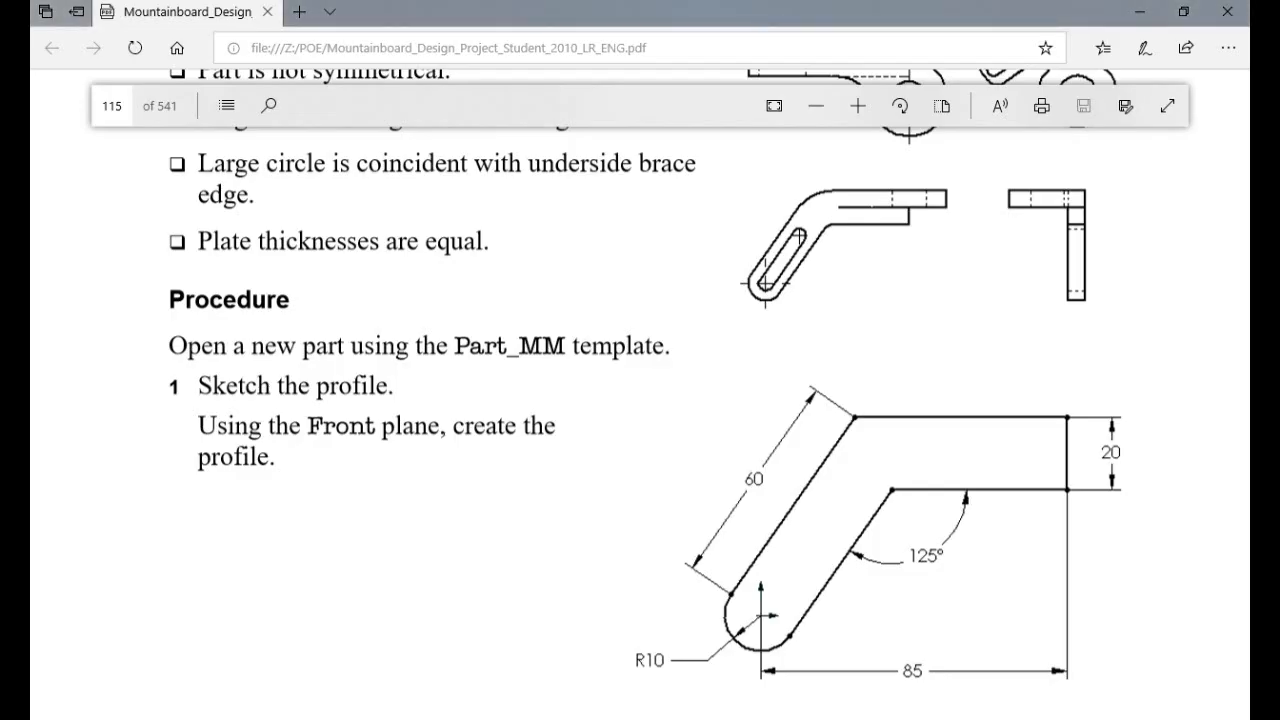
pyautogui.hotkey('alt', 'Tab')
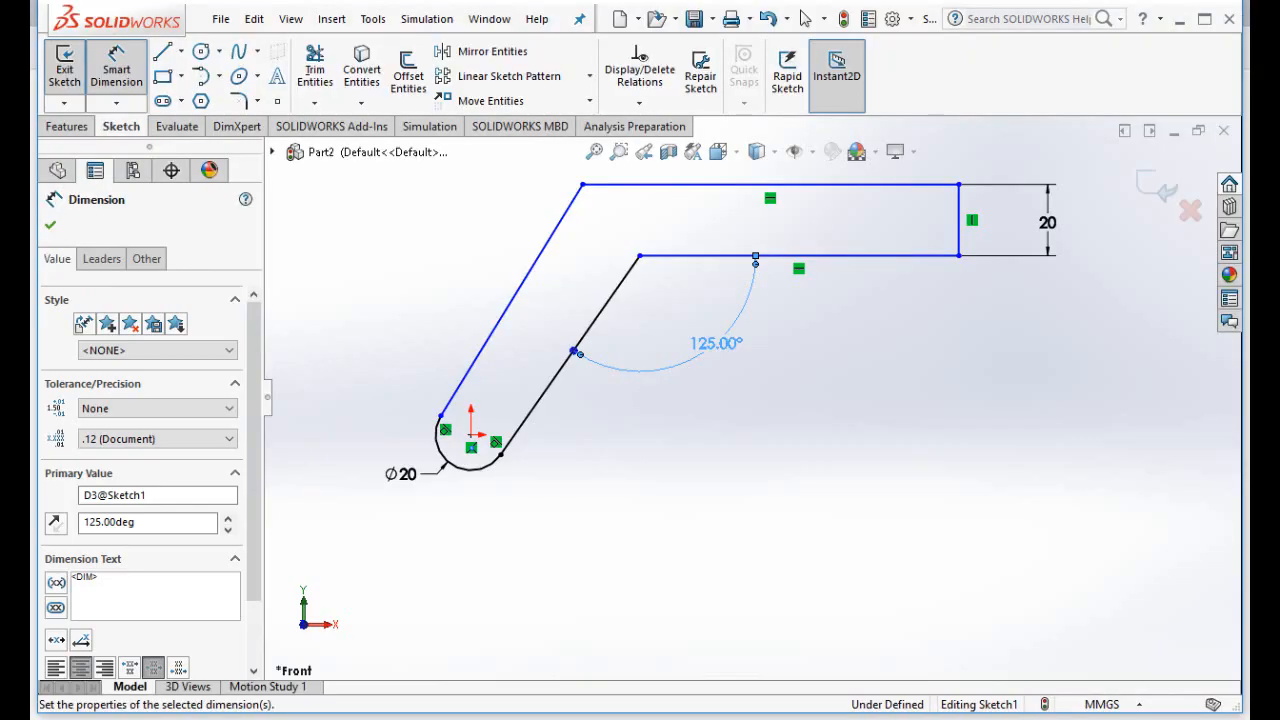
pyautogui.click(472, 437)
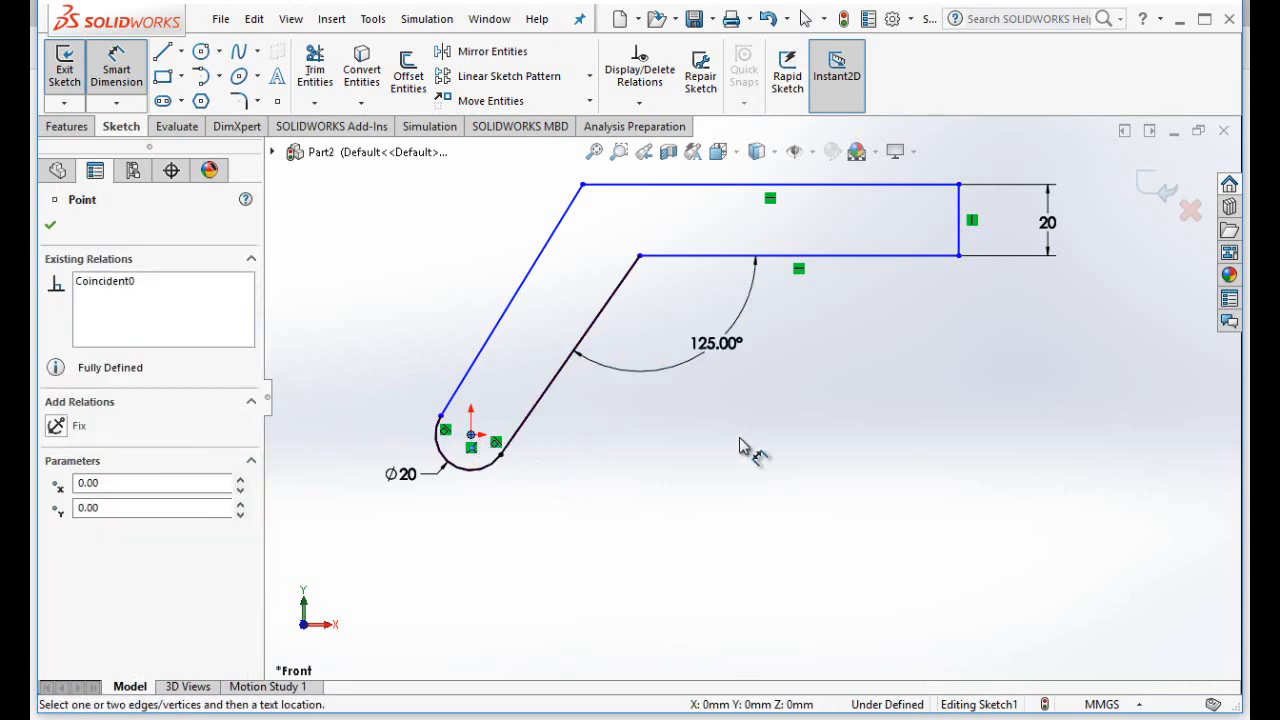
pyautogui.click(958, 256)
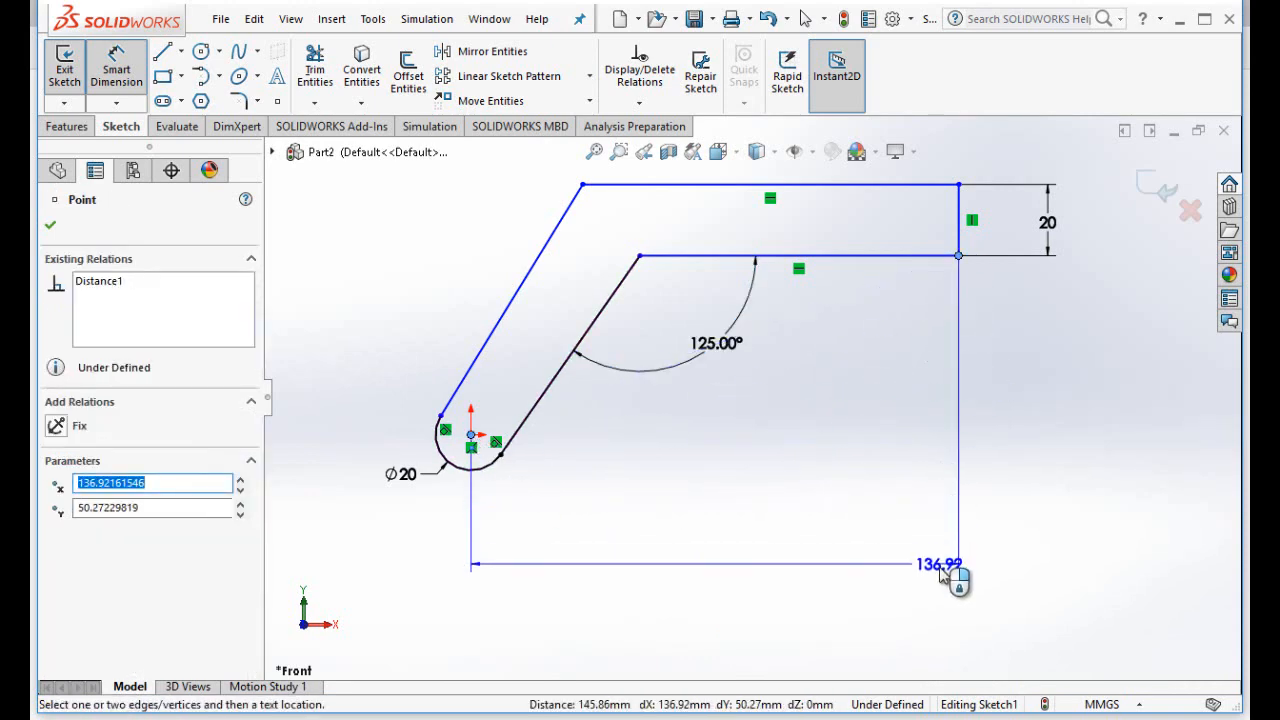
pyautogui.click(955, 572)
pyautogui.write('85mm')
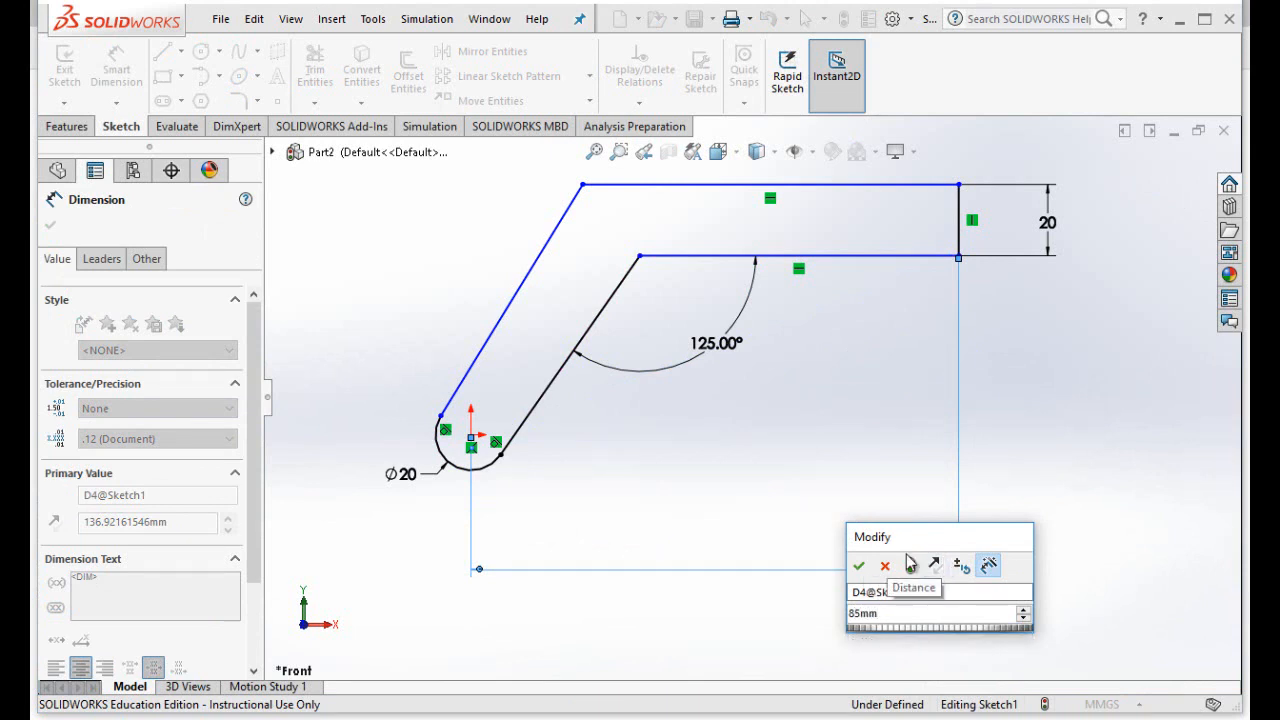
pyautogui.click(858, 566)
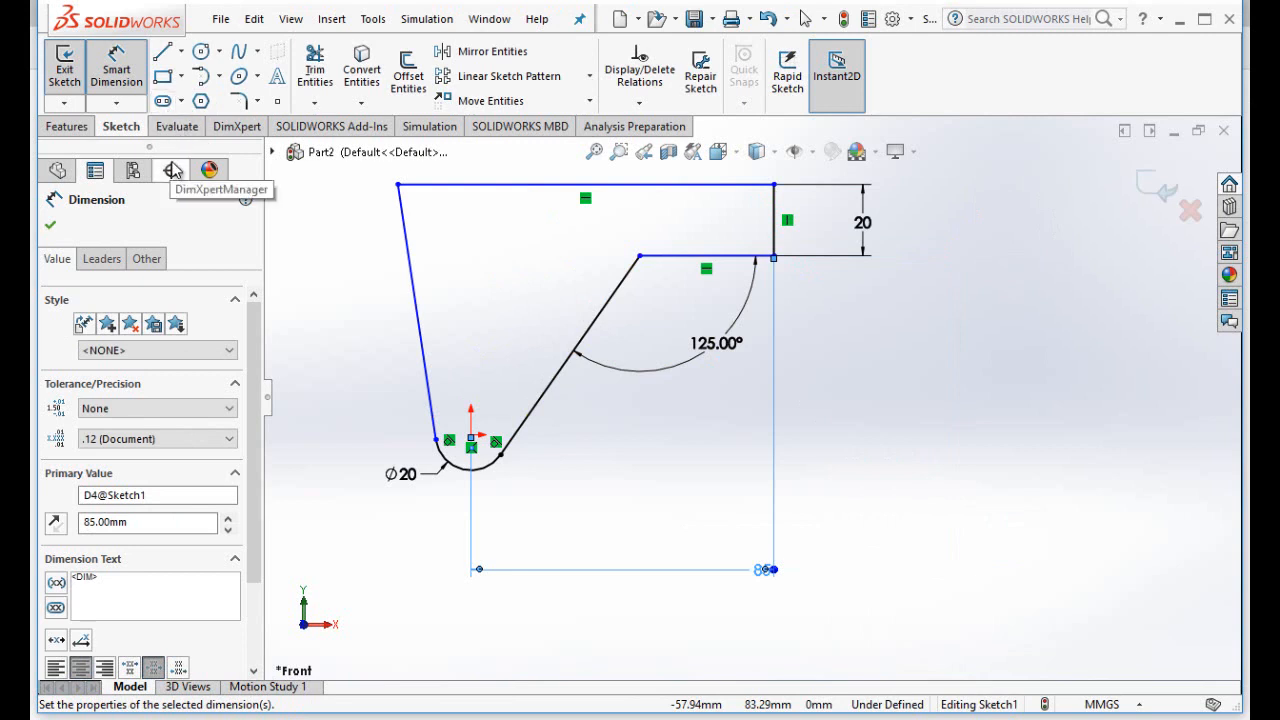
# - Dimension the angle between the upper slanted line and the upper horizontal line to 125°
pyautogui.click(411, 247)
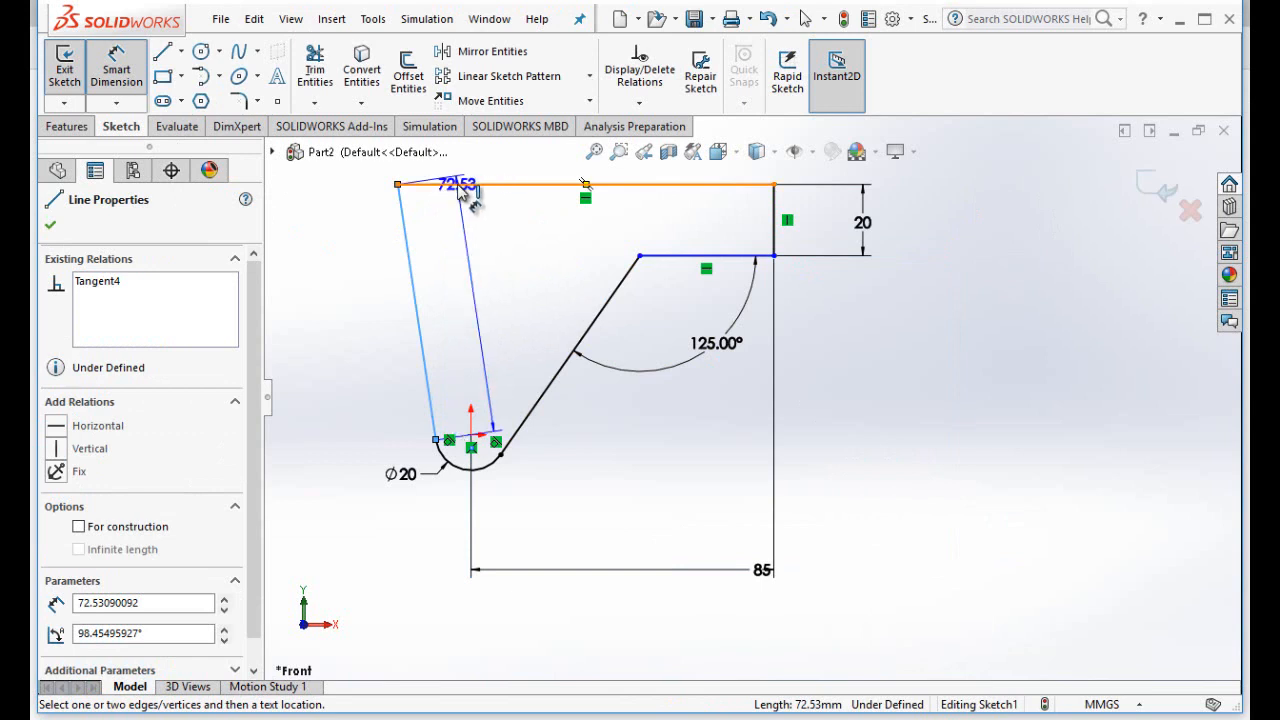
pyautogui.click(462, 187)
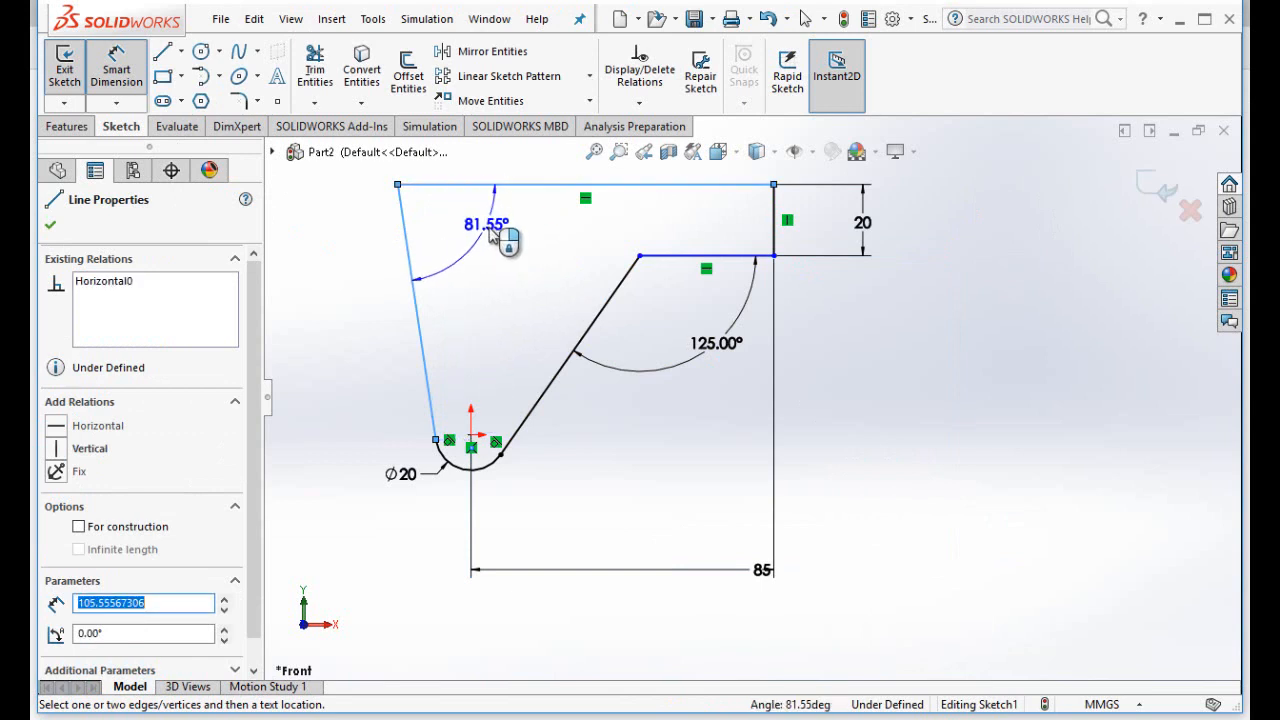
pyautogui.click(490, 234)
pyautogui.write('1')
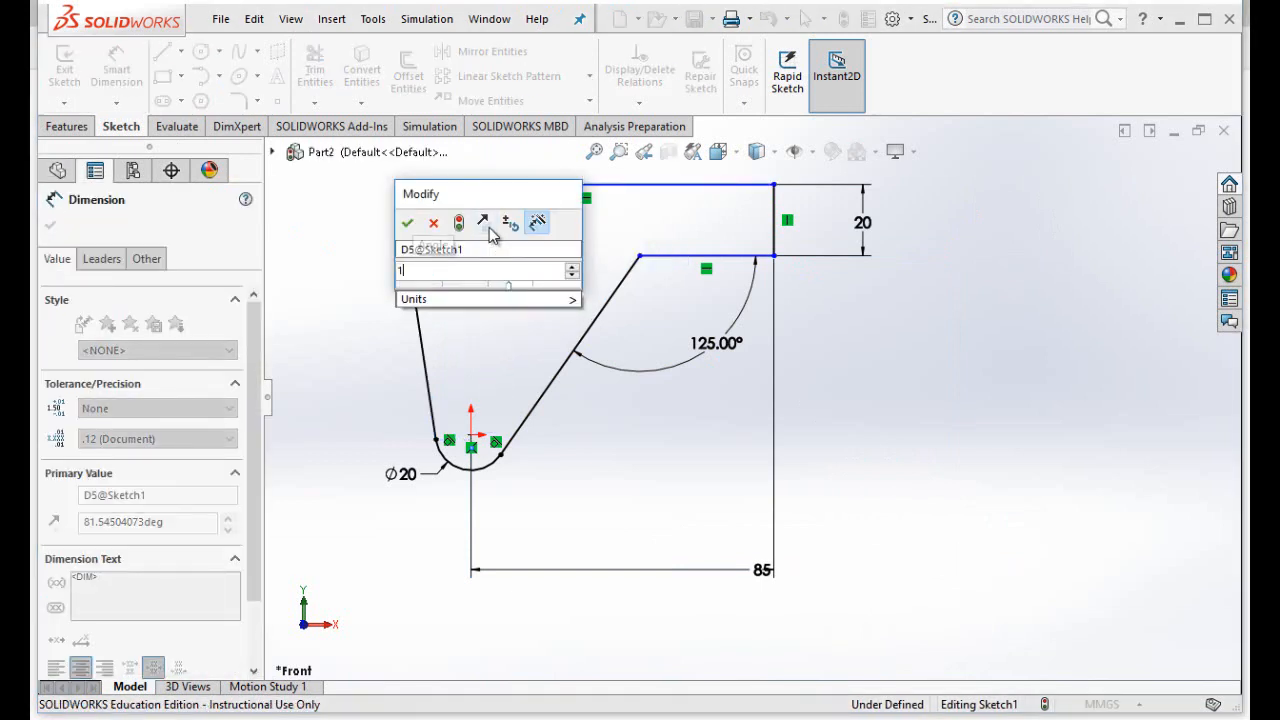
pyautogui.write('25')
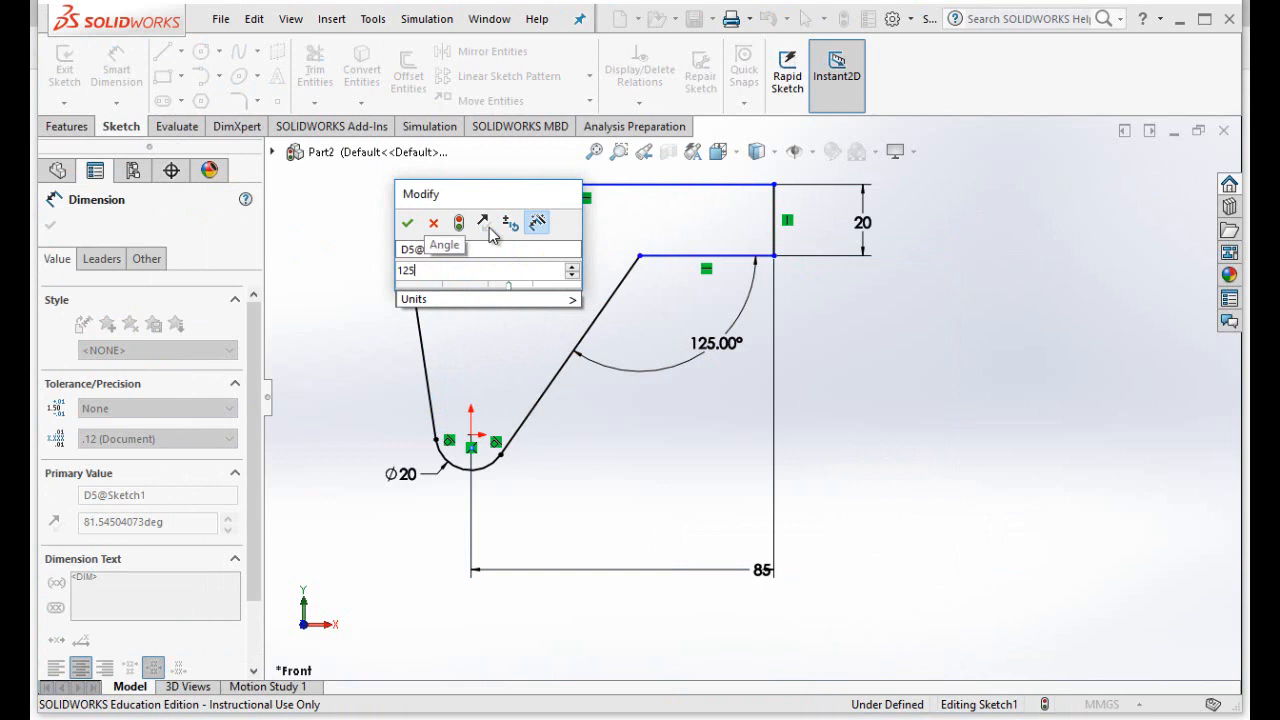
pyautogui.click(409, 223)
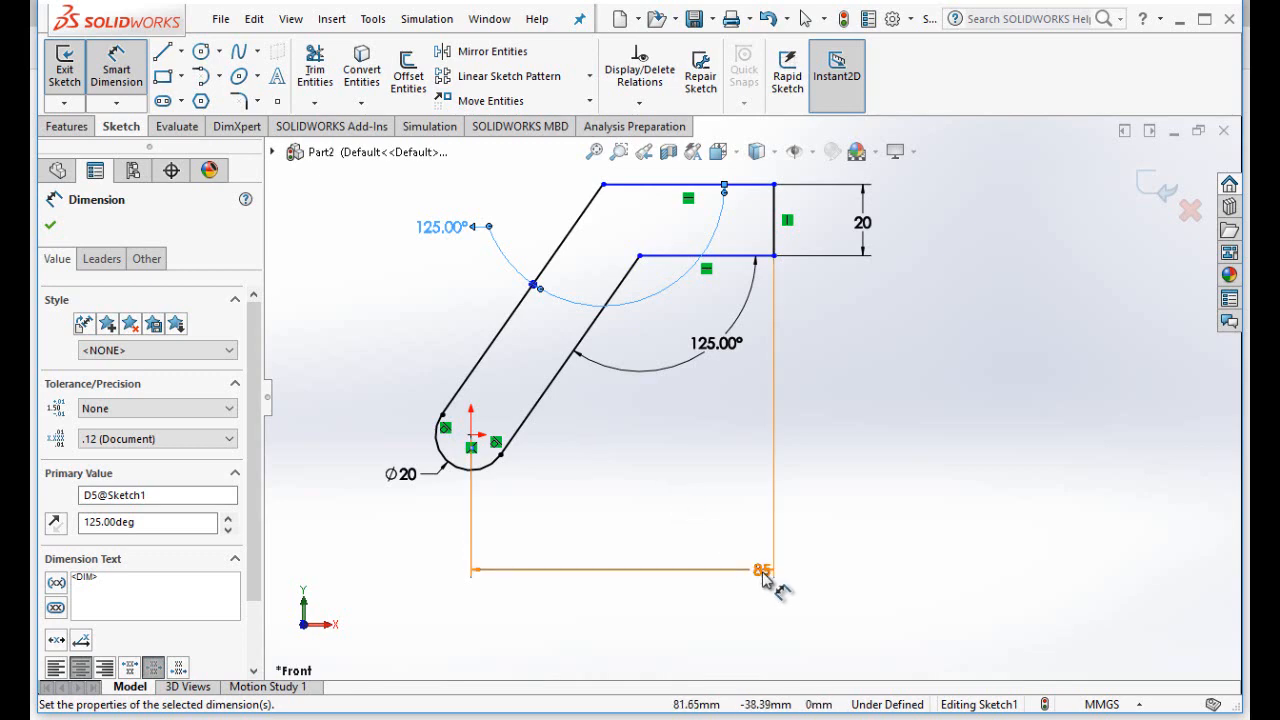
# - Dimension the upper slanted line's length to 60 mm, comparing the sketch with the profile drawing in the PDF
pyautogui.hotkey('alt', 'Tab')
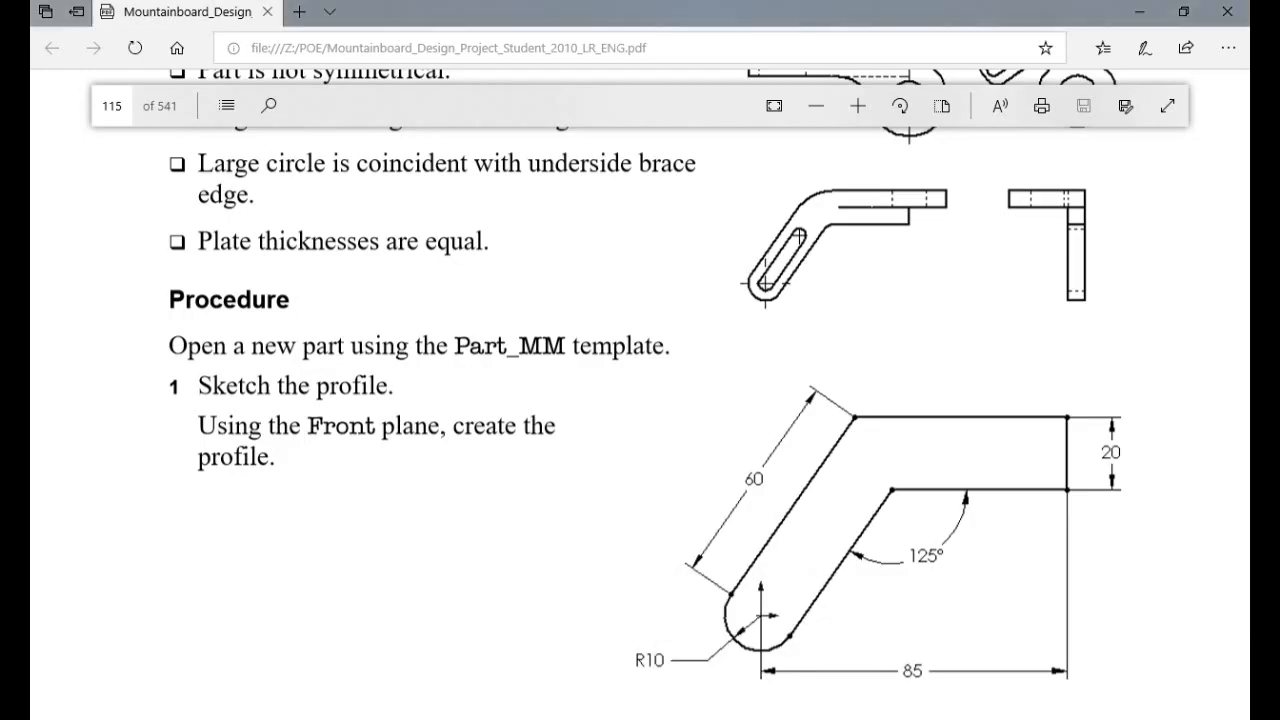
pyautogui.hotkey('alt', 'Tab')
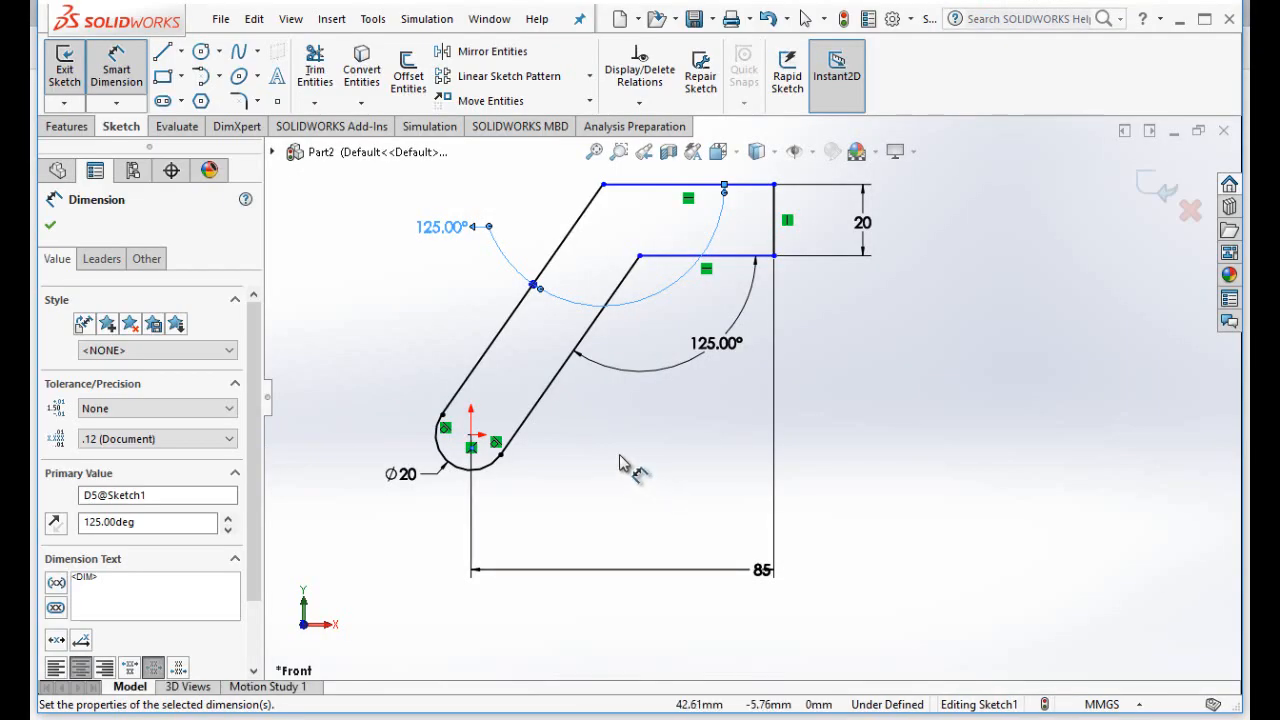
pyautogui.click(500, 358)
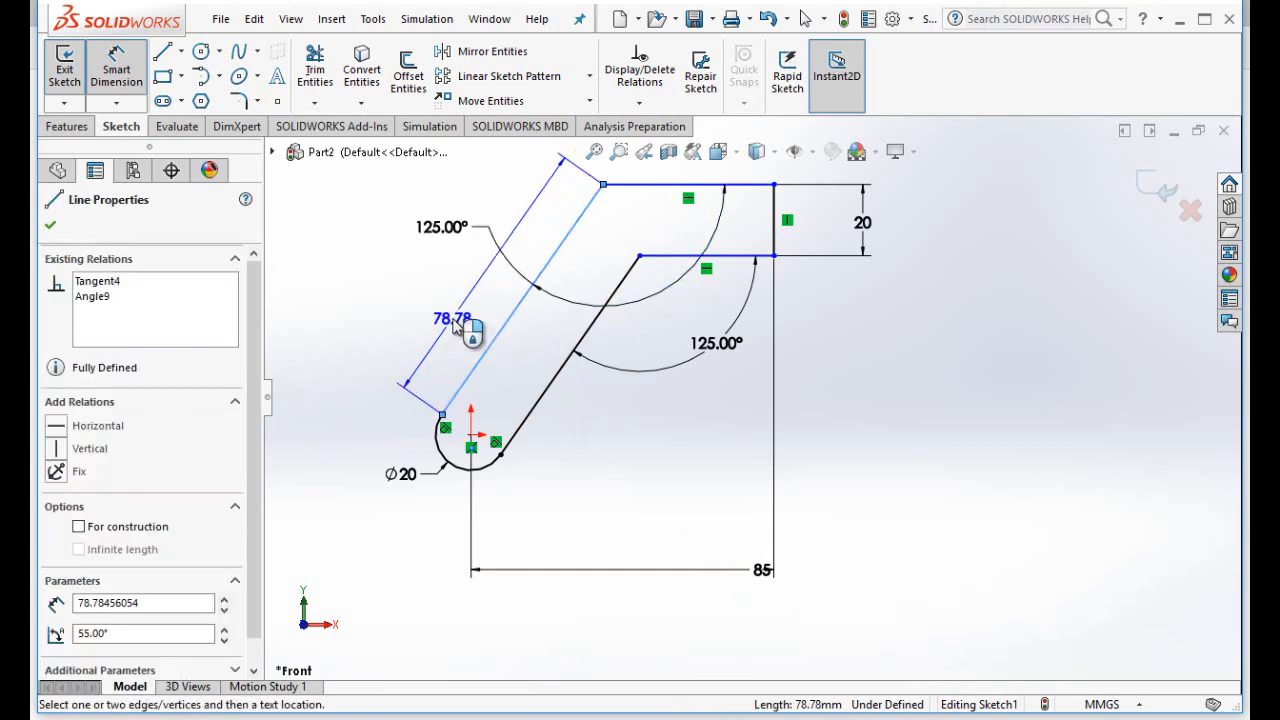
pyautogui.click(455, 326)
pyautogui.write('60mm')
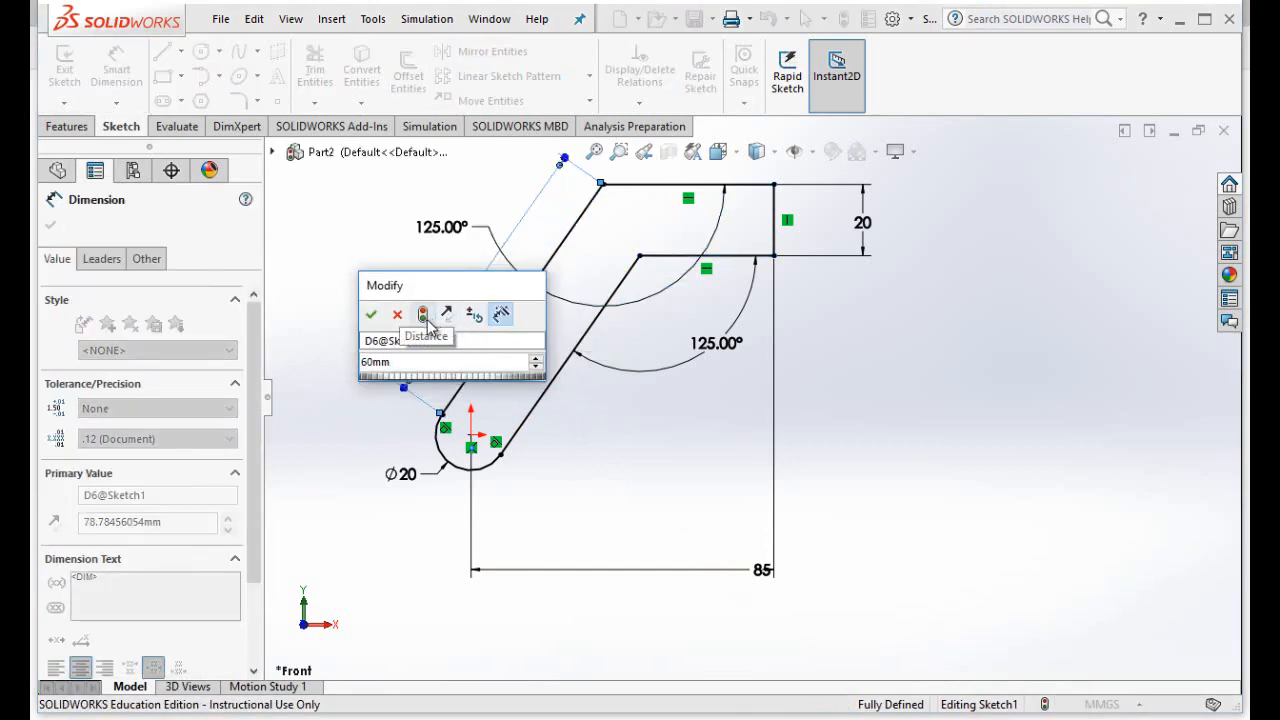
pyautogui.click(370, 314)
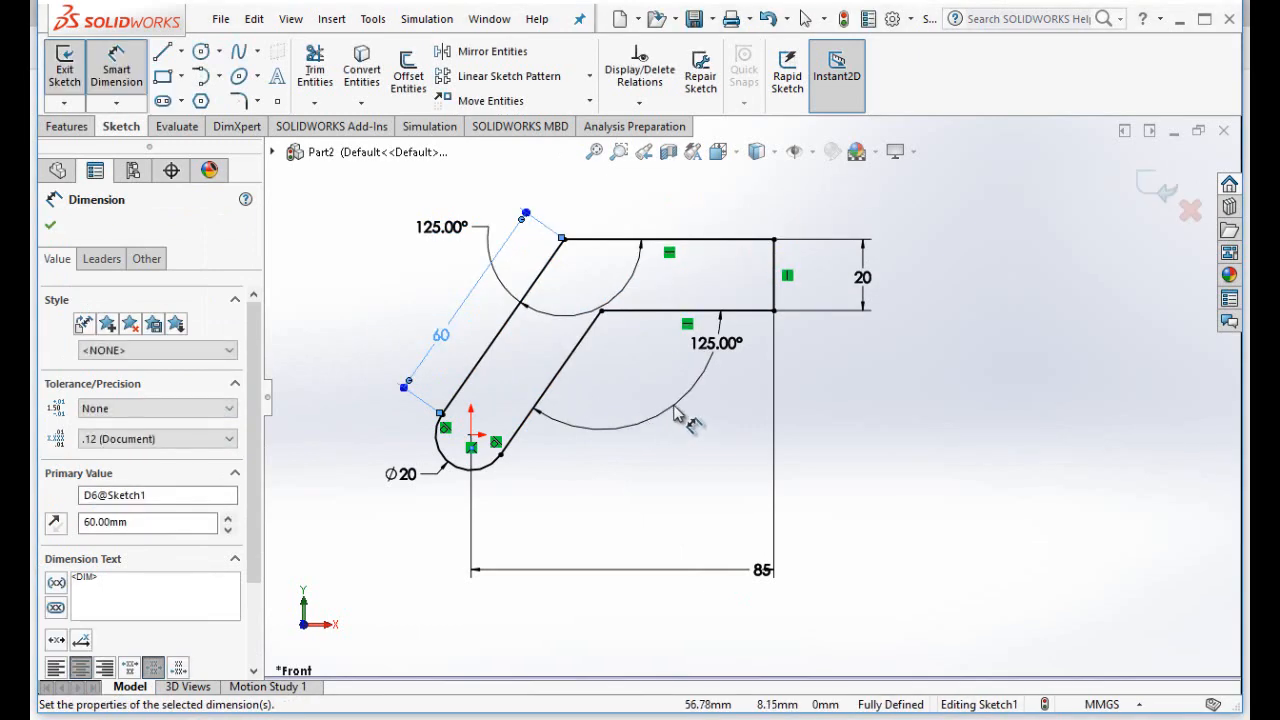
pyautogui.hotkey('alt', 'Tab')
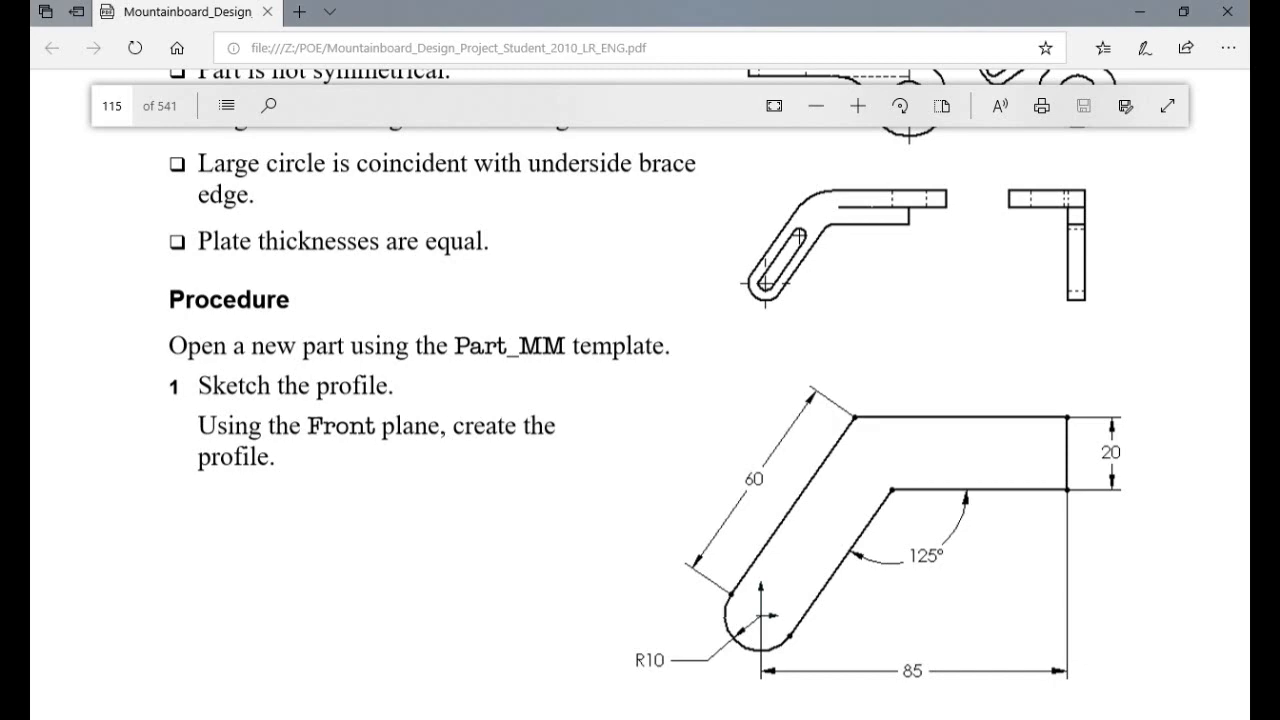
pyautogui.hotkey('alt', 'Tab')
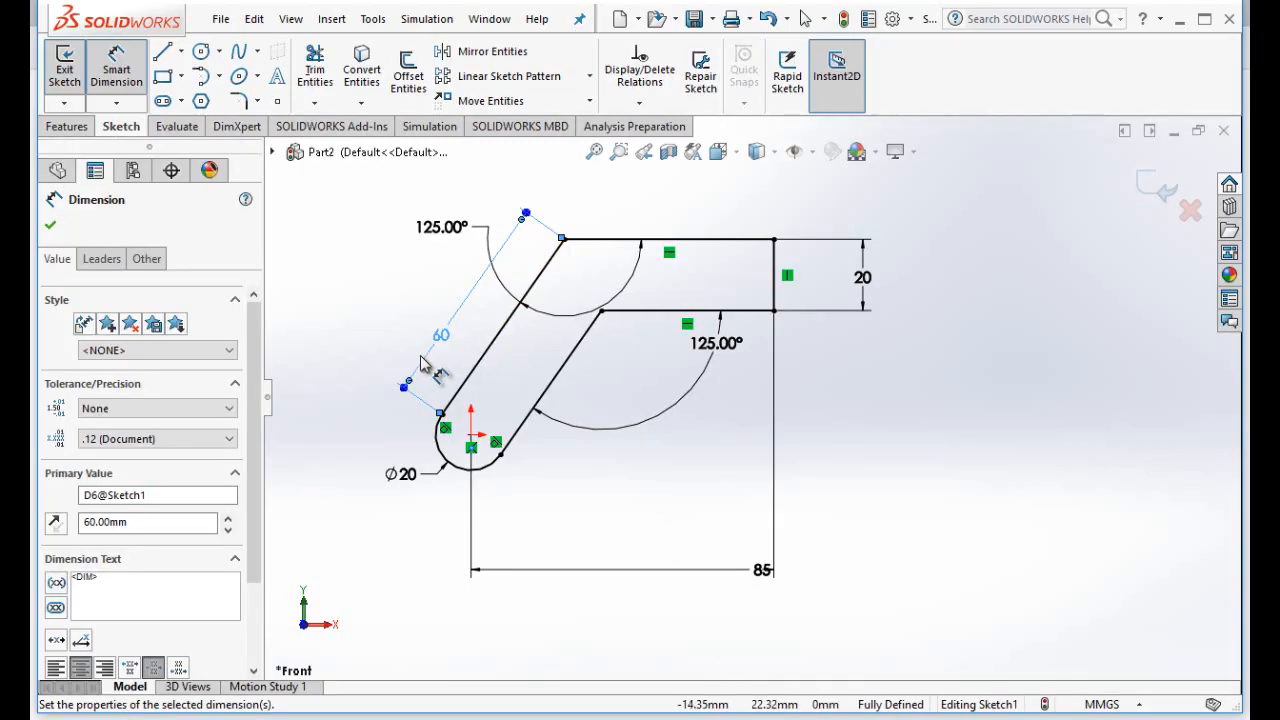
# - Extrude the brace profile as a 10 mm Blind boss, checking the extrusion instruction in the PDF
pyautogui.click(66, 126)
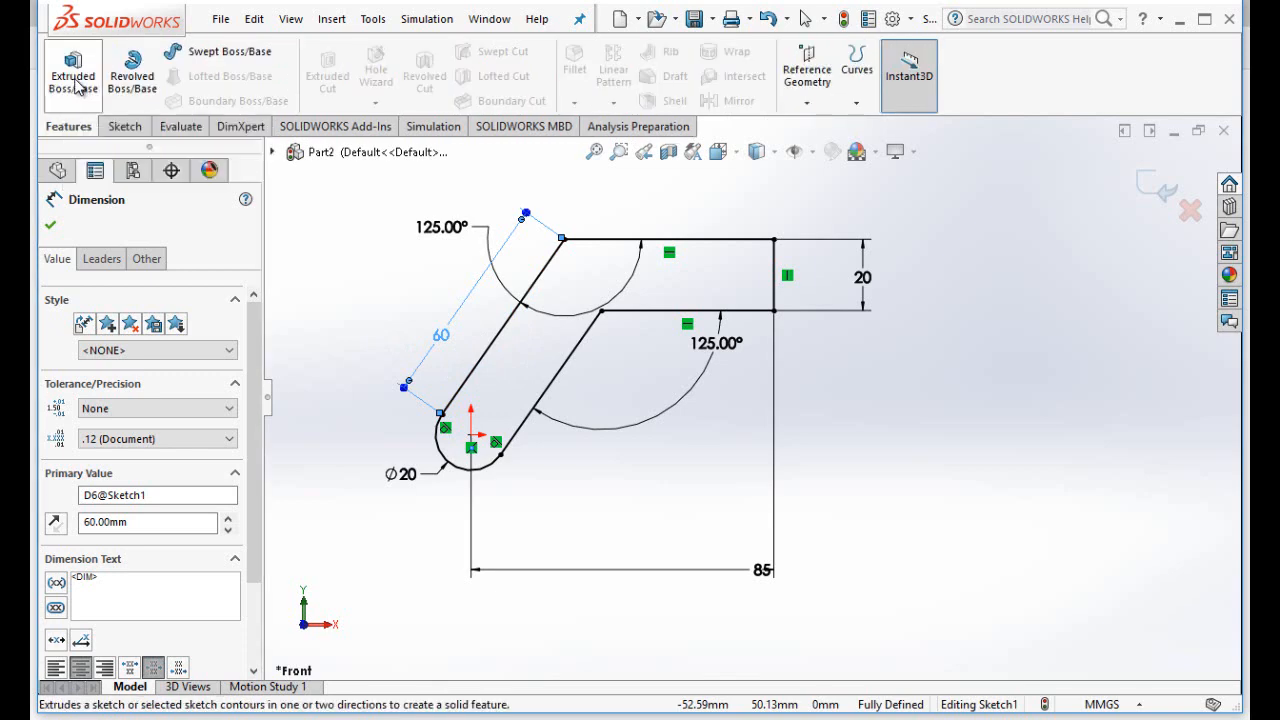
pyautogui.click(74, 80)
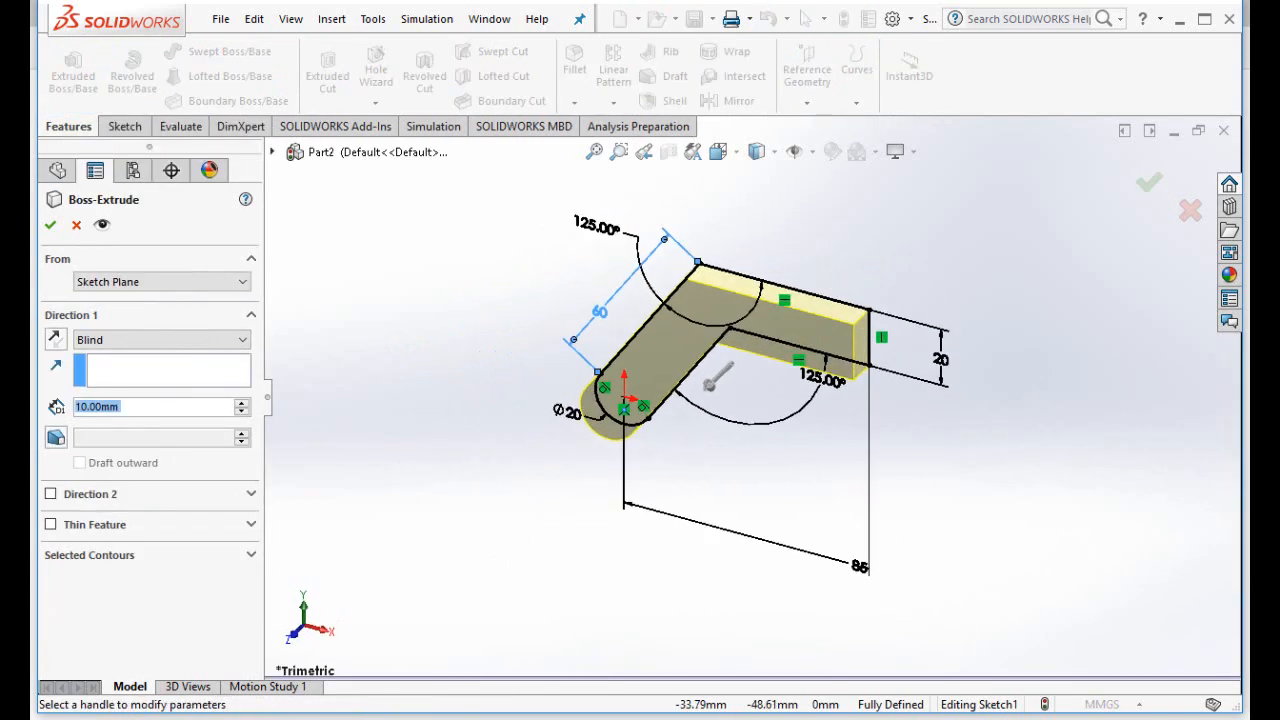
pyautogui.hotkey('alt', 'Tab')
pyautogui.scroll(-5, 616, 607)
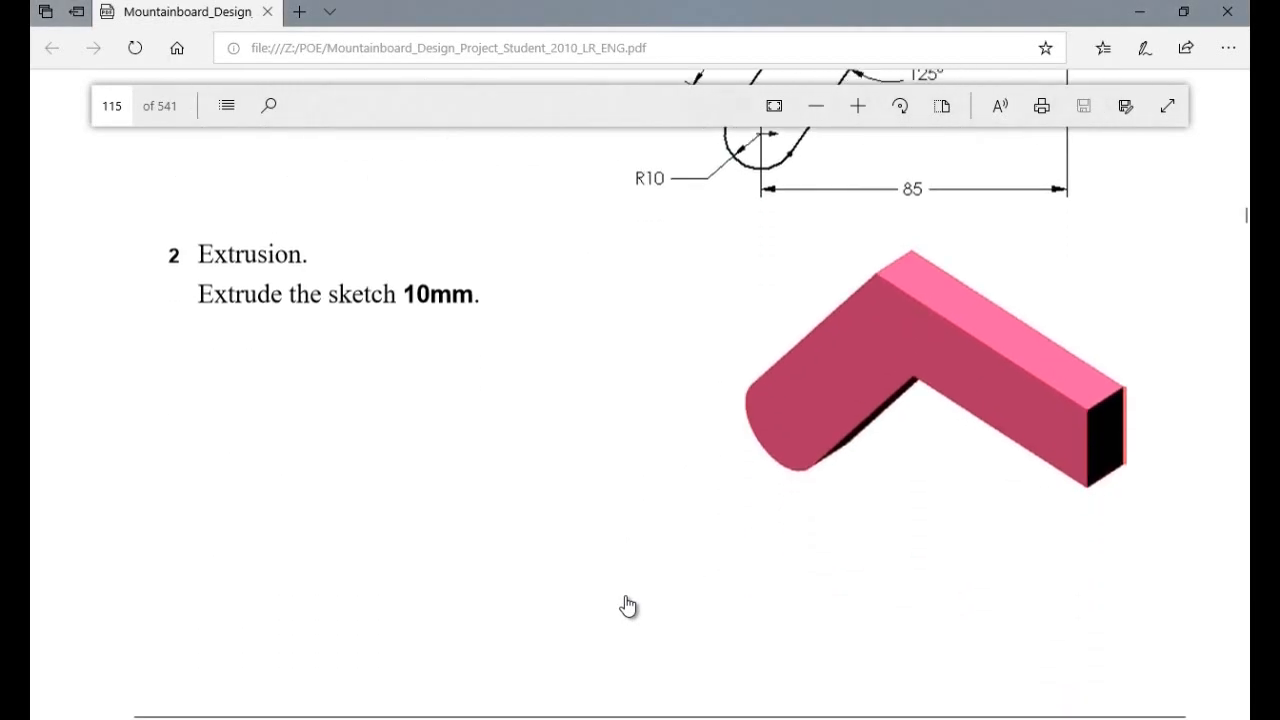
pyautogui.hotkey('alt', 'Tab')
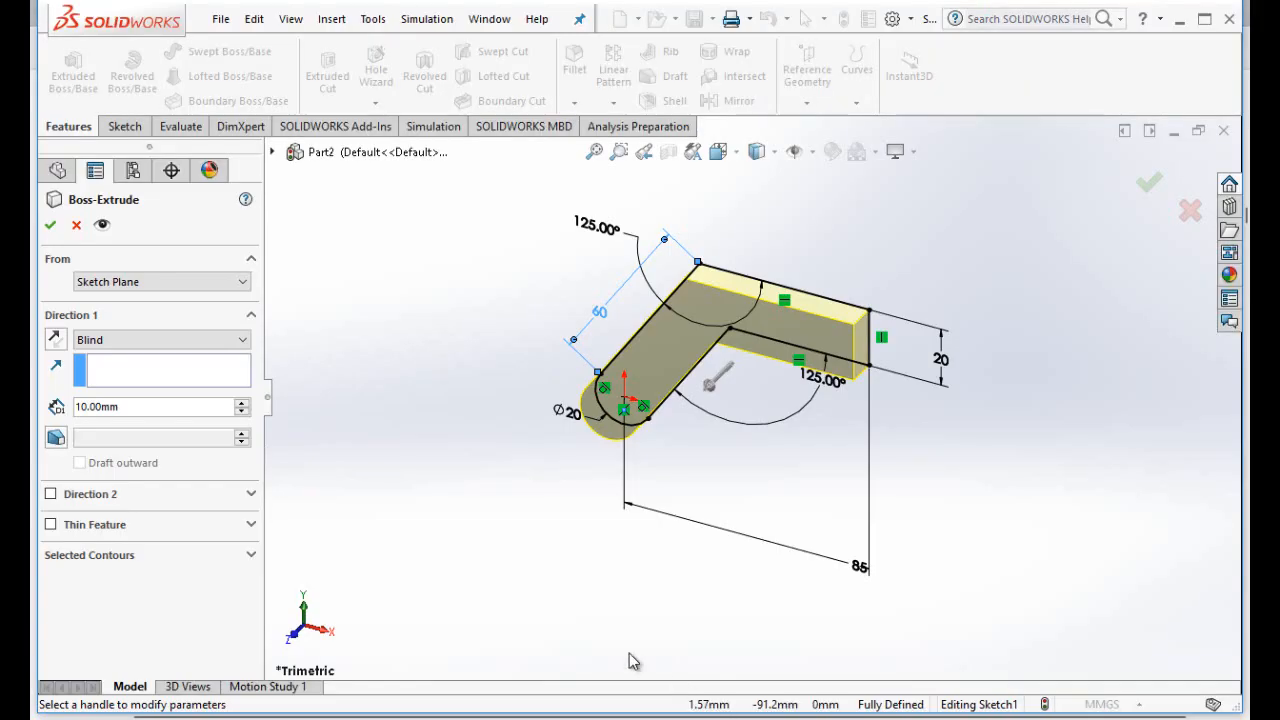
pyautogui.click(52, 222)
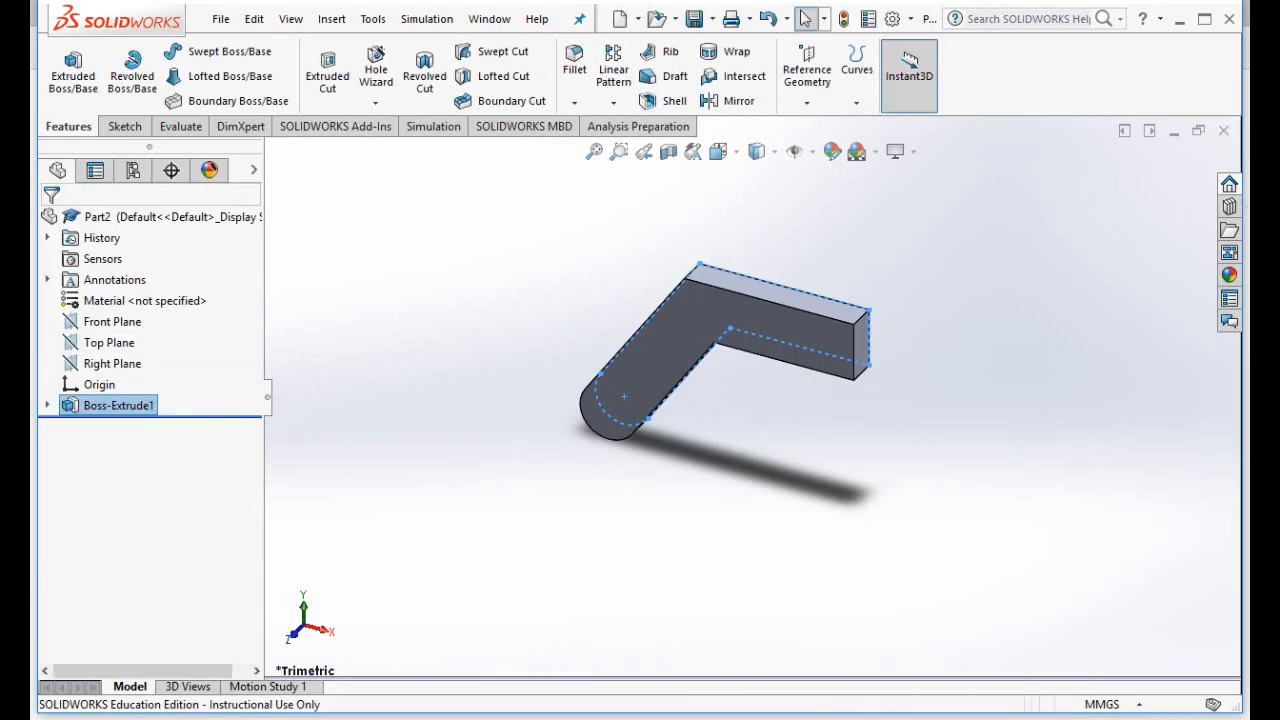
# - Review the PDF's next instructions for the upper circle sketch, its equal-thickness extrusion and the two fillets
pyautogui.hotkey('alt', 'Tab')
pyautogui.scroll(-5, 751, 620)
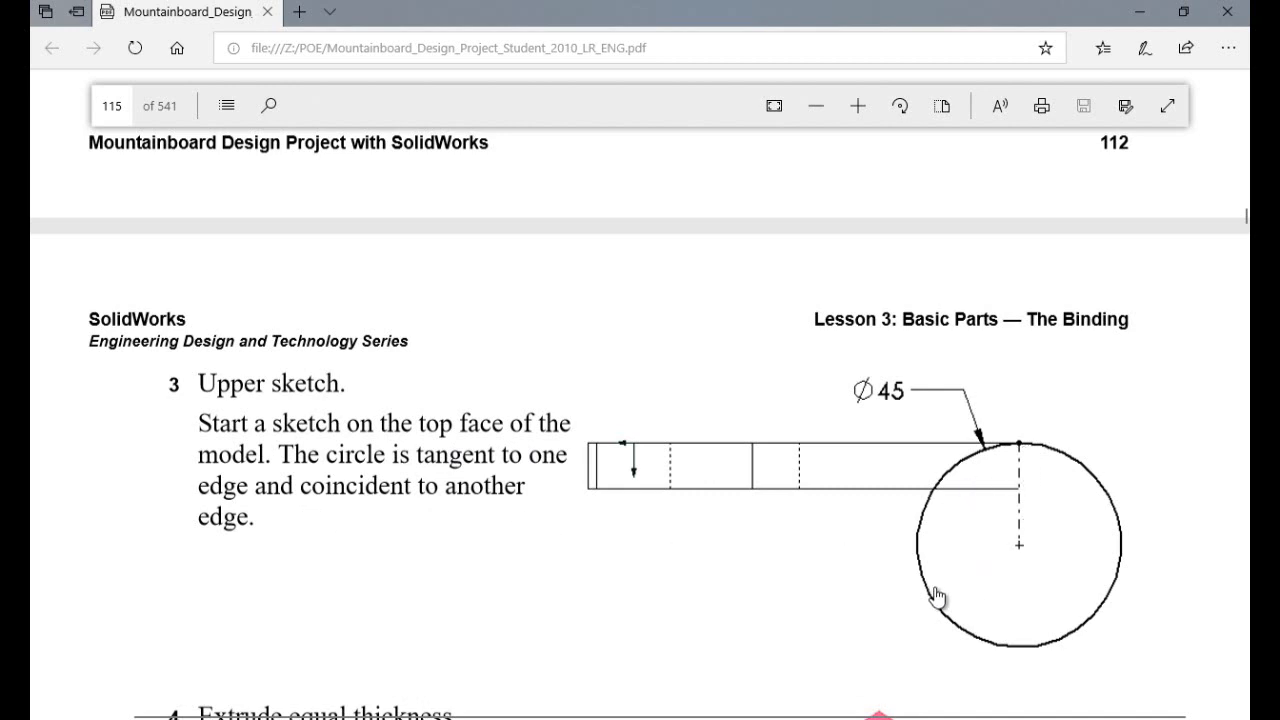
pyautogui.scroll(-3, 739, 646)
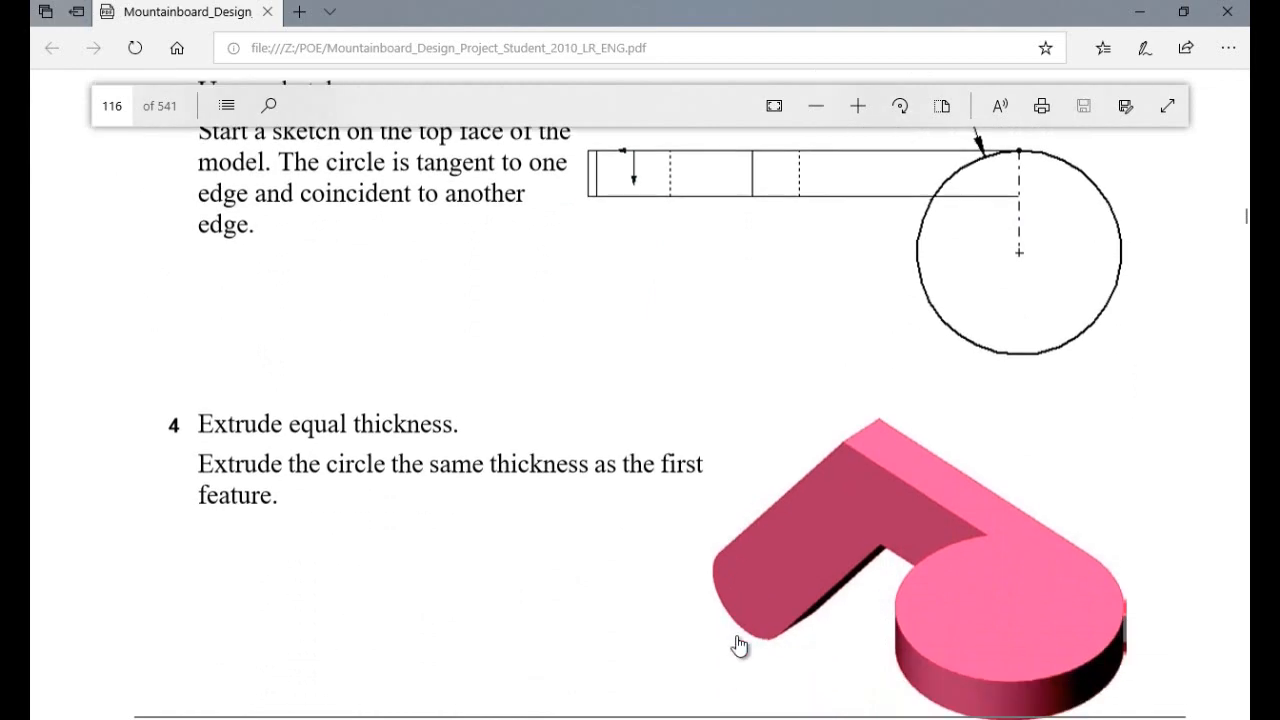
pyautogui.scroll(3, 739, 646)
pyautogui.scroll(-3, 739, 646)
pyautogui.scroll(-1, 739, 646)
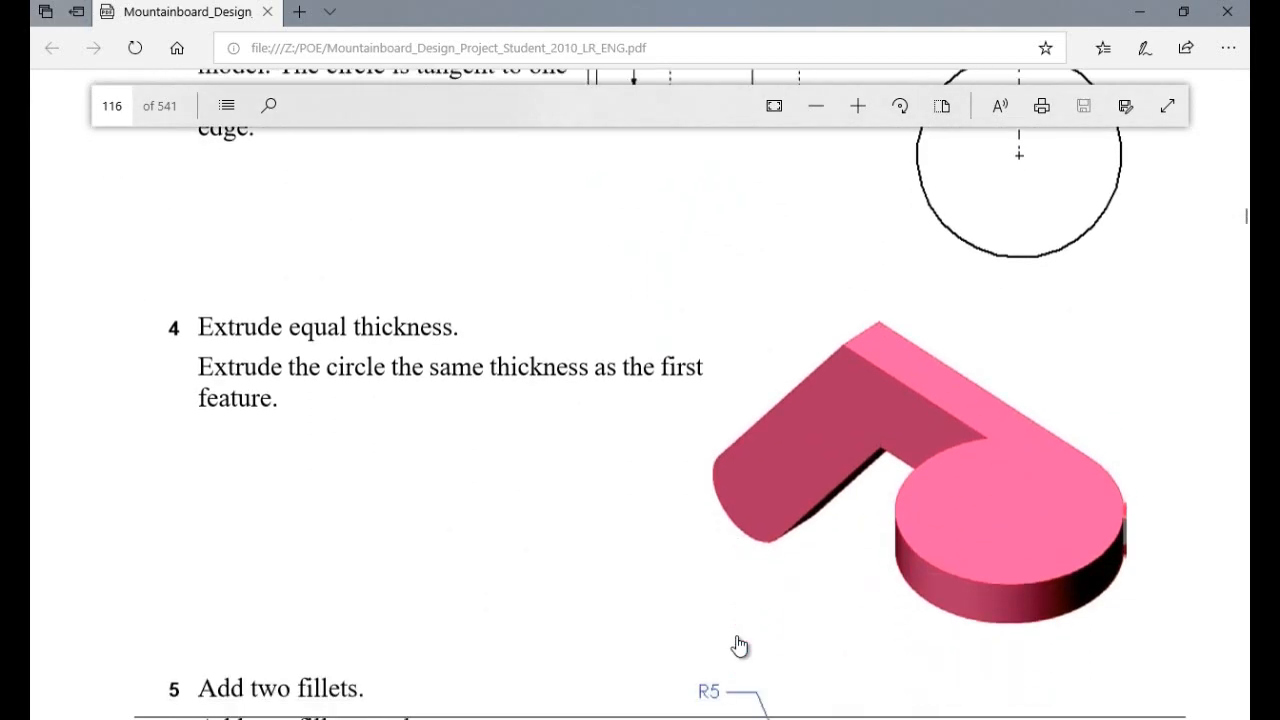
pyautogui.scroll(-3, 739, 646)
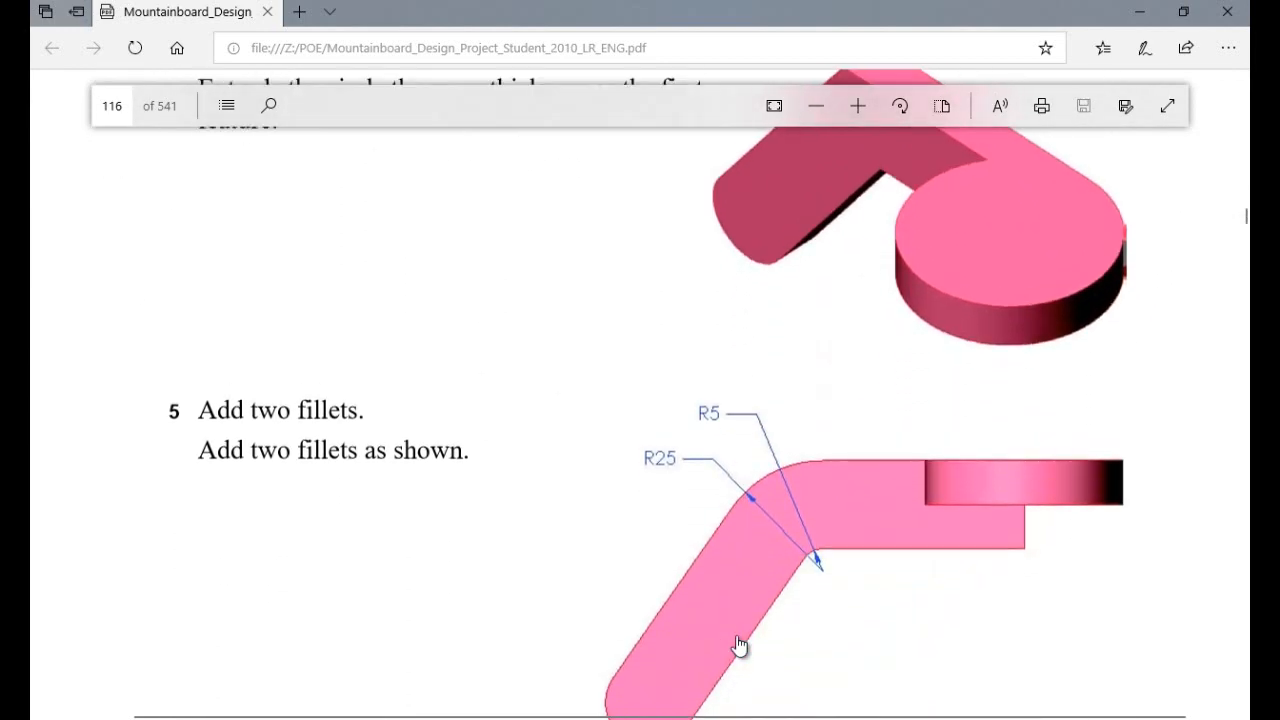
pyautogui.scroll(4, 739, 646)
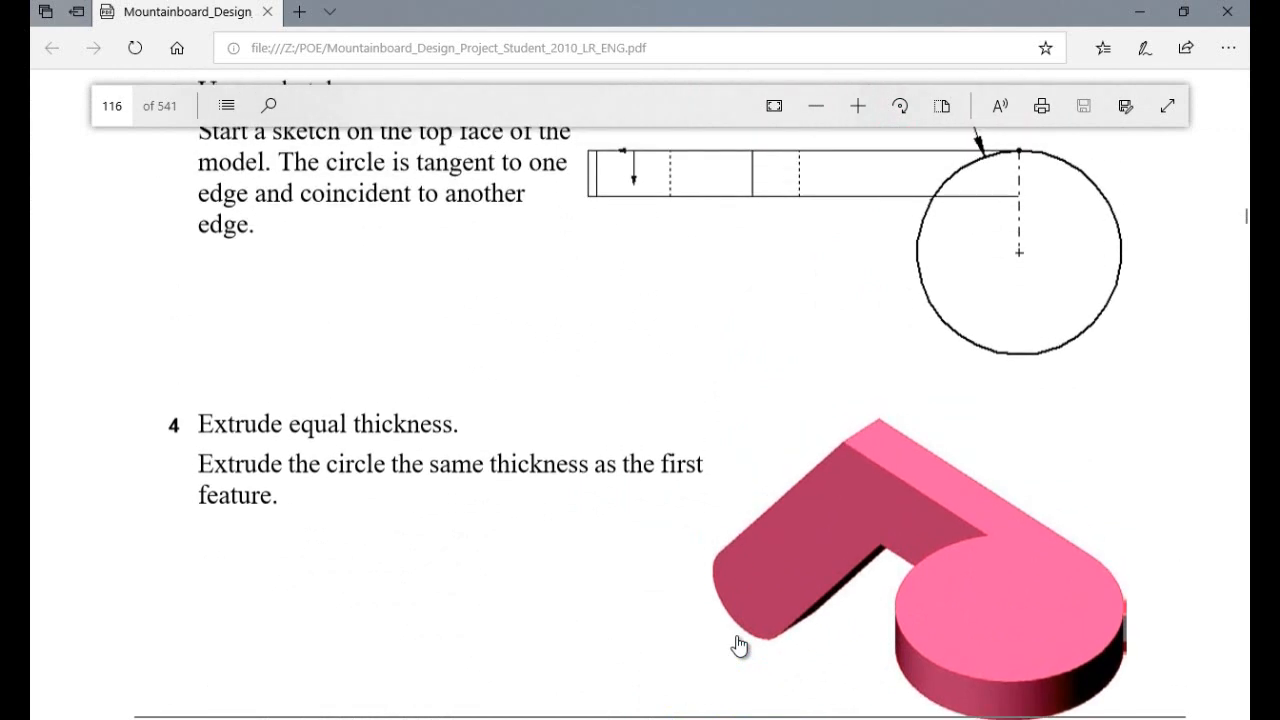
pyautogui.scroll(2, 739, 646)
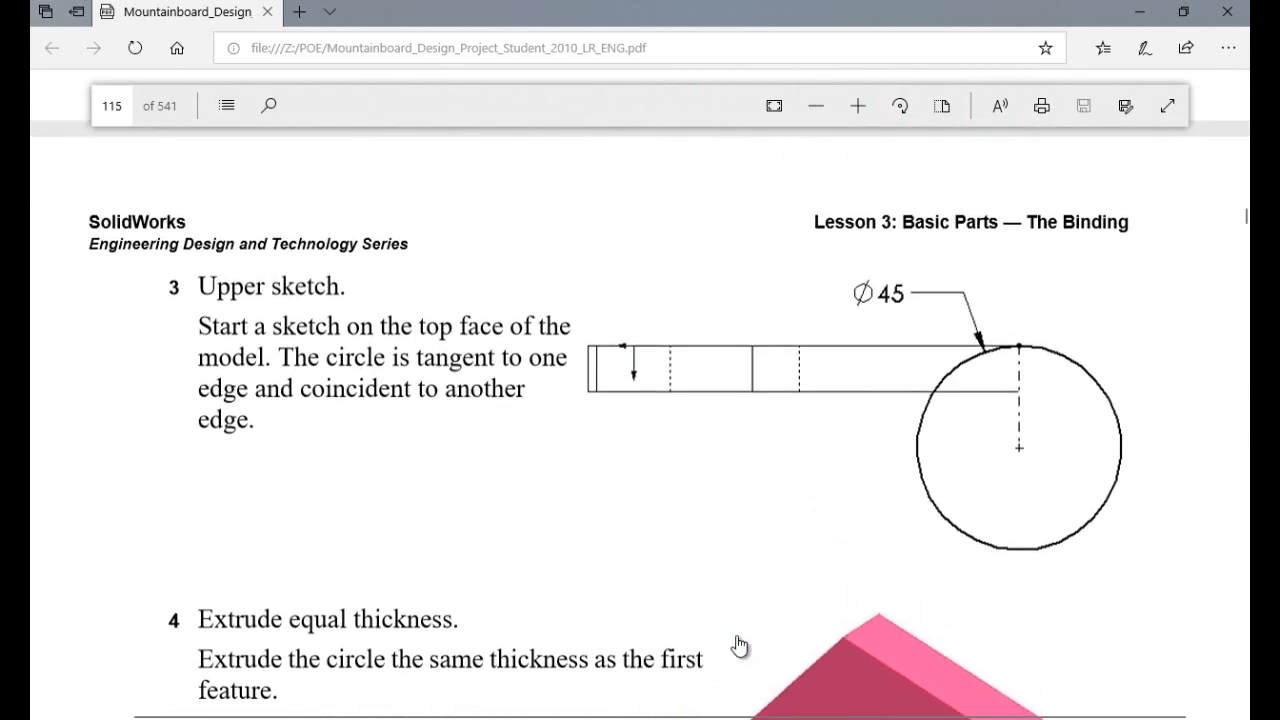
pyautogui.scroll(1, 739, 646)
pyautogui.hotkey('alt', 'Tab')
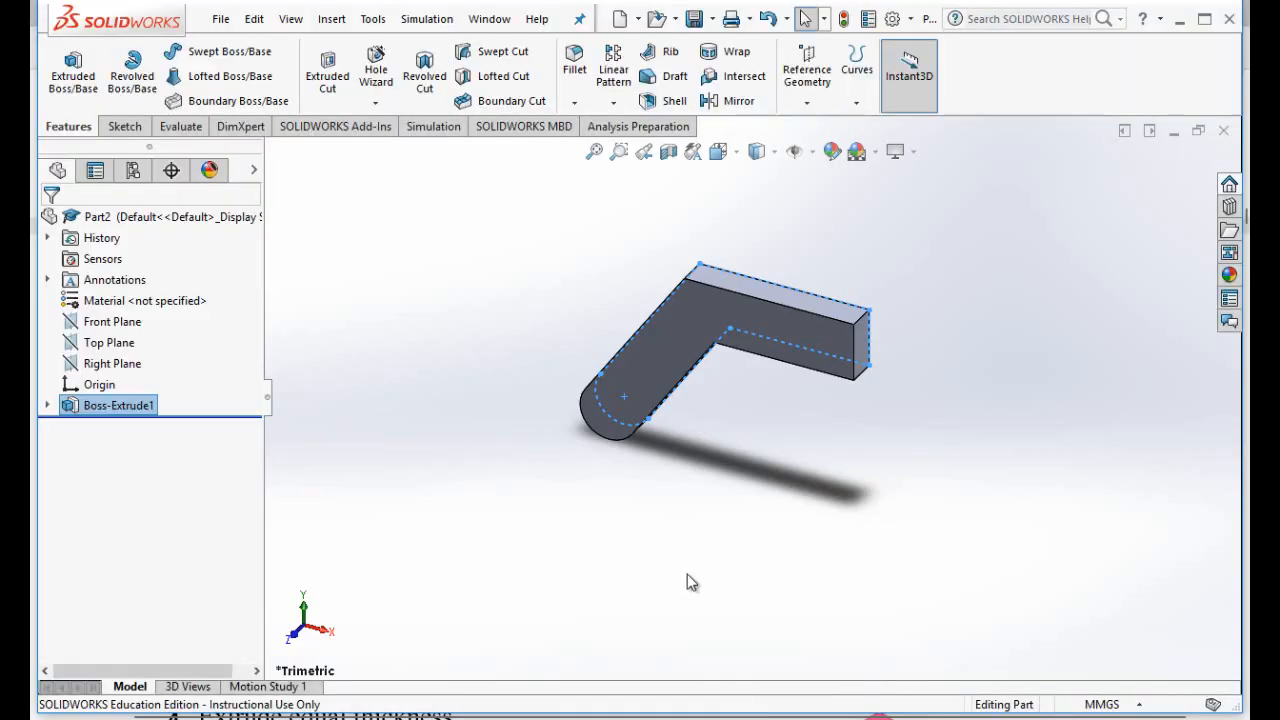
# - Open a new sketch on the top face of the brace's upper horizontal arm, oriented to the Top view
pyautogui.click(718, 151)
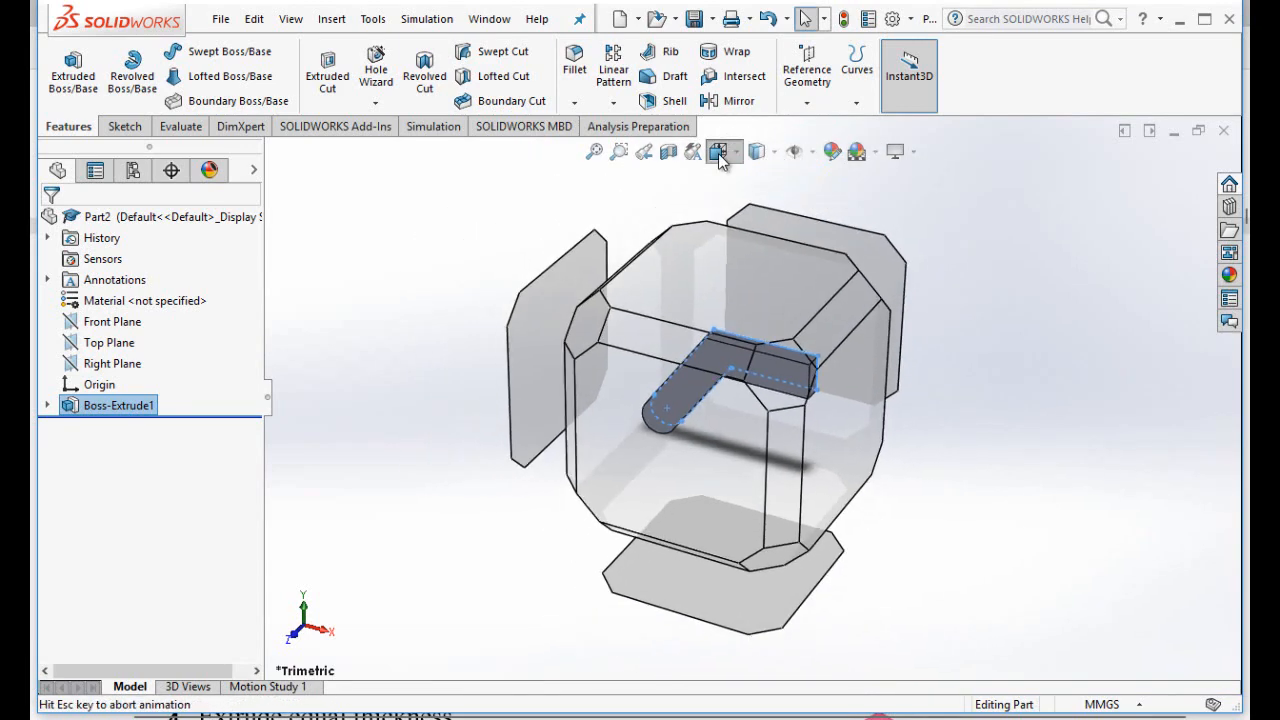
pyautogui.click(742, 197)
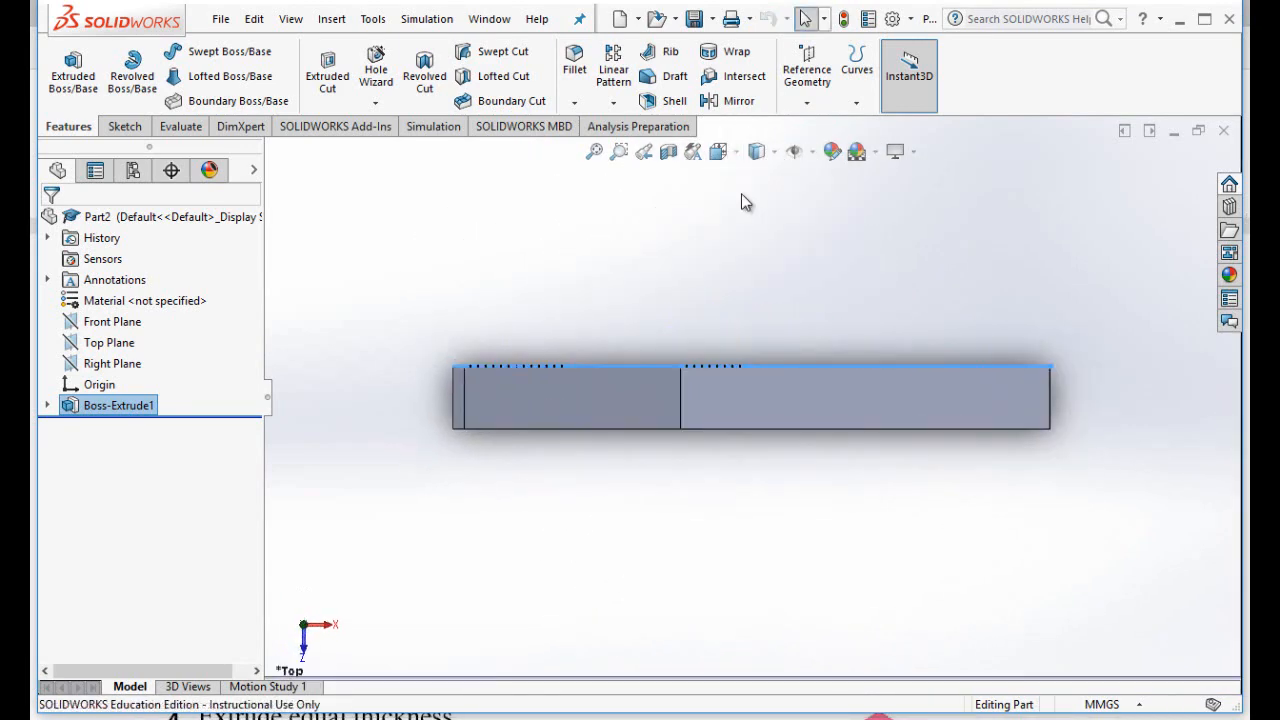
pyautogui.scroll(-2, 1137, 366)
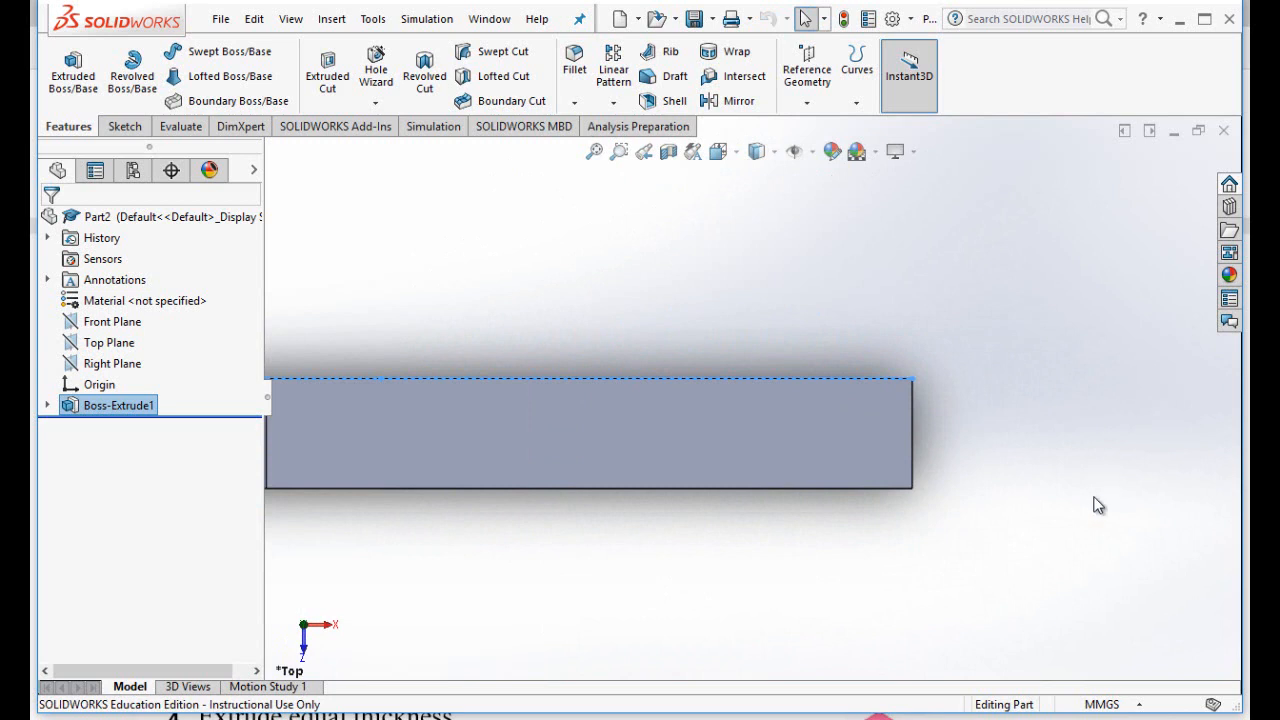
pyautogui.scroll(-2, 890, 636)
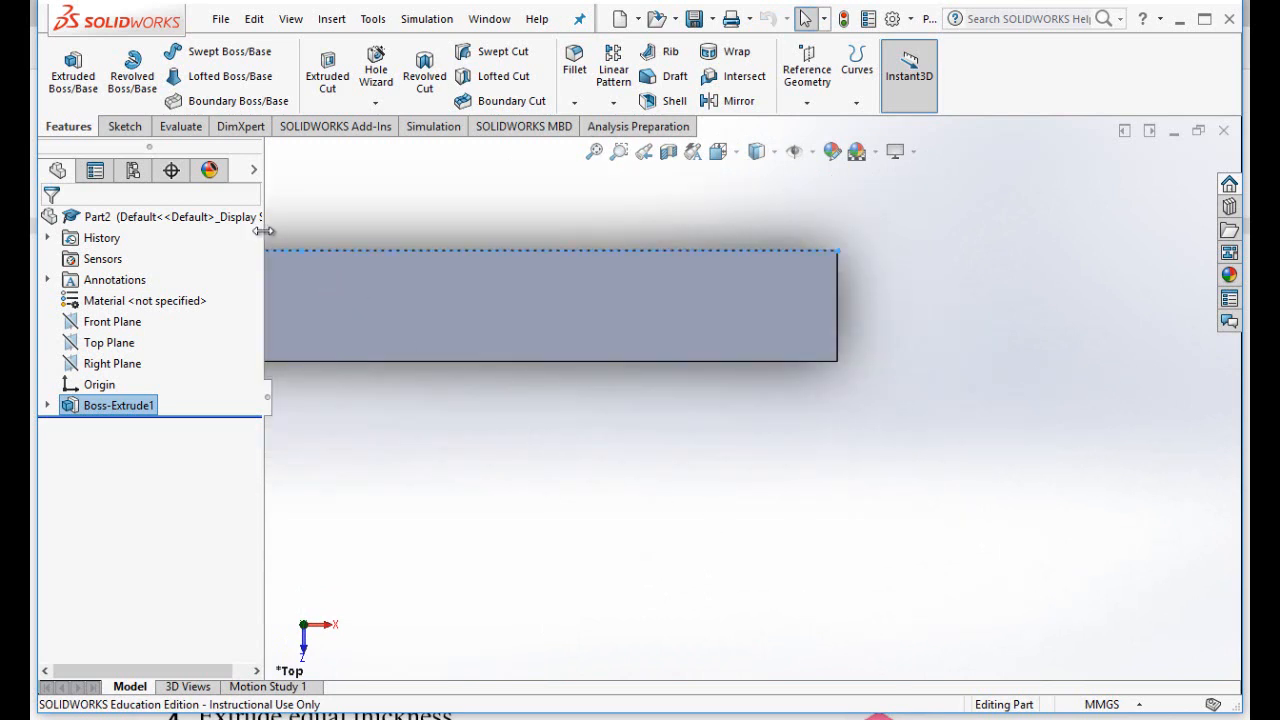
pyautogui.click(455, 312)
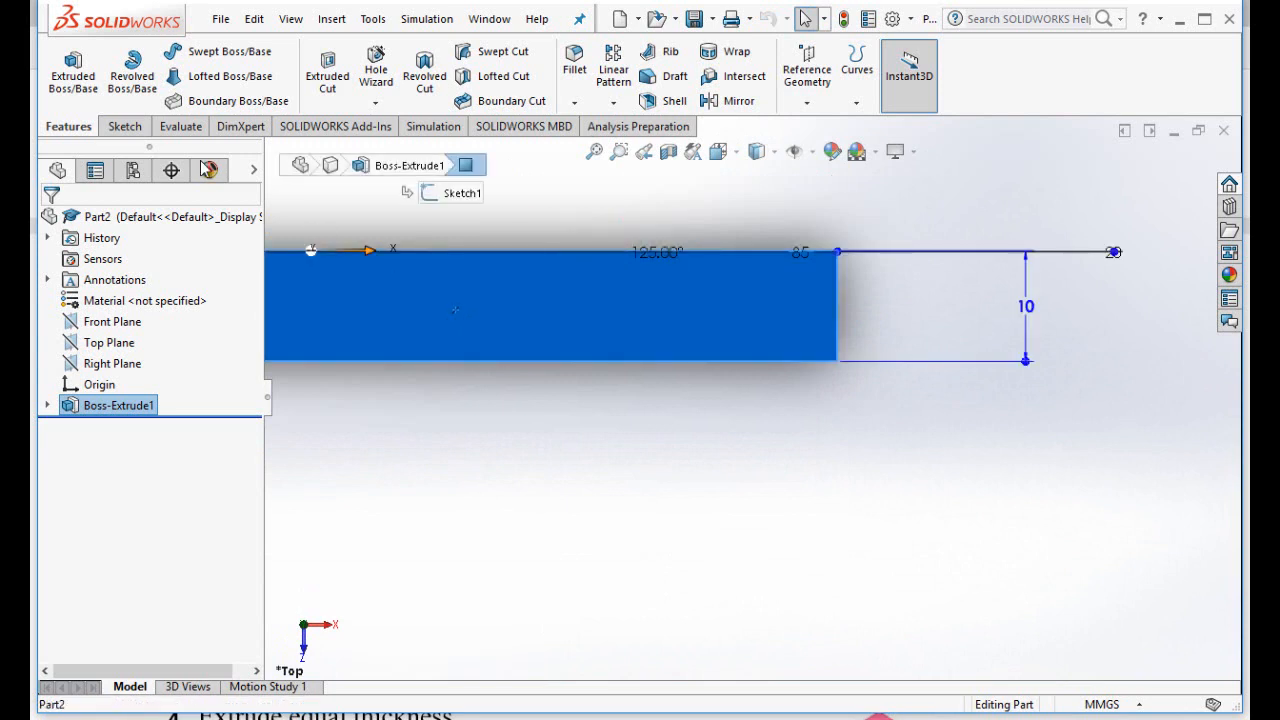
pyautogui.click(130, 130)
pyautogui.click(64, 62)
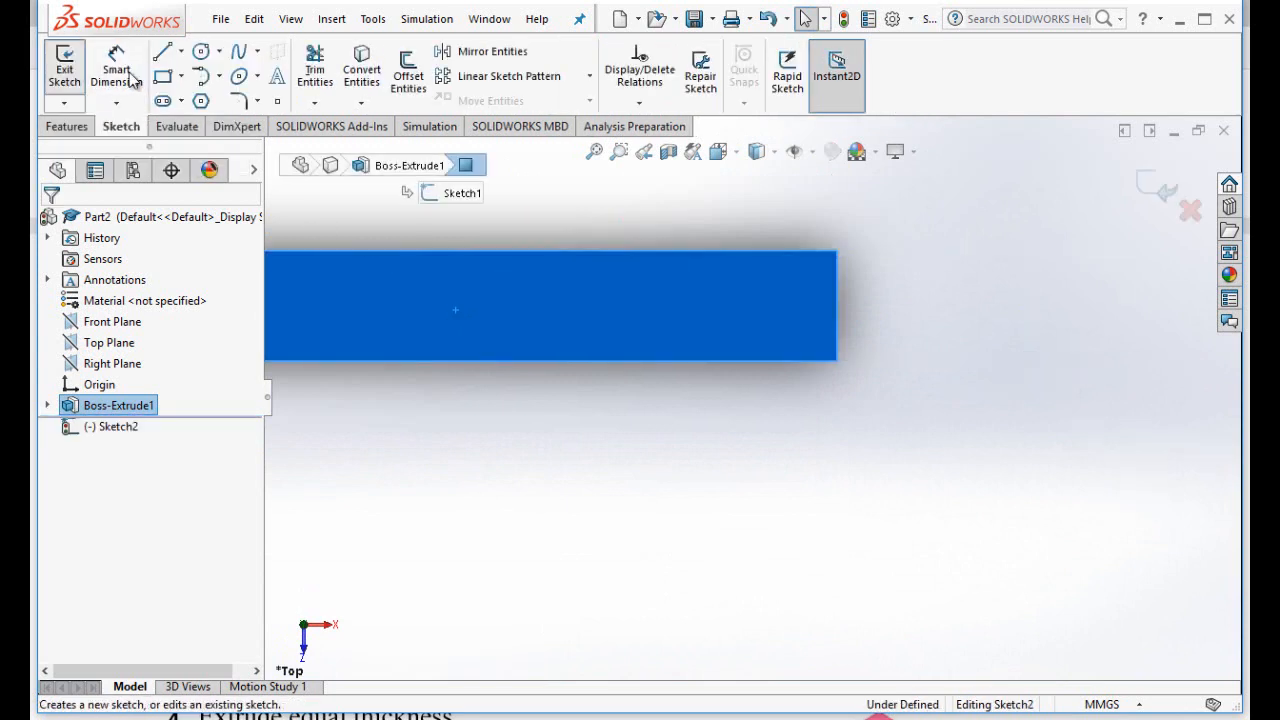
# - Sketch a circle of about 23.8 mm radius, centred in line with the arm's end edge and passing through its back corner
pyautogui.click(220, 53)
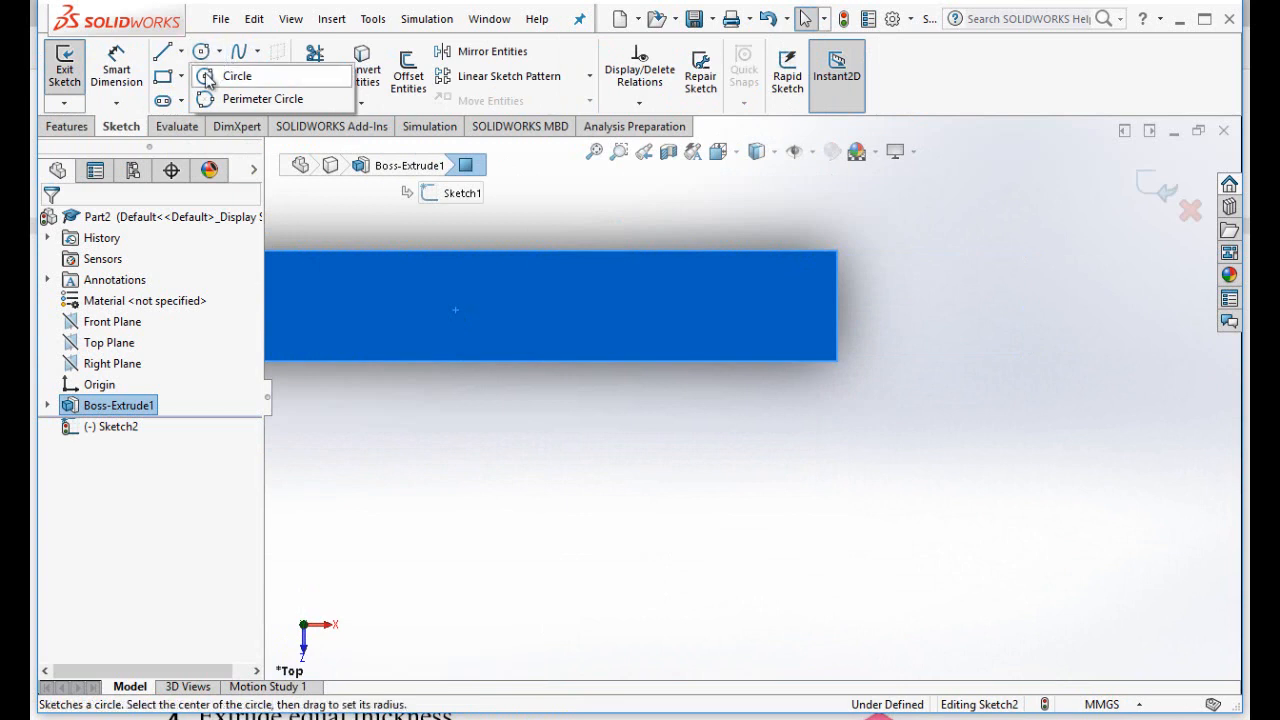
pyautogui.click(208, 80)
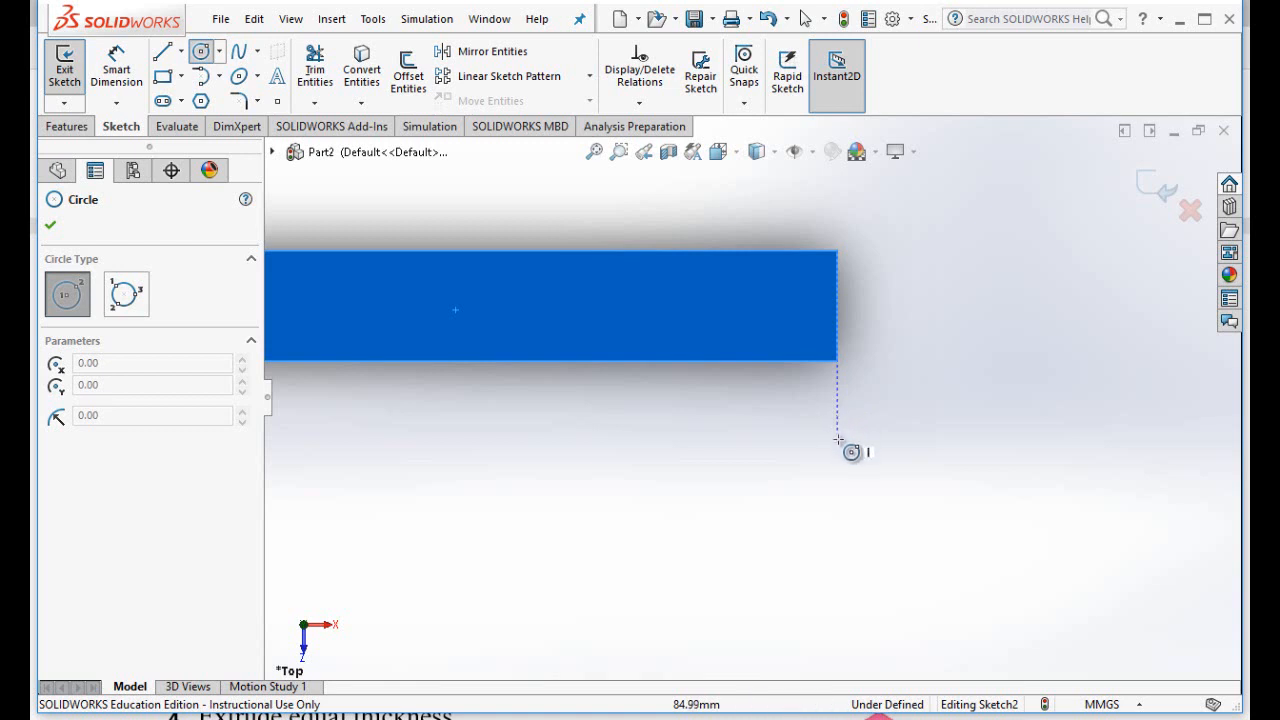
pyautogui.click(837, 513)
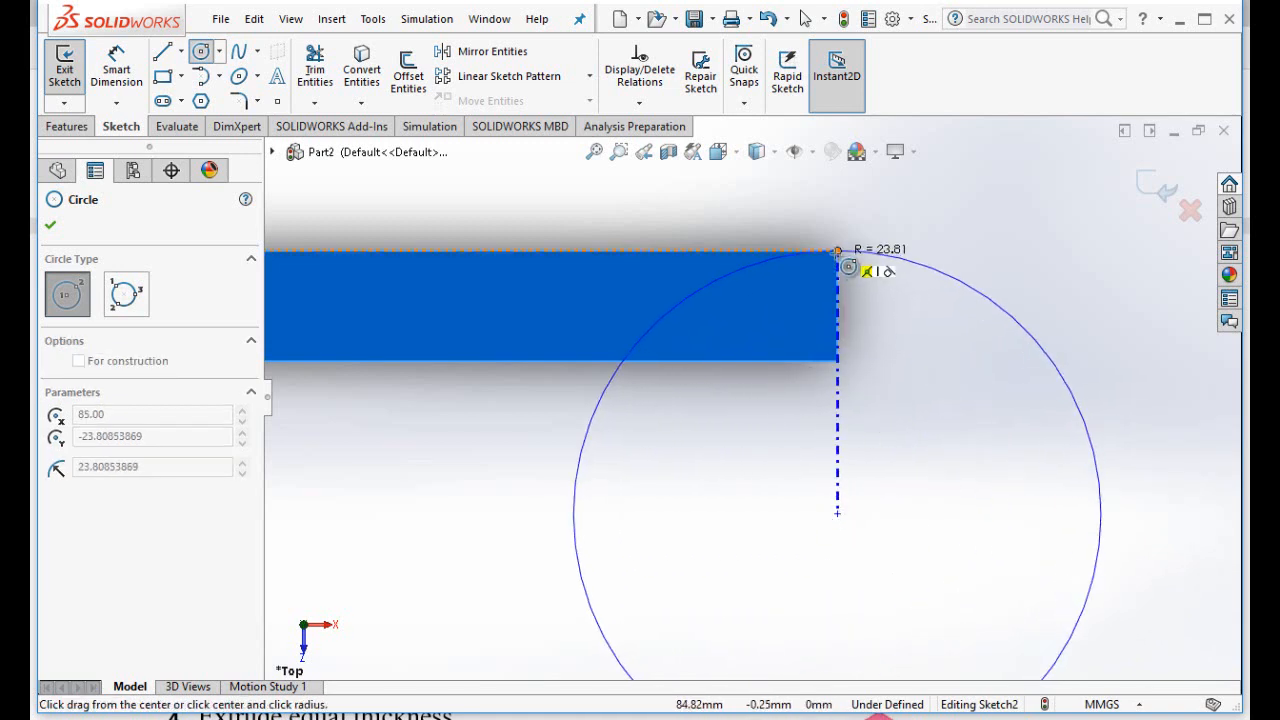
pyautogui.click(837, 250)
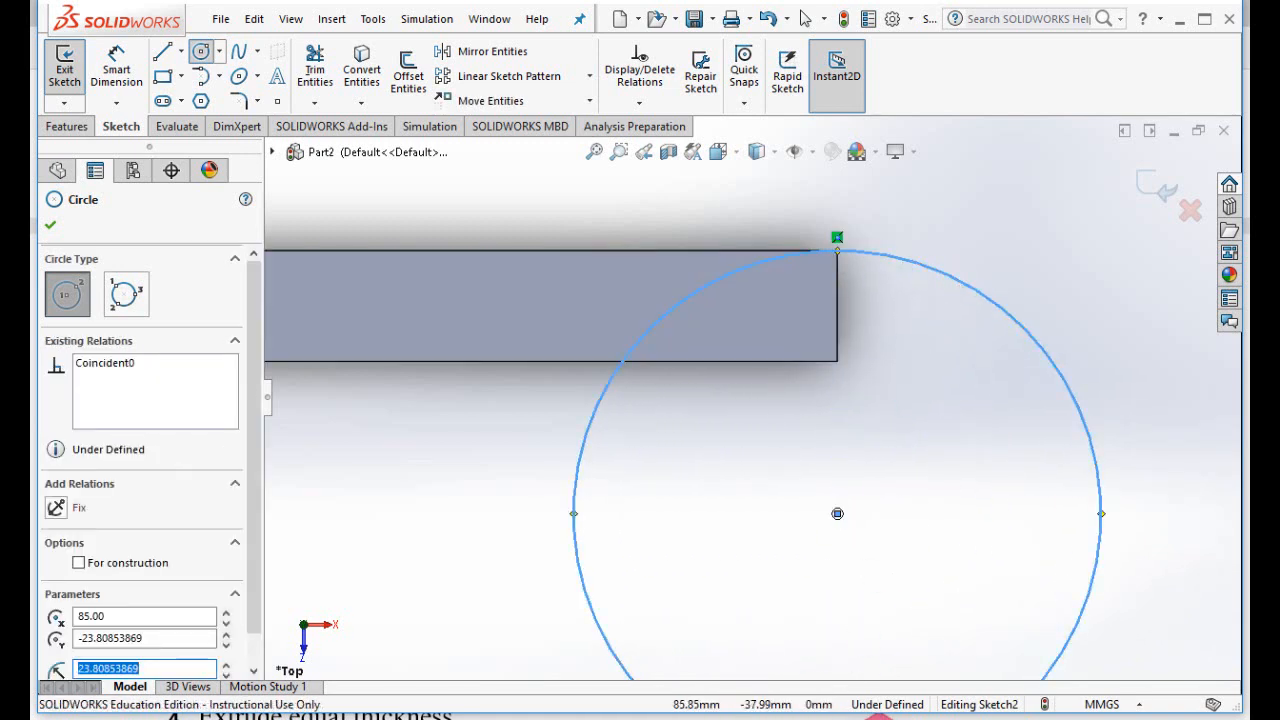
# - Dimension the circle's diameter to 45 mm
pyautogui.hotkey('alt', 'Tab')
pyautogui.hotkey('alt', 'Tab')
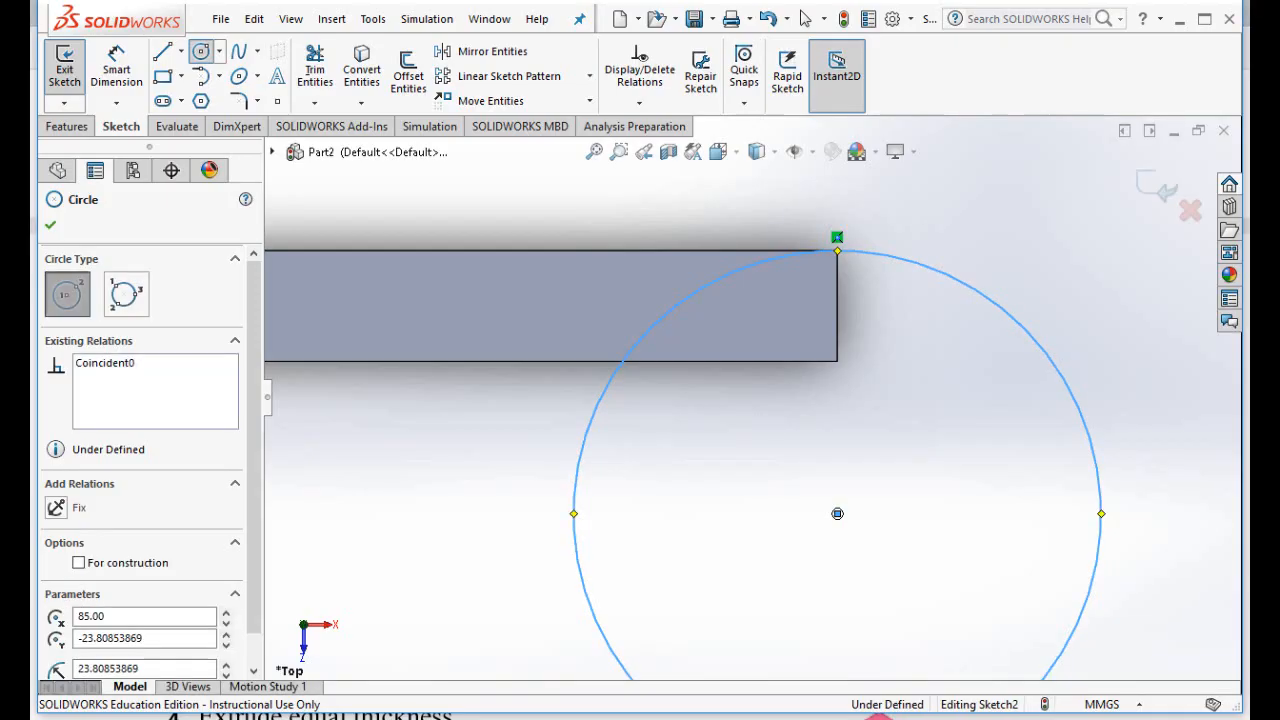
pyautogui.click(117, 75)
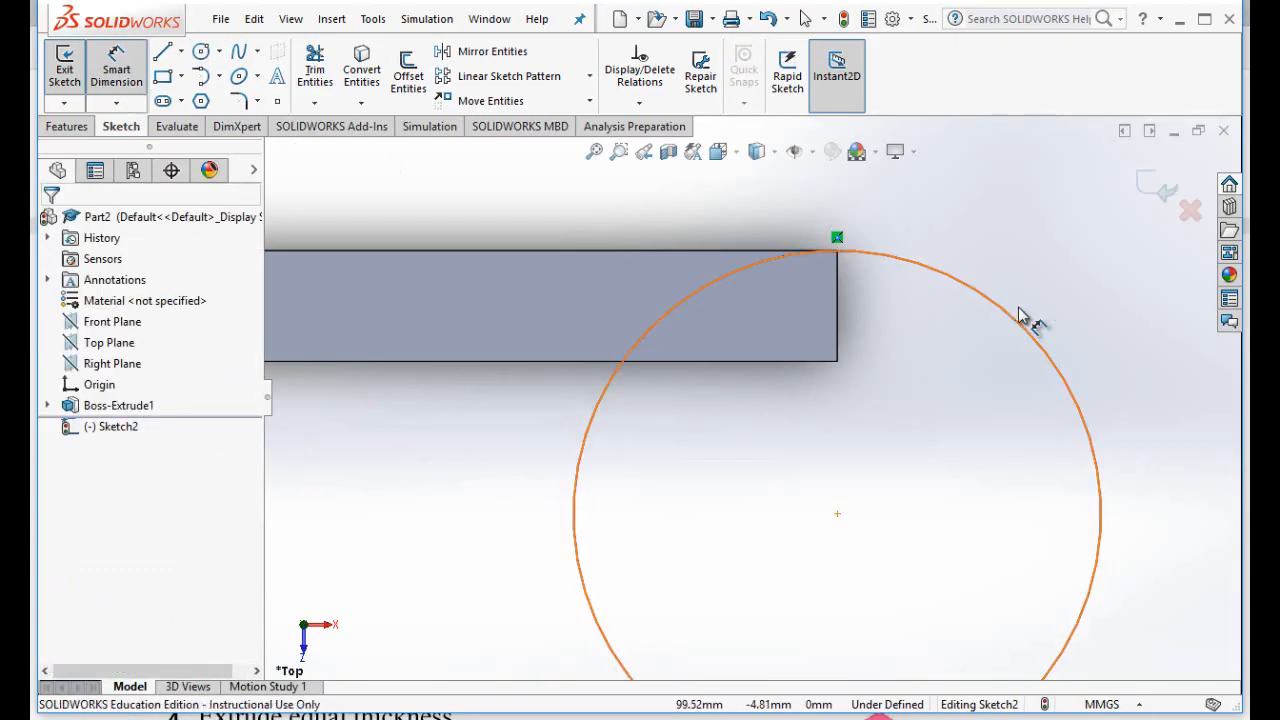
pyautogui.click(1036, 328)
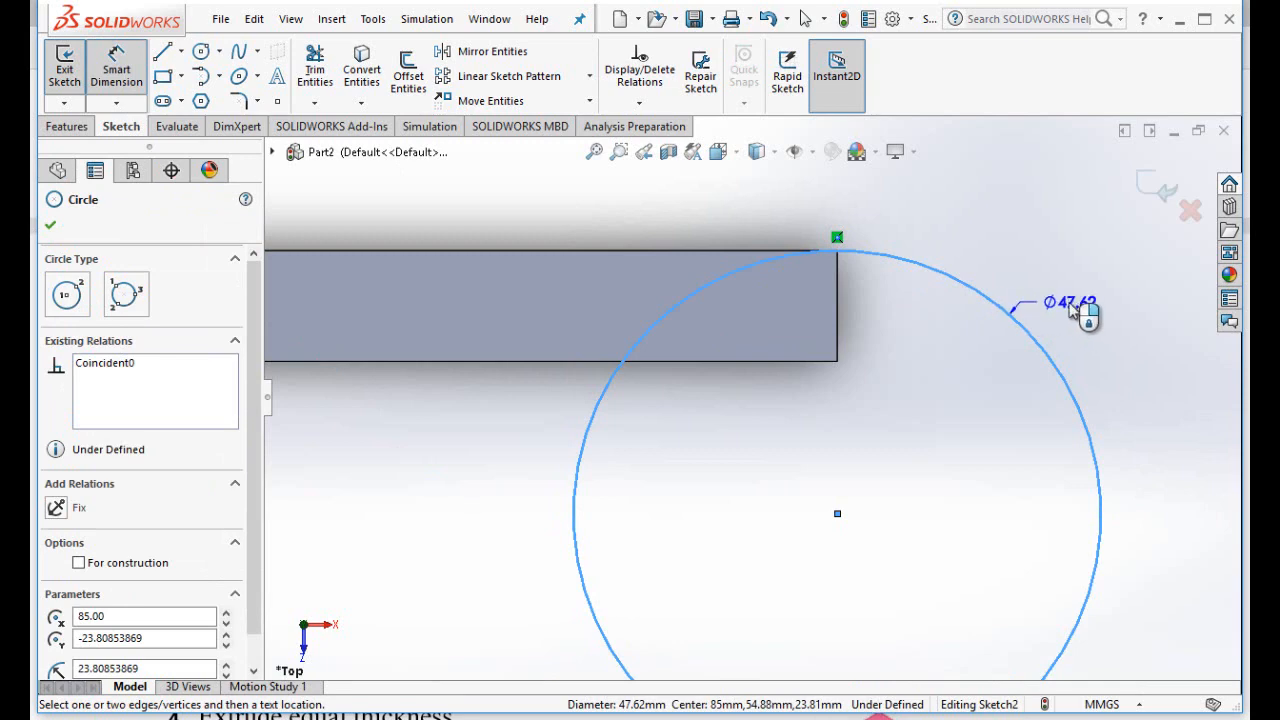
pyautogui.click(1080, 310)
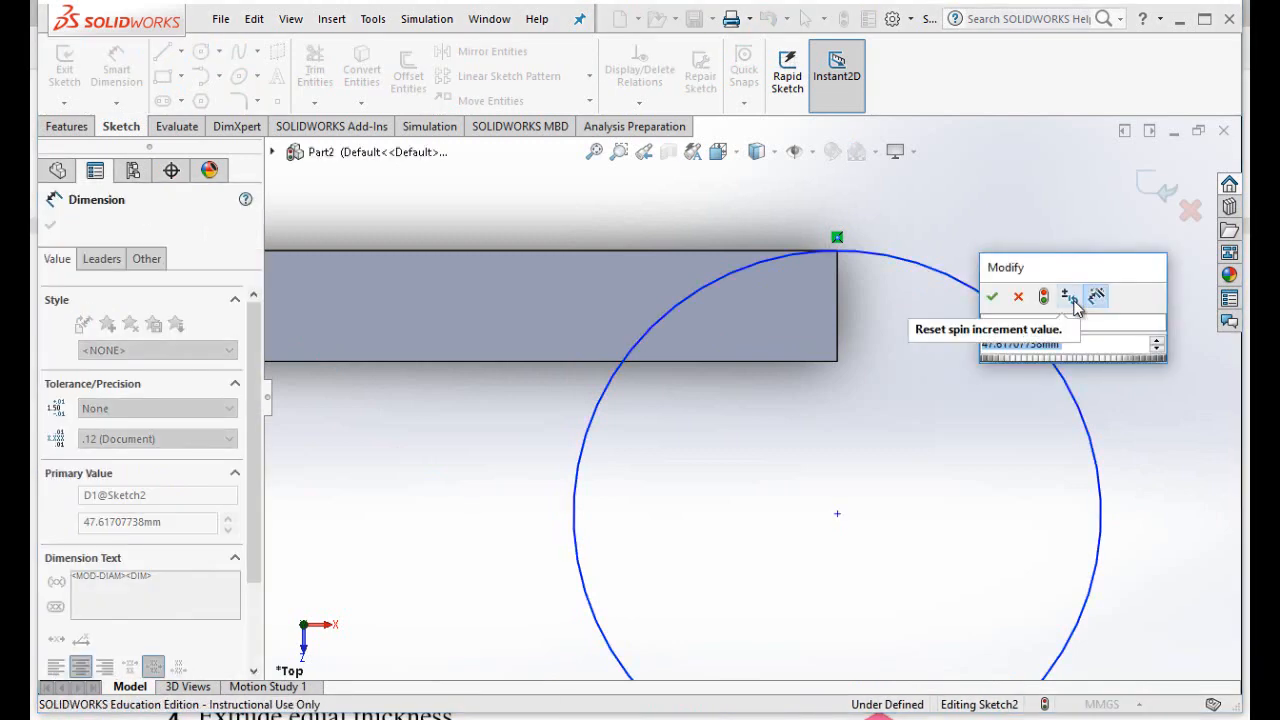
pyautogui.write('45mm')
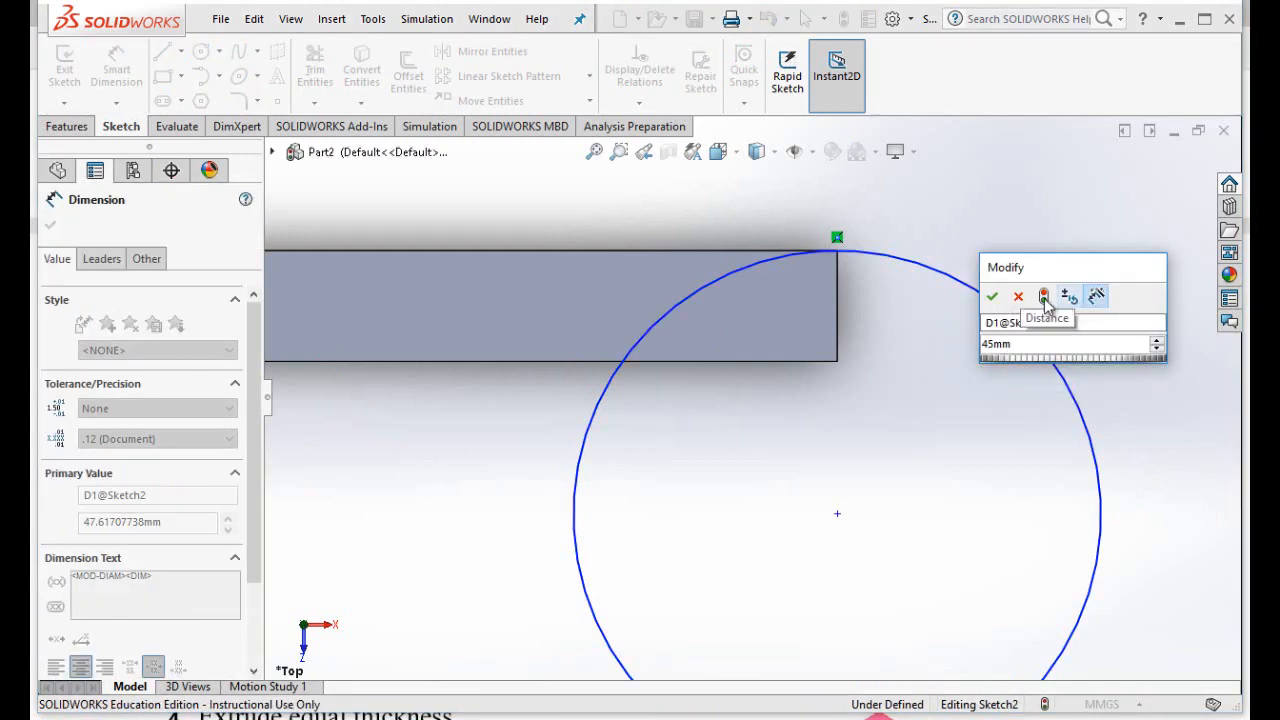
pyautogui.click(992, 296)
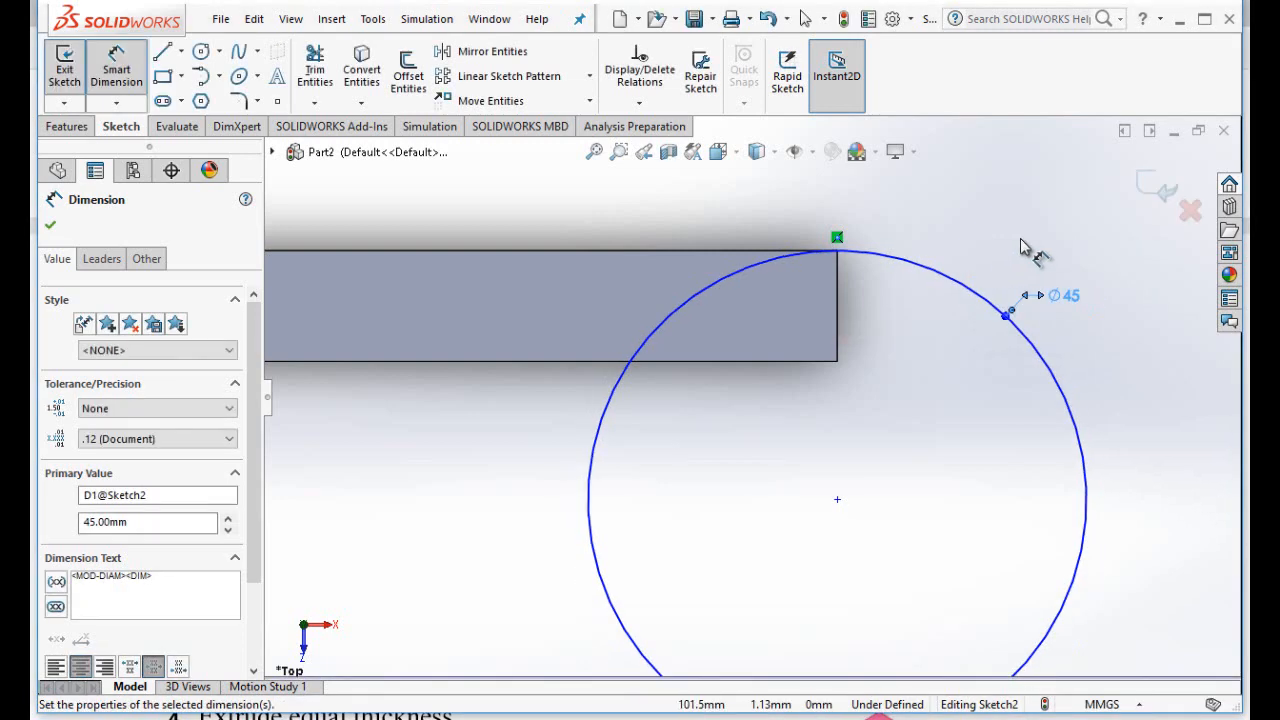
# - Extrude the circle as a 10 mm Blind boss, reversed downward from the arm's top face and merged with the brace
pyautogui.scroll(-1, 1021, 240)
pyautogui.scroll(1, 1022, 240)
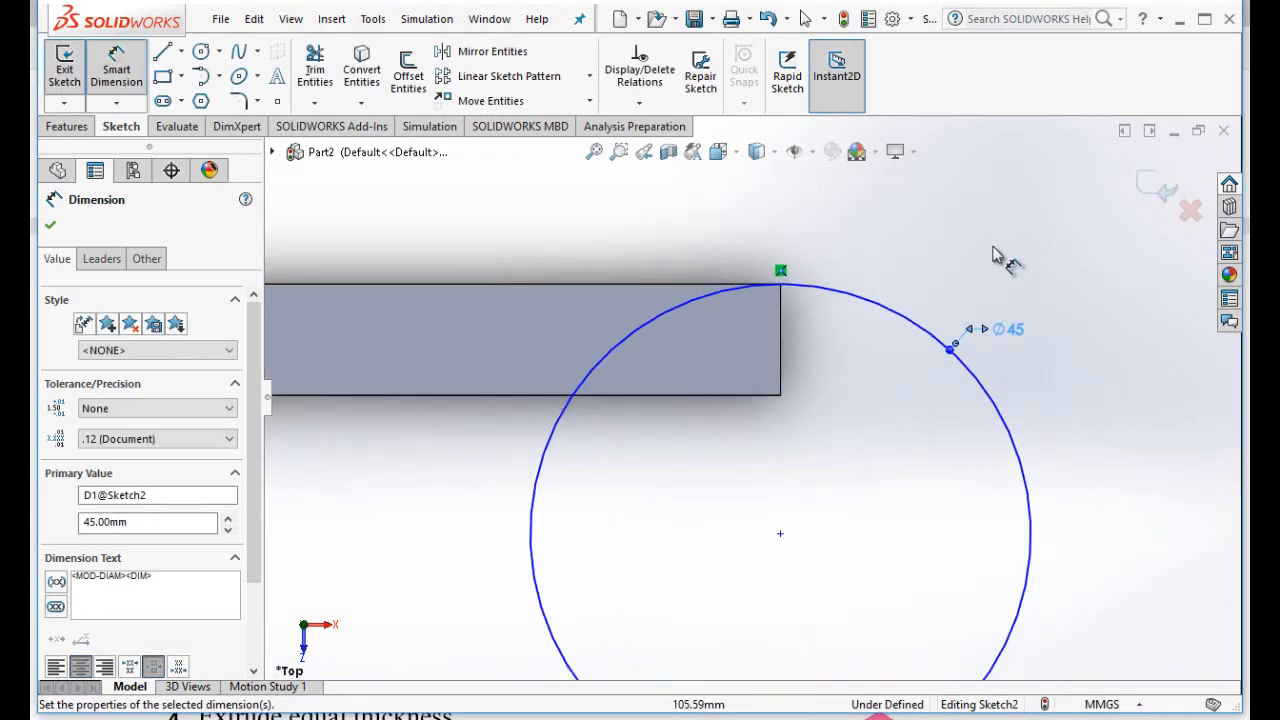
pyautogui.click(66, 128)
pyautogui.click(73, 70)
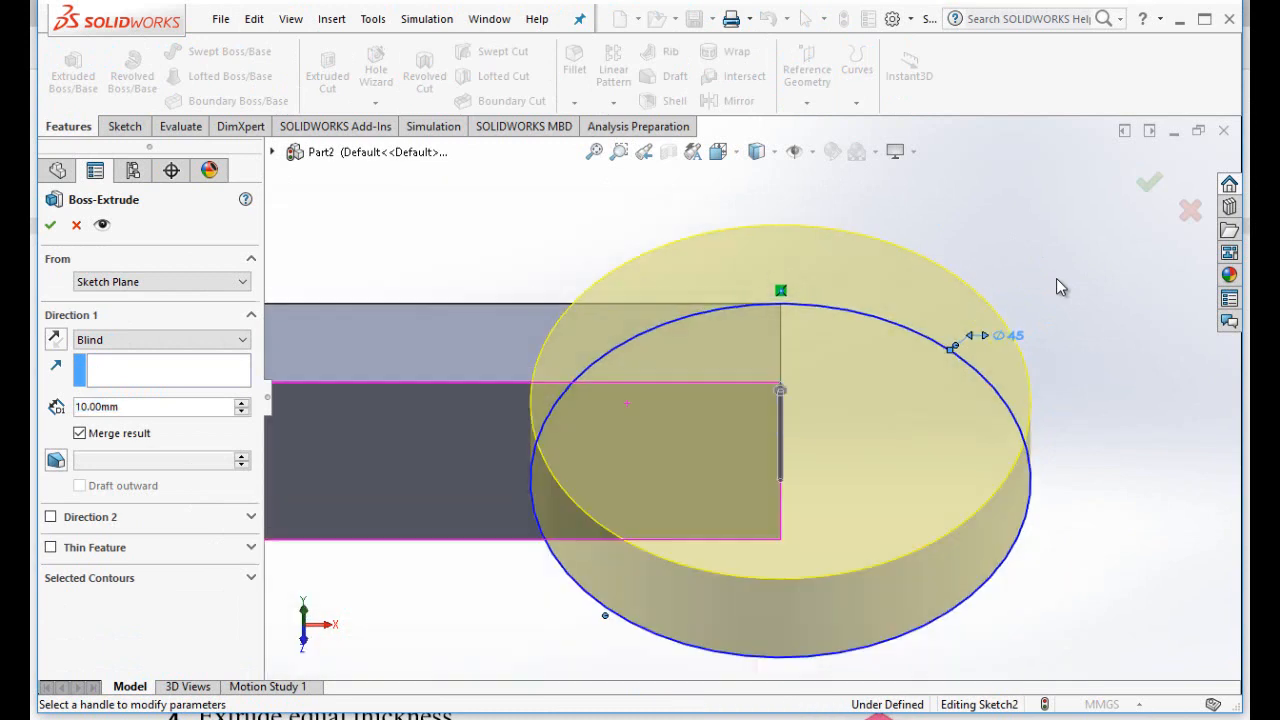
pyautogui.press('Up')
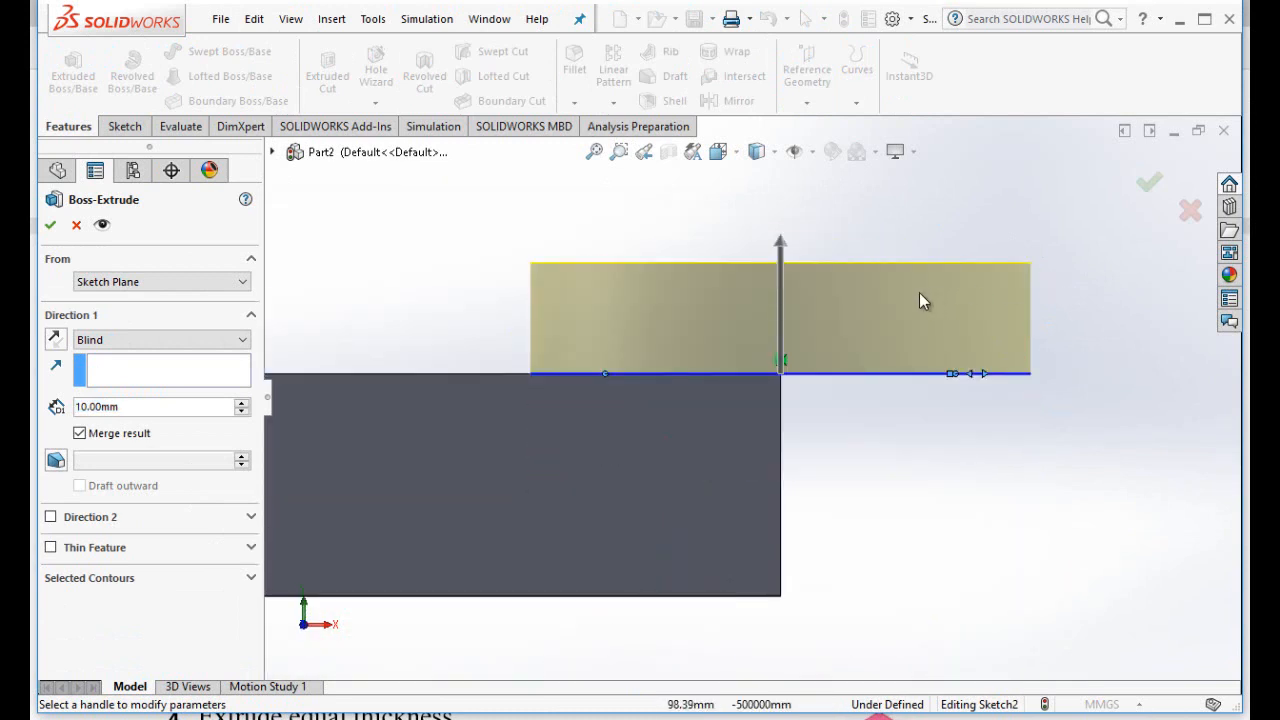
pyautogui.click(789, 246)
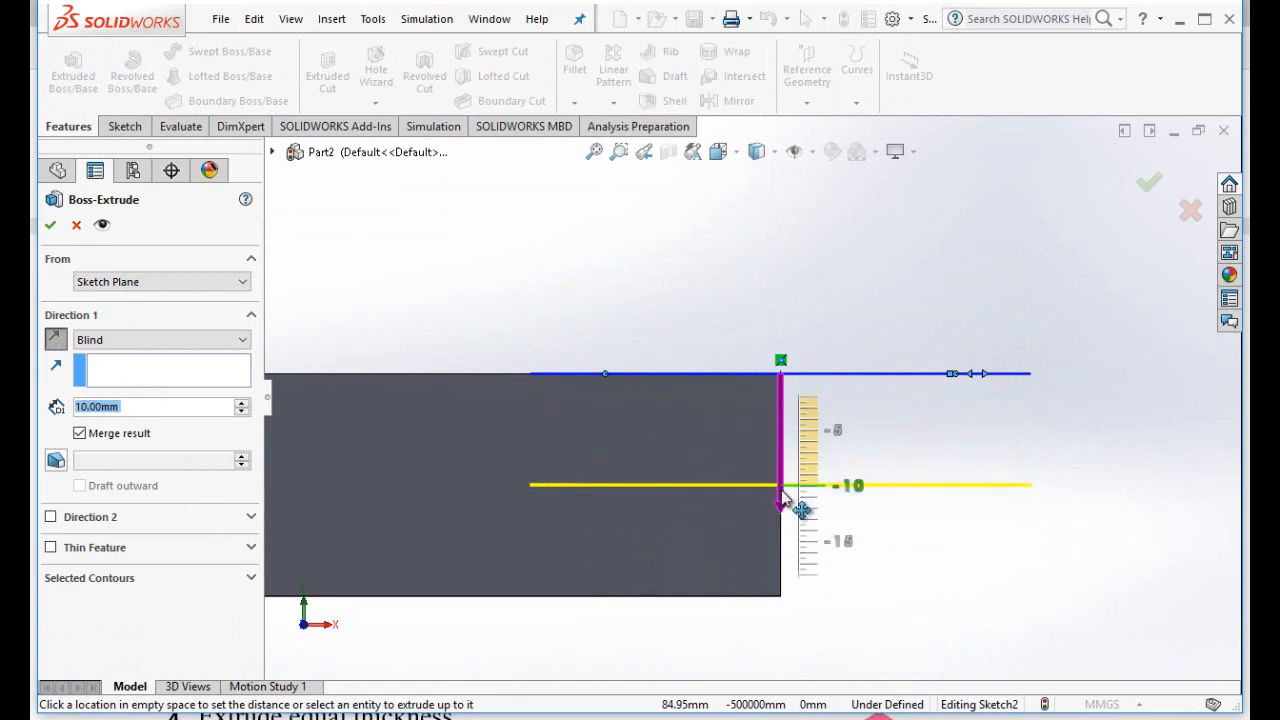
pyautogui.click(785, 498)
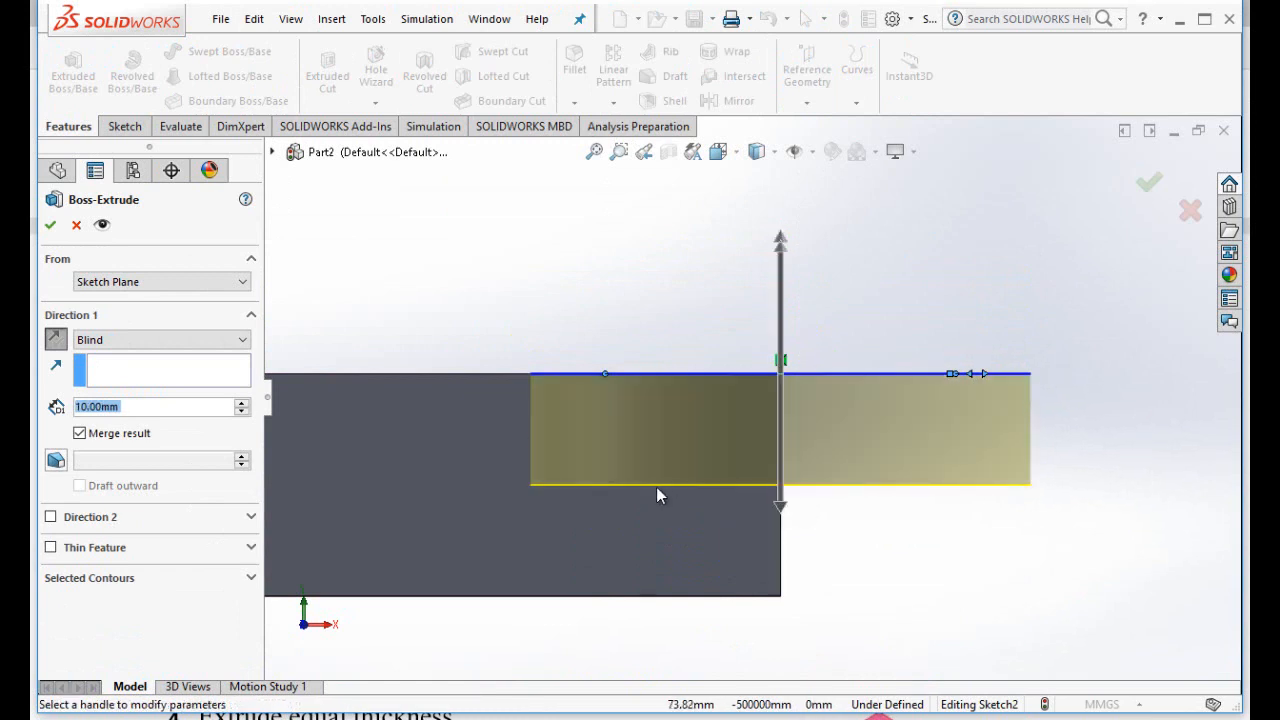
pyautogui.click(51, 226)
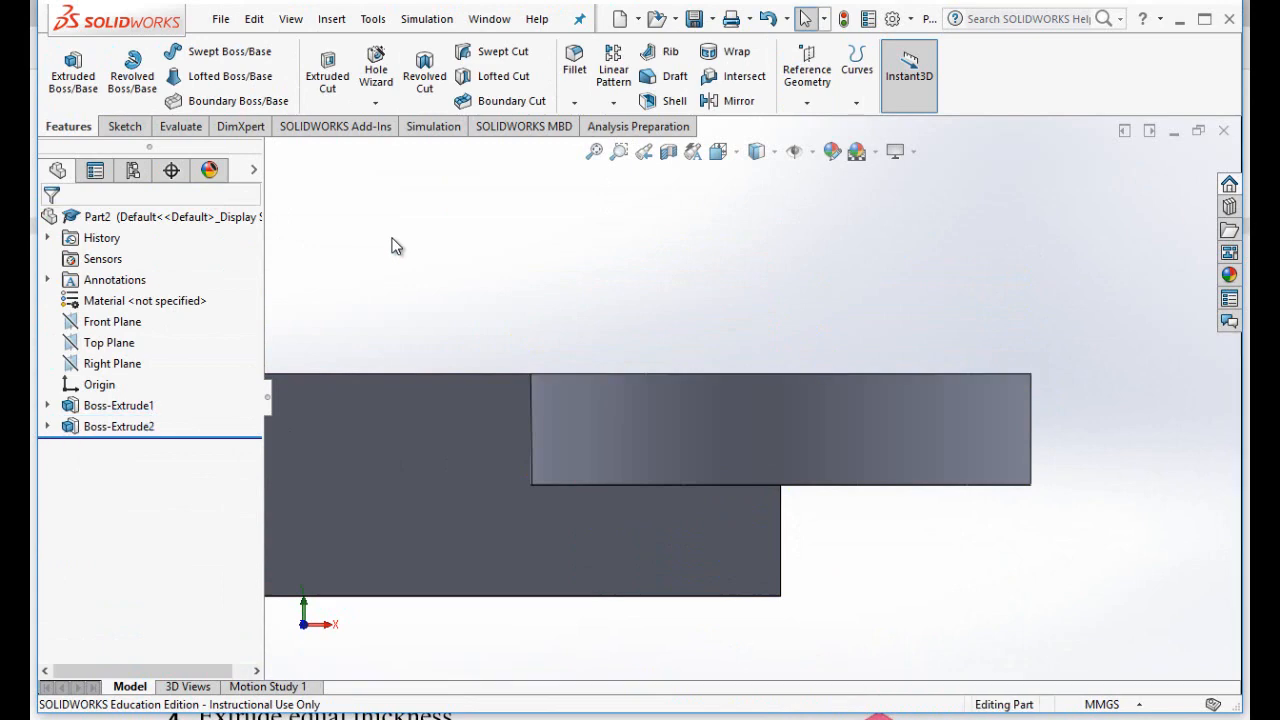
# - Inspect the extruded disc and compare it with the PDF's equal-thickness illustration, then read the two-fillet instruction
pyautogui.press('Right')
pyautogui.press('Down')
pyautogui.press('Down')
pyautogui.press('Down')
pyautogui.scroll(4, 425, 242)
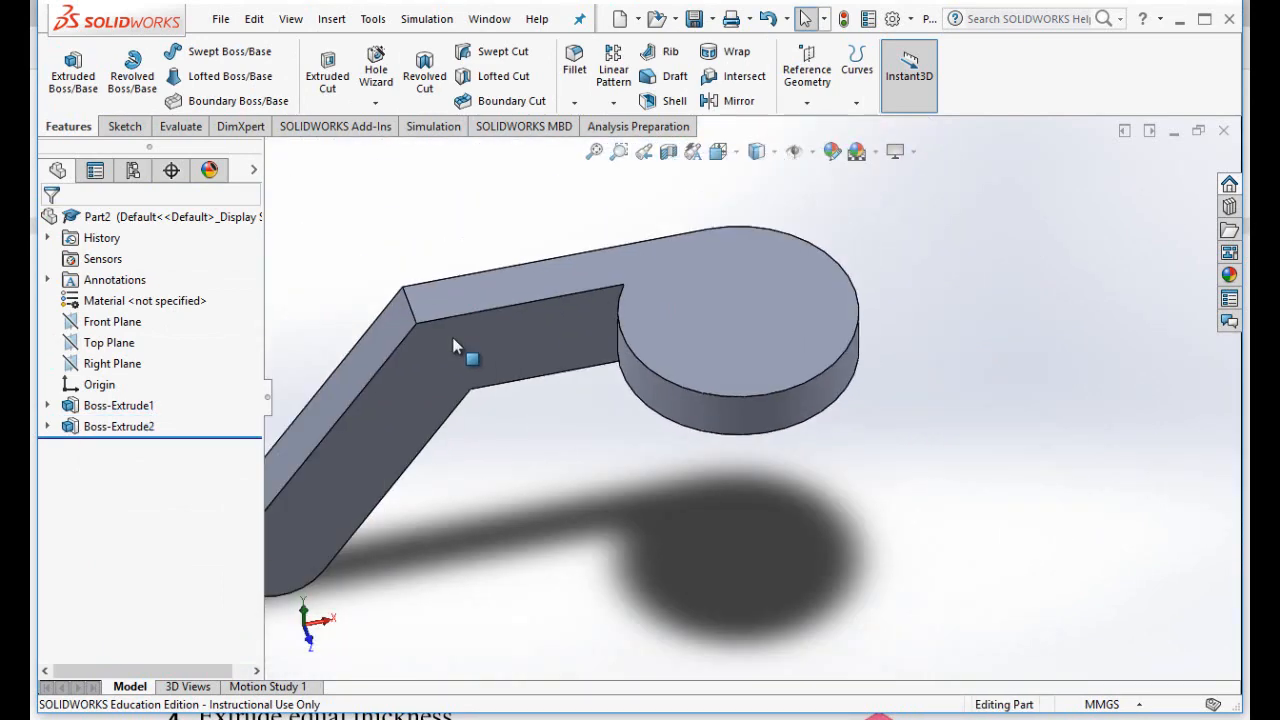
pyautogui.scroll(1, 521, 418)
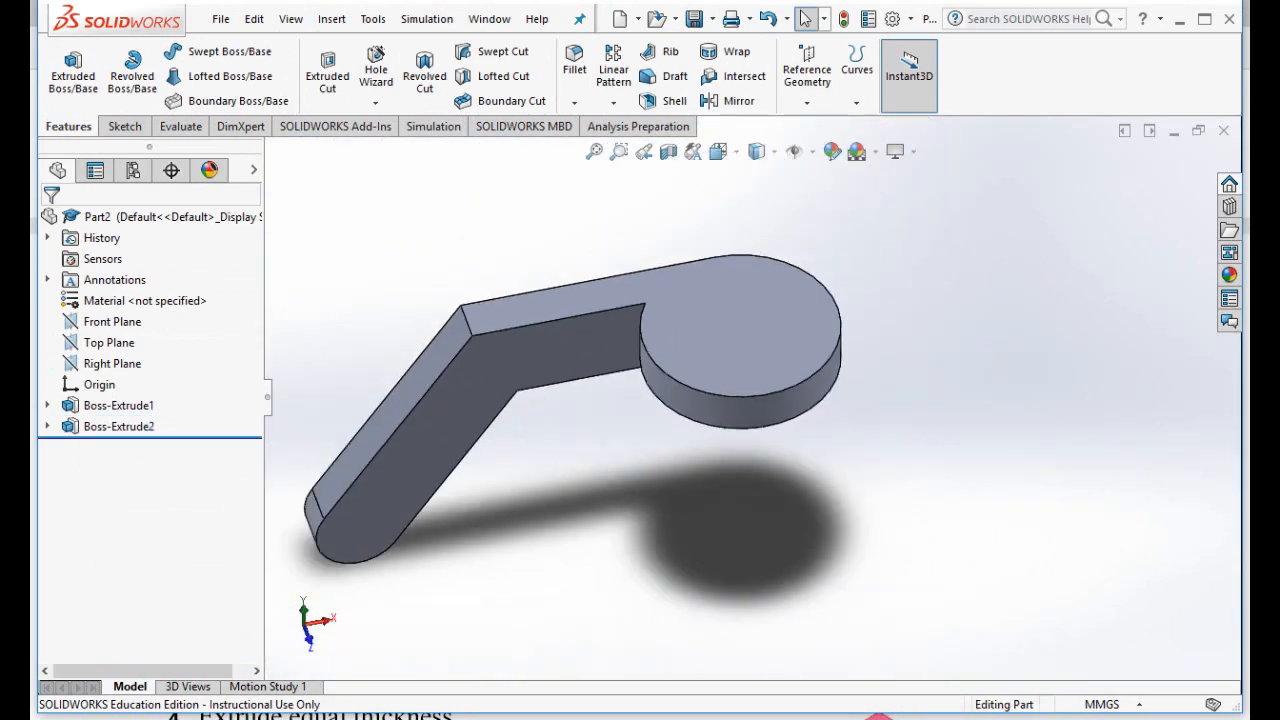
pyautogui.hotkey('alt', 'Tab')
pyautogui.scroll(-4, 793, 615)
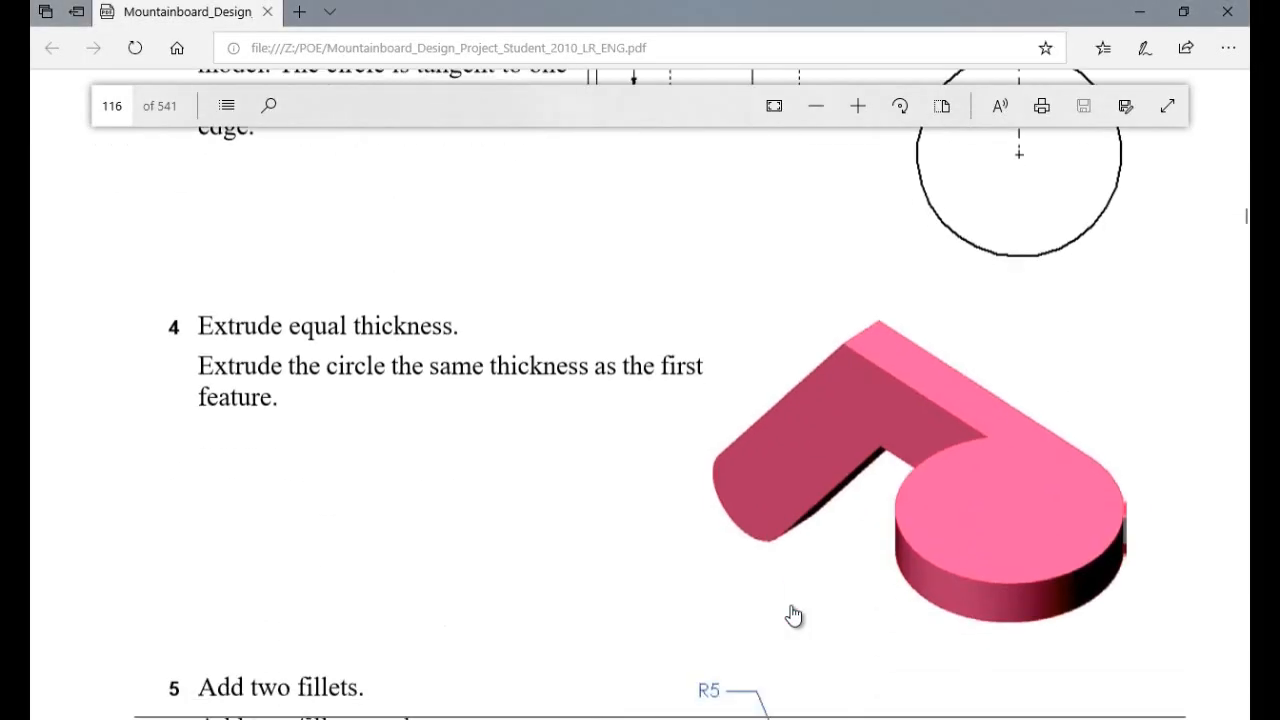
pyautogui.scroll(-4, 793, 615)
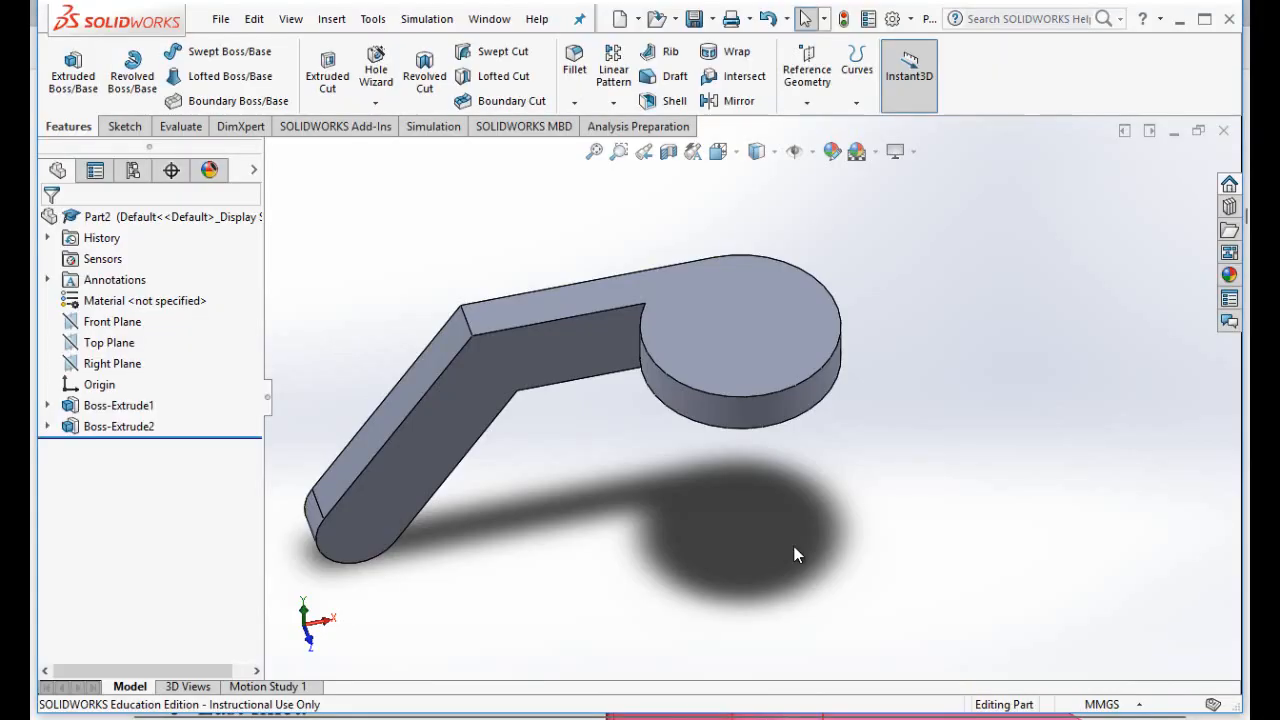
# - Fillet the outer edge of the brace's bend with a 25 mm symmetric radius
pyautogui.click(574, 62)
pyautogui.click(85, 570)
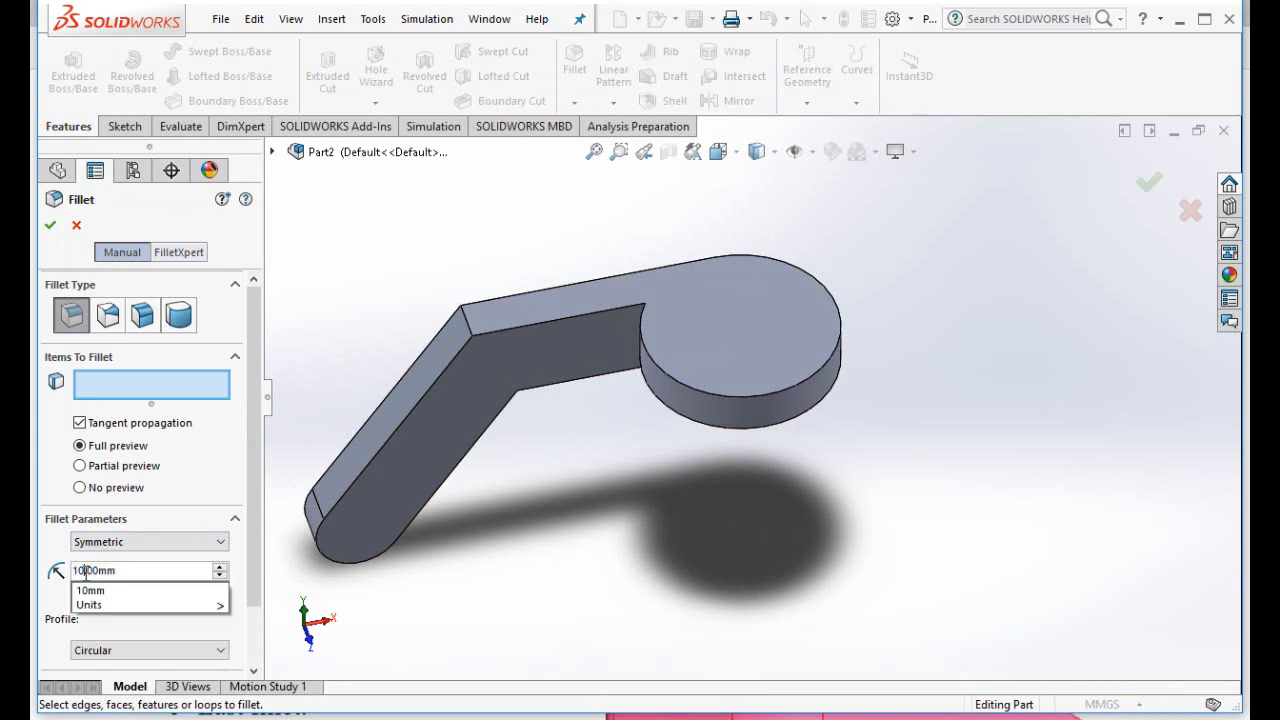
pyautogui.press('BackSpace')
pyautogui.press('BackSpace')
pyautogui.write('20')
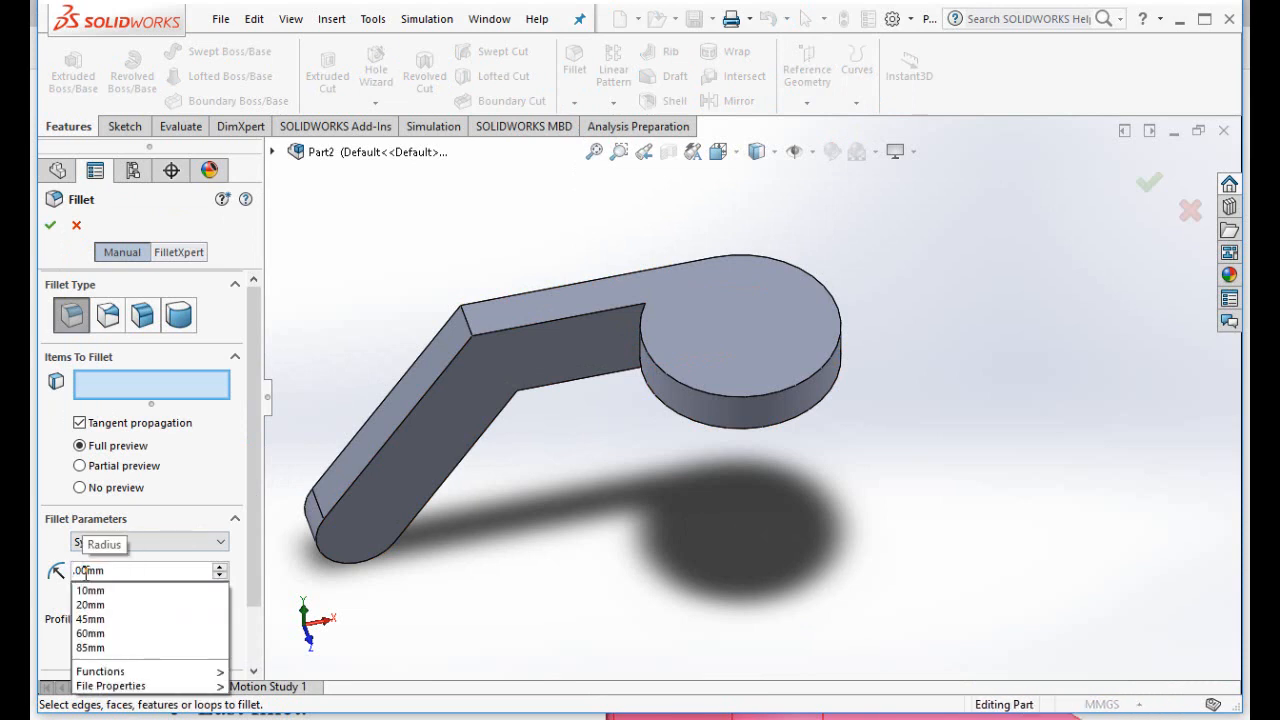
pyautogui.press('BackSpace')
pyautogui.write('5mm')
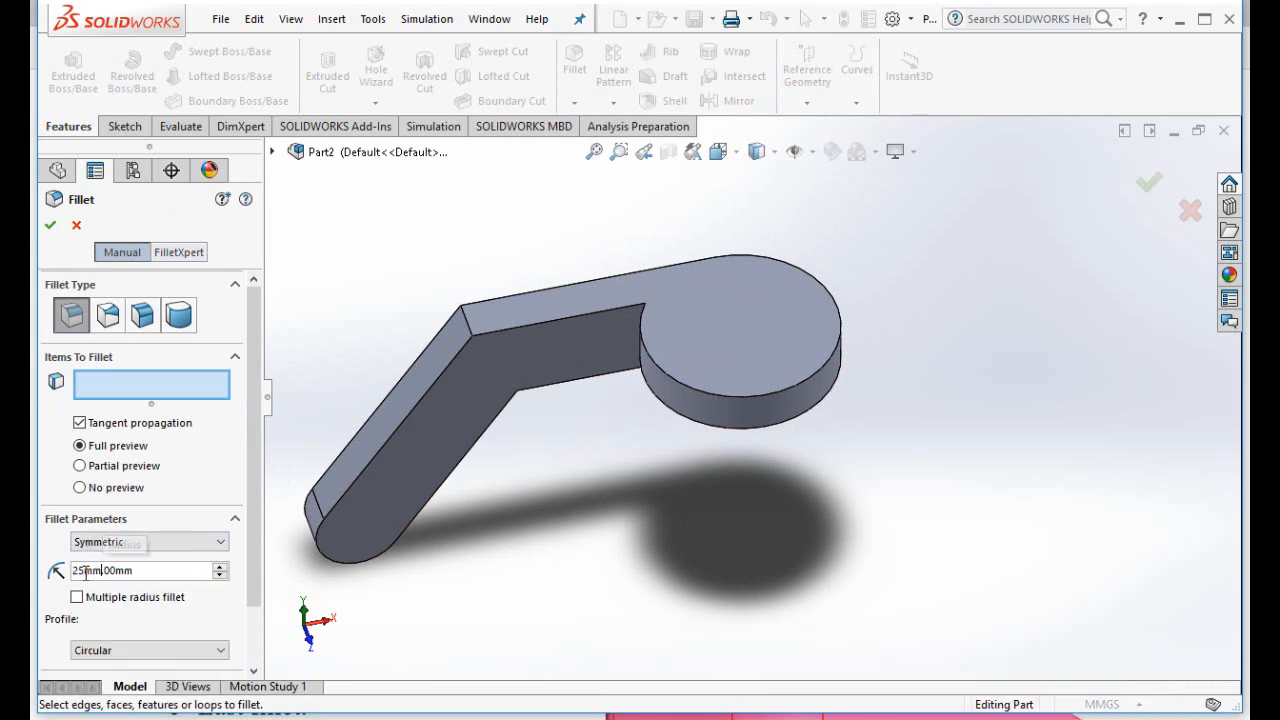
pyautogui.press('BackSpace')
pyautogui.press('BackSpace')
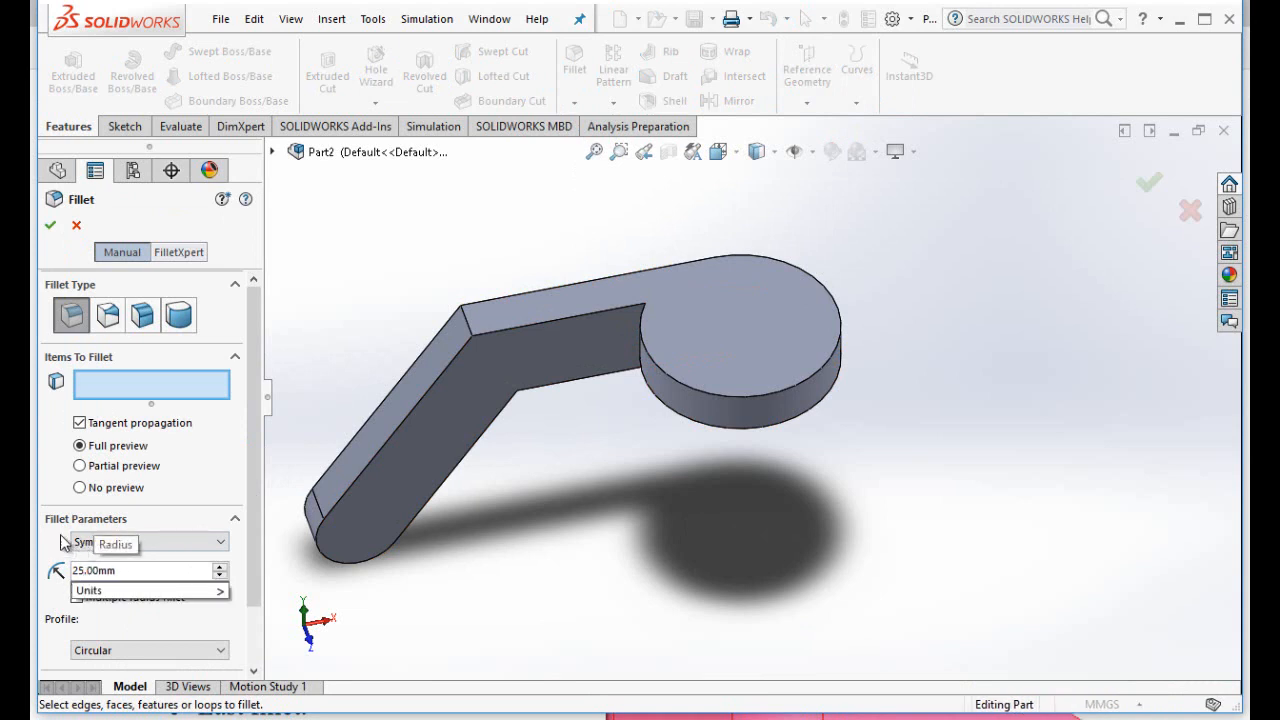
pyautogui.click(469, 325)
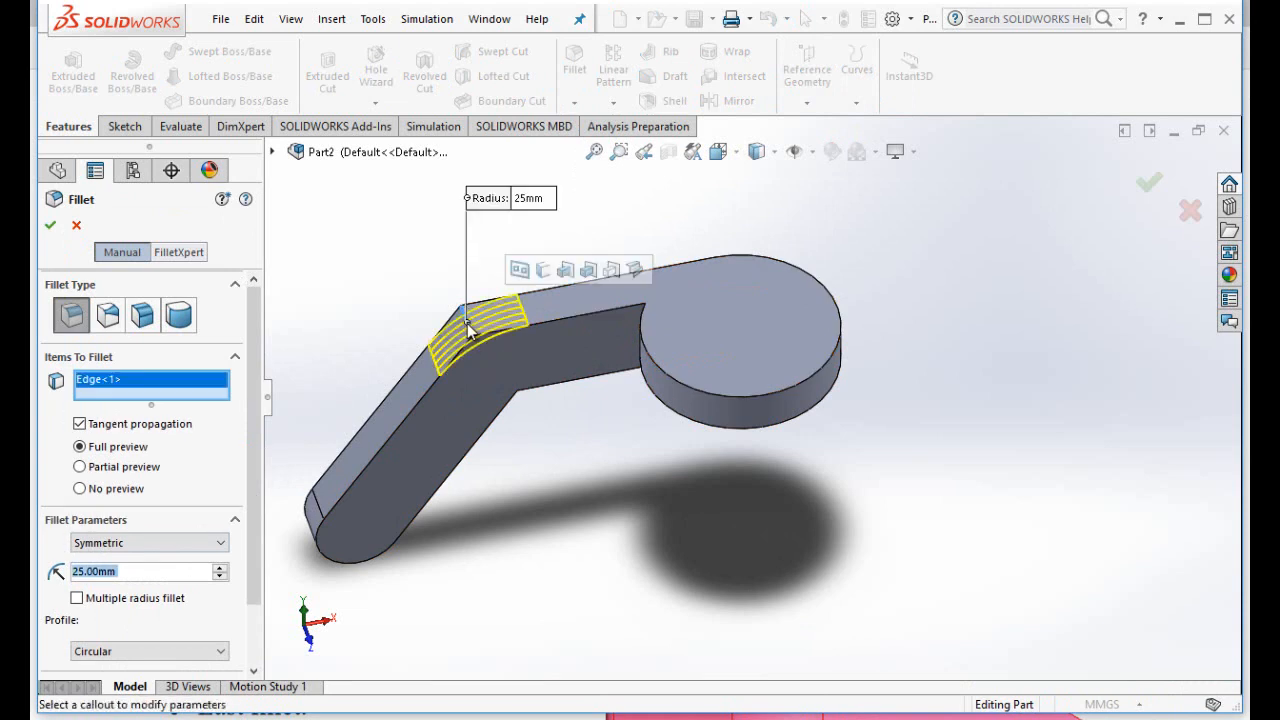
pyautogui.click(48, 226)
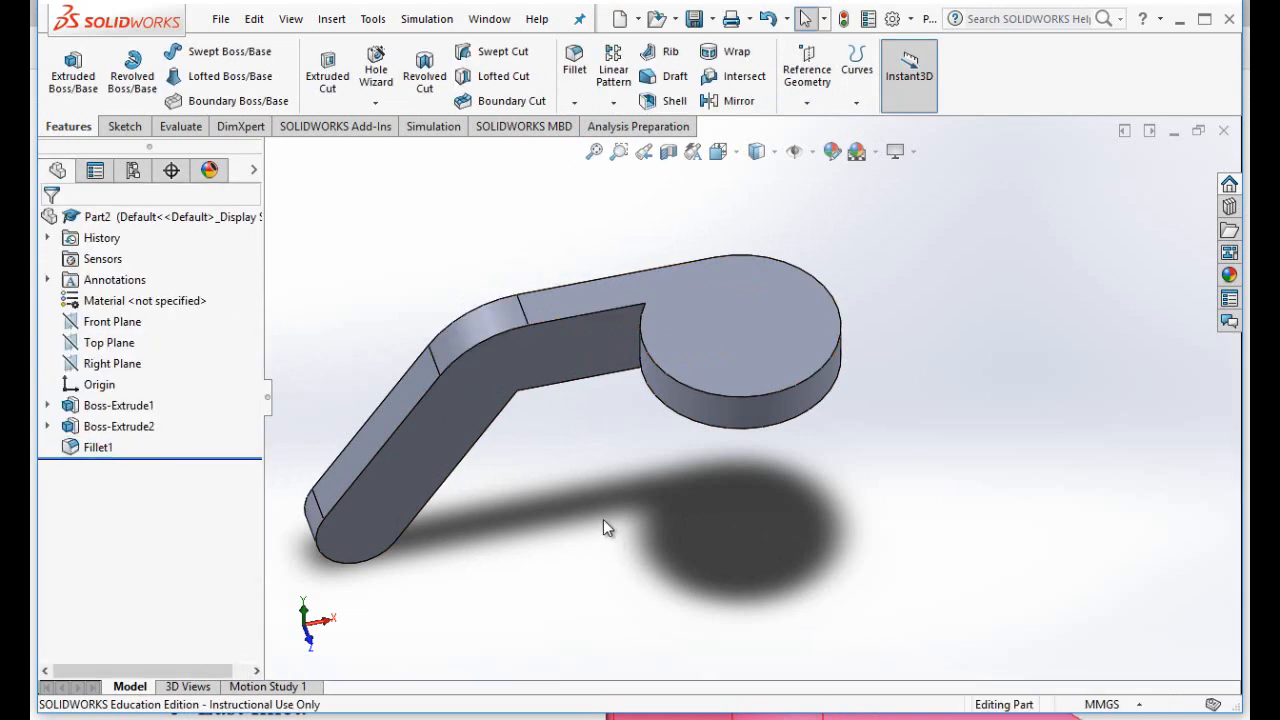
# - Fillet the inner edge of the brace's bend with a 5 mm symmetric radius
pyautogui.press('Up')
pyautogui.press('Up')
pyautogui.press('Up')
pyautogui.press('Up')
pyautogui.press('Up')
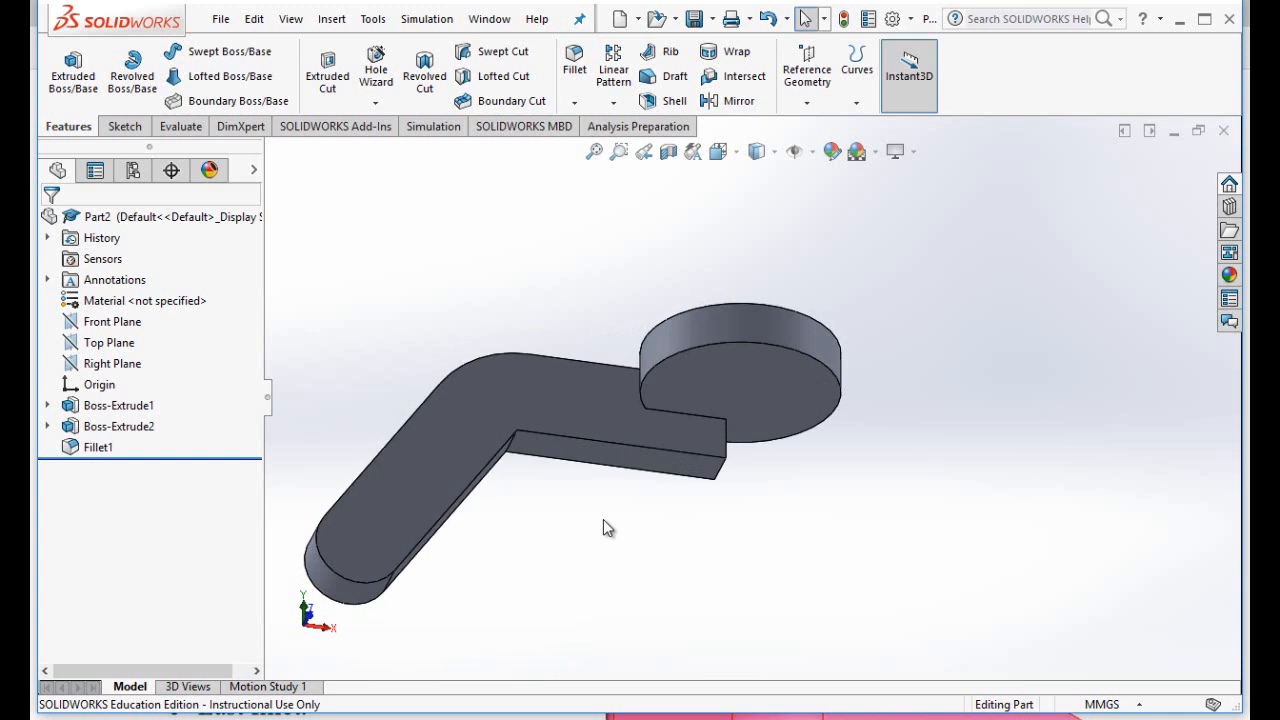
pyautogui.press('Right')
pyautogui.click(574, 62)
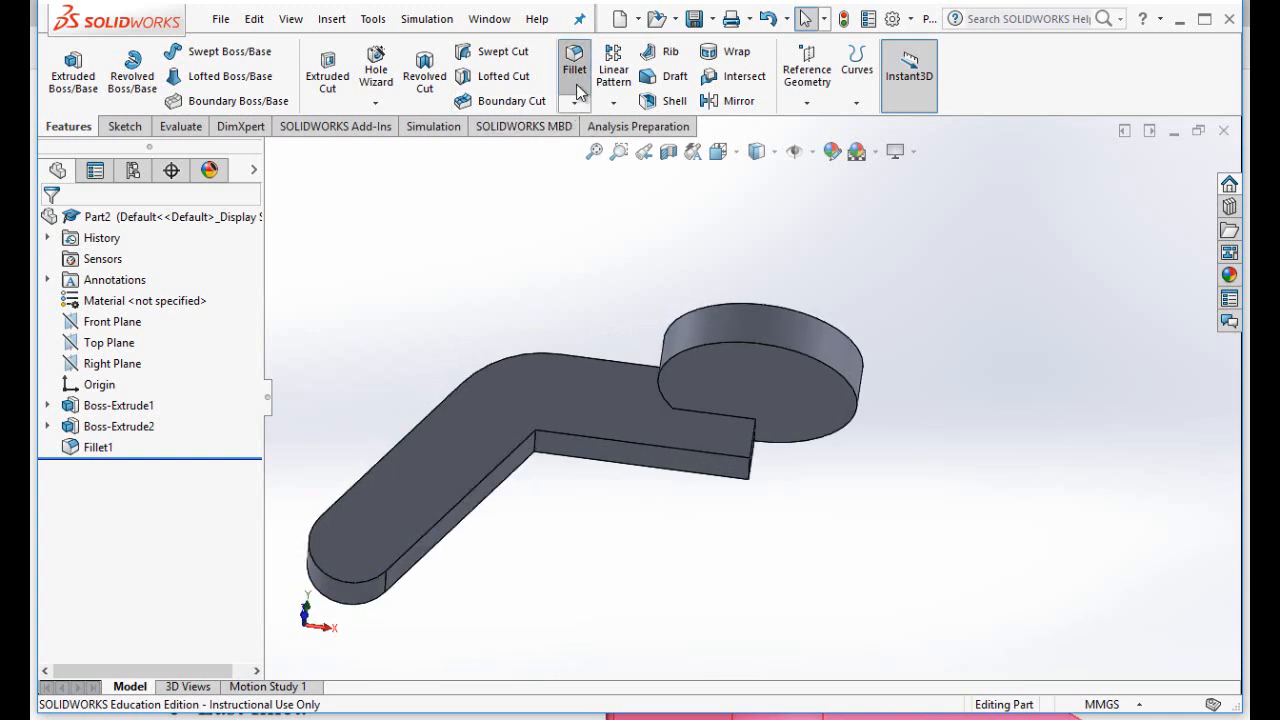
pyautogui.click(80, 573)
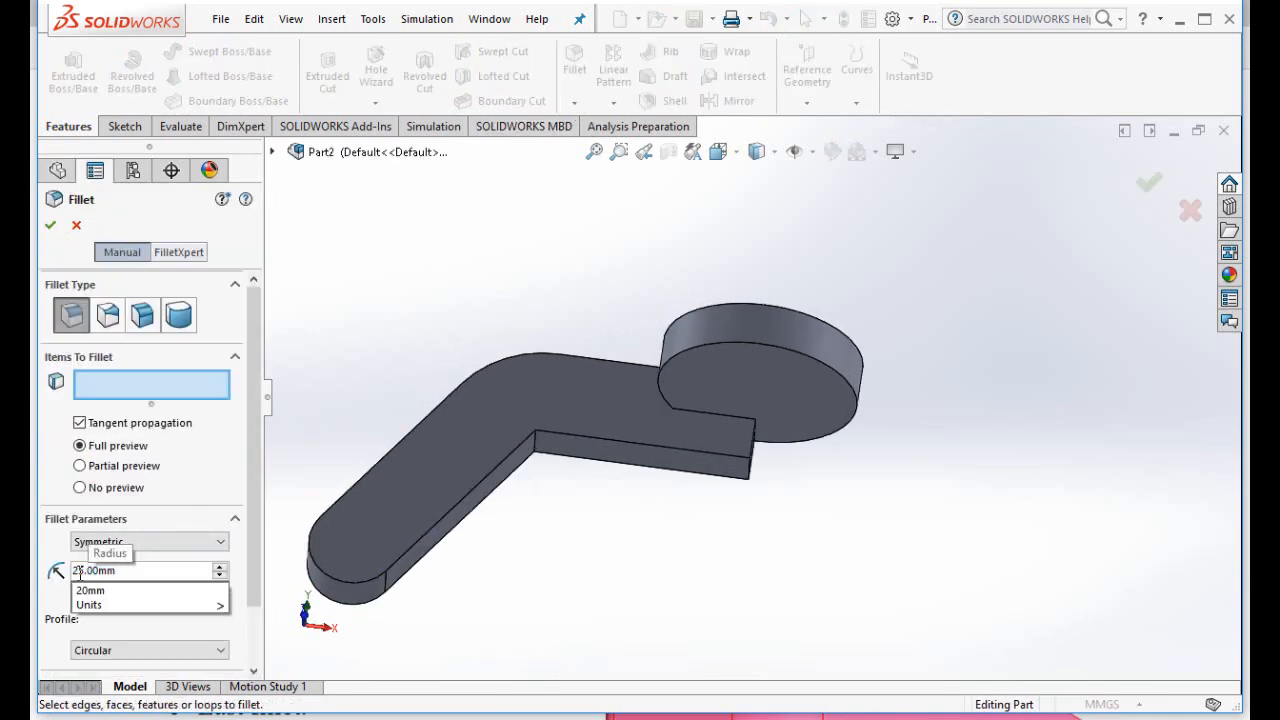
pyautogui.press('BackSpace')
pyautogui.click(52, 549)
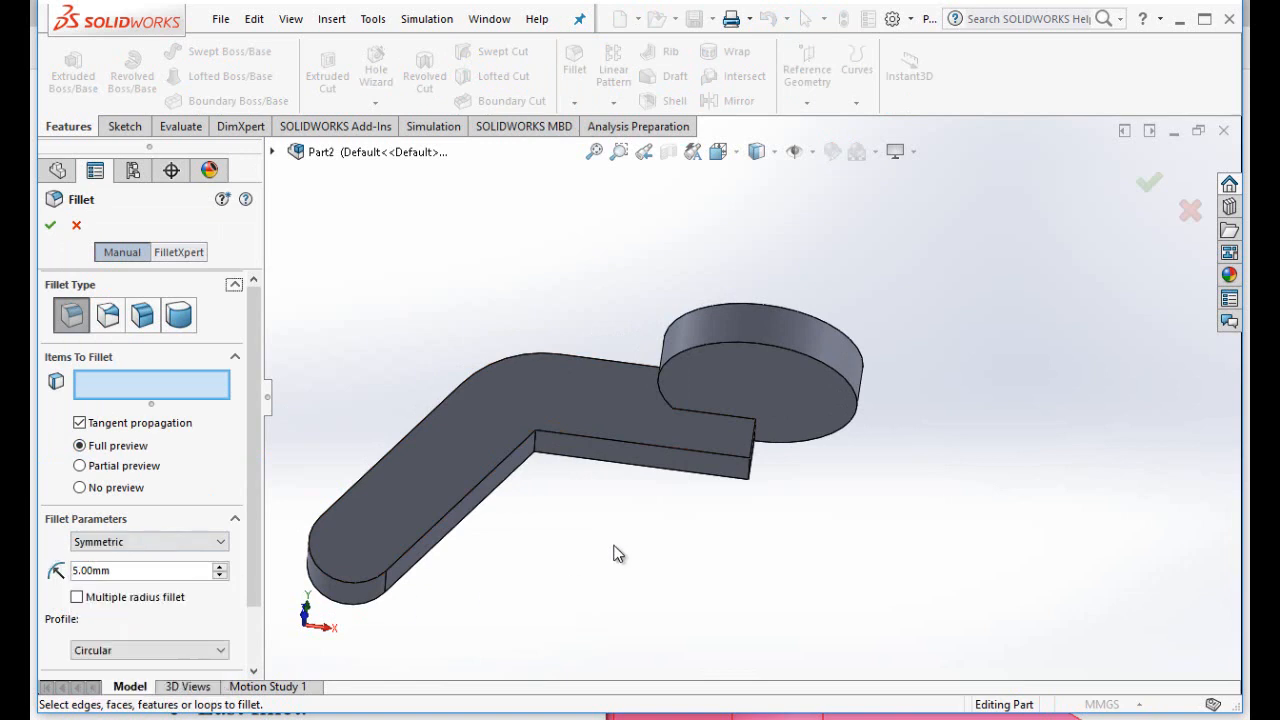
pyautogui.click(534, 442)
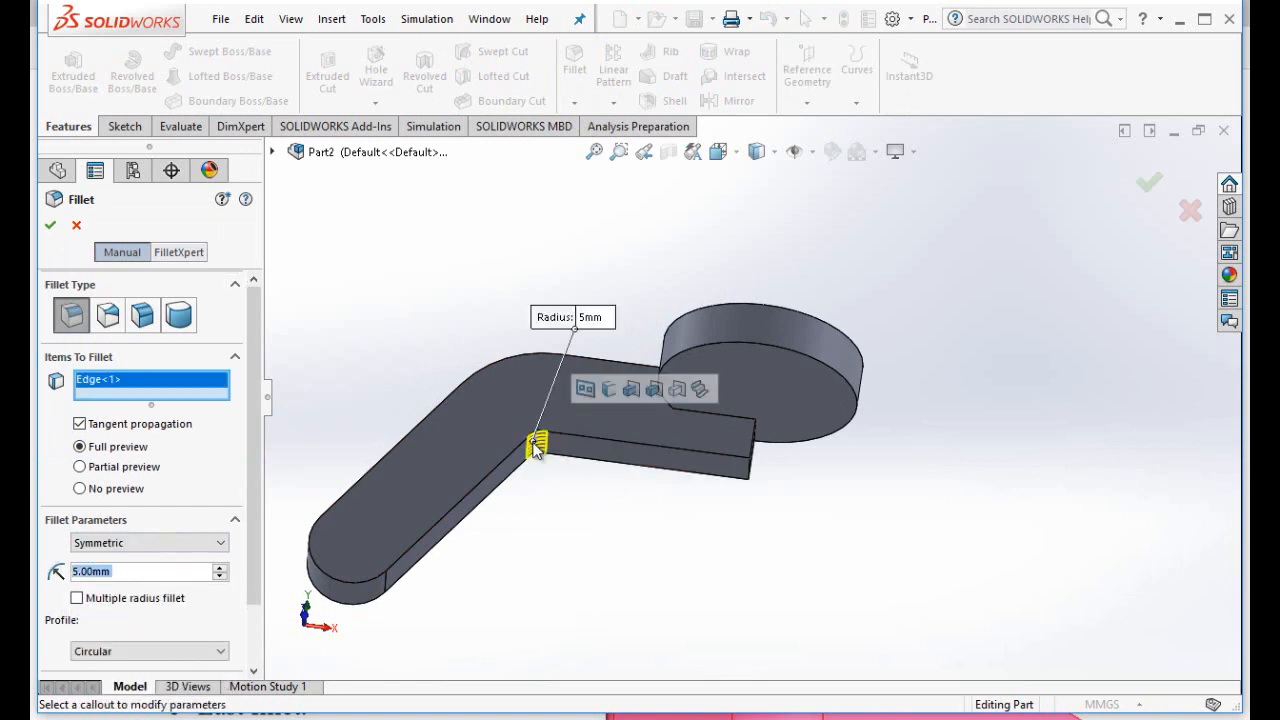
pyautogui.click(50, 226)
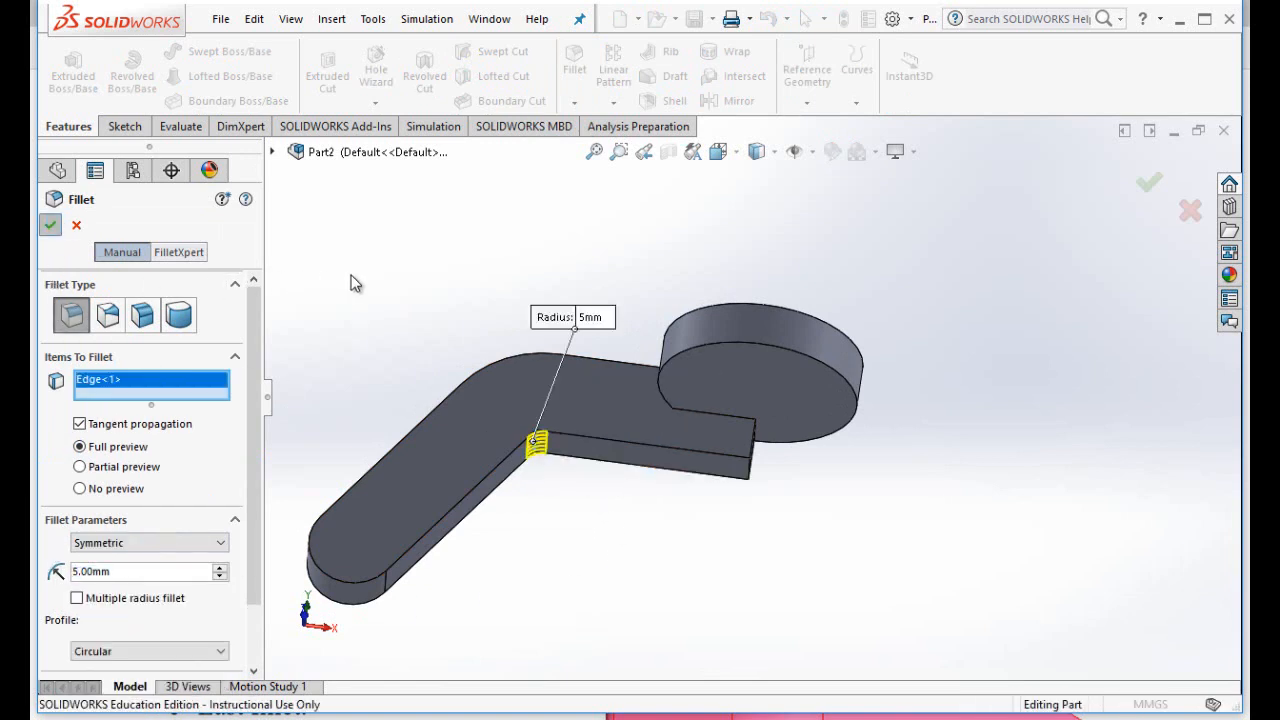
pyautogui.press('Up')
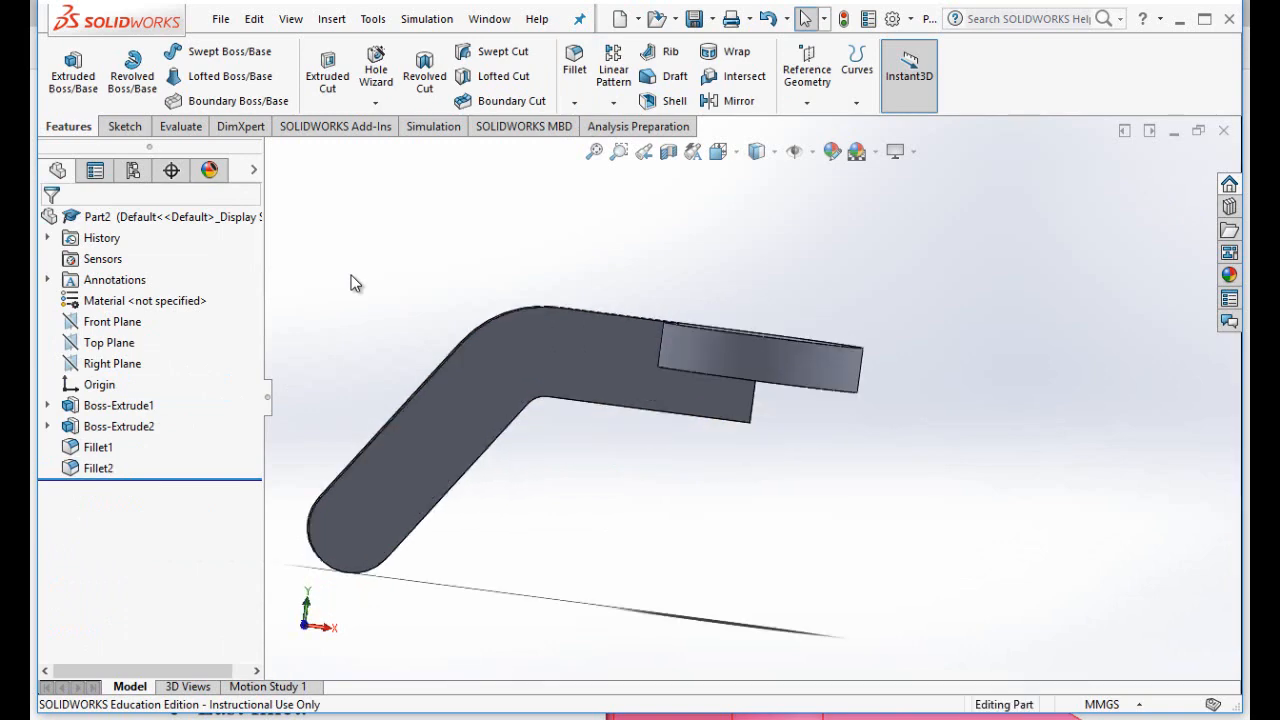
# - Read the last-fillet instruction in the Mountainboard PDF, then examine the corner where the arm meets the disc in SOLIDWORKS
pyautogui.hotkey('alt', 'Tab')
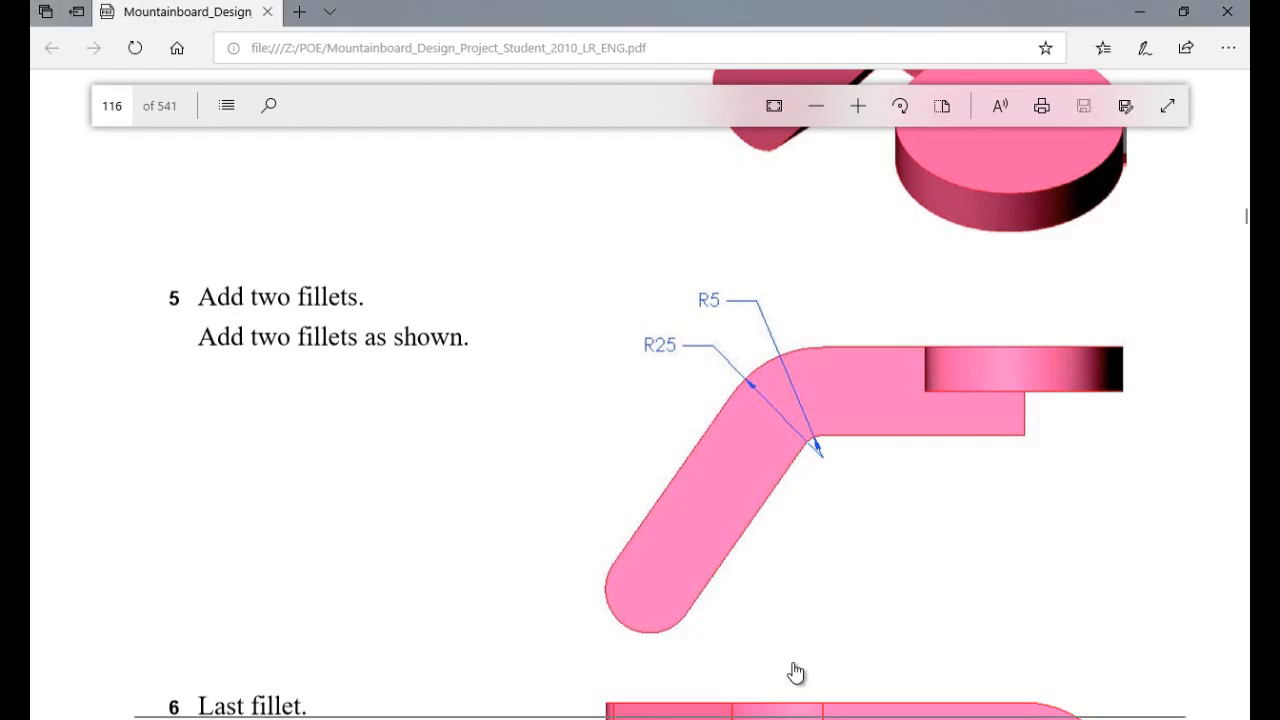
pyautogui.scroll(-3, 796, 673)
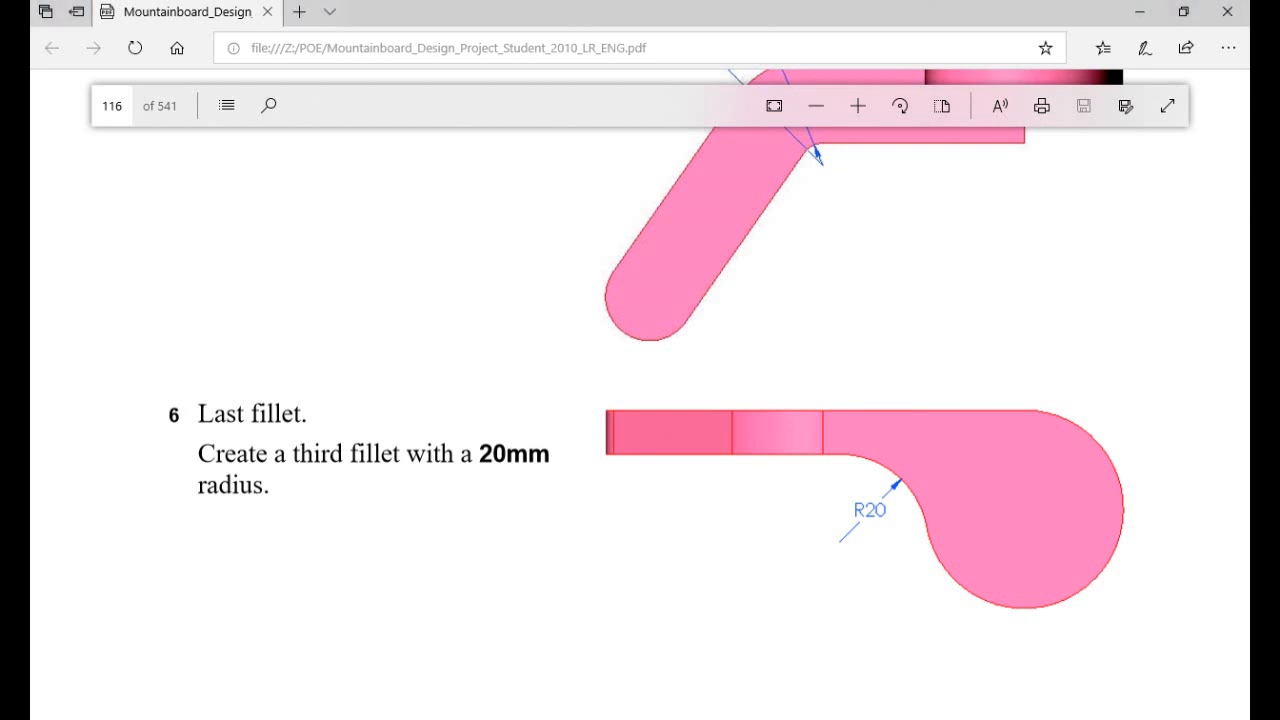
pyautogui.hotkey('alt', 'Tab')
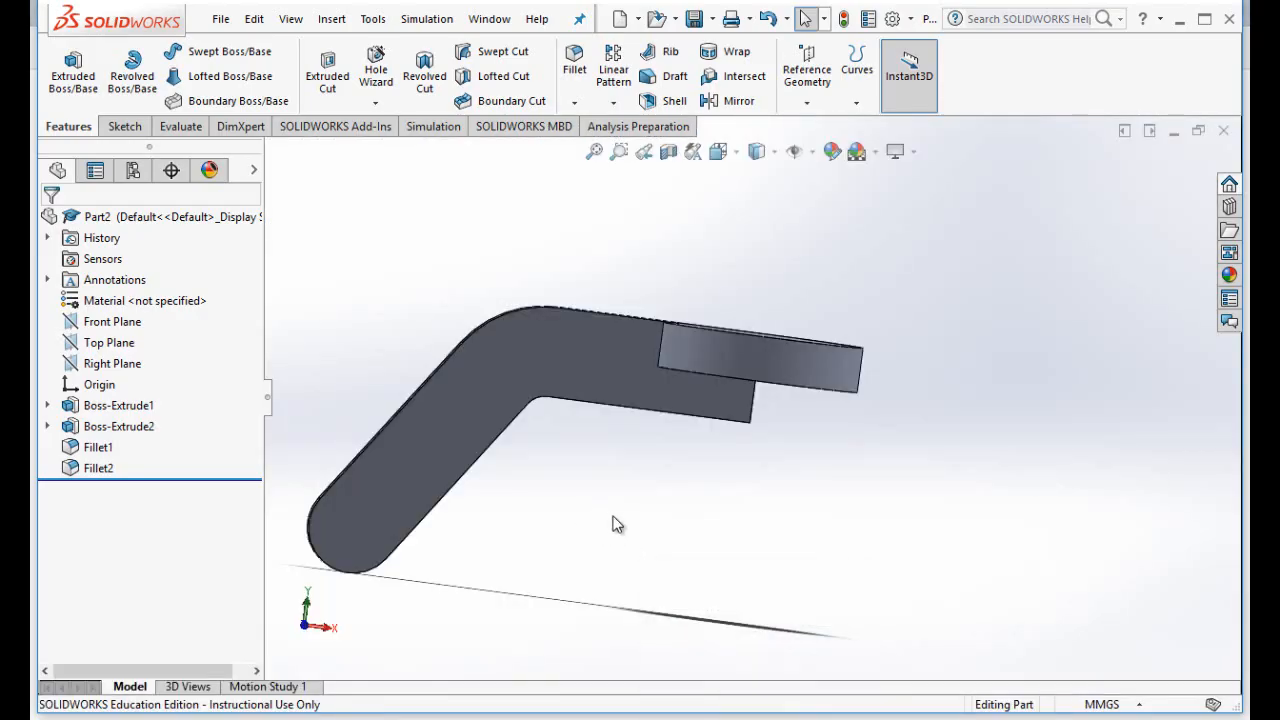
pyautogui.press('Down')
pyautogui.press('Down')
pyautogui.press('Down')
pyautogui.press('Down')
pyautogui.press('Down')
pyautogui.press('Right')
pyautogui.press('Right')
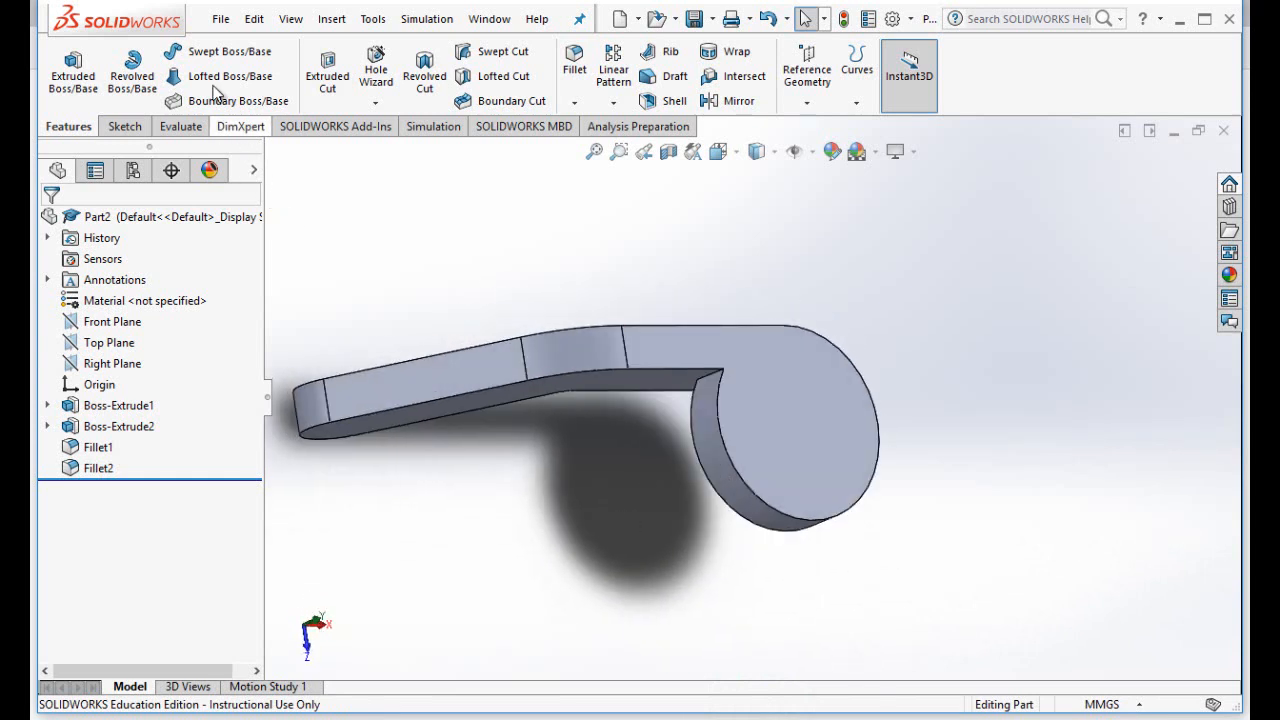
# - Save the part as "guide" in the Lesson05 folder, checking the PDF's lesson pages before naming it
pyautogui.click(221, 20)
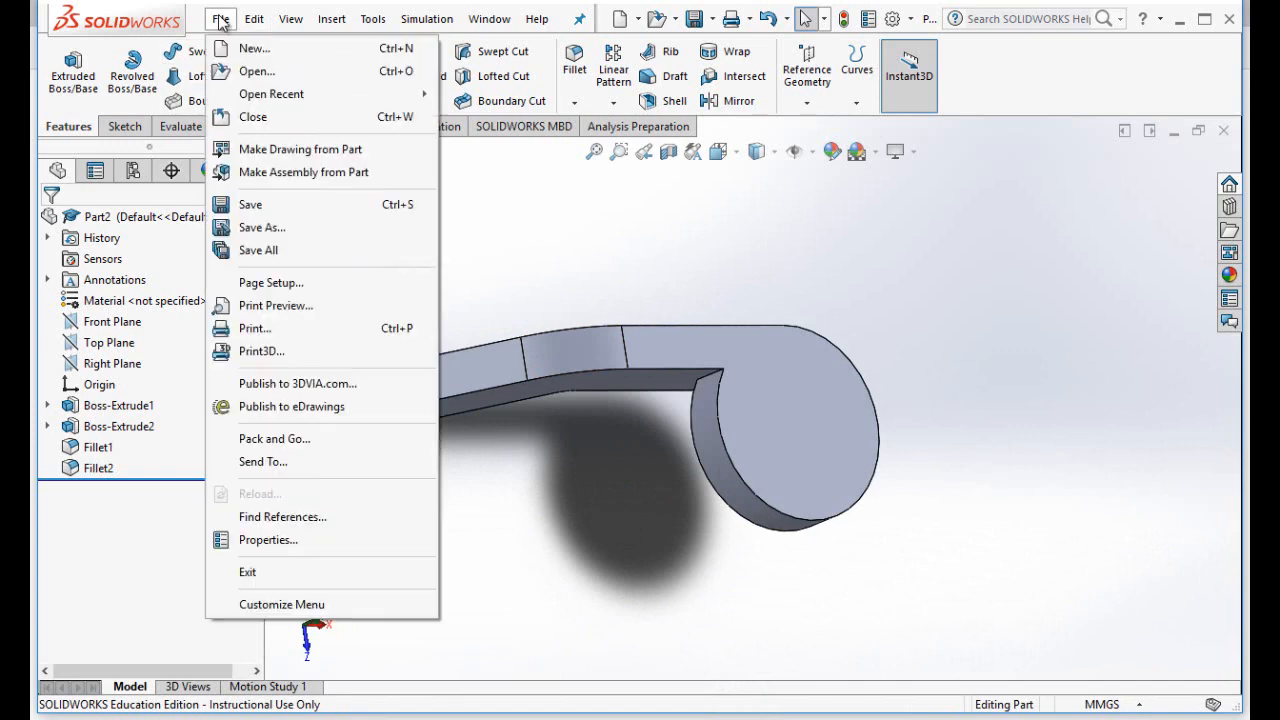
pyautogui.click(250, 227)
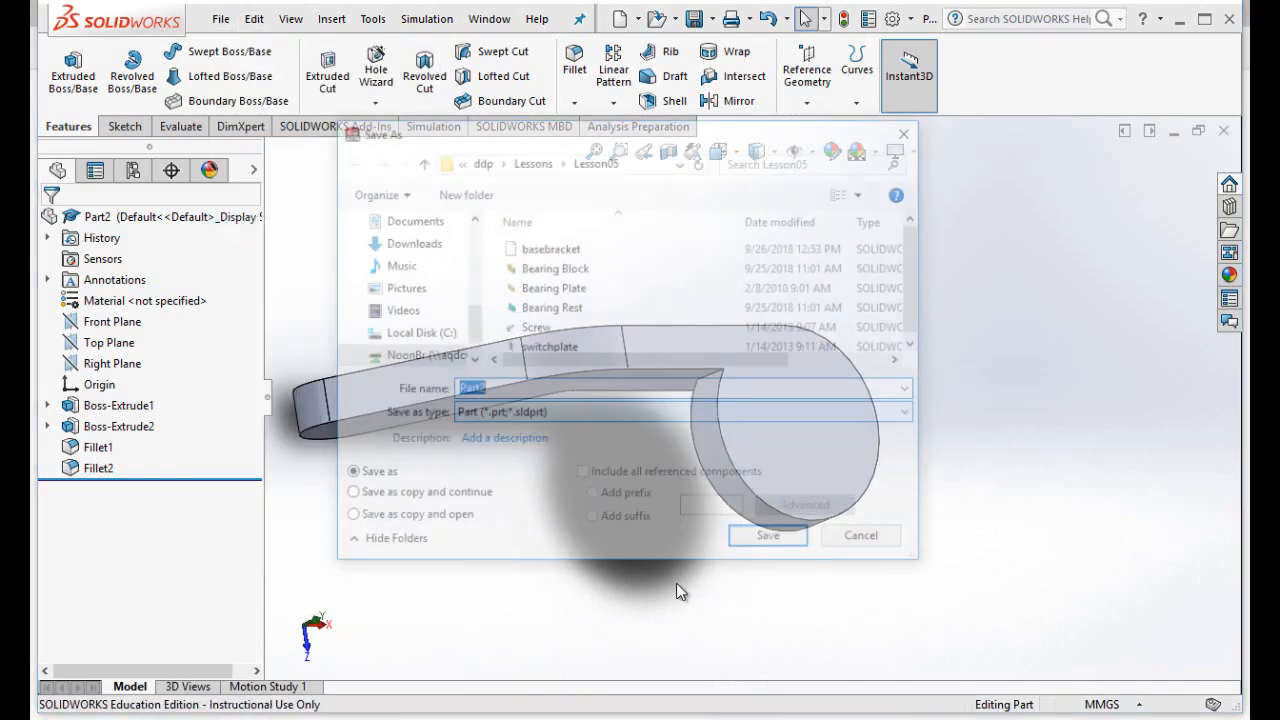
pyautogui.moveTo(755, 718)
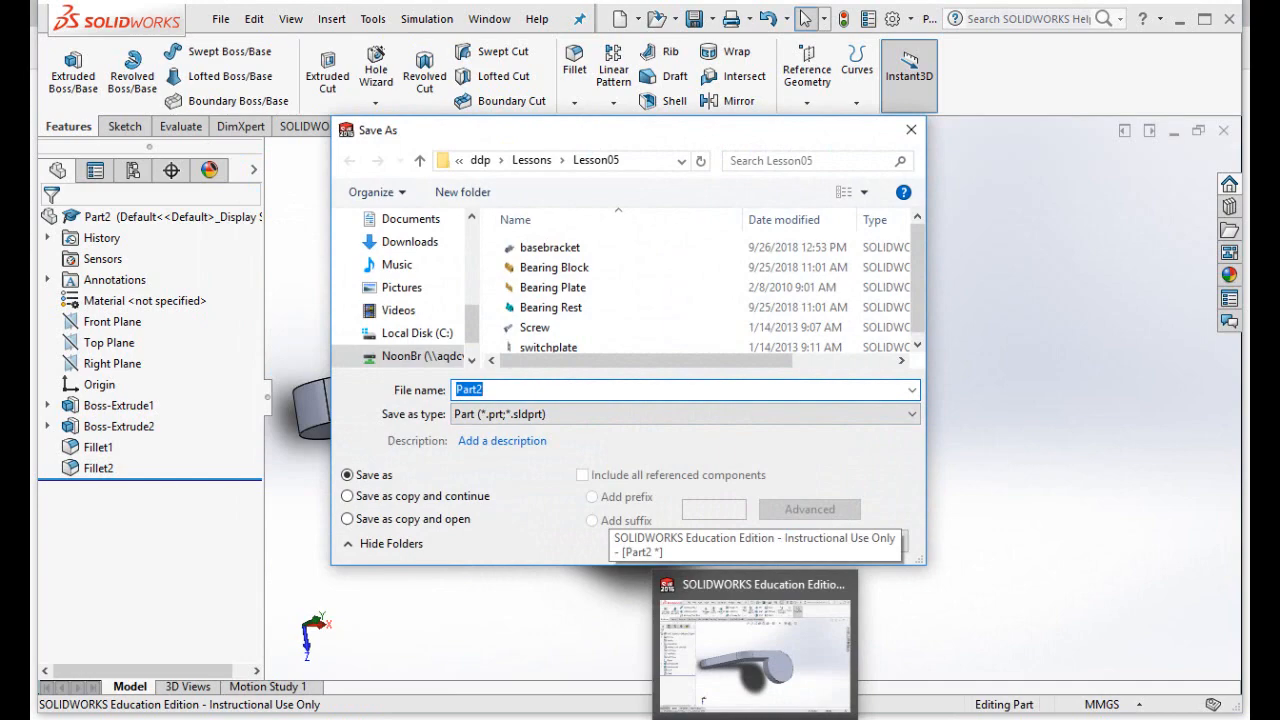
pyautogui.click(493, 714)
pyautogui.scroll(2, 549, 601)
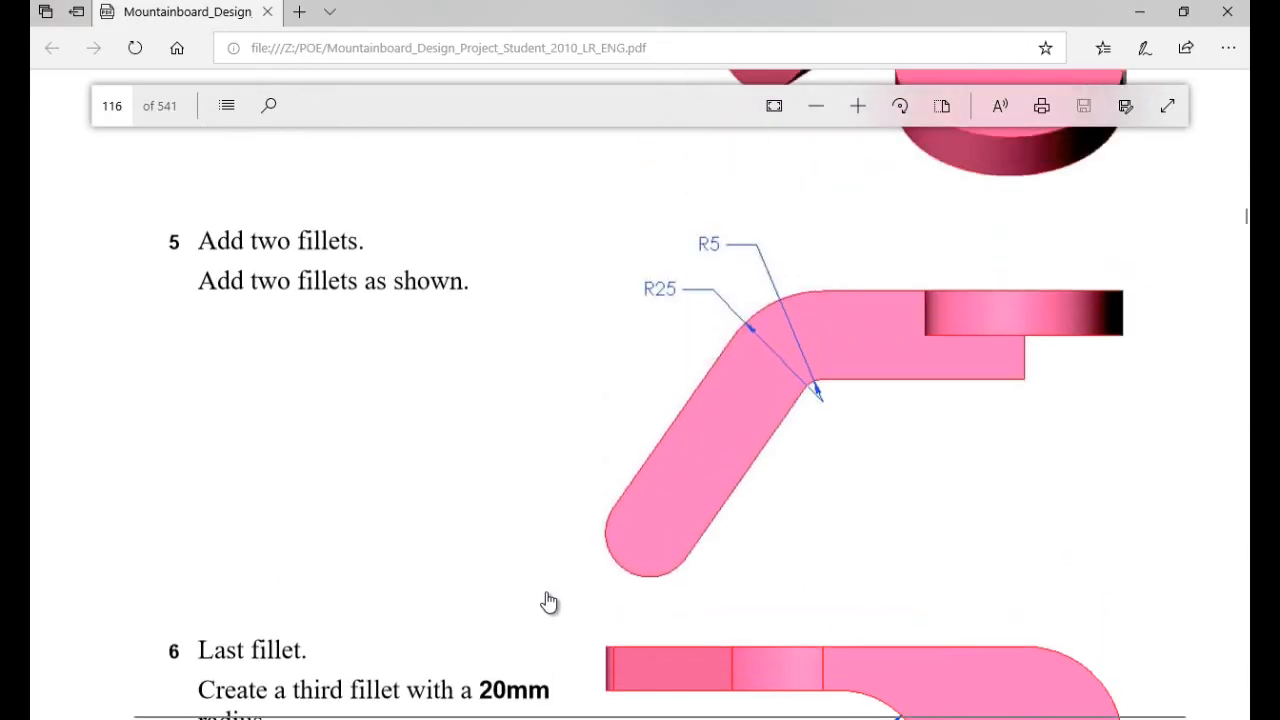
pyautogui.scroll(5, 548, 598)
pyautogui.scroll(-3, 546, 597)
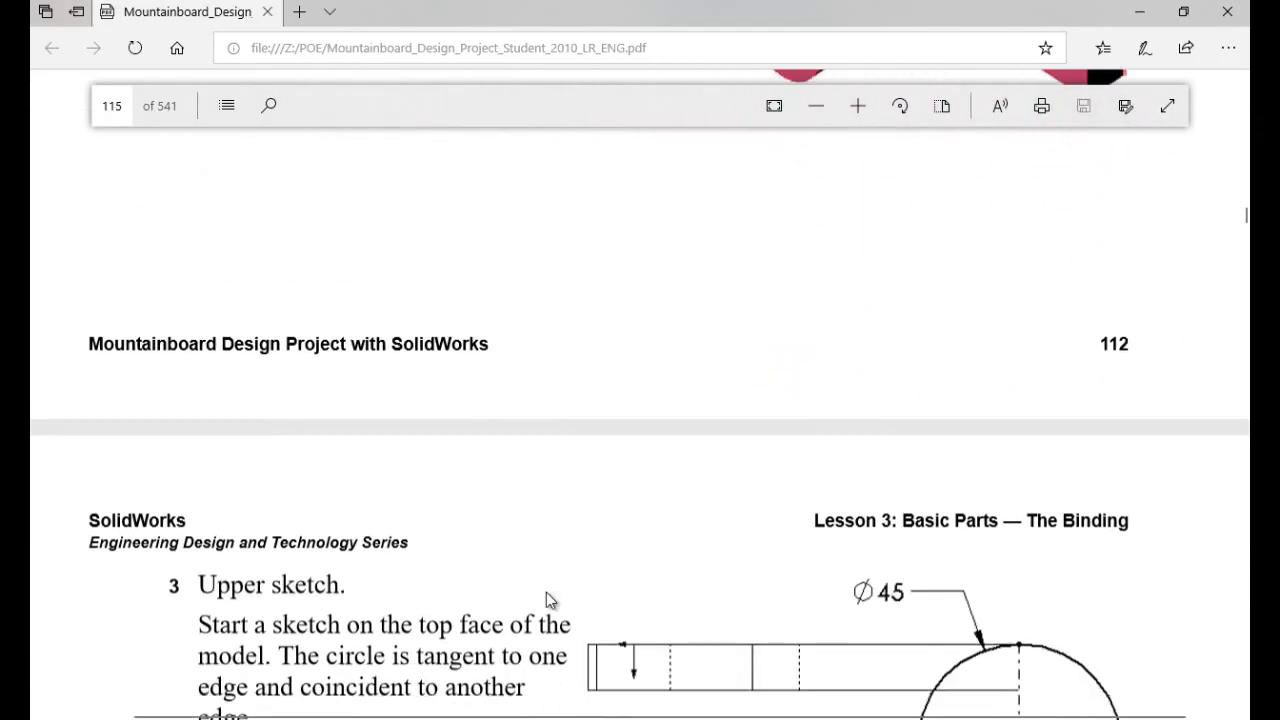
pyautogui.scroll(-12, 546, 592)
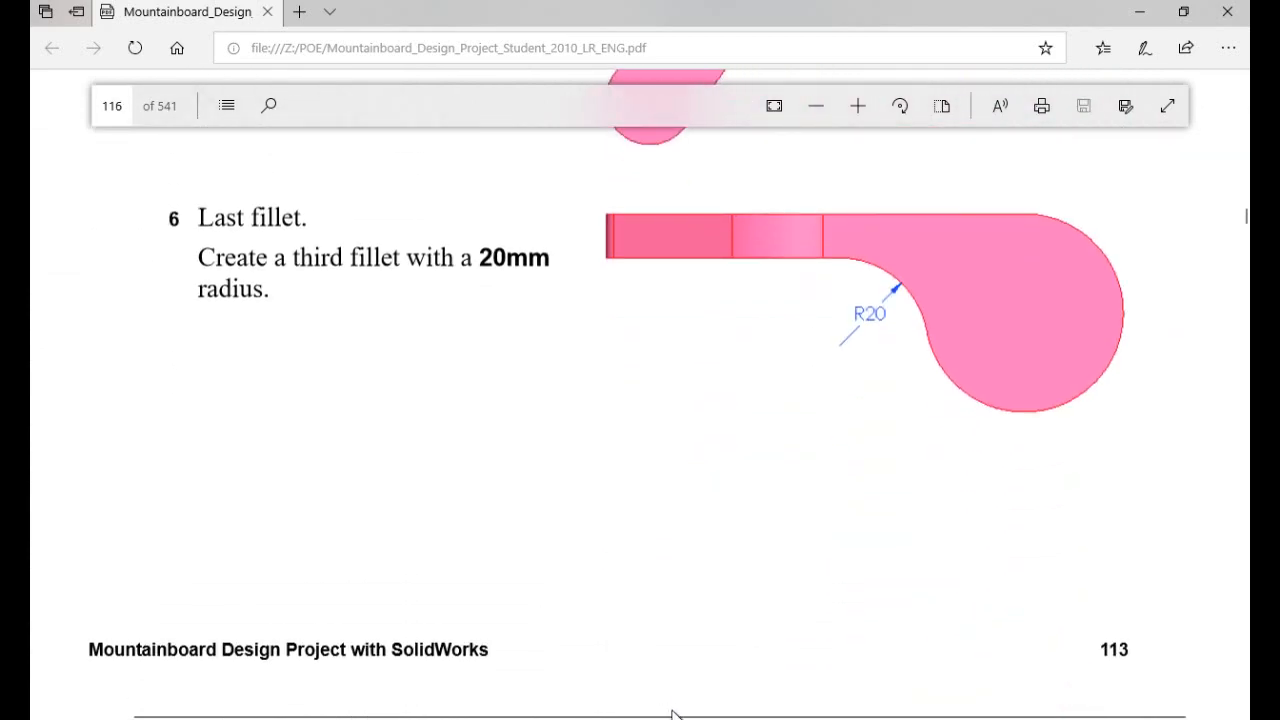
pyautogui.click(672, 714)
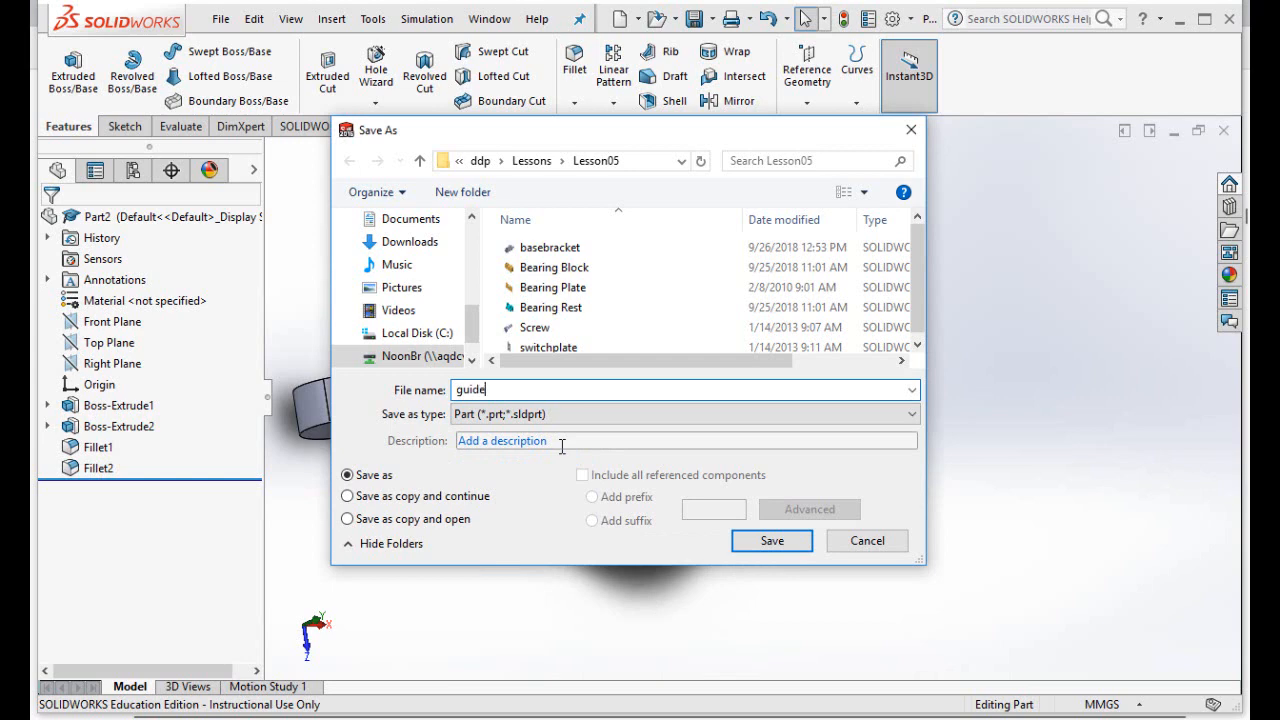
pyautogui.click(757, 548)
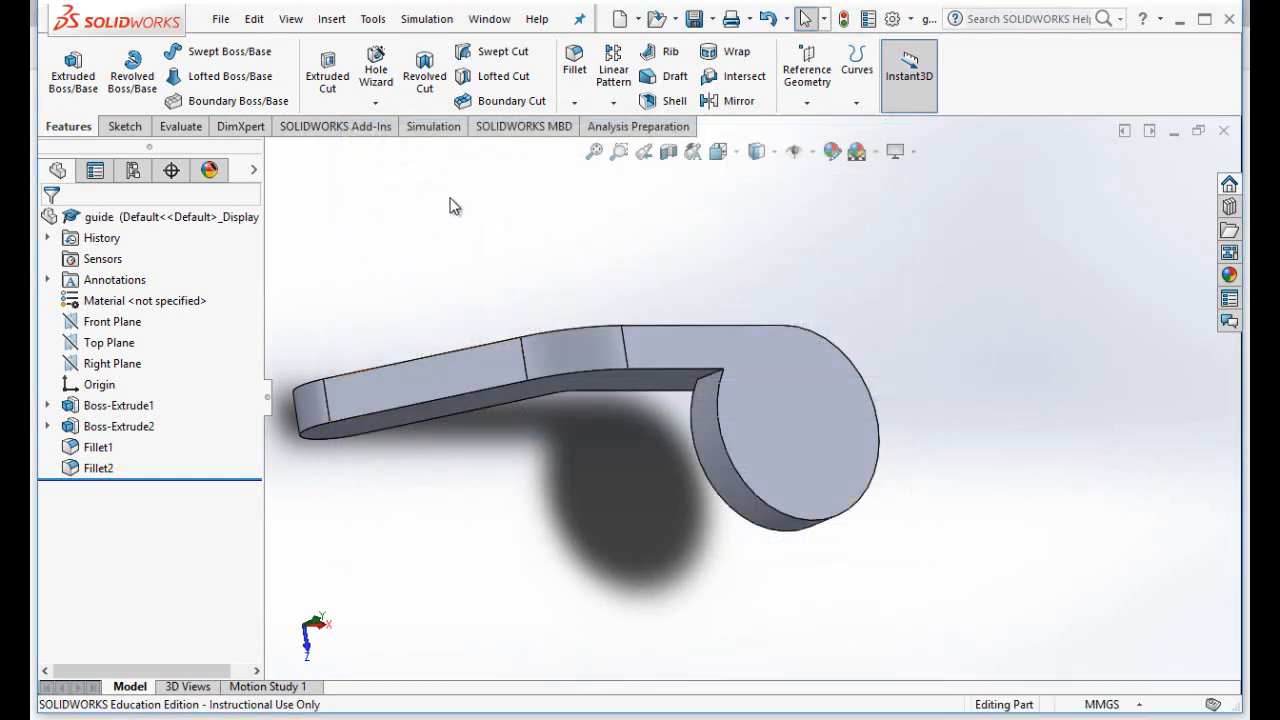
# - Fillet the inner corner edge between the arm and the disc with a 20 mm symmetric radius, and save the part
pyautogui.click(583, 78)
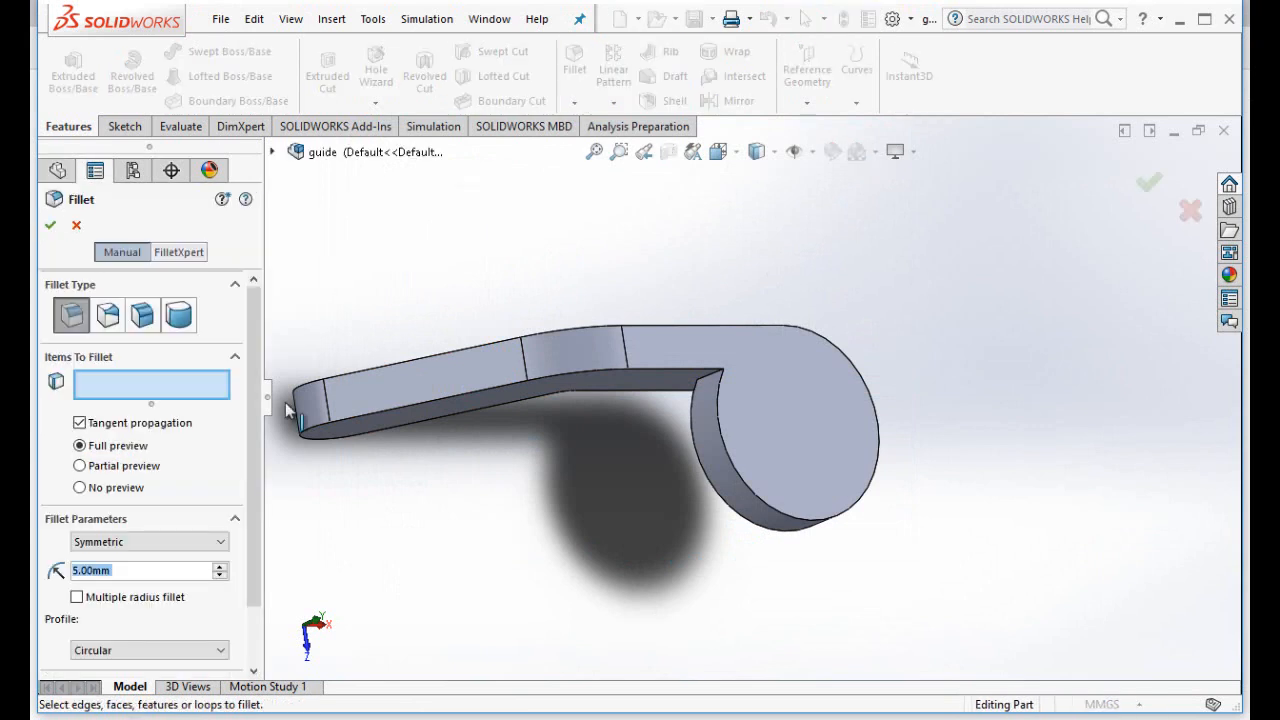
pyautogui.click(79, 570)
pyautogui.press('BackSpace')
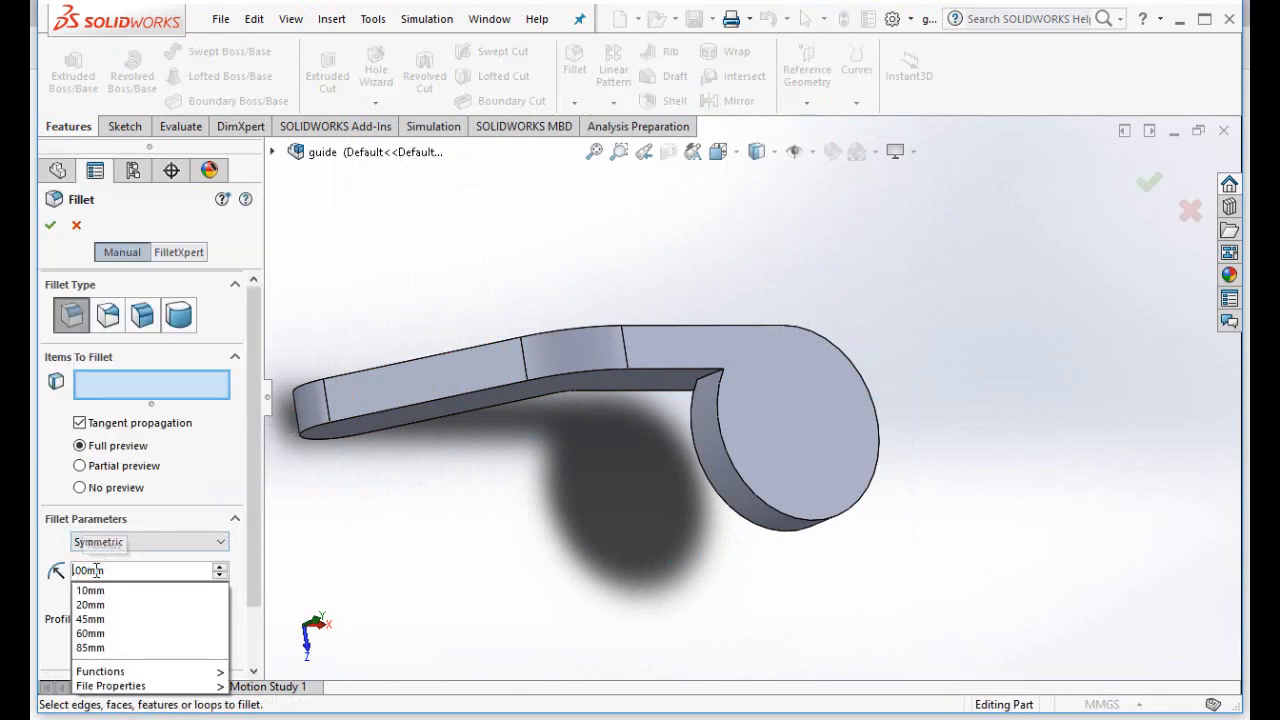
pyautogui.write('20.')
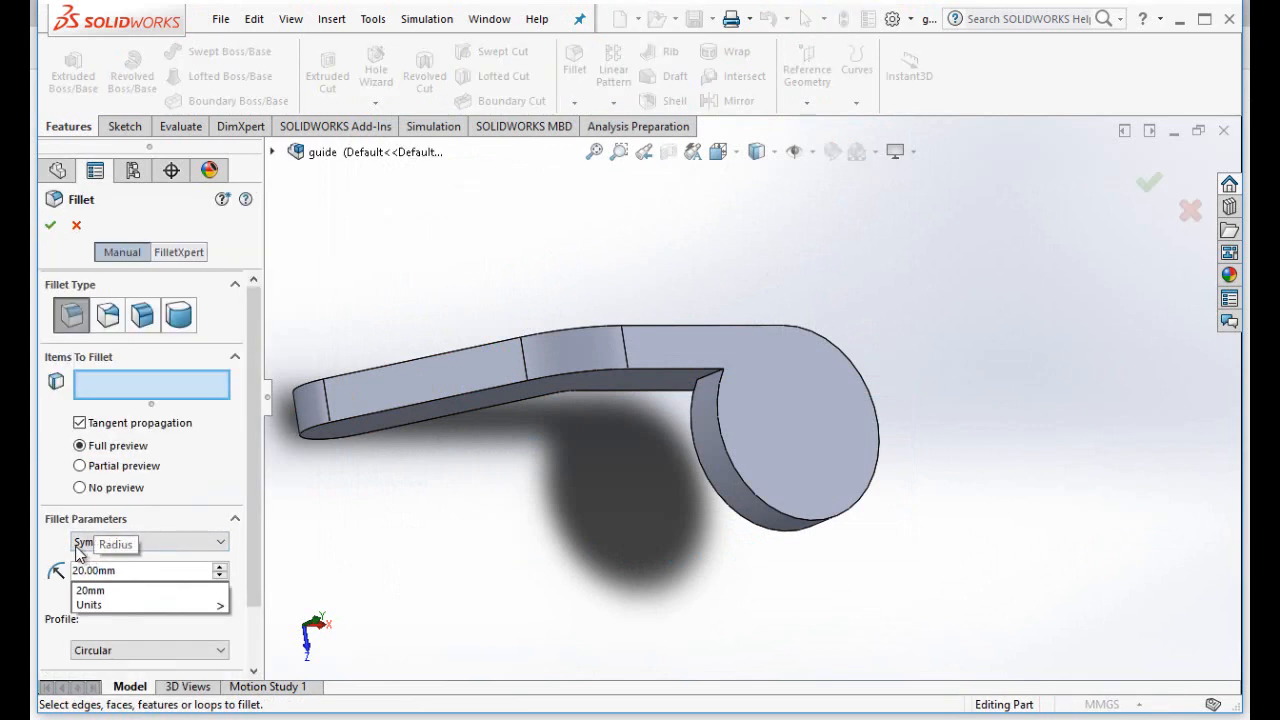
pyautogui.press('Return')
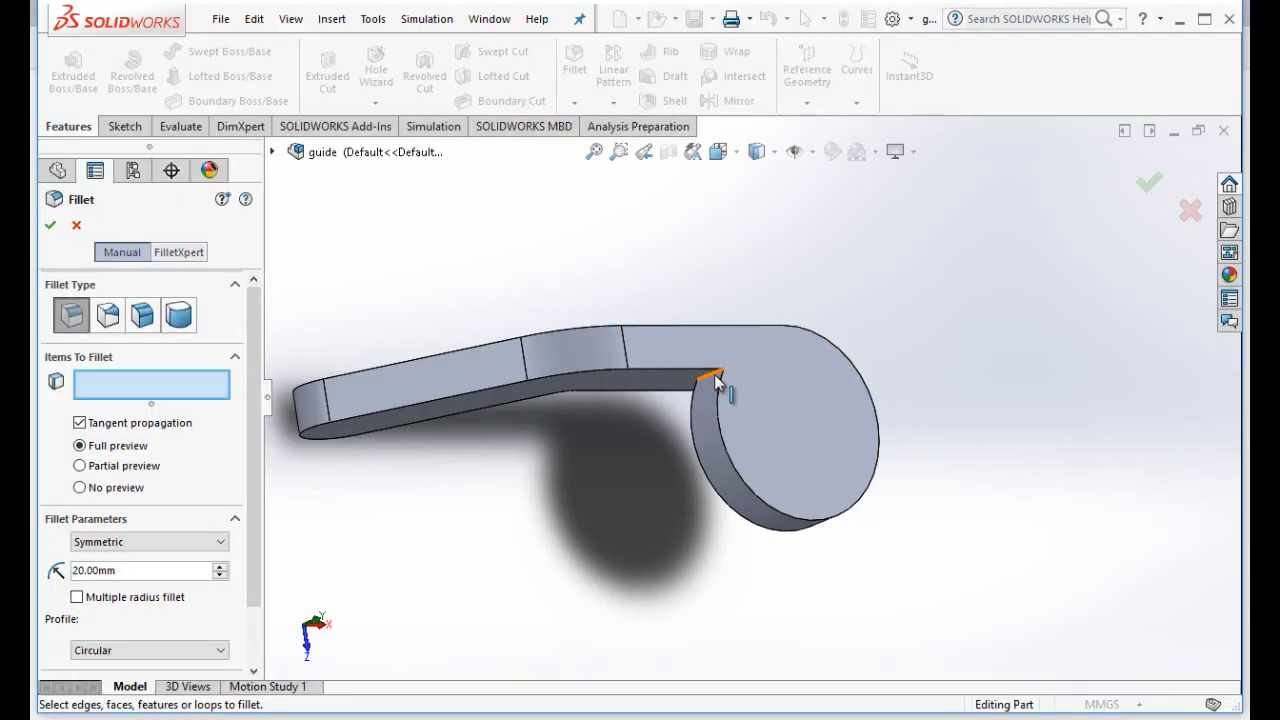
pyautogui.click(710, 378)
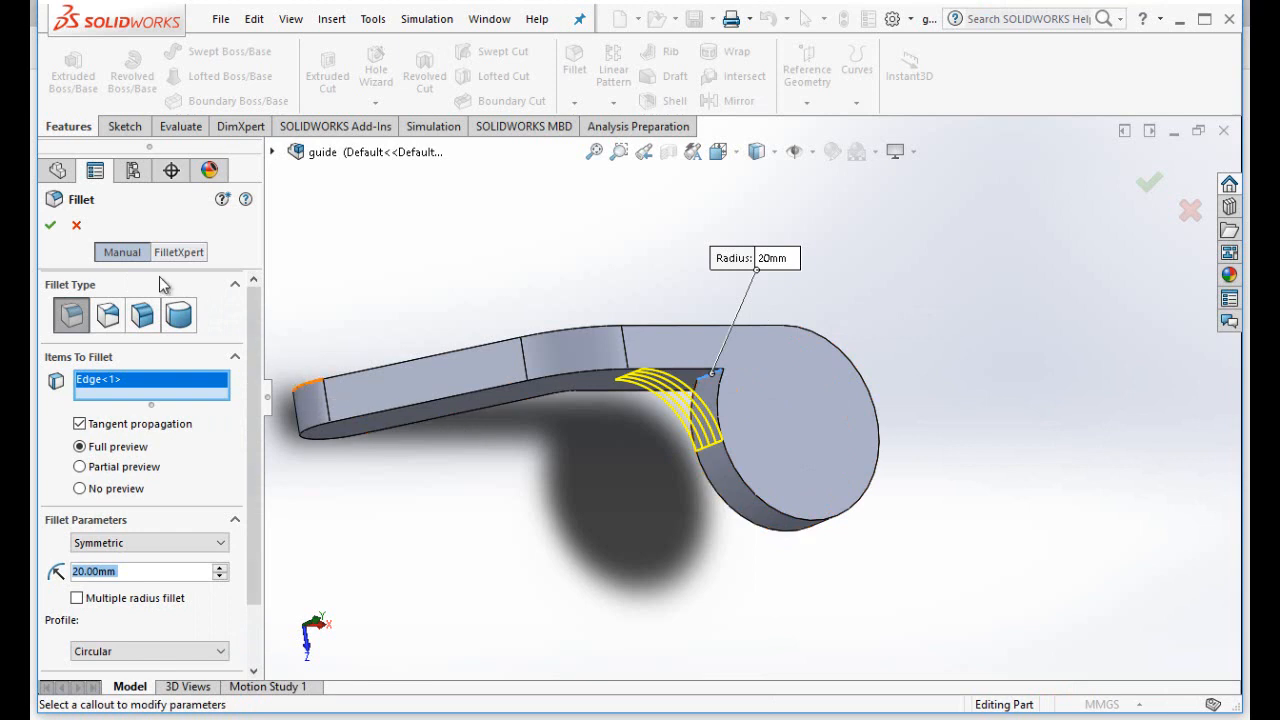
pyautogui.click(50, 226)
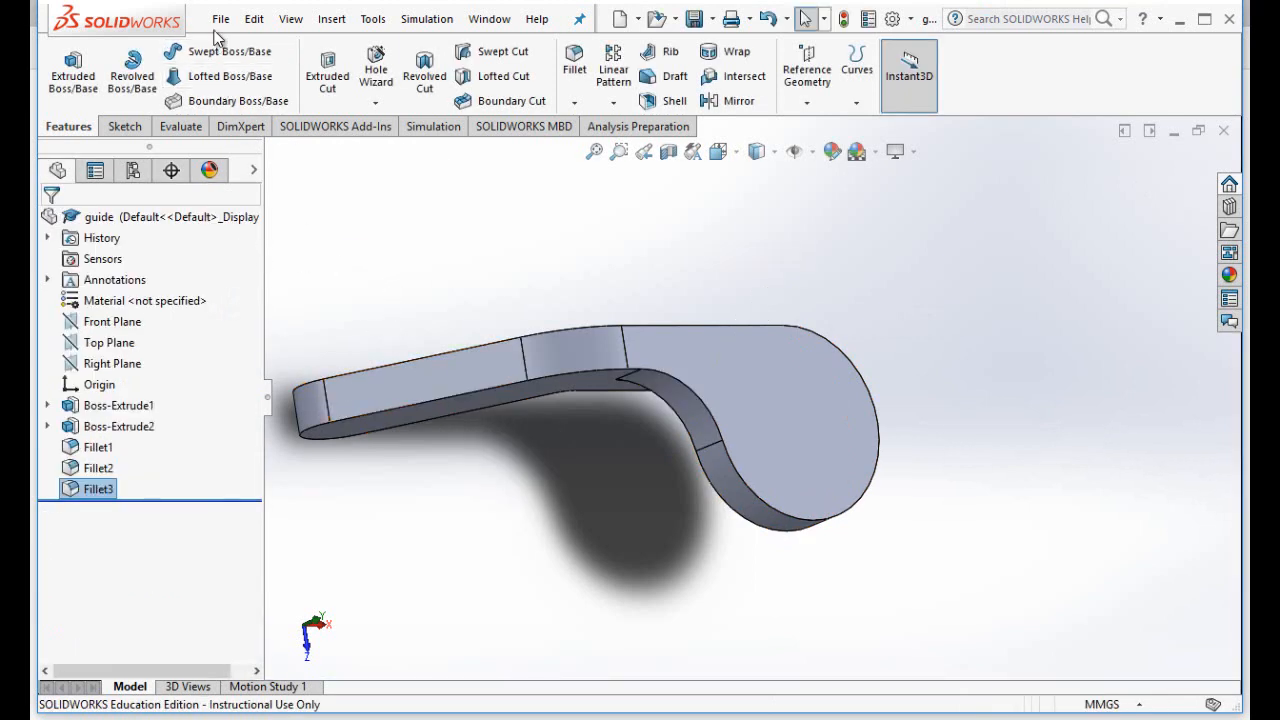
pyautogui.click(220, 20)
pyautogui.click(257, 206)
# - Read the slot and circular hole sketches in the Mountainboard PDF, then return to the SOLIDWORKS part
pyautogui.hotkey('alt', 'Tab')
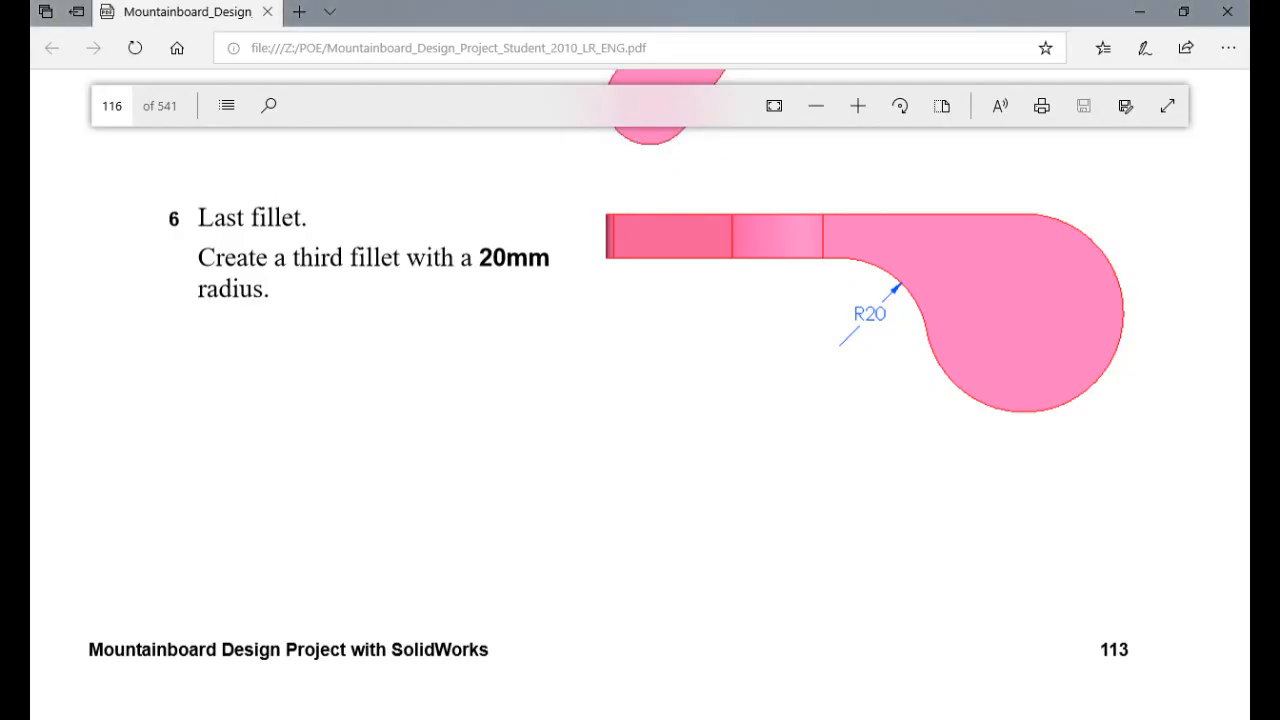
pyautogui.scroll(-7, 705, 567)
pyautogui.scroll(-3, 705, 567)
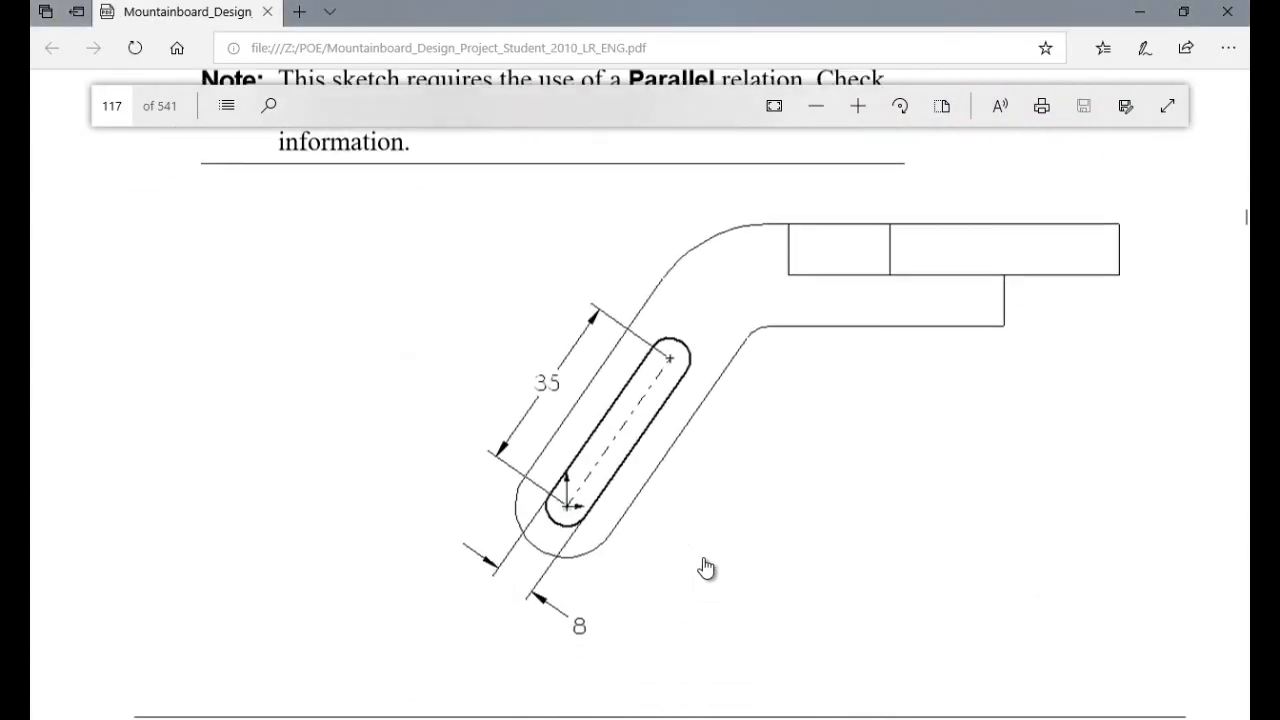
pyautogui.scroll(-2, 668, 540)
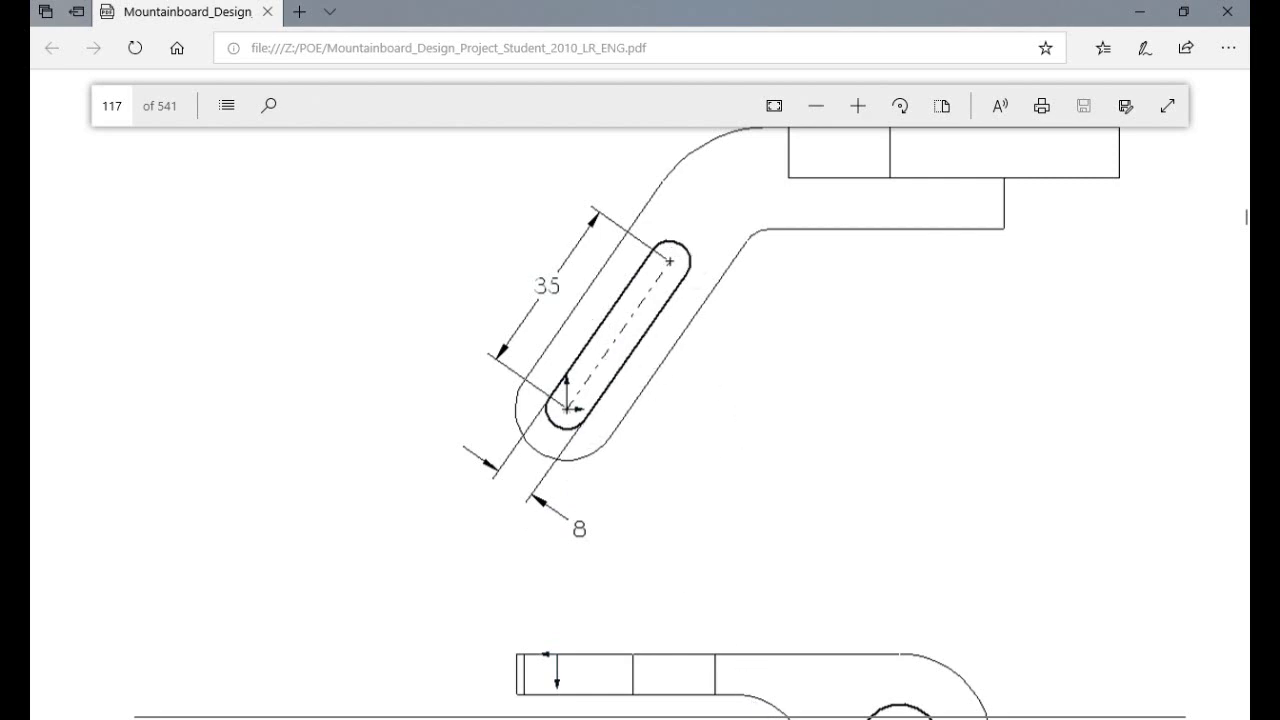
pyautogui.scroll(-2, 770, 566)
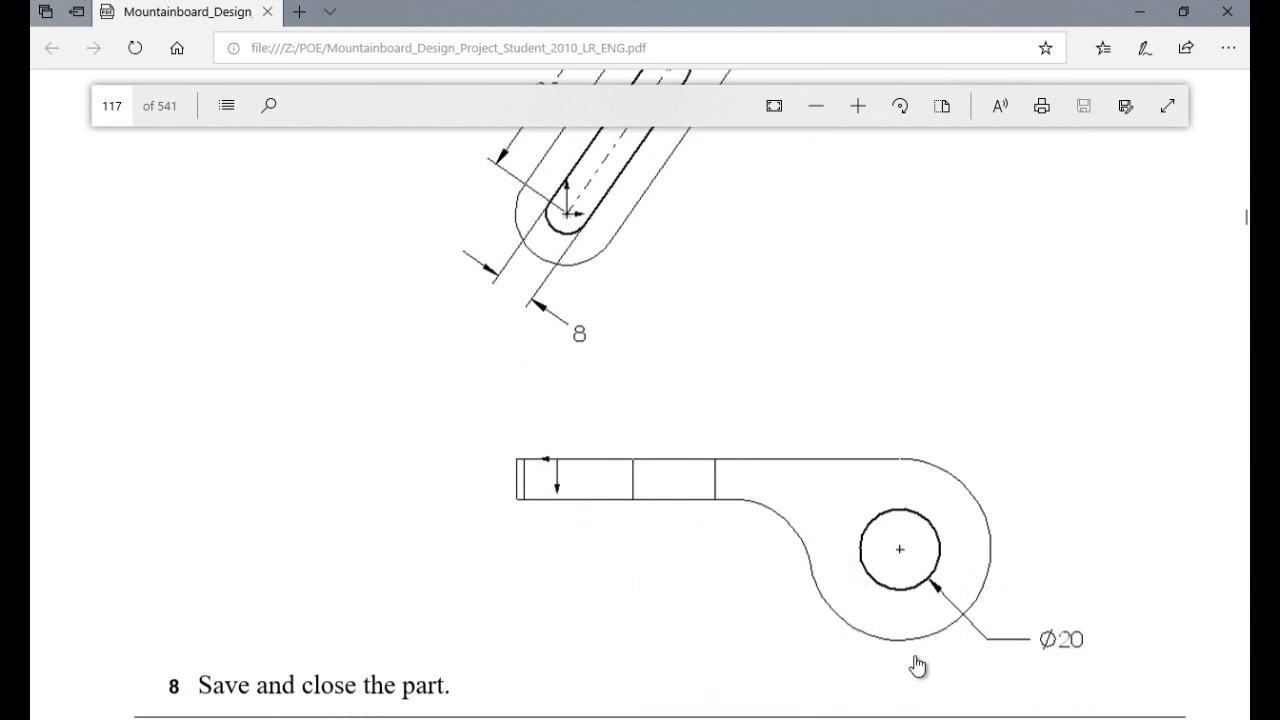
pyautogui.click(784, 700)
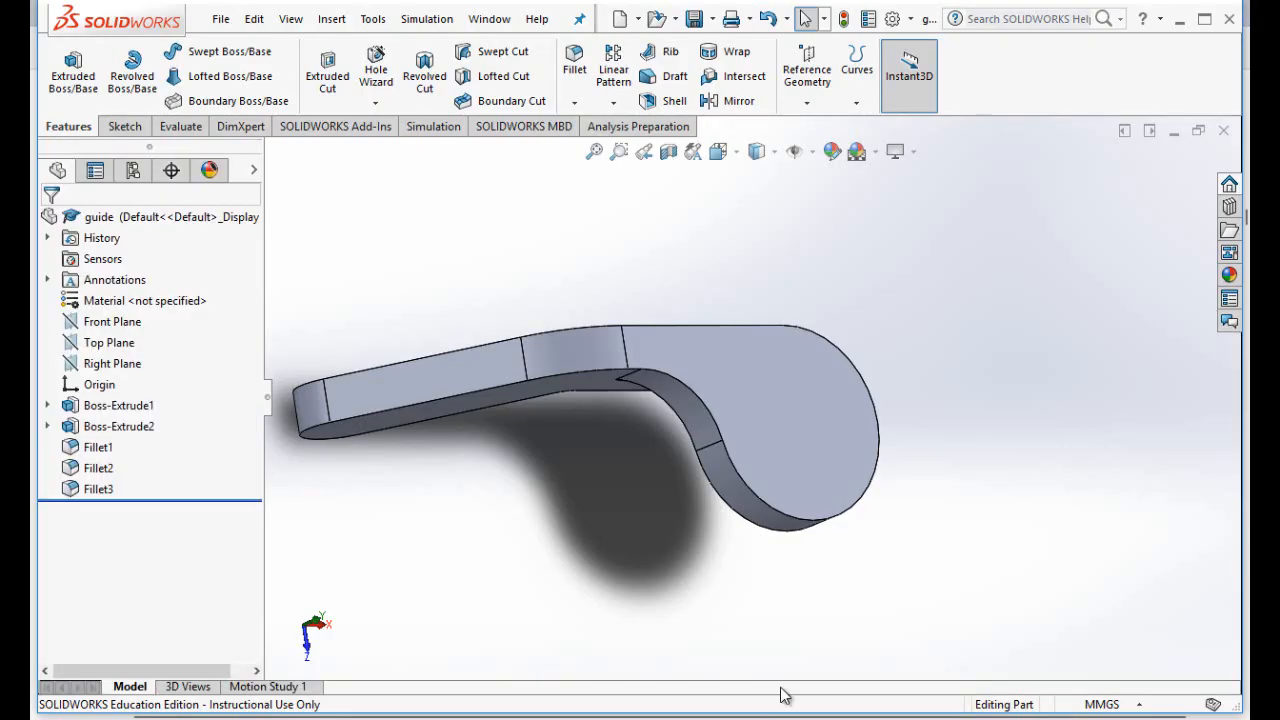
# - Start a sketch on the disc's top face and draw a circle about 18 mm in diameter, concentric with the disc's outer edge
pyautogui.click(719, 152)
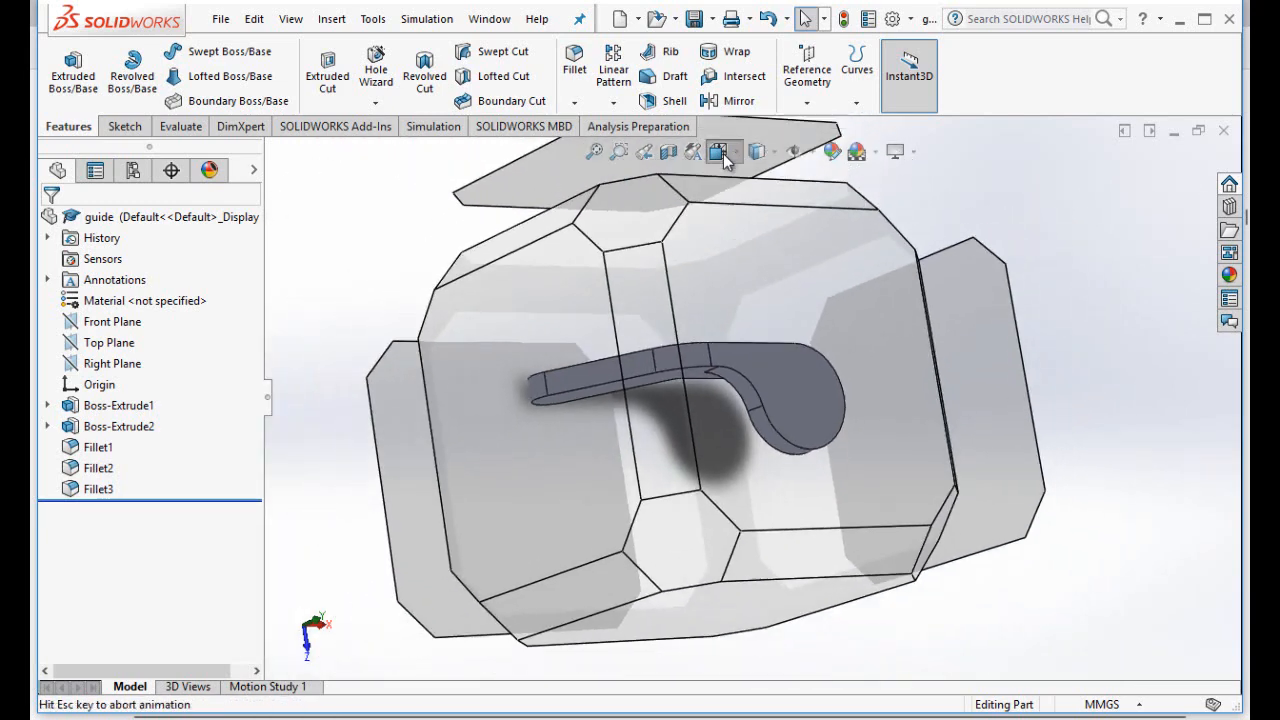
pyautogui.click(745, 203)
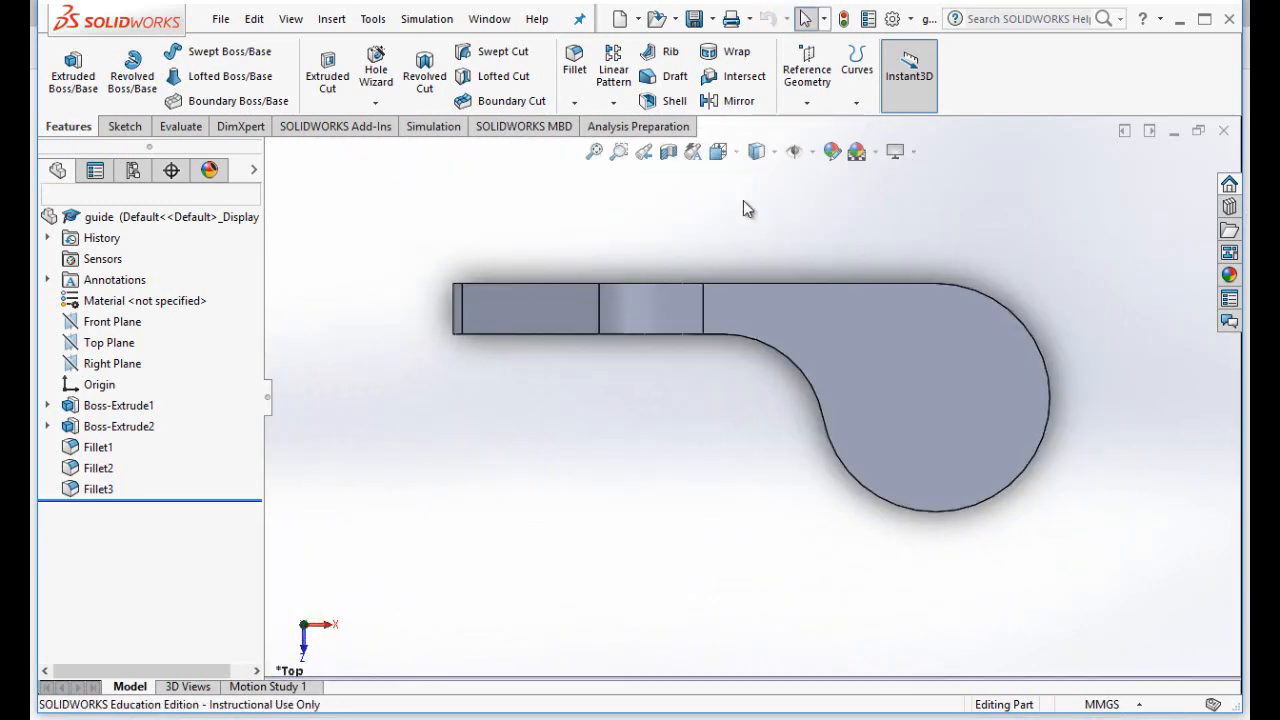
pyautogui.click(945, 372)
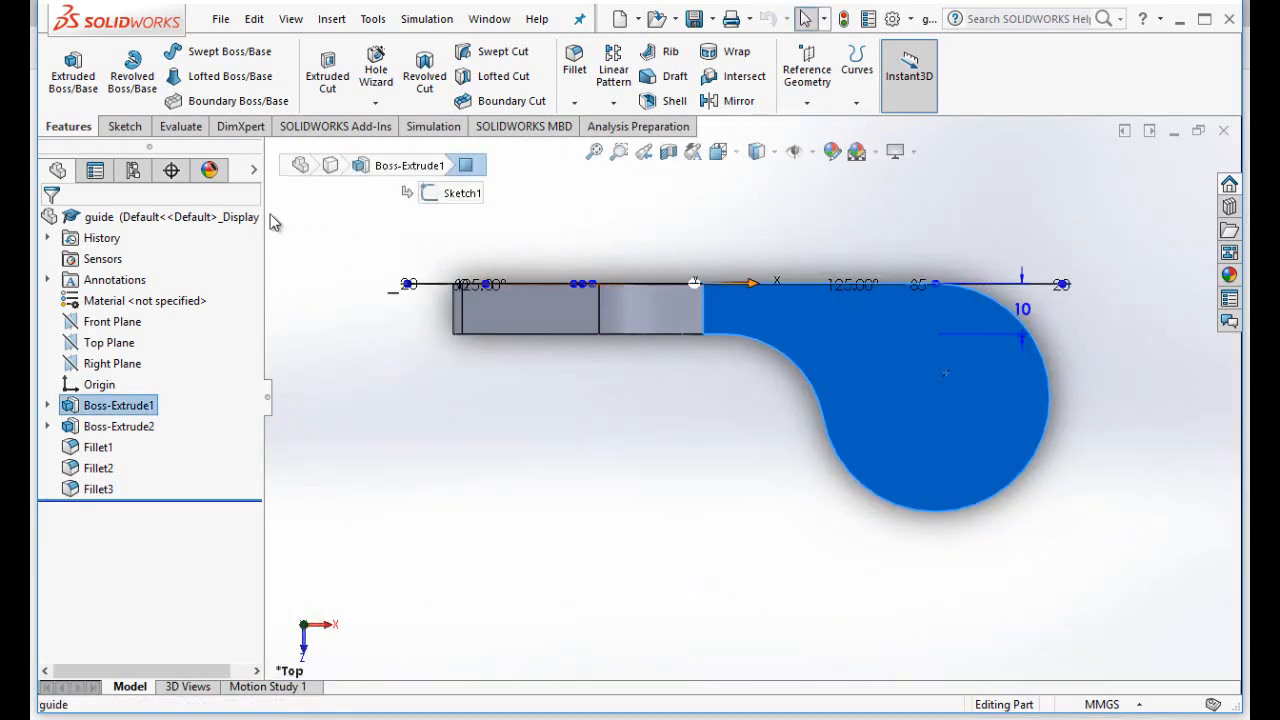
pyautogui.click(121, 129)
pyautogui.click(64, 70)
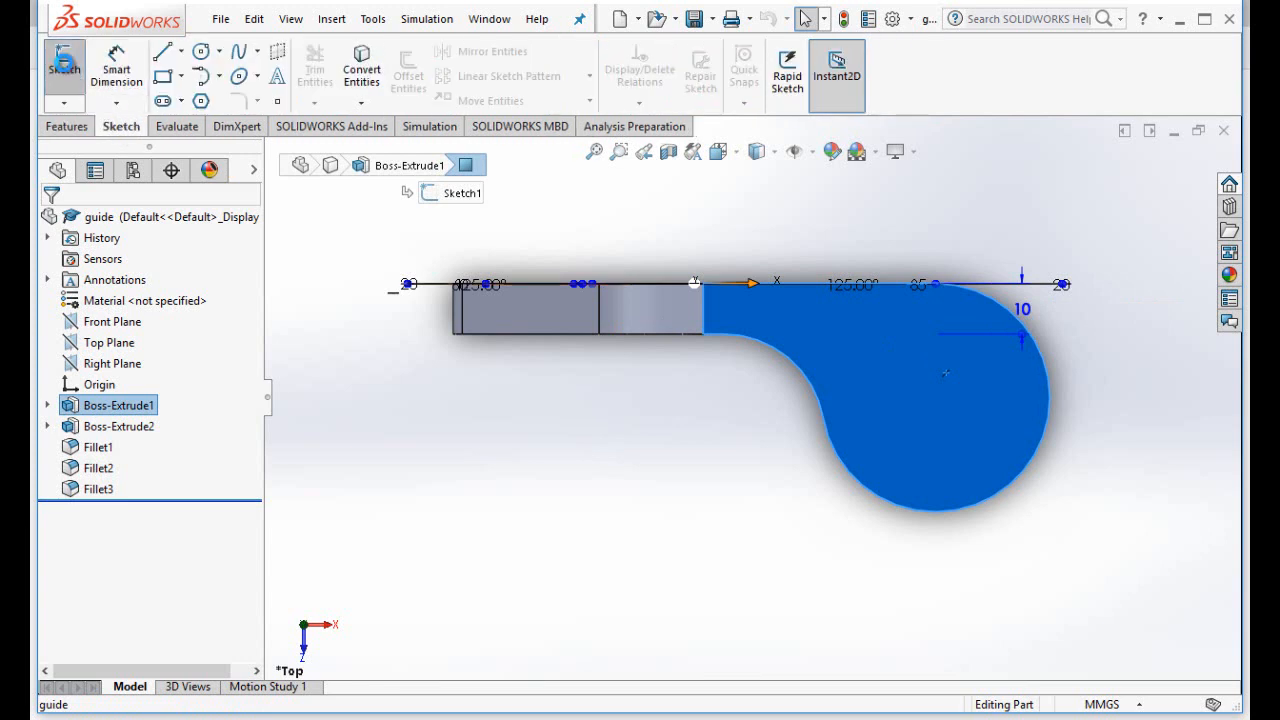
pyautogui.click(201, 51)
pyautogui.click(935, 397)
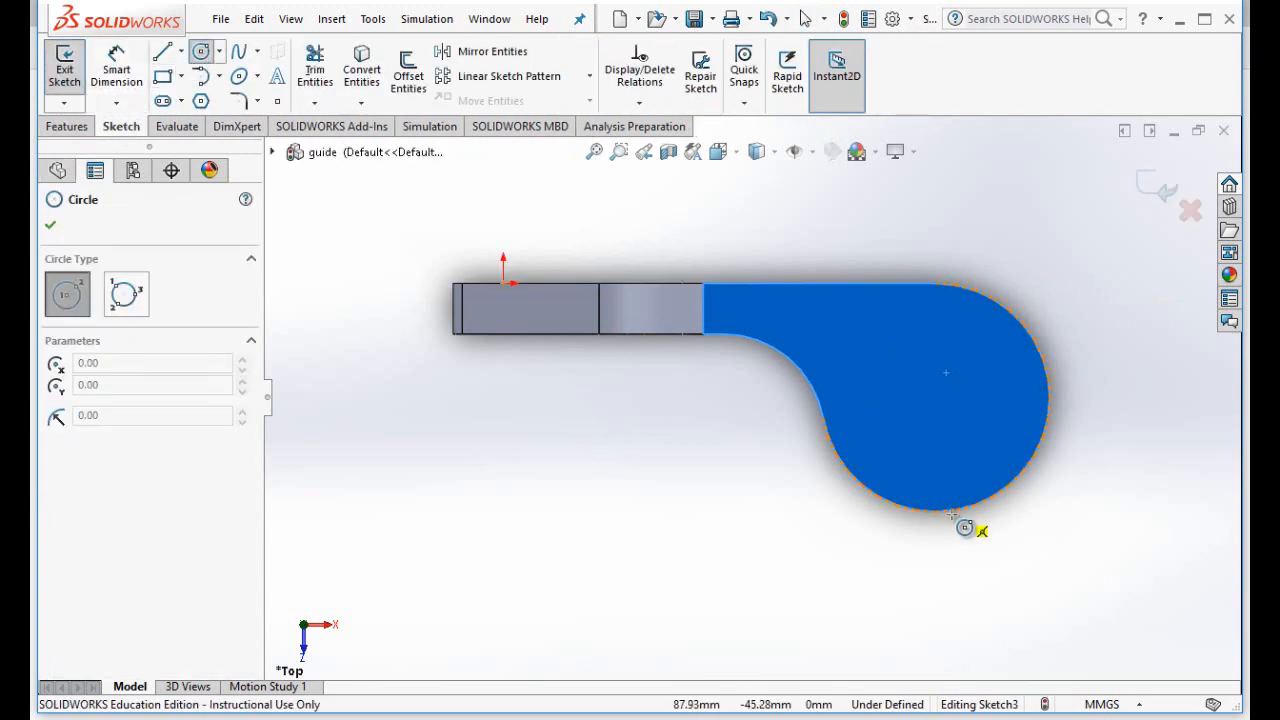
pyautogui.click(935, 397)
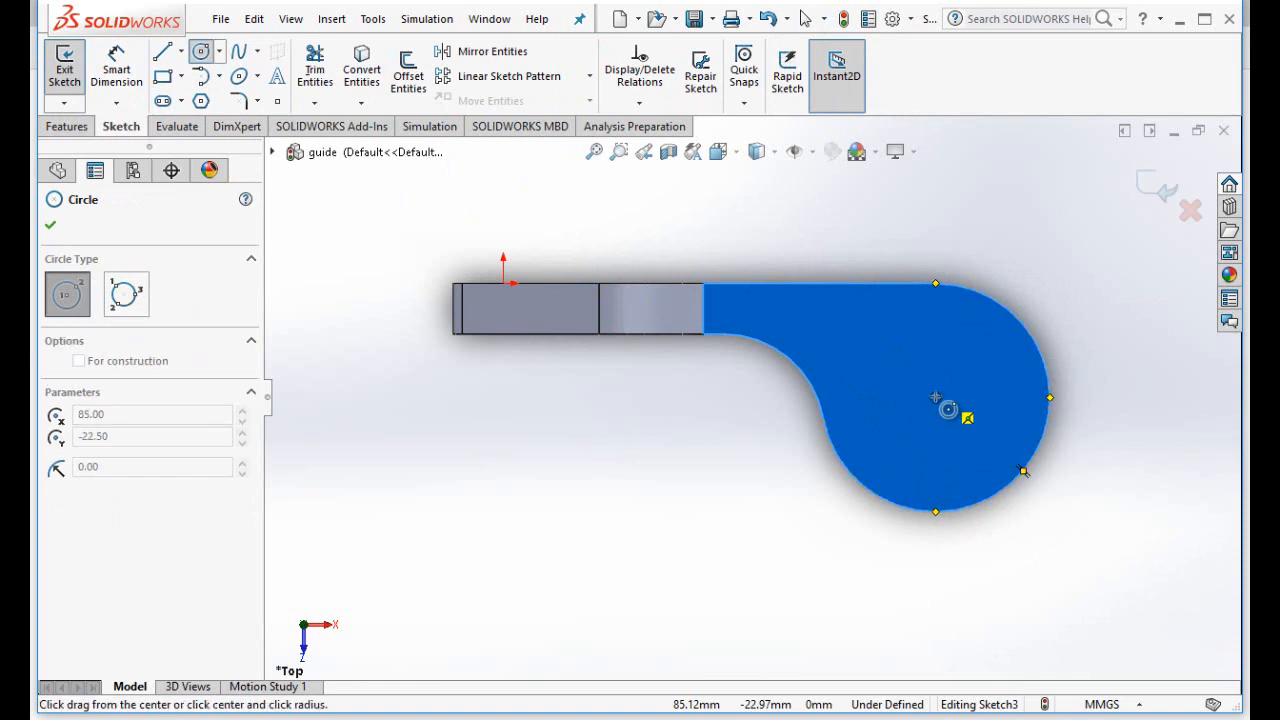
pyautogui.click(935, 353)
# - Dimension the circle on the disc with a diameter of 20 mm
pyautogui.click(116, 68)
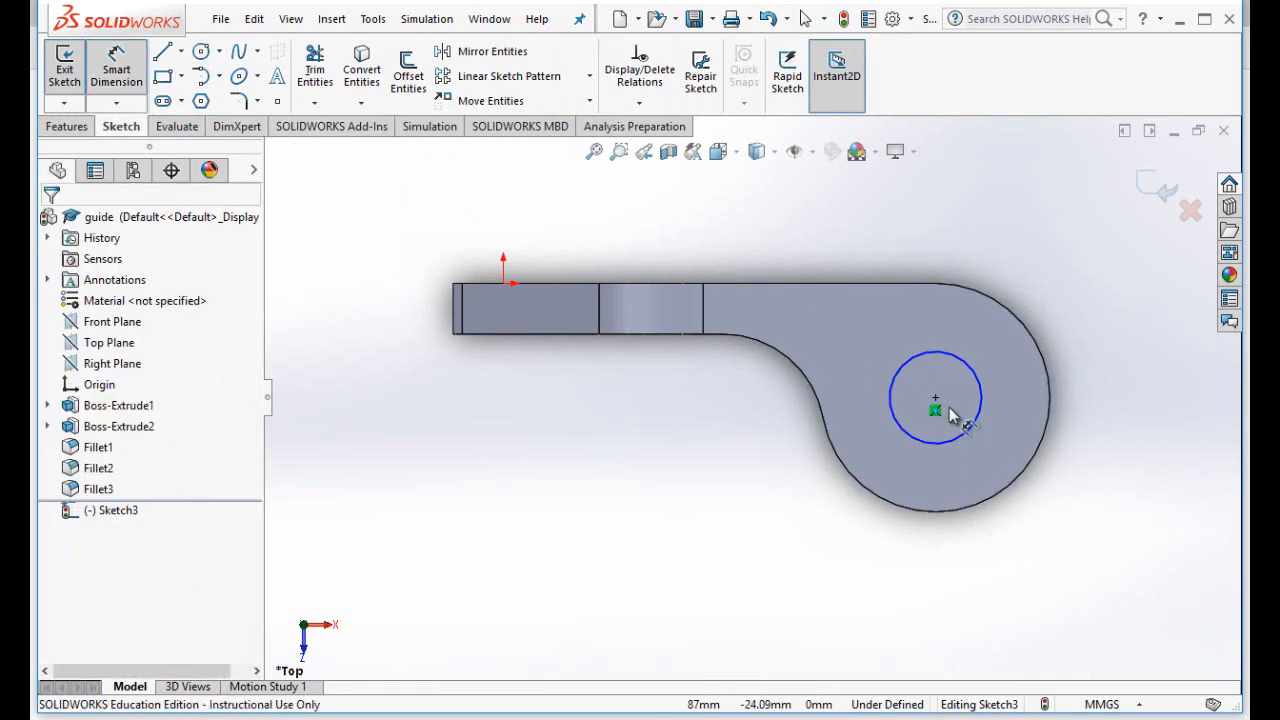
pyautogui.click(912, 367)
pyautogui.click(899, 338)
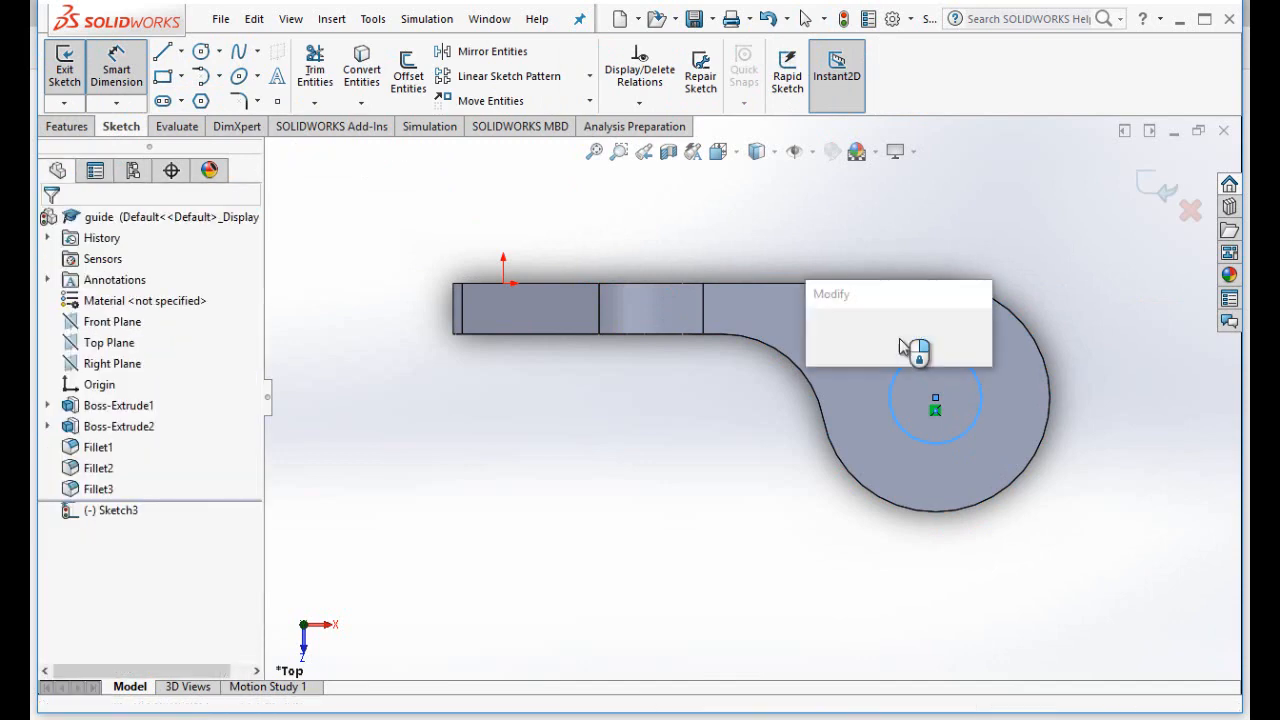
pyautogui.write('20mm')
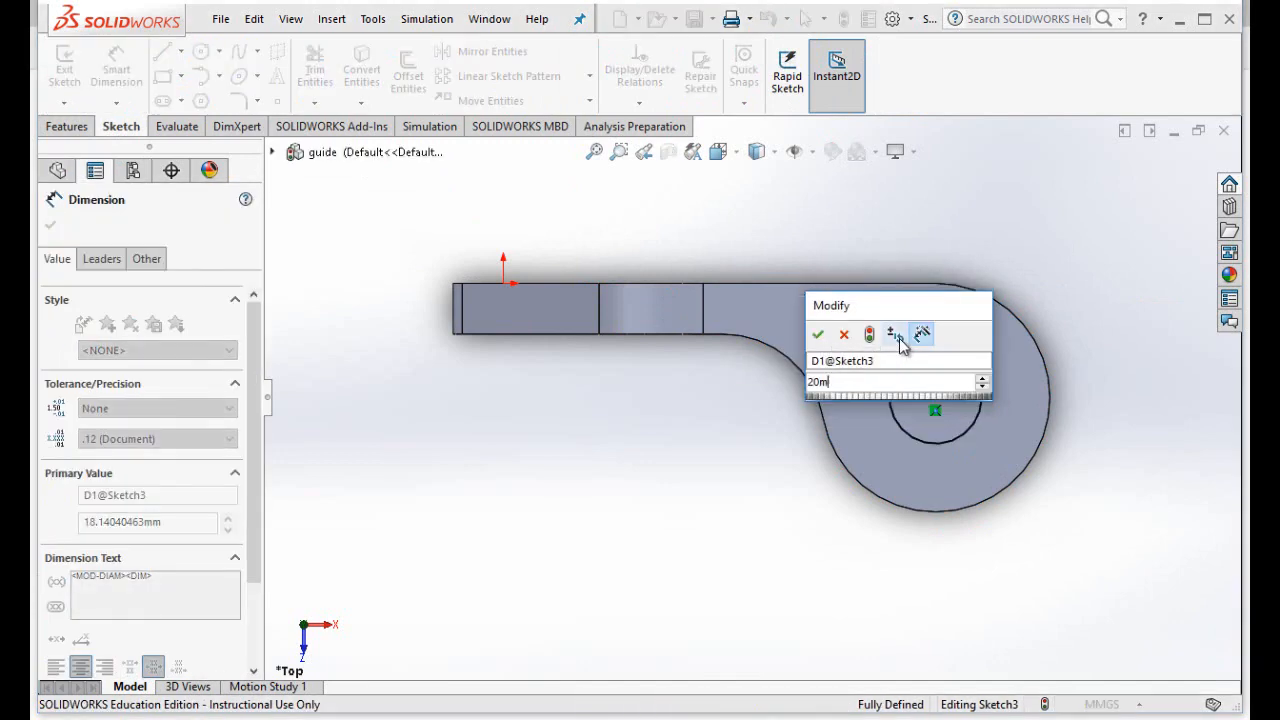
pyautogui.click(817, 335)
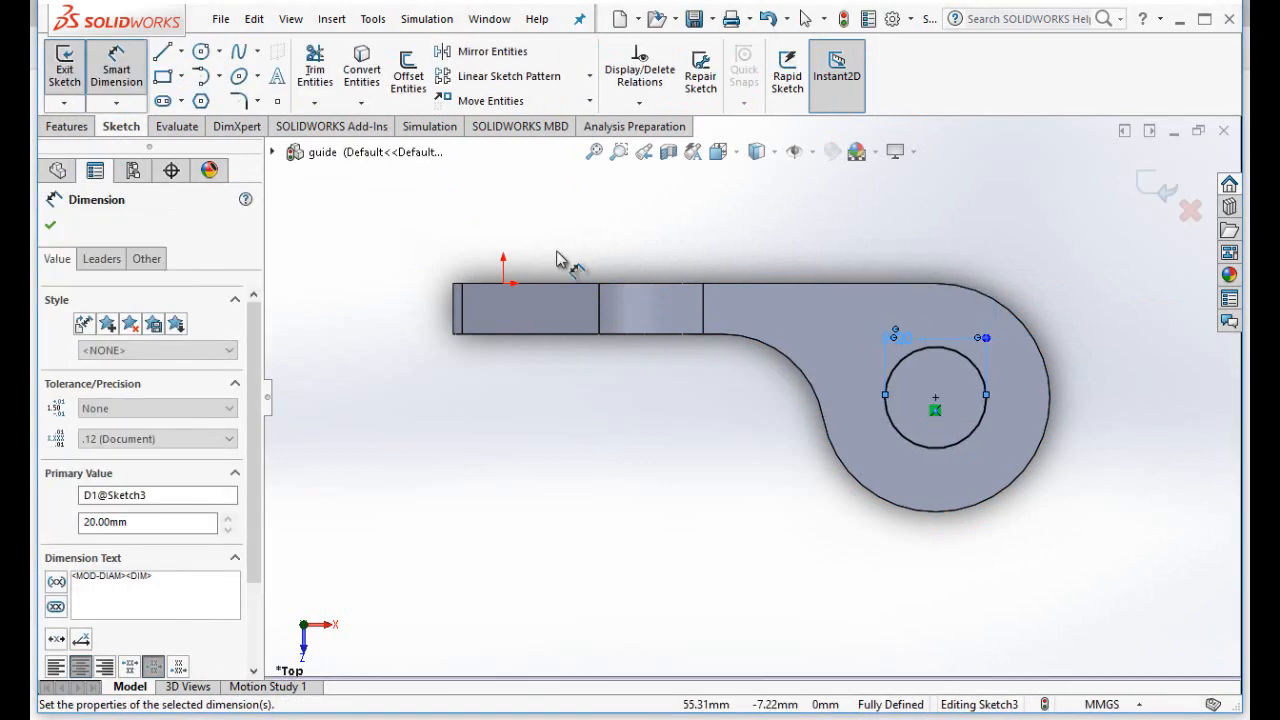
# - Cut-extrude the disc's circle with the Through All end condition
pyautogui.click(70, 127)
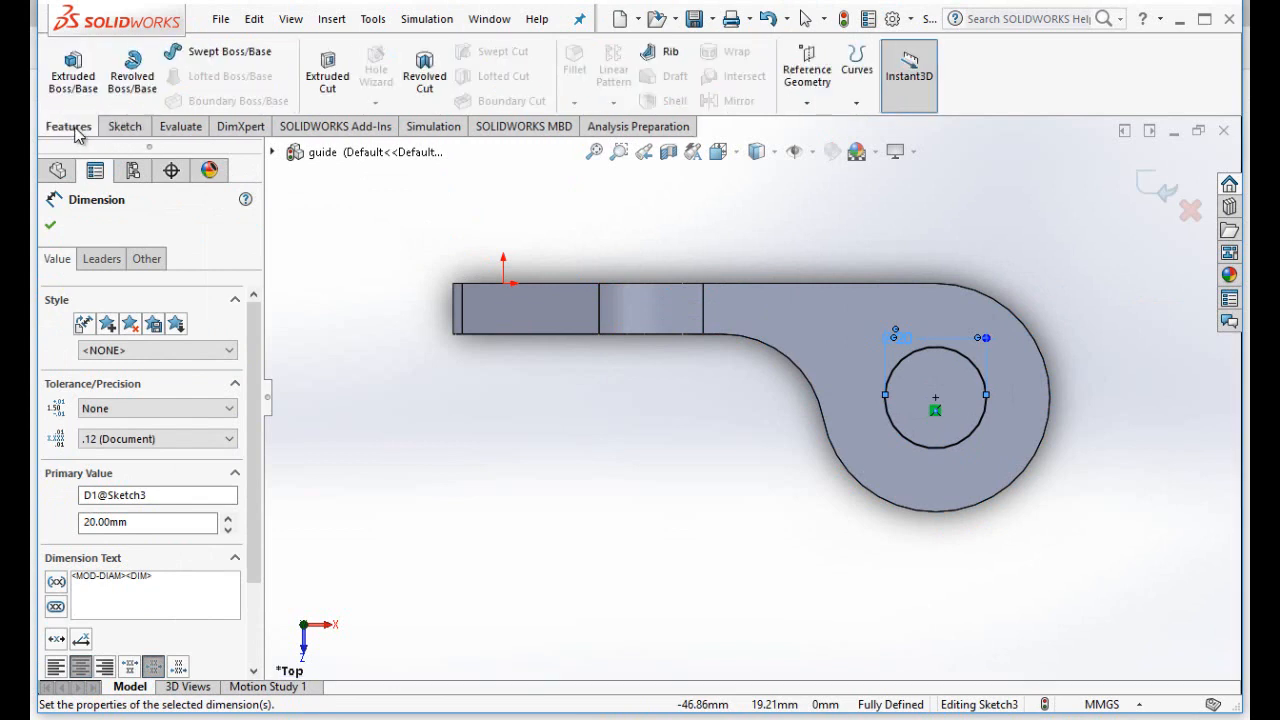
pyautogui.click(326, 86)
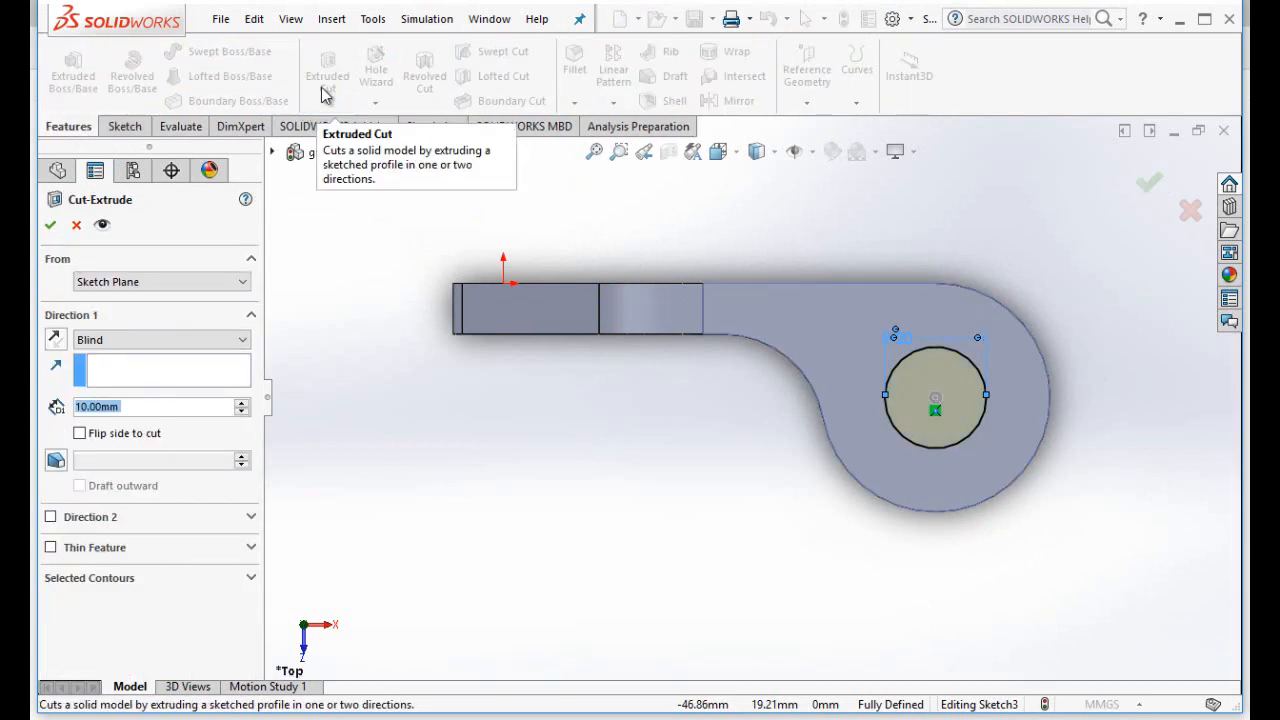
pyautogui.click(247, 342)
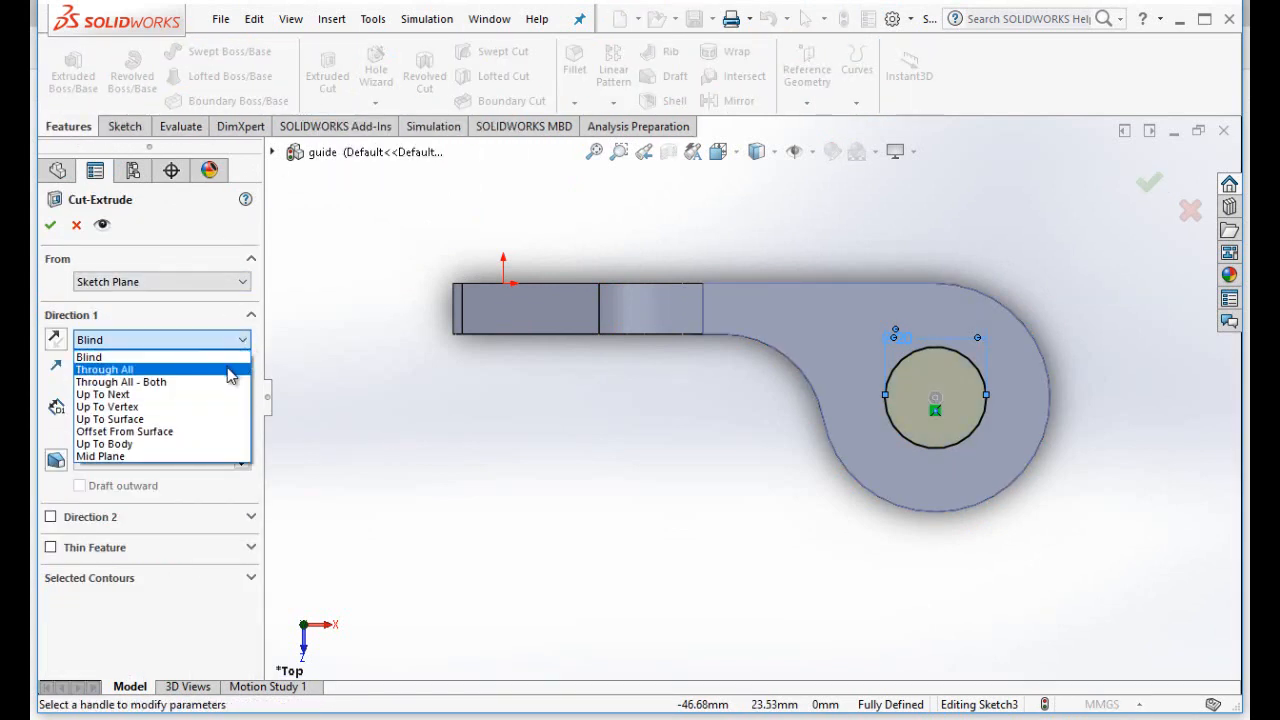
pyautogui.click(228, 371)
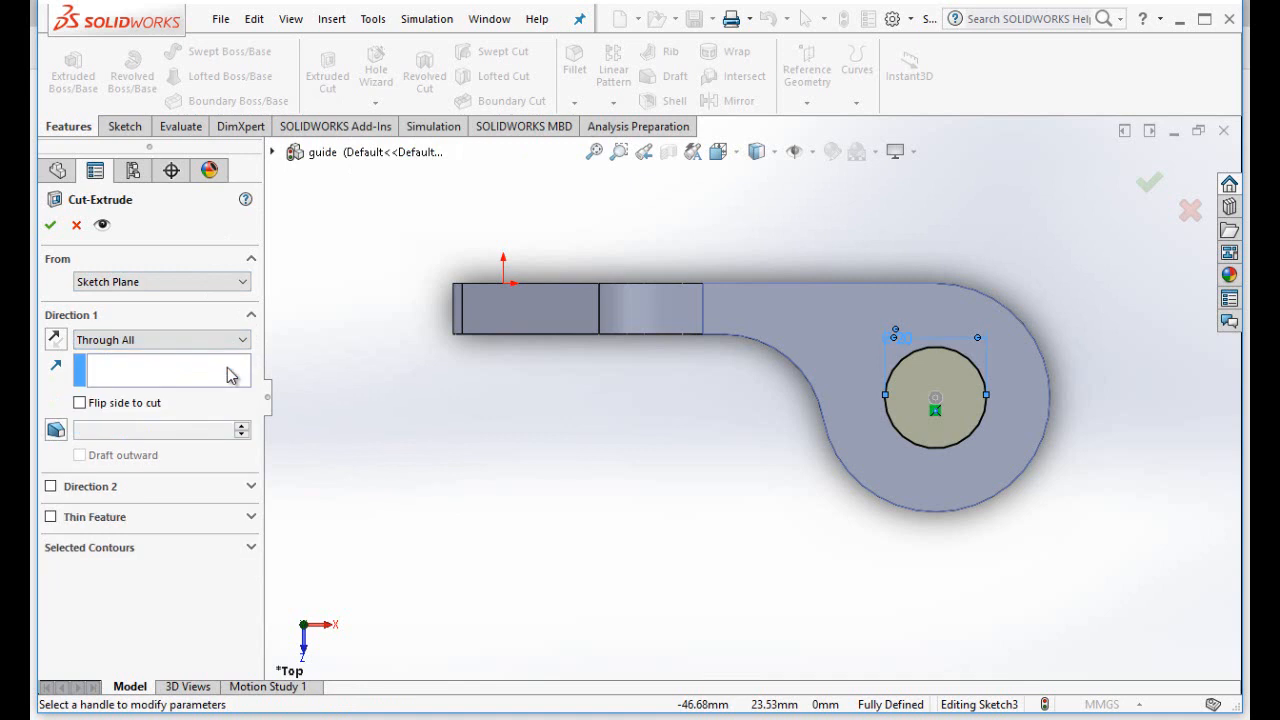
pyautogui.click(52, 228)
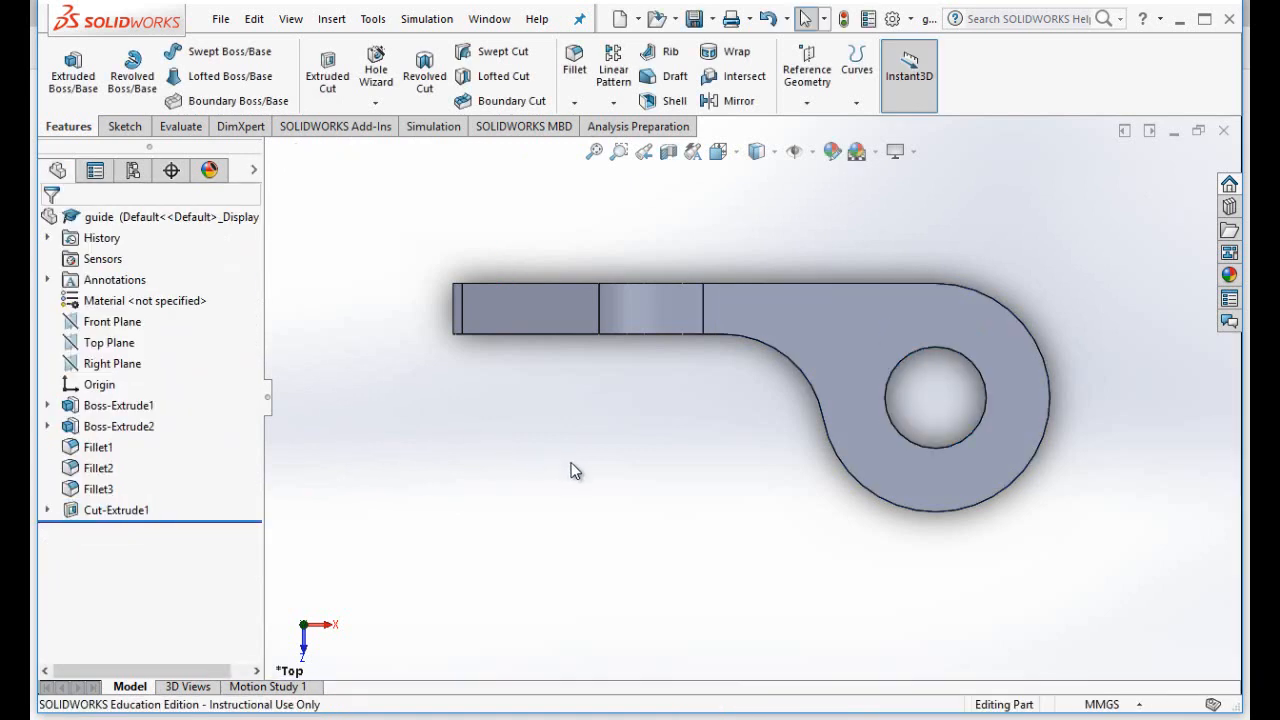
# - Start a sketch on the bent arm's front face and draw a circle about 5 mm in diameter centred on the origin
pyautogui.press('Up')
pyautogui.press('Up')
pyautogui.press('Up')
pyautogui.press('Up')
pyautogui.press('Up')
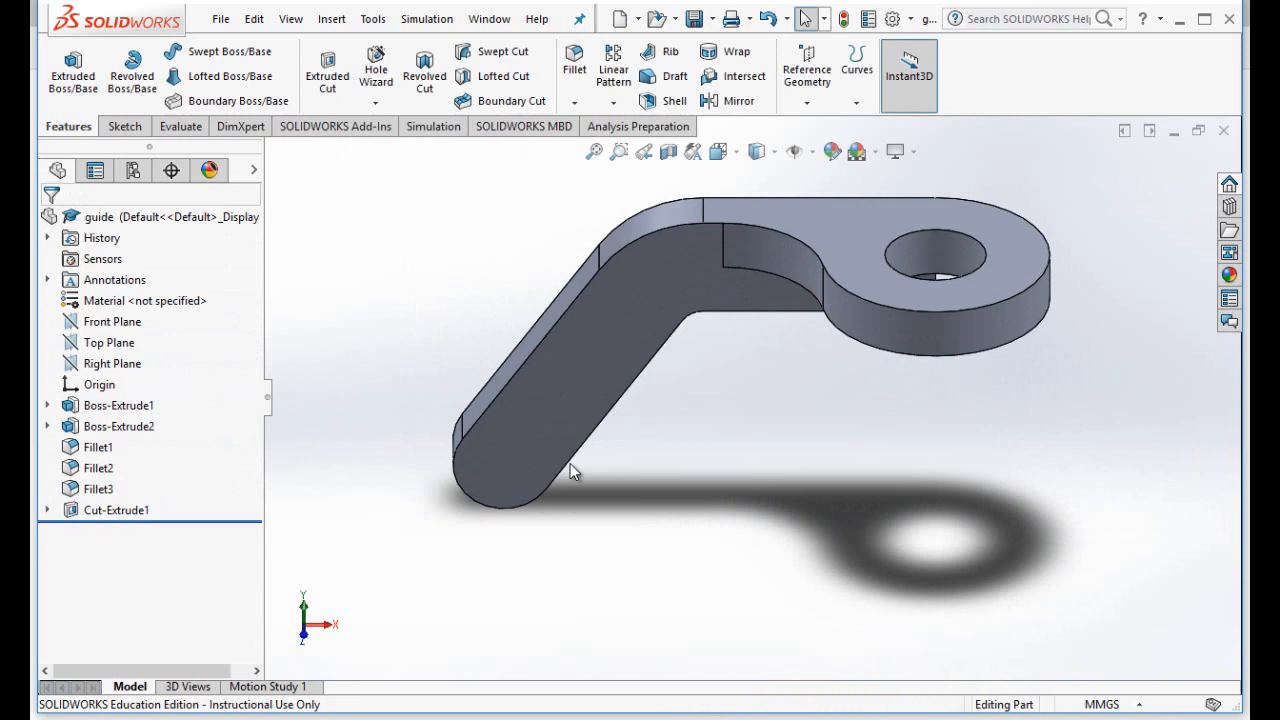
pyautogui.press('Up')
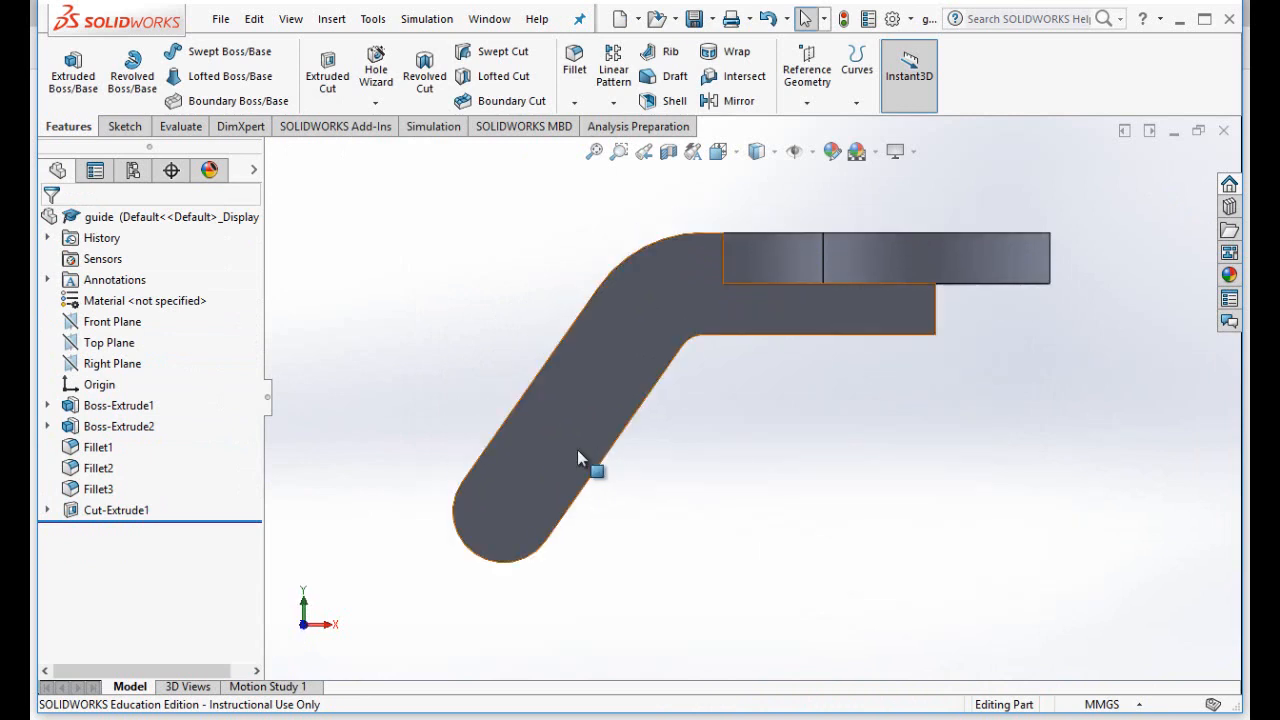
pyautogui.scroll(-4, 535, 457)
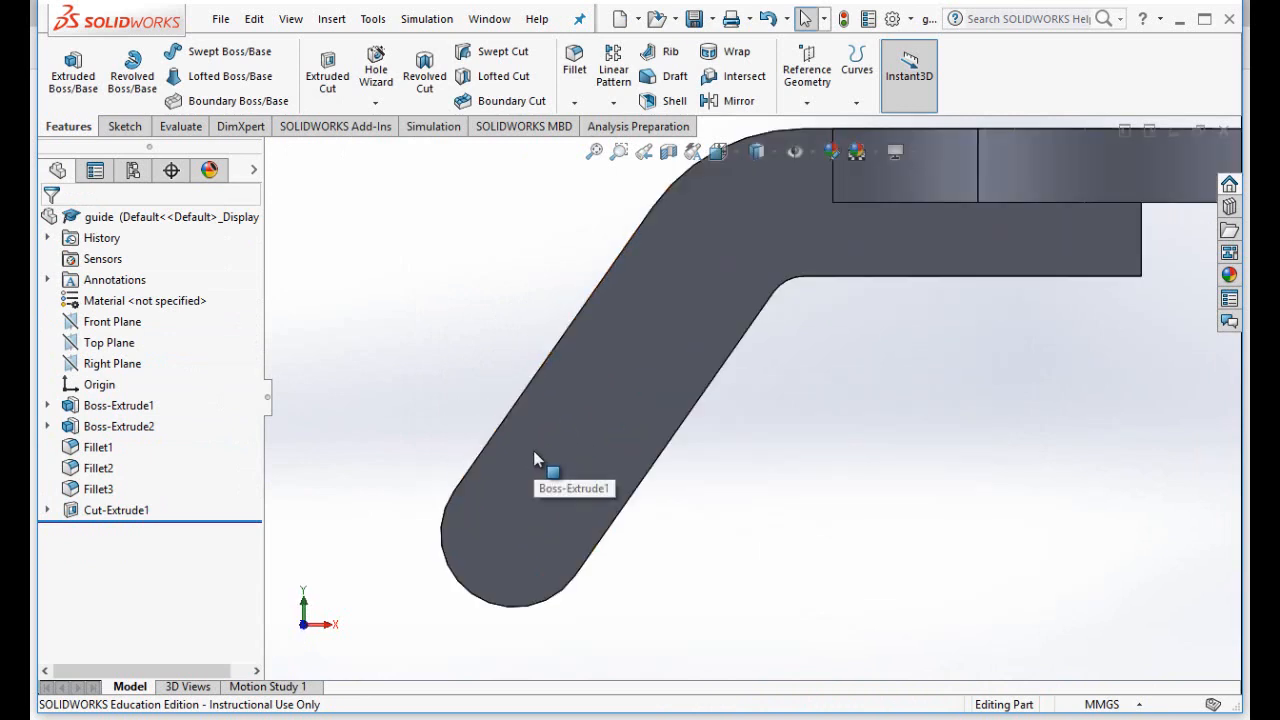
pyautogui.click(579, 499)
pyautogui.click(124, 126)
pyautogui.click(64, 62)
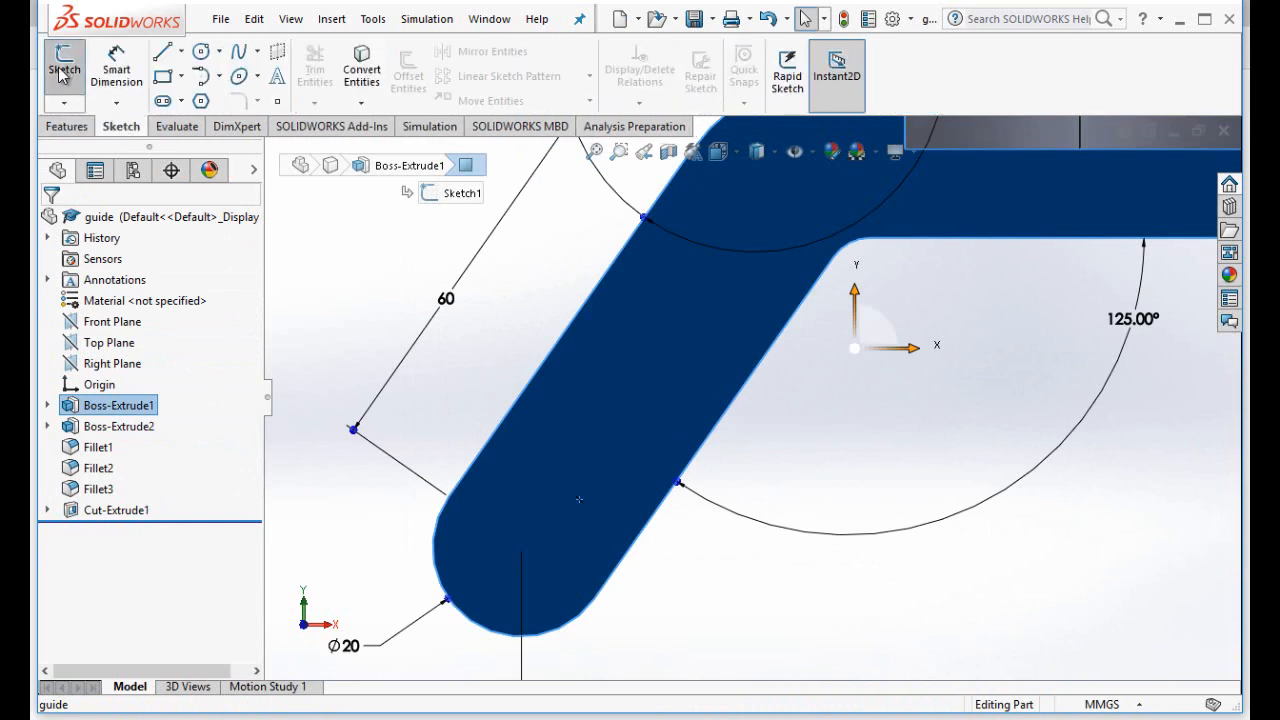
pyautogui.click(200, 53)
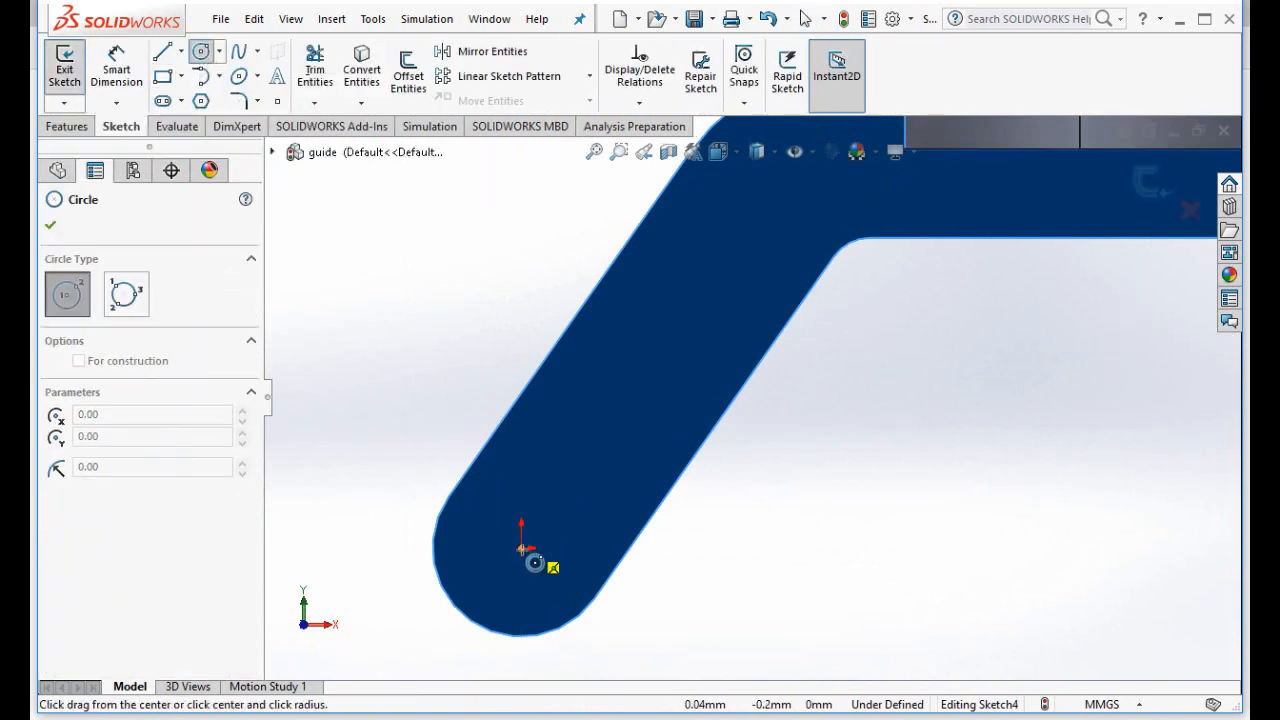
pyautogui.click(521, 549)
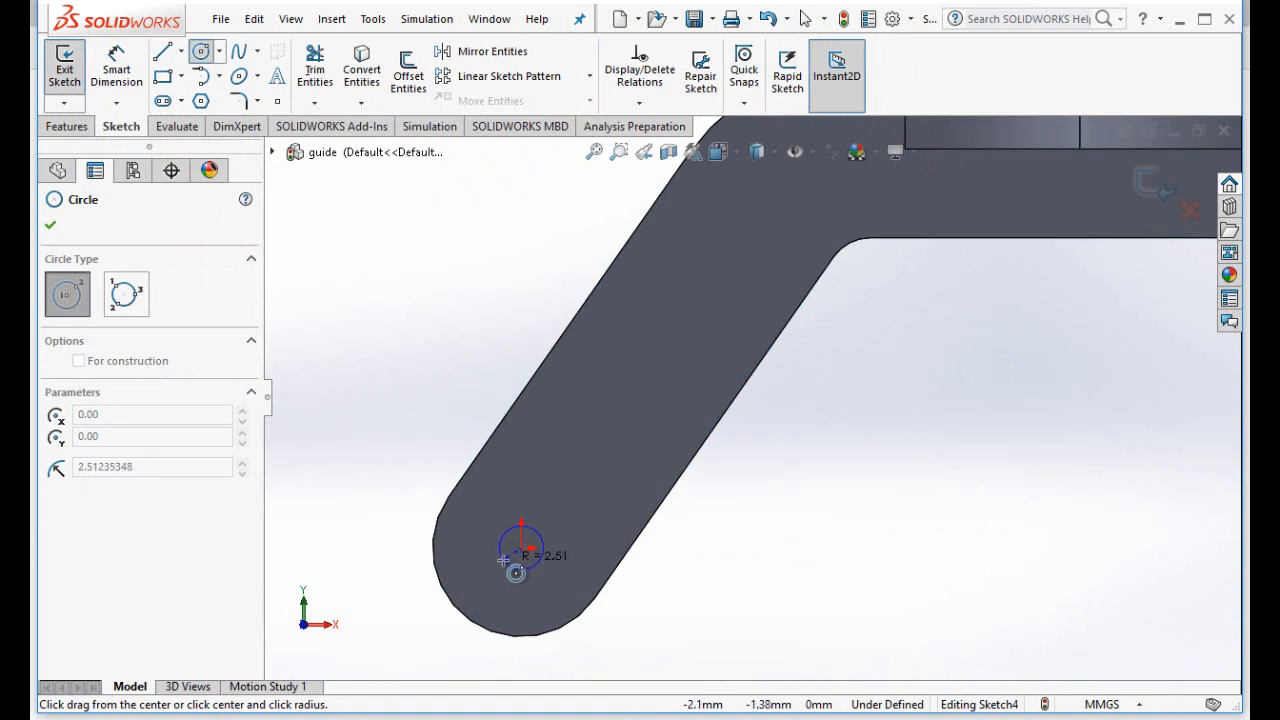
pyautogui.click(502, 560)
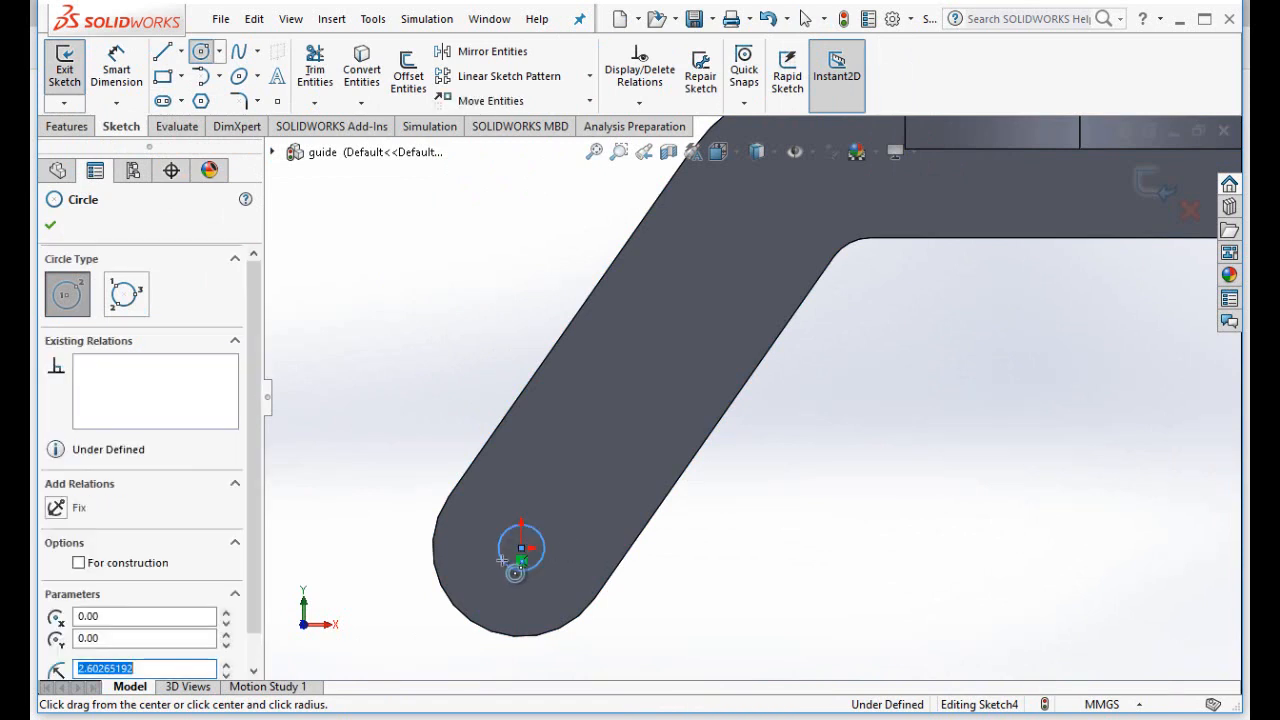
# - Dimension the circle at the arm's rounded end with a diameter of 8 mm
pyautogui.click(132, 80)
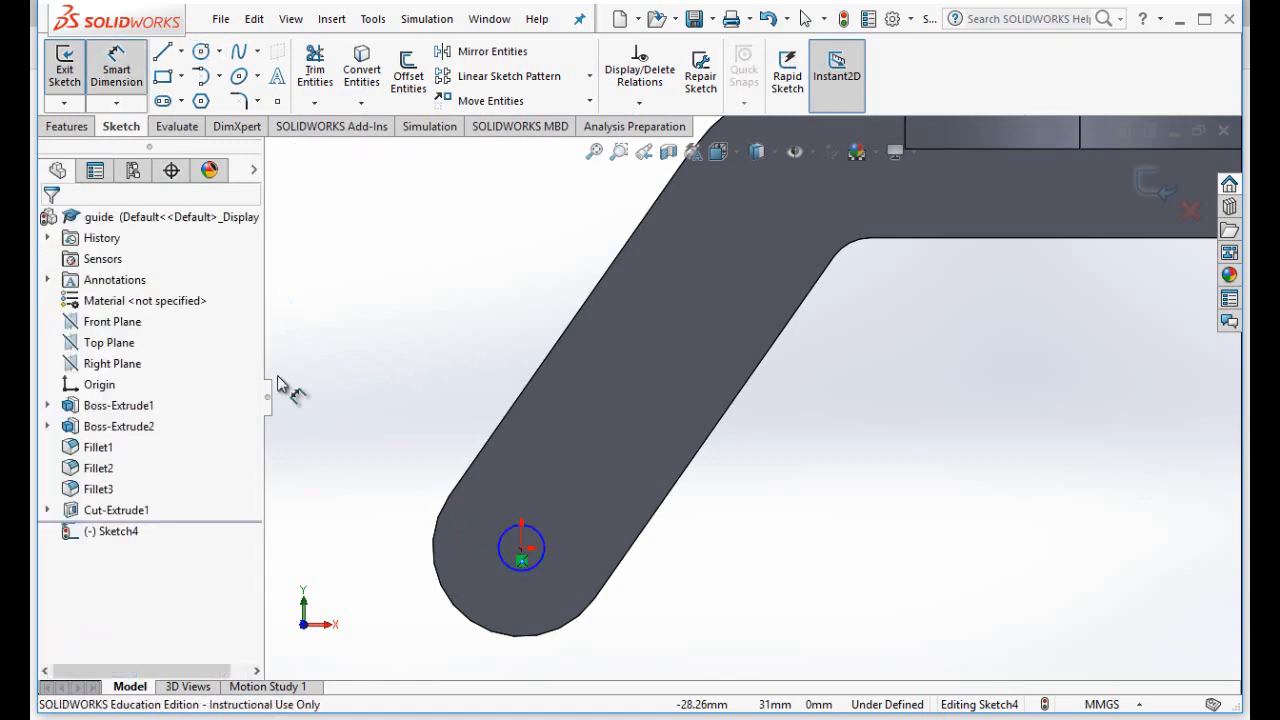
pyautogui.click(498, 553)
pyautogui.click(393, 558)
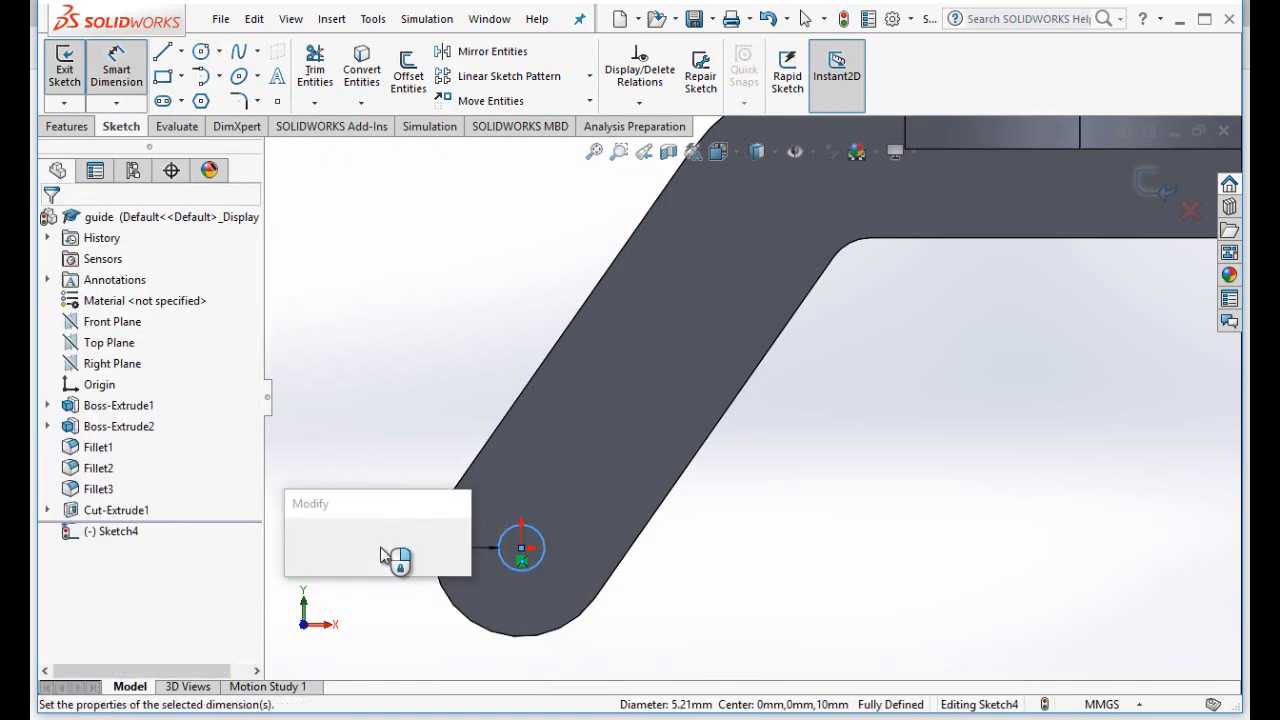
pyautogui.write('8mm')
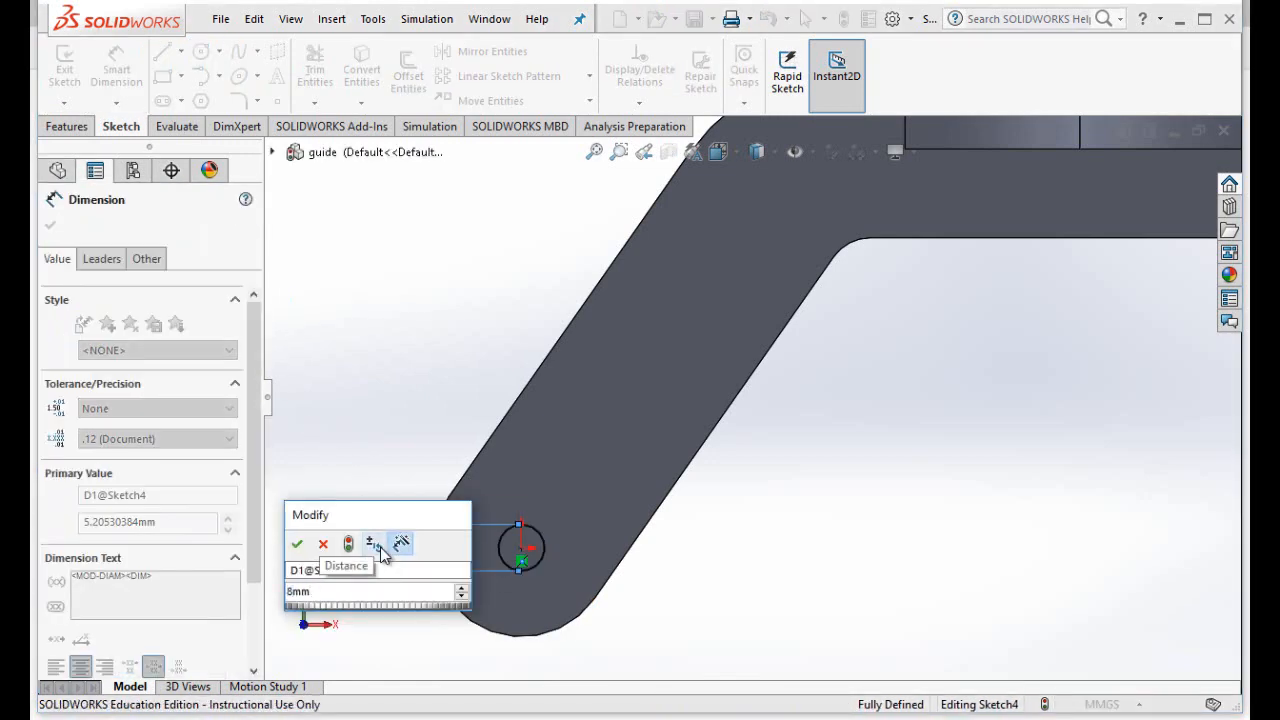
pyautogui.click(297, 543)
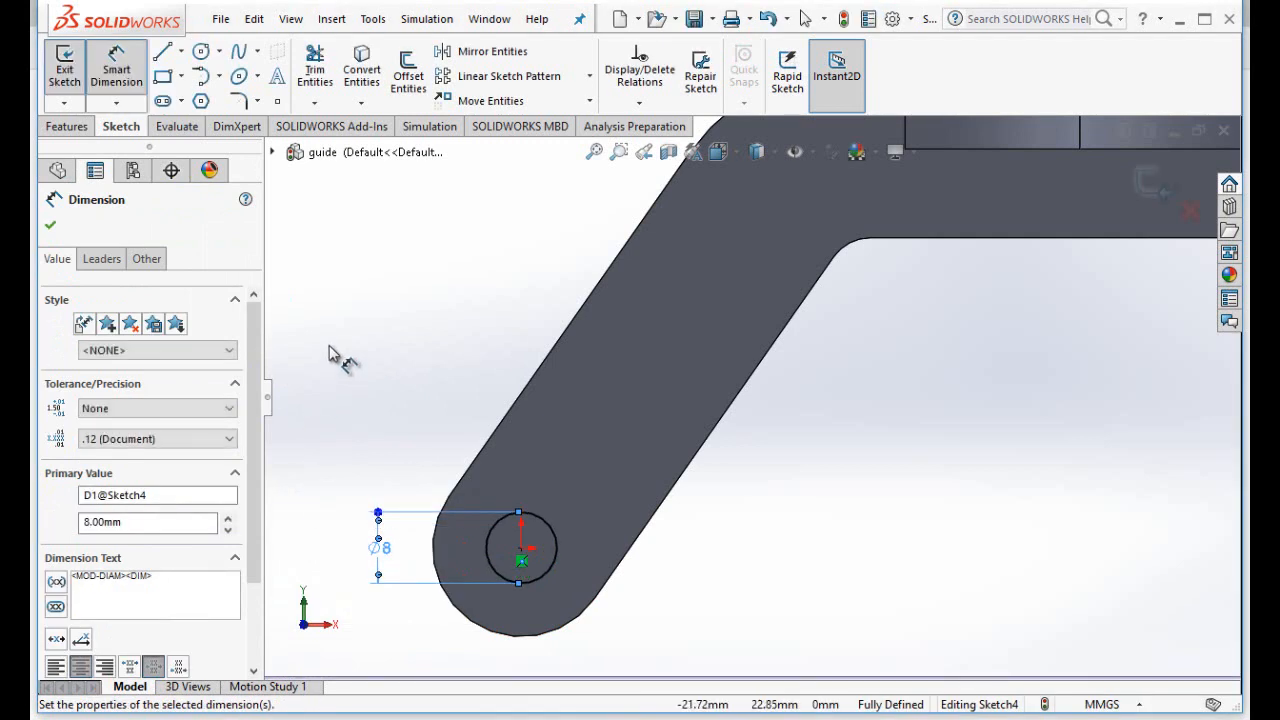
# - Draw two parallel slot lines about 27 mm long up the arm, each starting tangent to opposite sides of the 8 mm circle
pyautogui.click(163, 52)
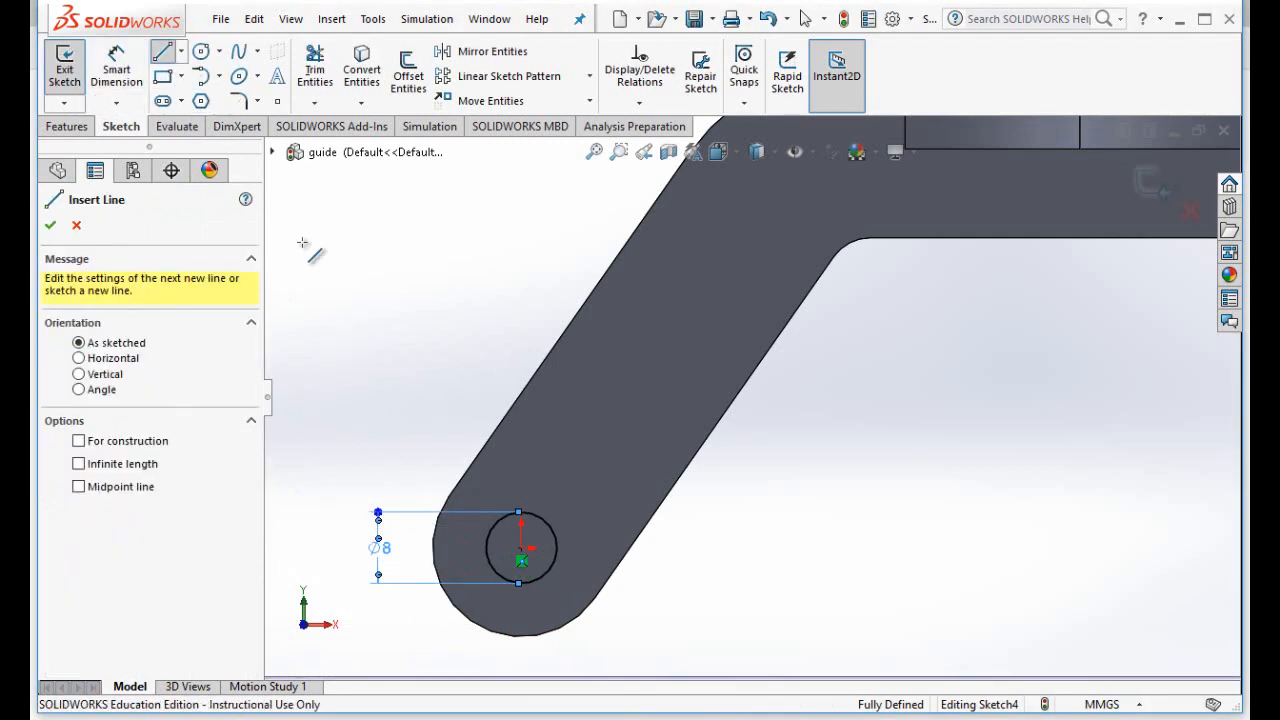
pyautogui.click(556, 556)
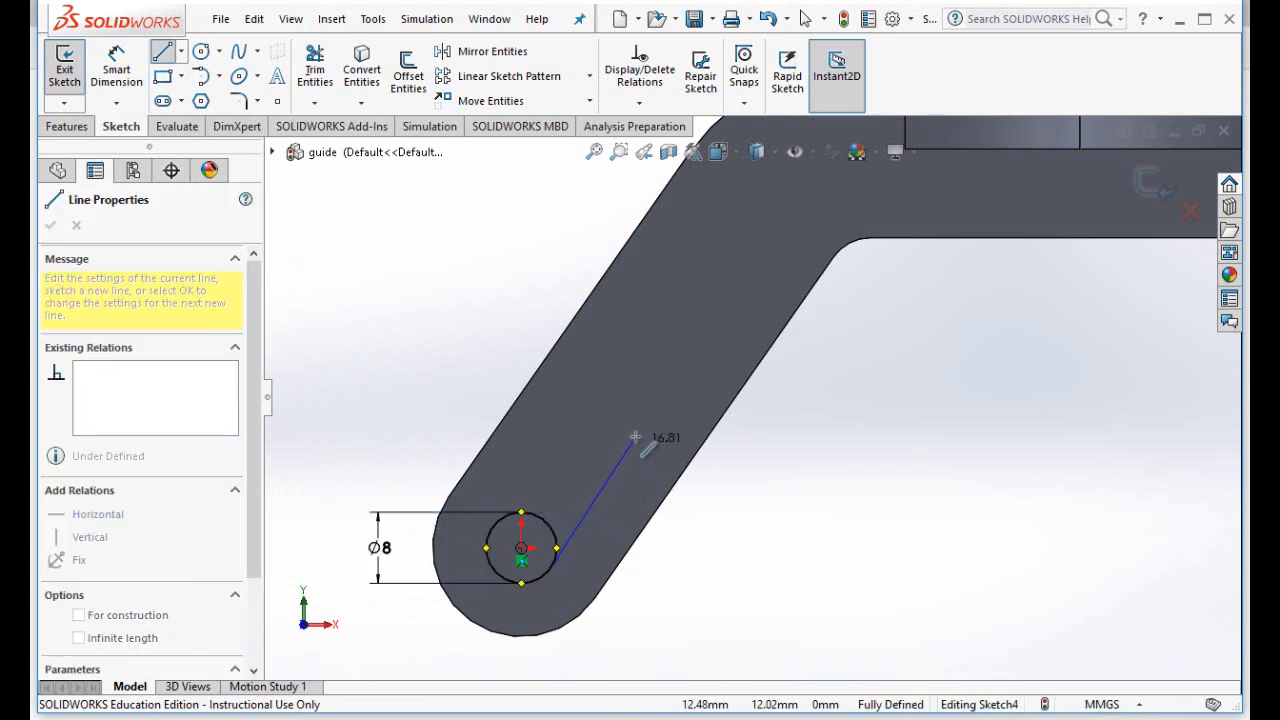
pyautogui.doubleClick(687, 372)
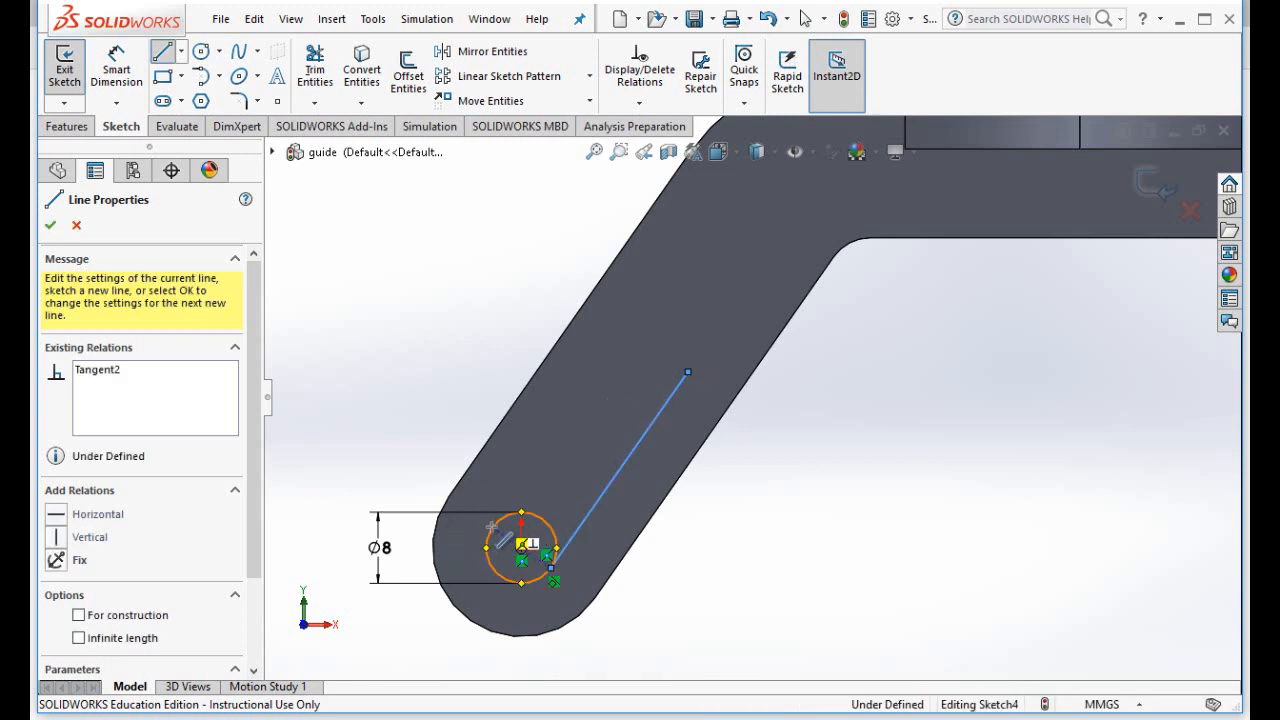
pyautogui.click(521, 548)
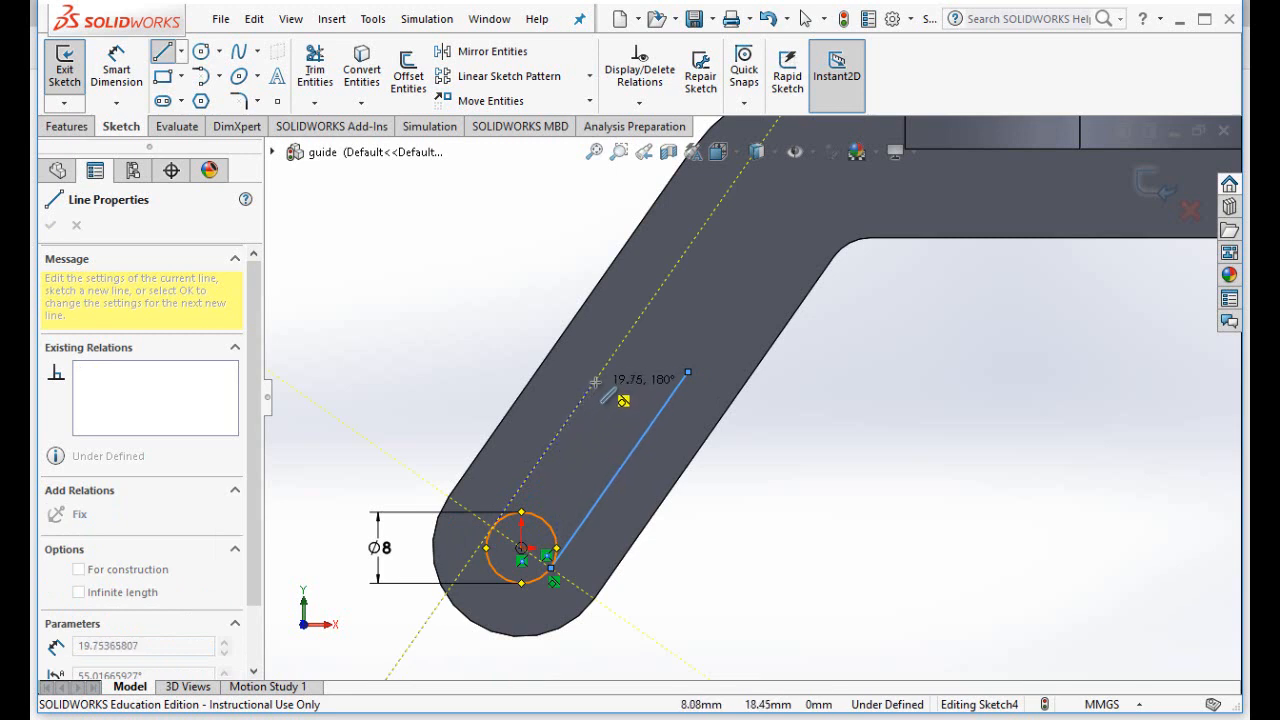
pyautogui.doubleClick(628, 334)
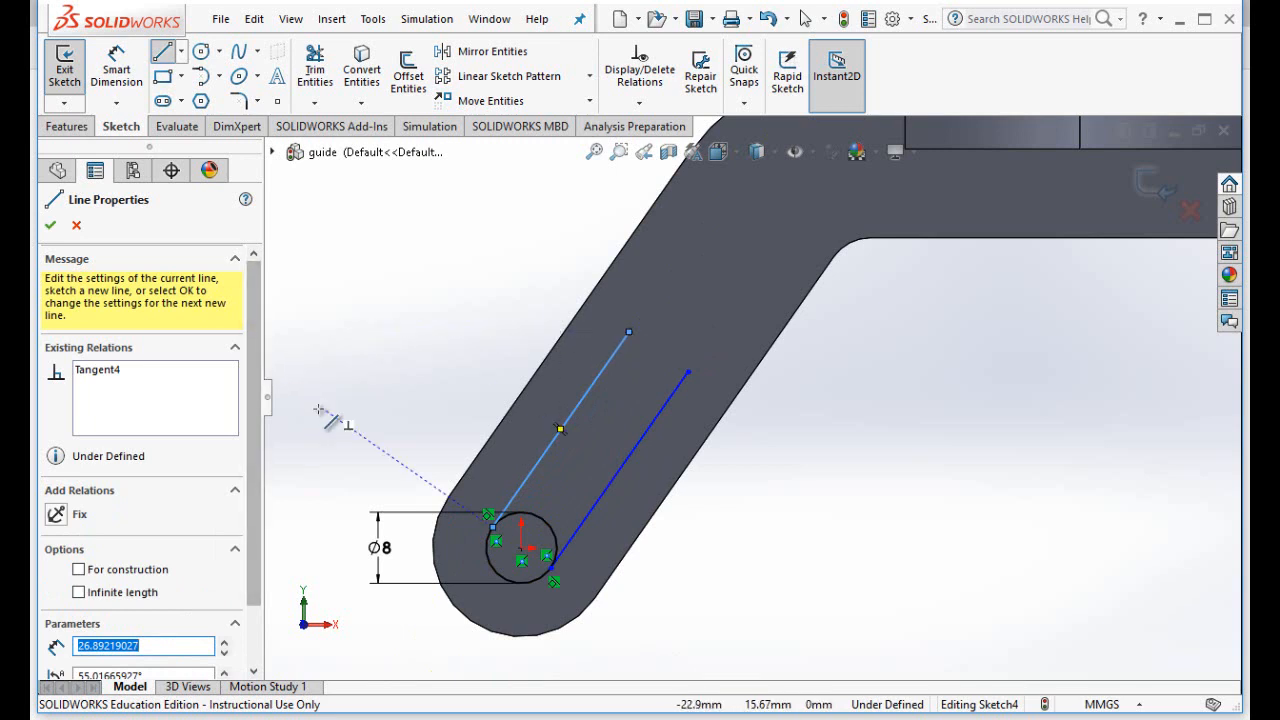
pyautogui.click(49, 227)
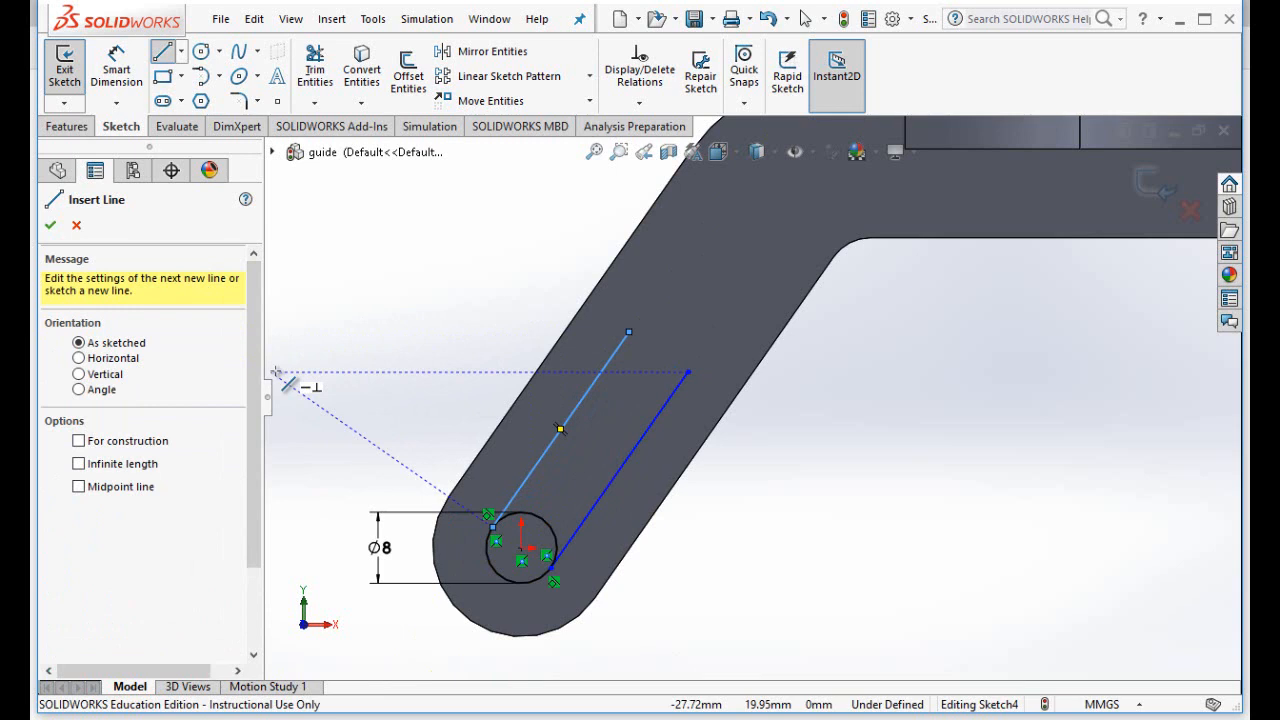
pyautogui.click(52, 227)
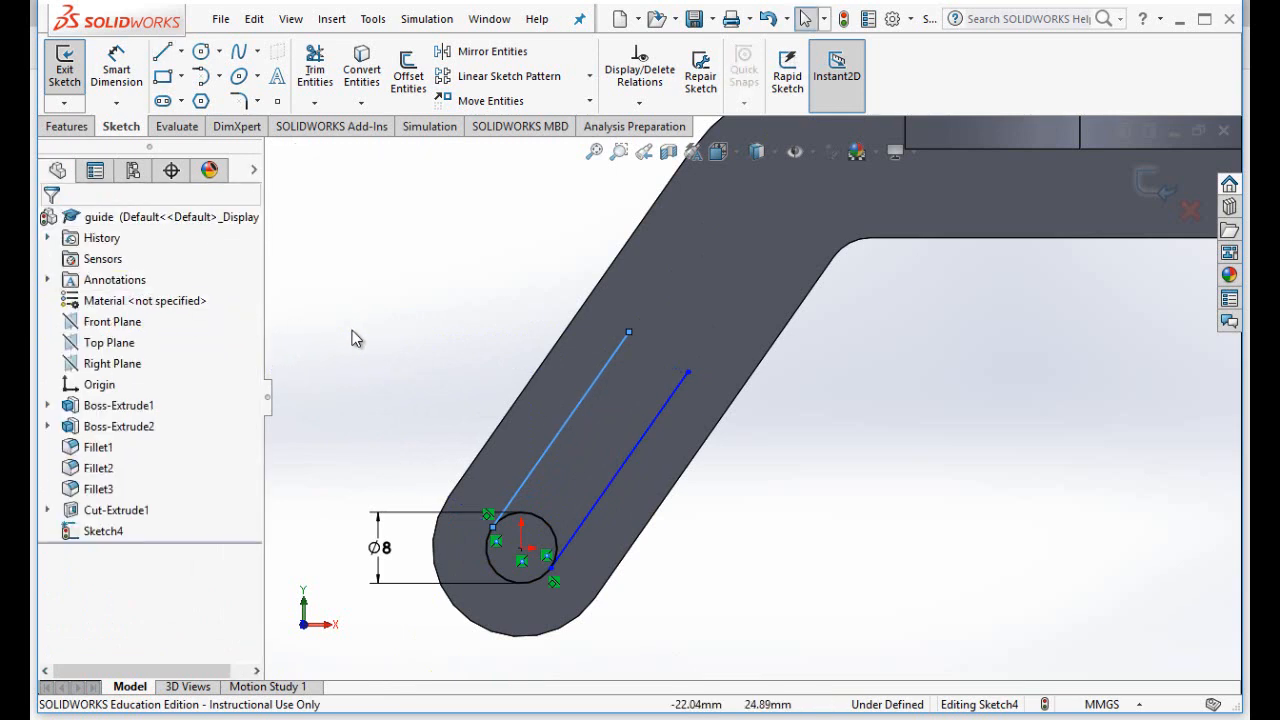
# - Close the upper ends of the two parallel slot lines with a tangent arc
pyautogui.click(203, 80)
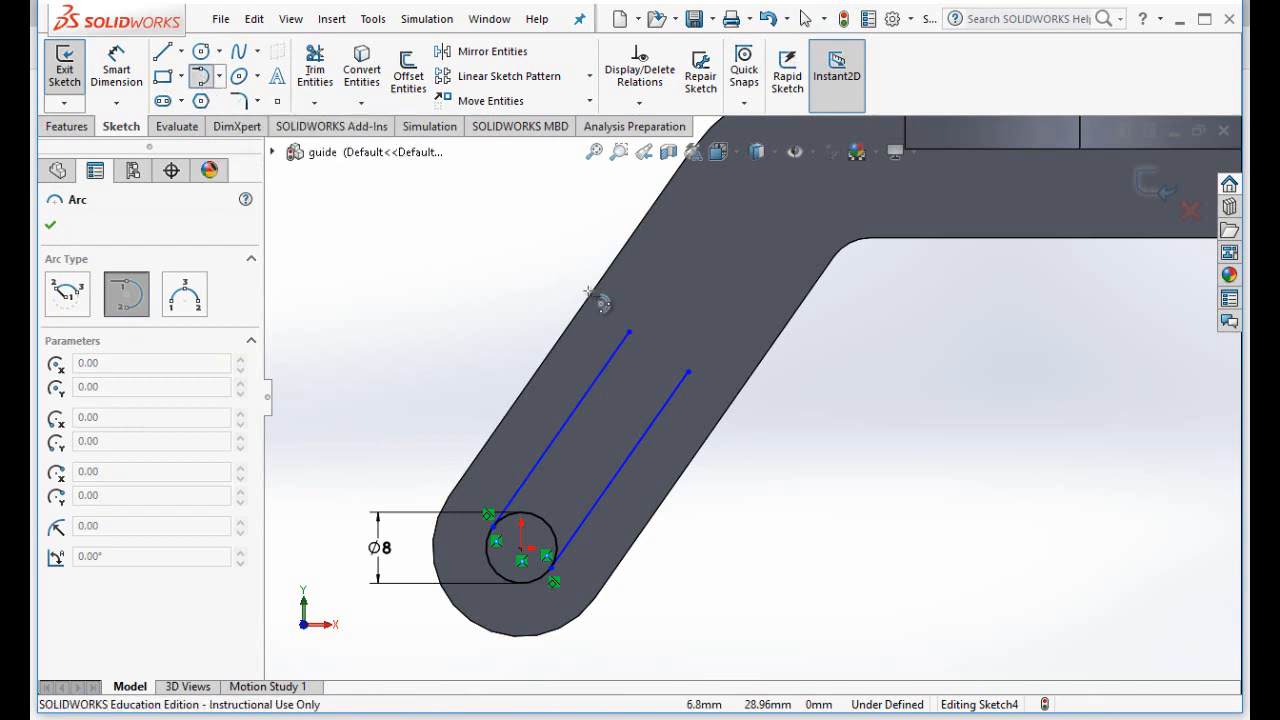
pyautogui.click(629, 331)
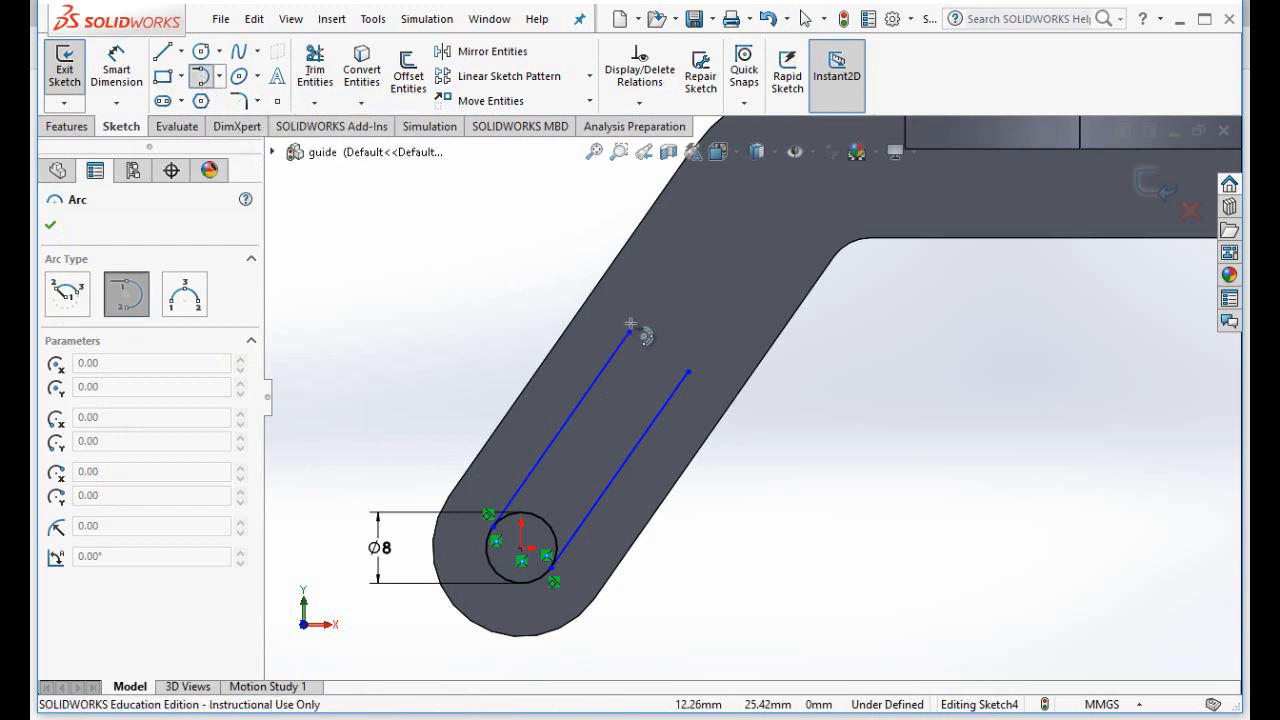
pyautogui.click(703, 385)
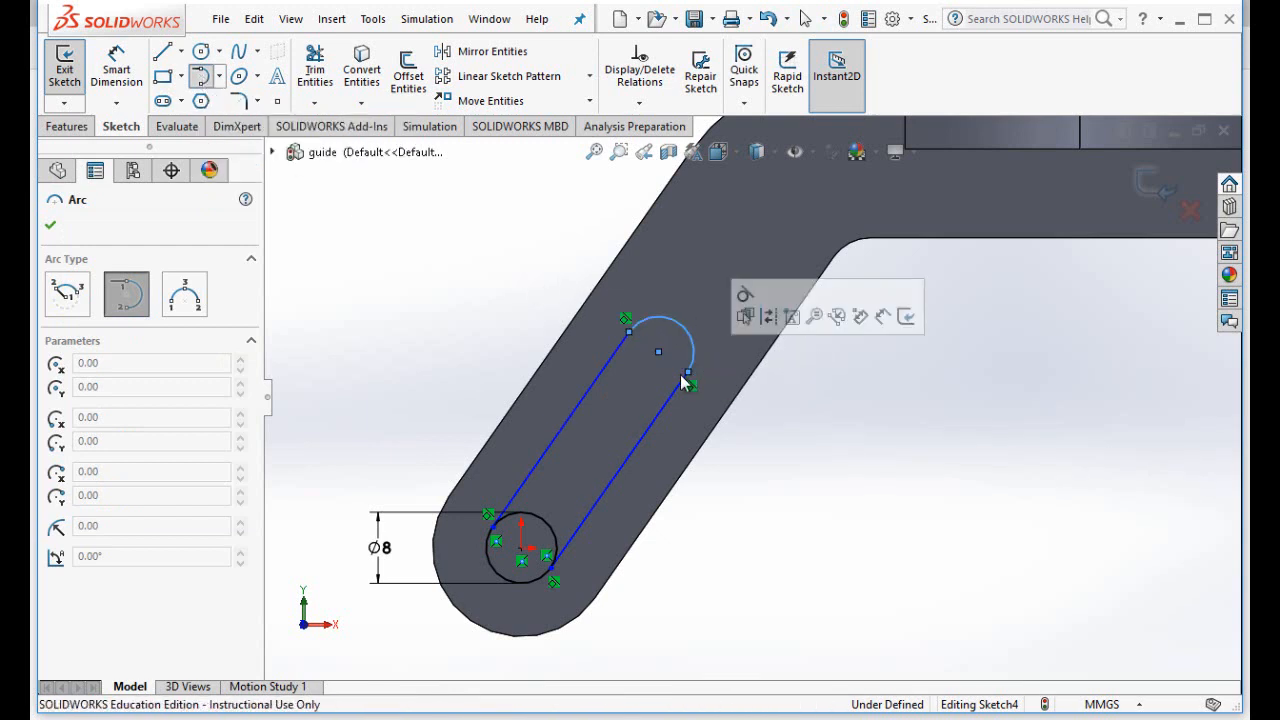
pyautogui.click(51, 229)
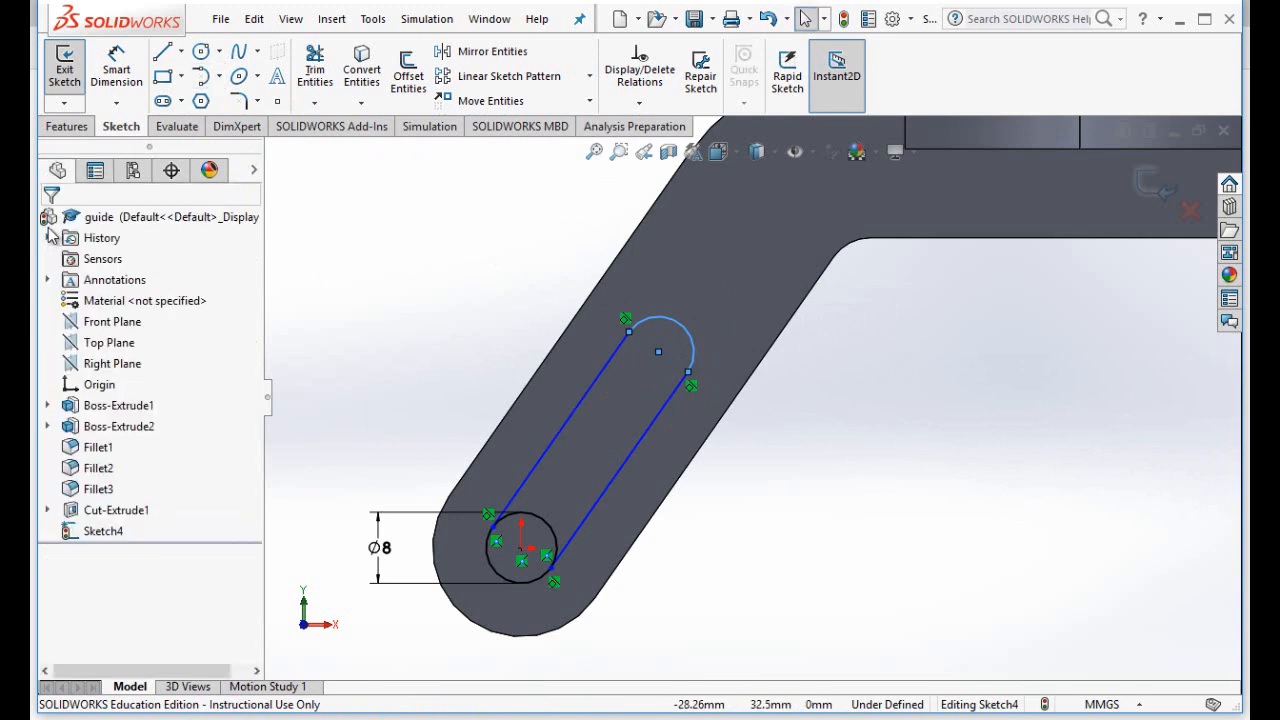
# - Trim away the upper part of the 8 mm circle between the two slot lines, using Trim to closest
pyautogui.click(314, 104)
pyautogui.click(322, 123)
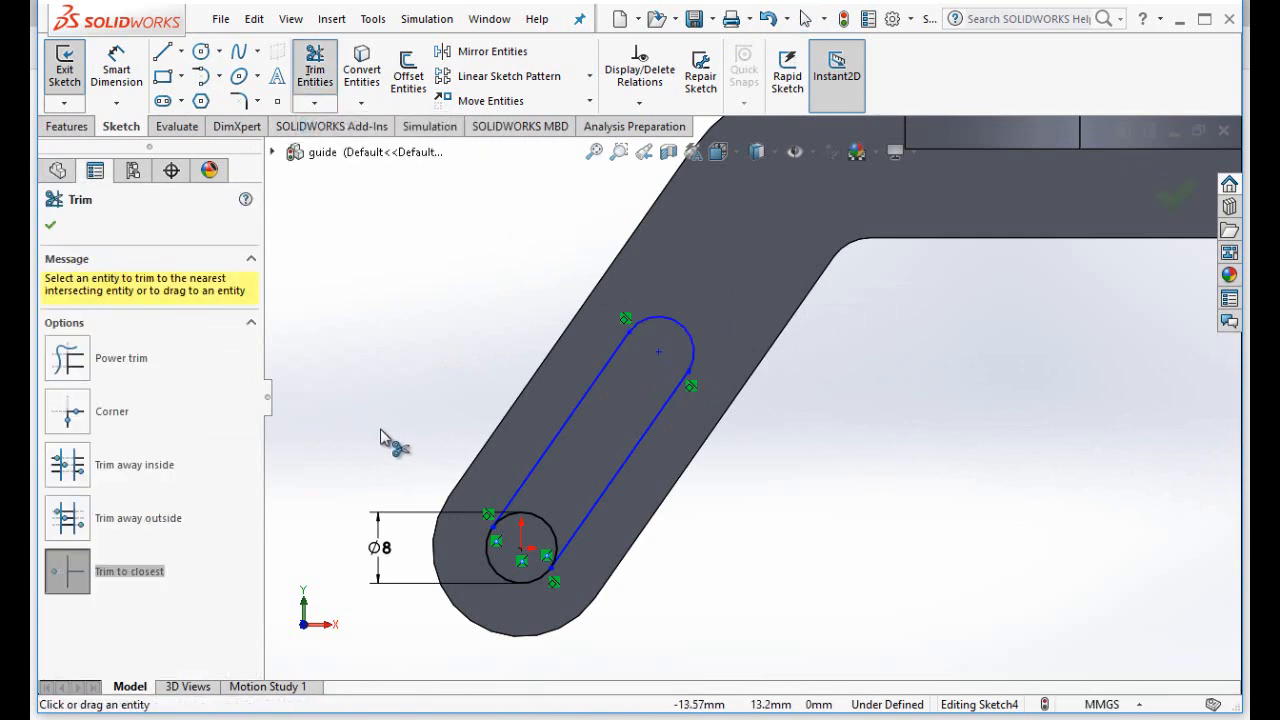
pyautogui.click(518, 513)
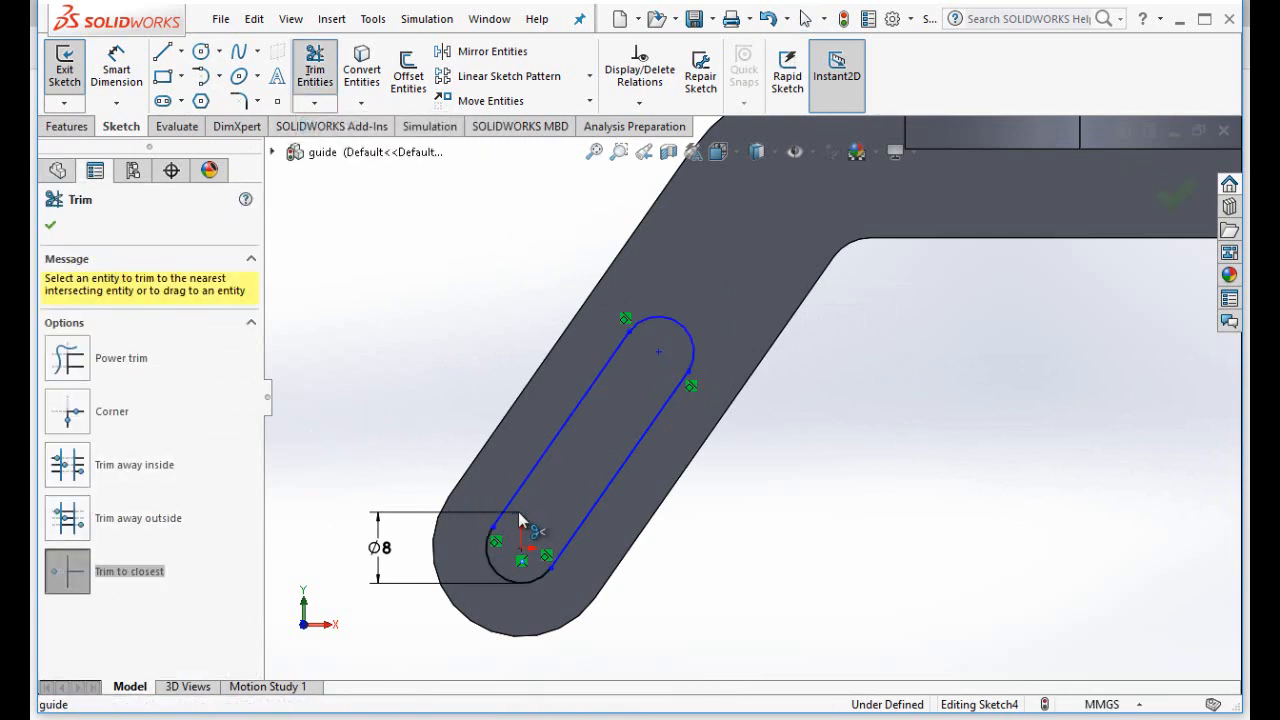
pyautogui.click(54, 229)
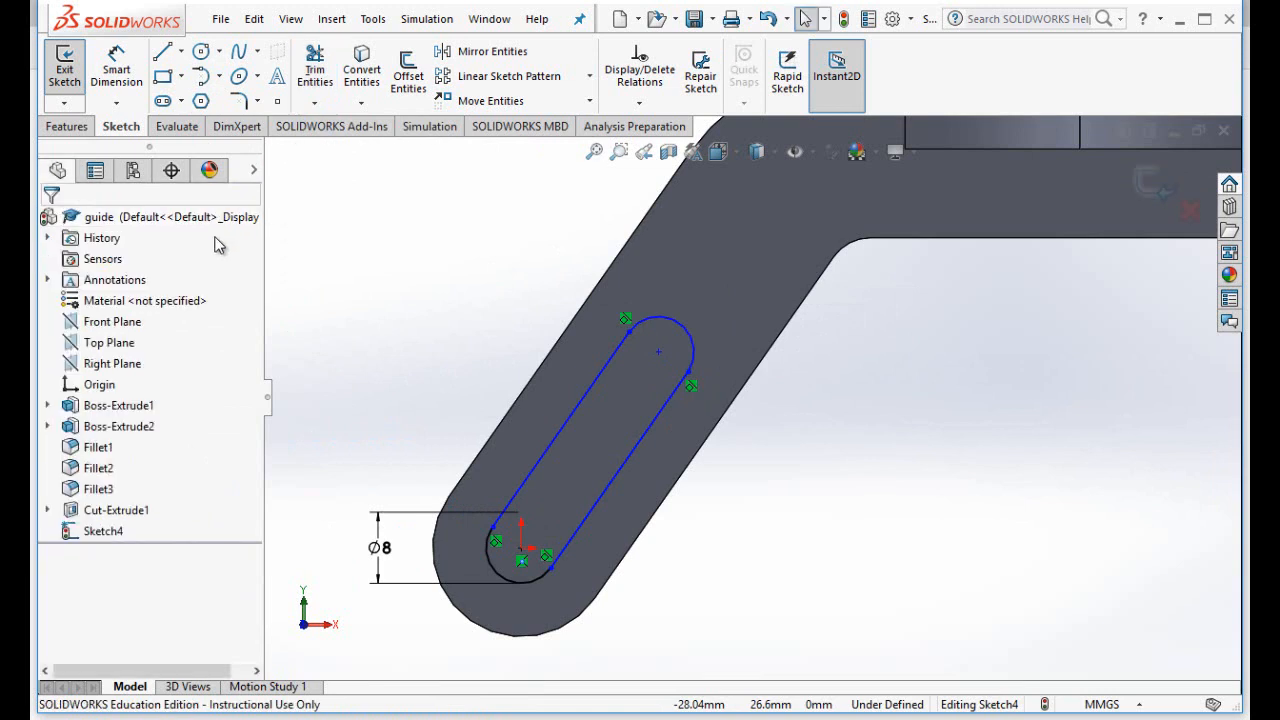
# - Add a Parallel relation between both slot lines and the arm's lower straight edge
pyautogui.scroll(-1, 360, 266)
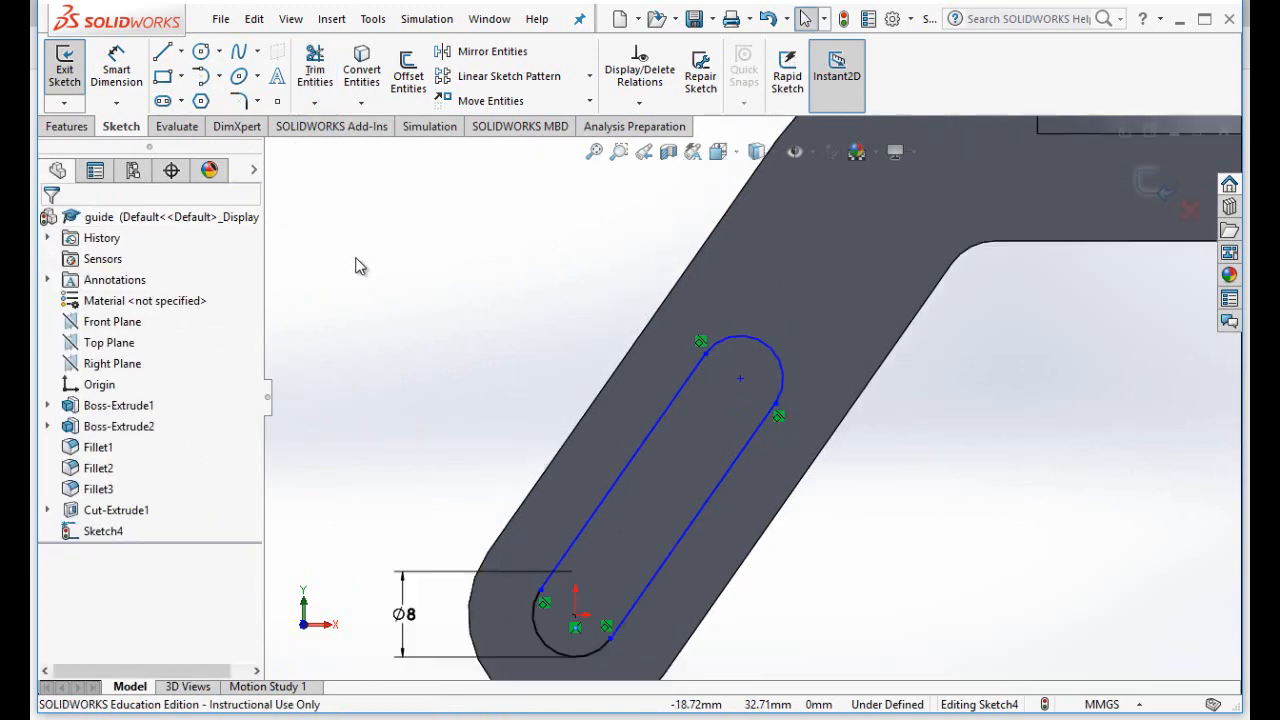
pyautogui.scroll(1, 360, 266)
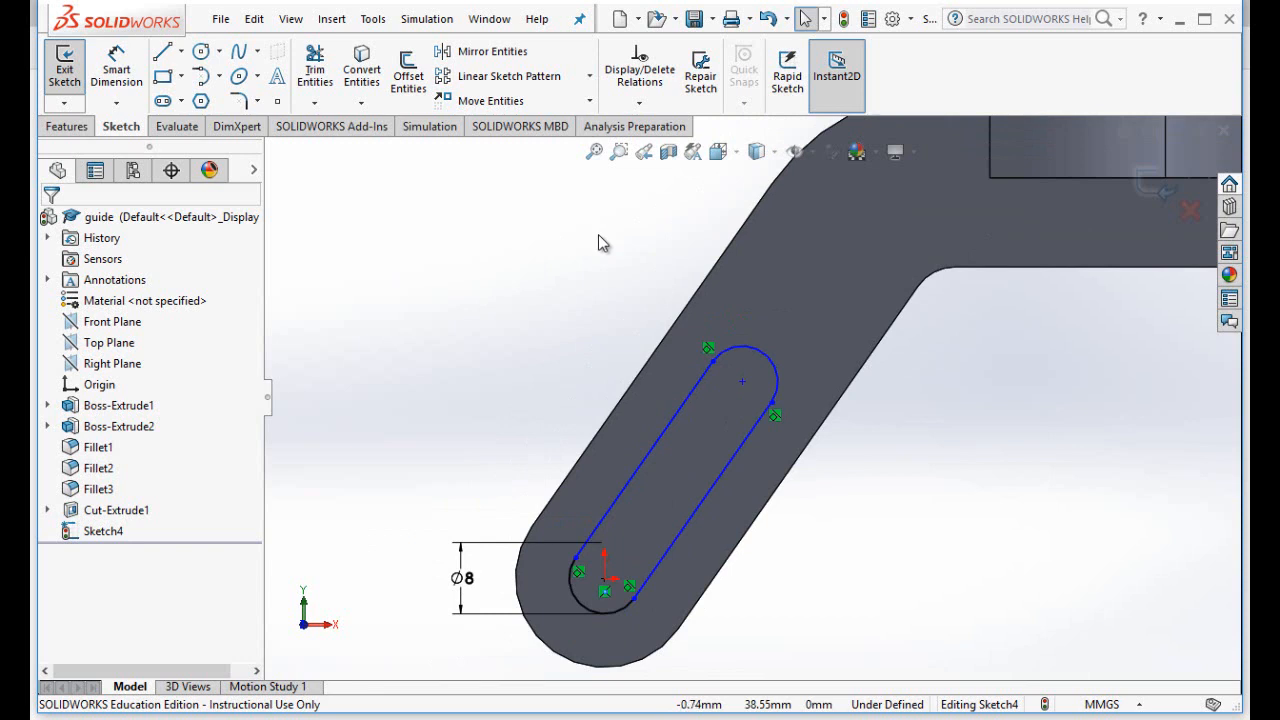
pyautogui.click(639, 102)
pyautogui.click(652, 148)
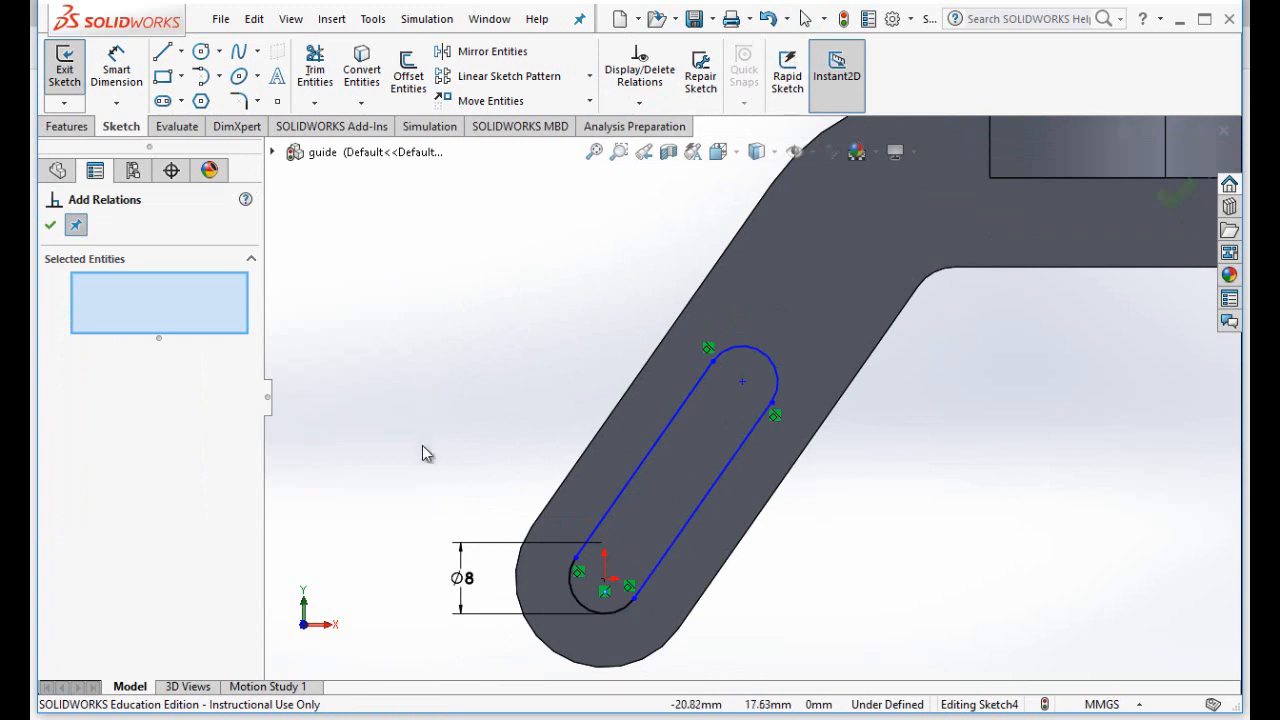
pyautogui.click(675, 544)
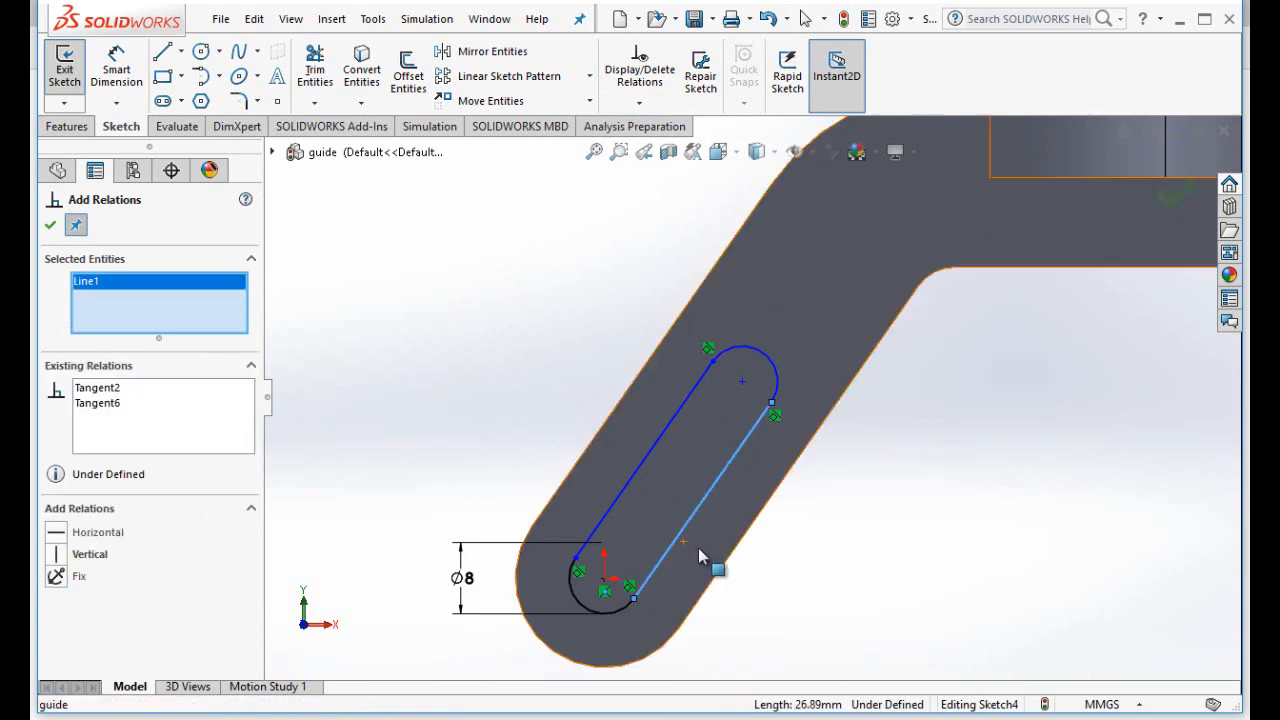
pyautogui.click(726, 572)
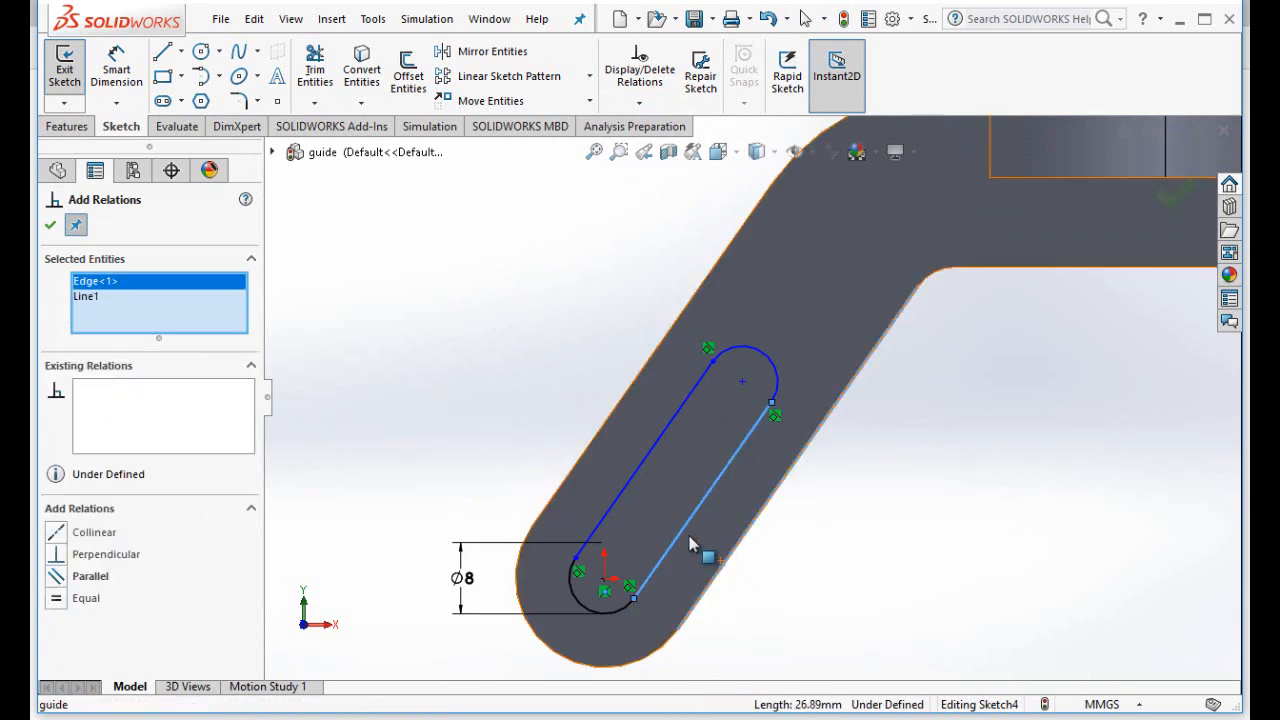
pyautogui.click(624, 500)
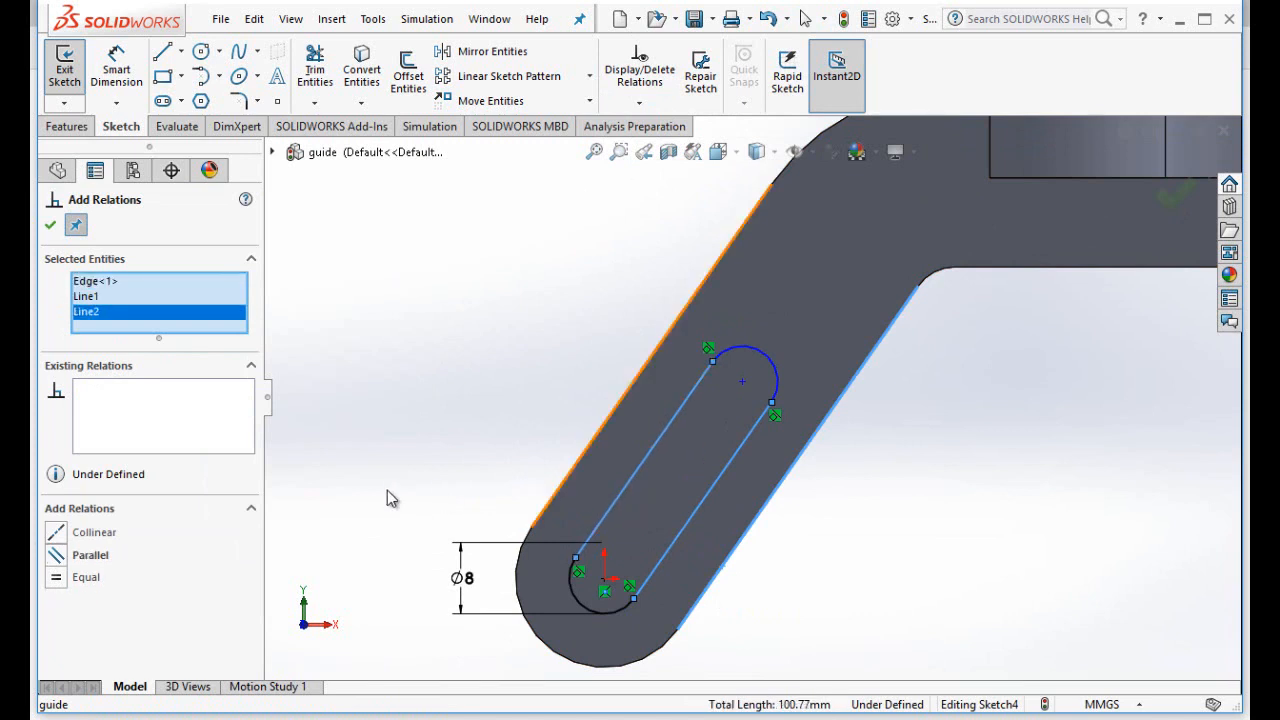
pyautogui.click(60, 560)
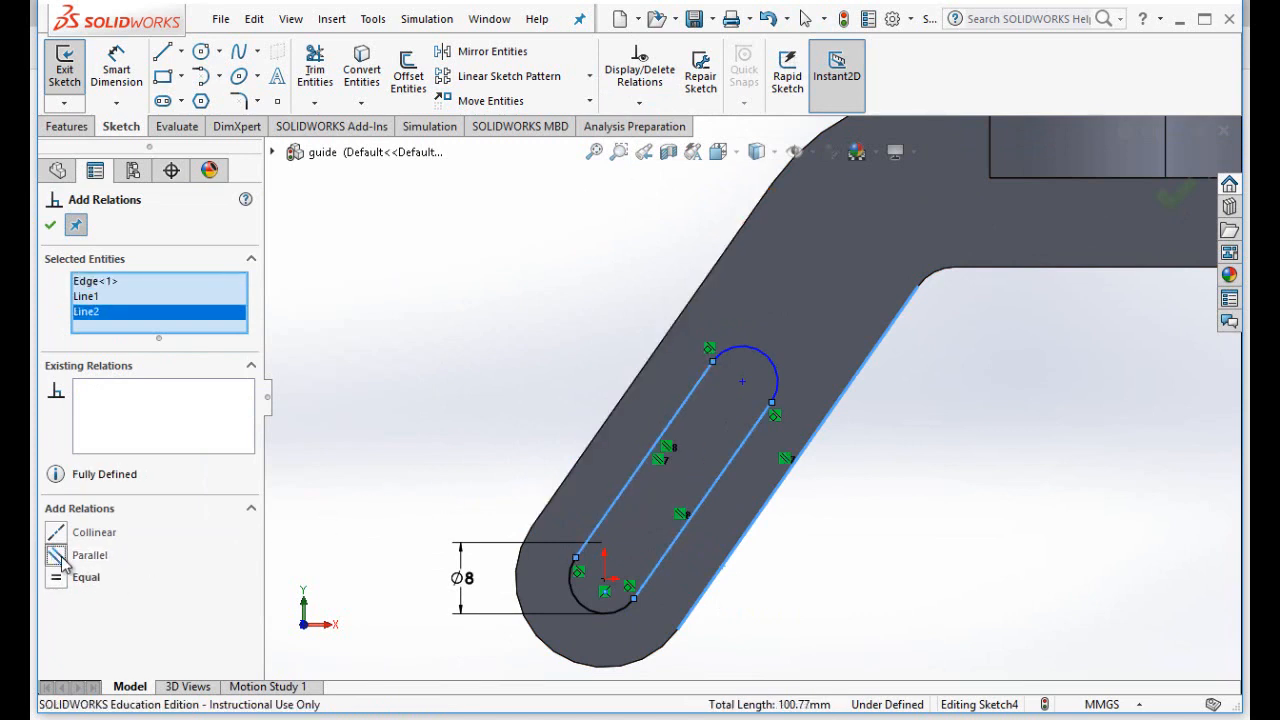
pyautogui.click(50, 228)
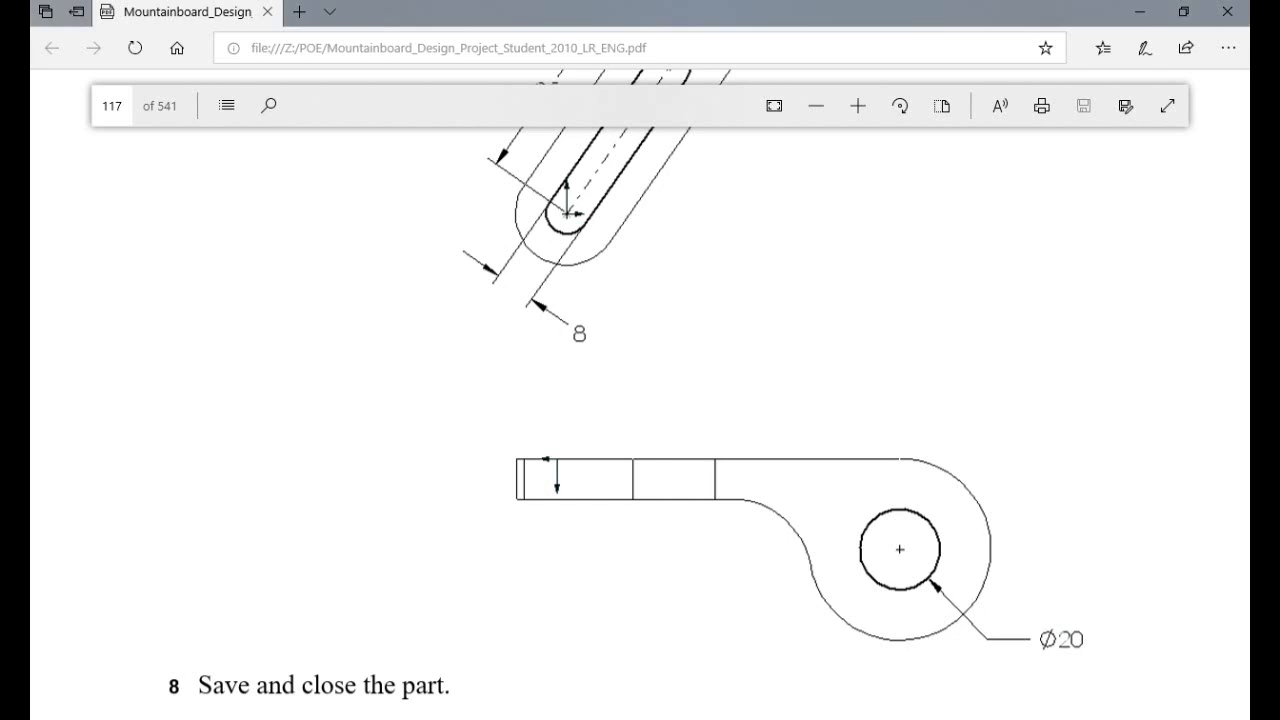
# - Check the slot dimensions in the project PDF, try a driven width dimension between the two slot lines, and undo it
pyautogui.scroll(3, 688, 610)
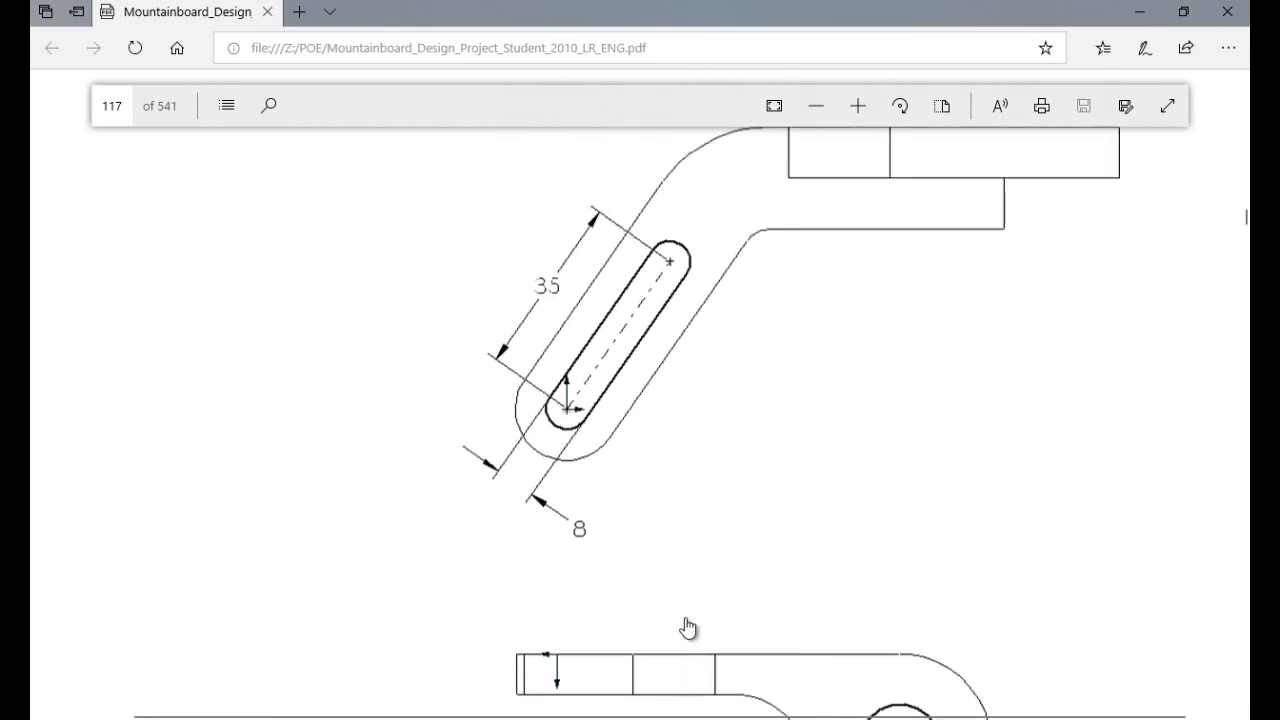
pyautogui.scroll(-2, 688, 628)
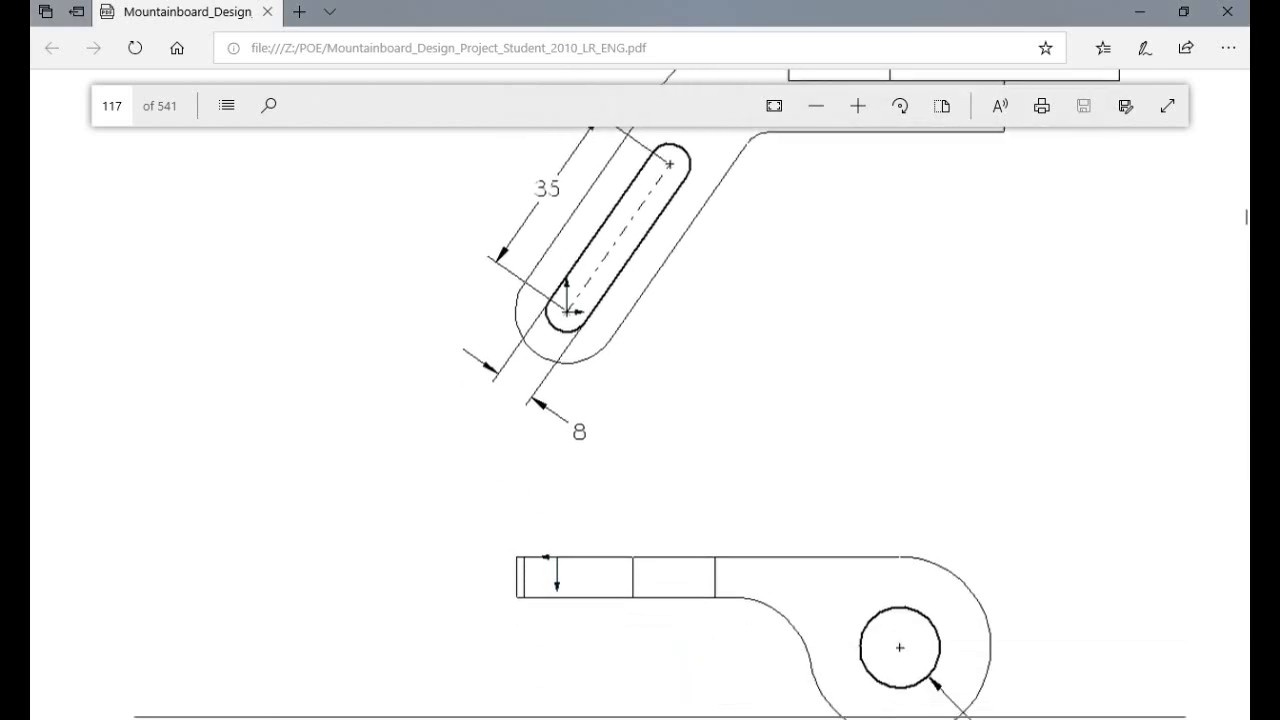
pyautogui.hotkey('alt', 'Tab')
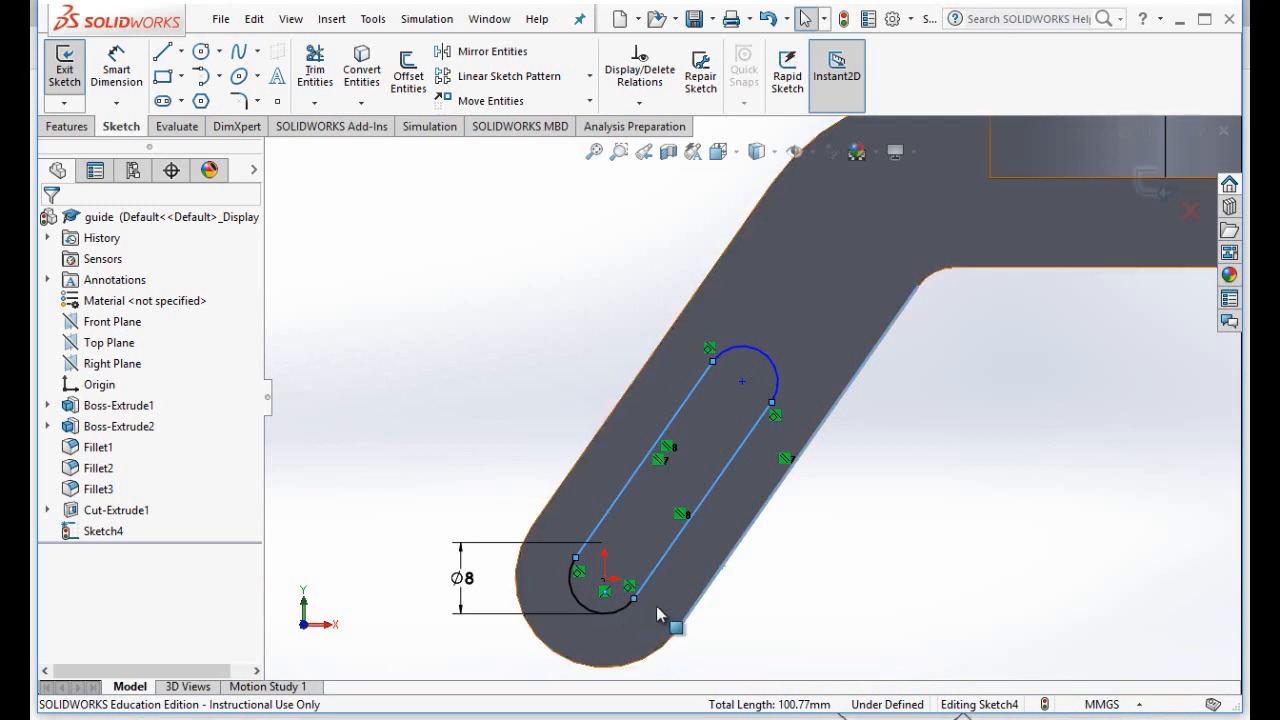
pyautogui.click(116, 62)
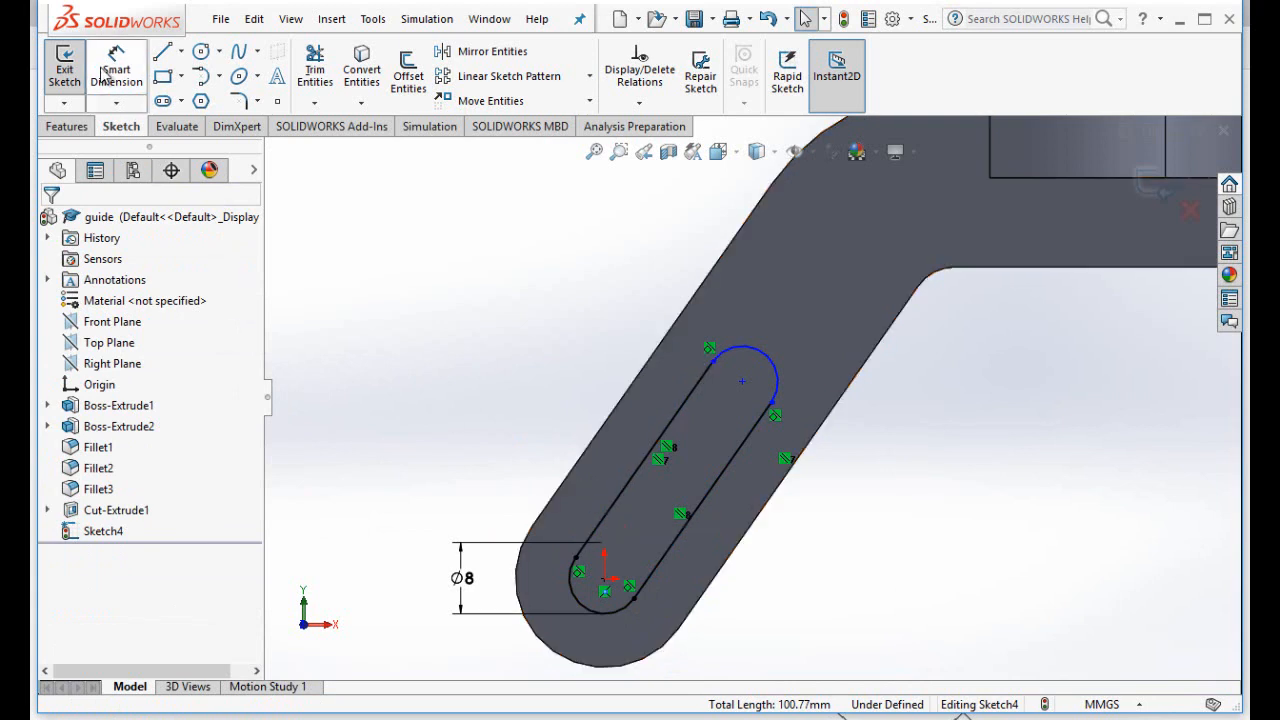
pyautogui.click(616, 508)
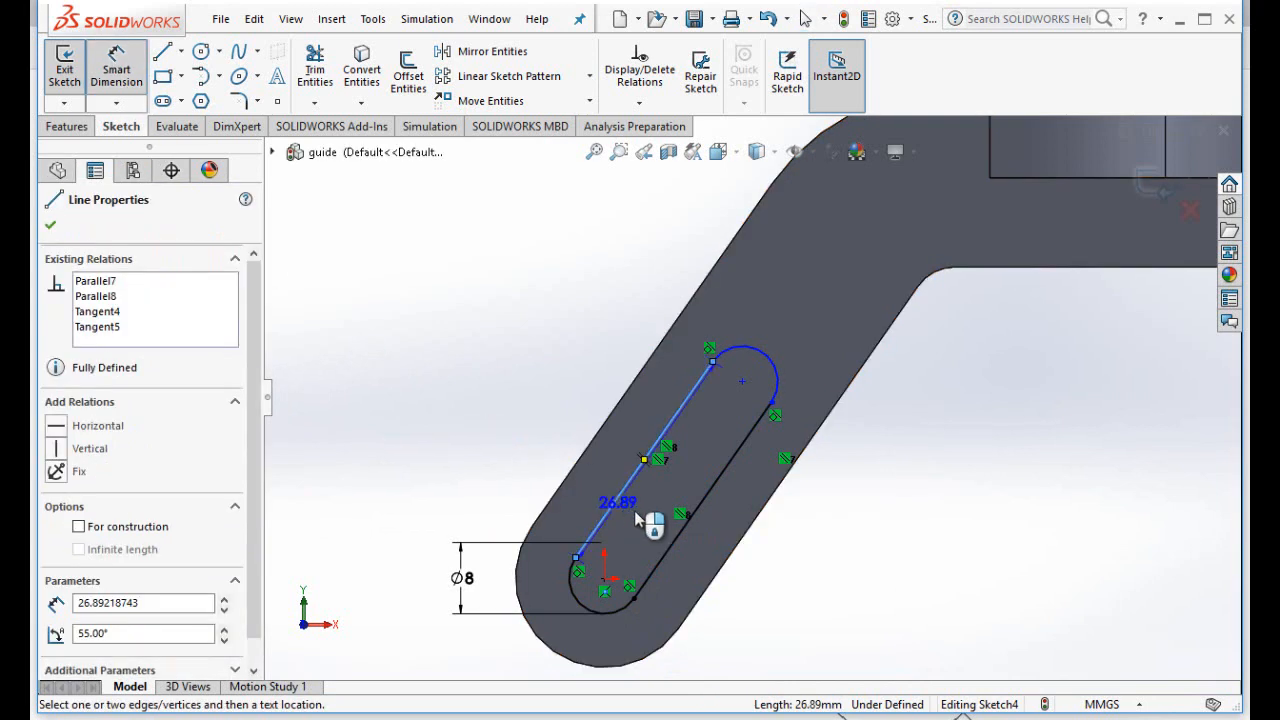
pyautogui.click(672, 556)
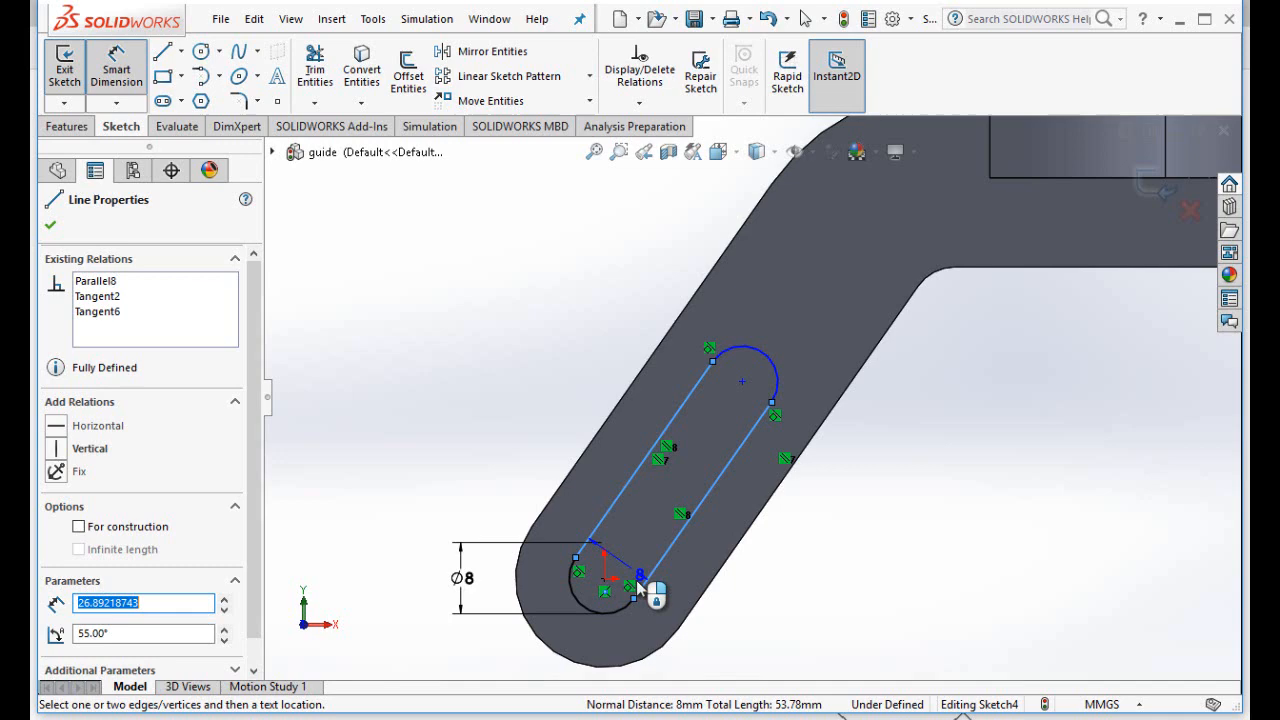
pyautogui.click(535, 672)
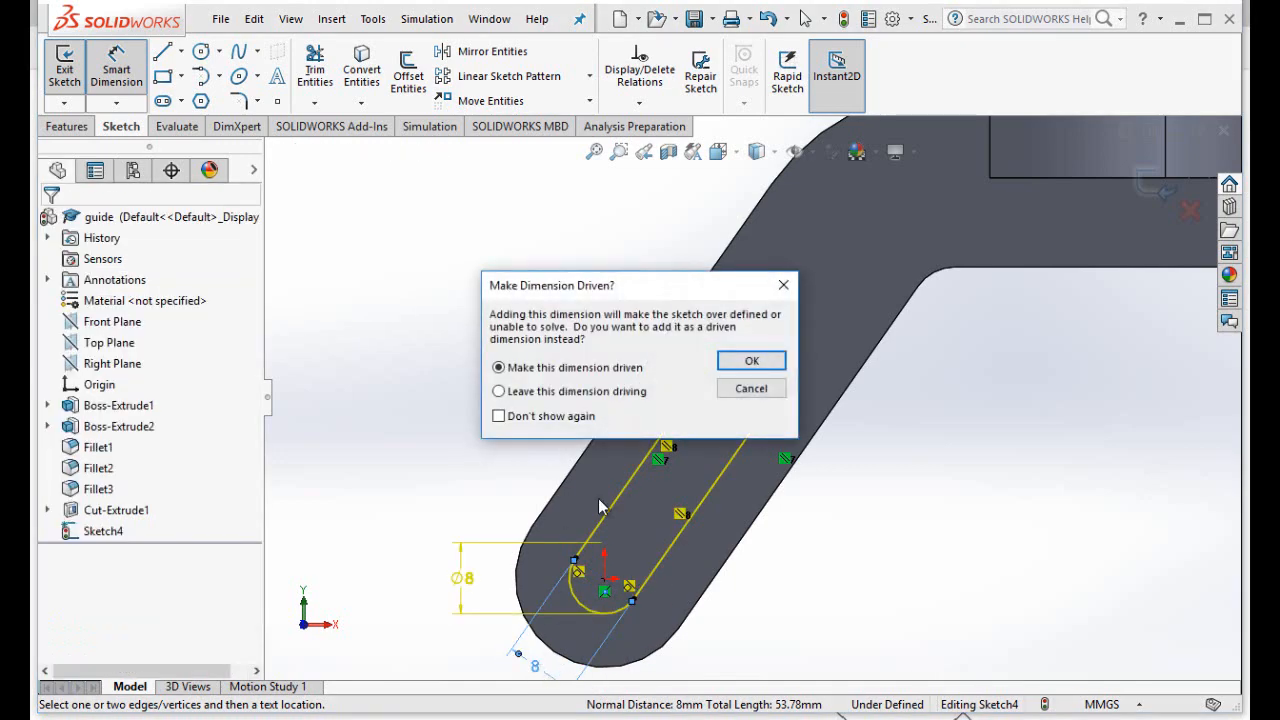
pyautogui.click(752, 363)
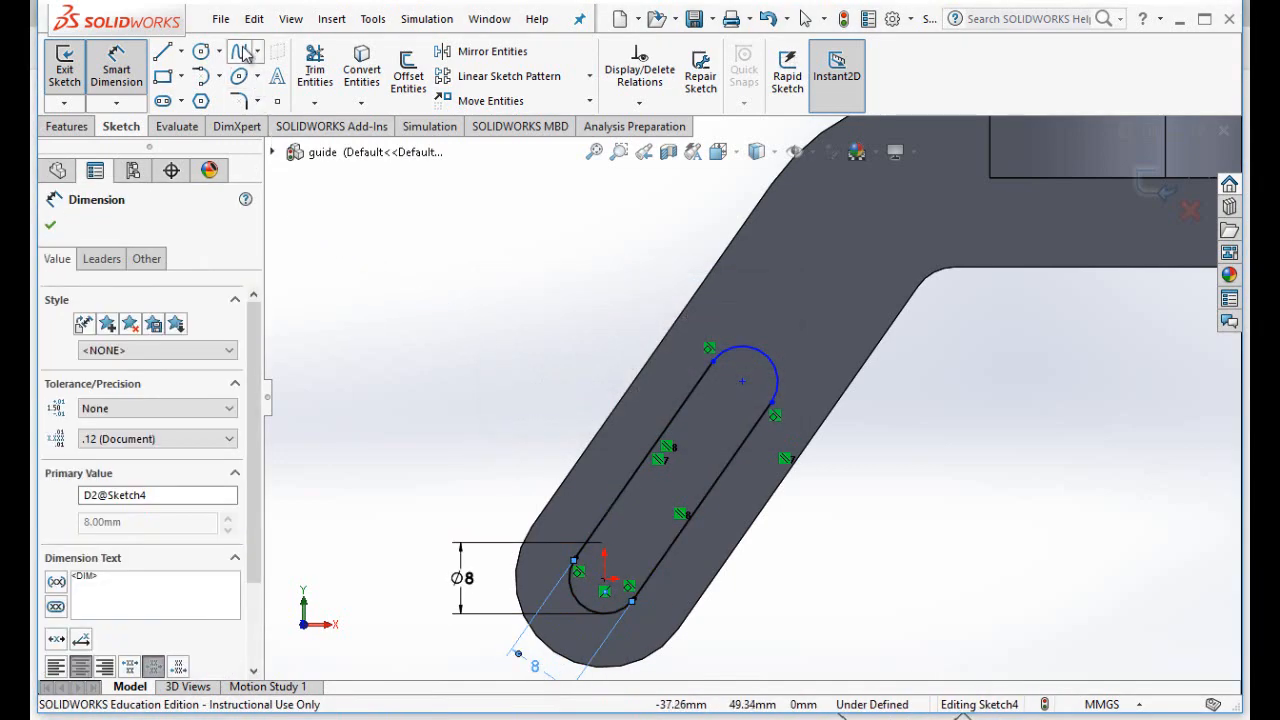
pyautogui.click(254, 18)
pyautogui.click(285, 62)
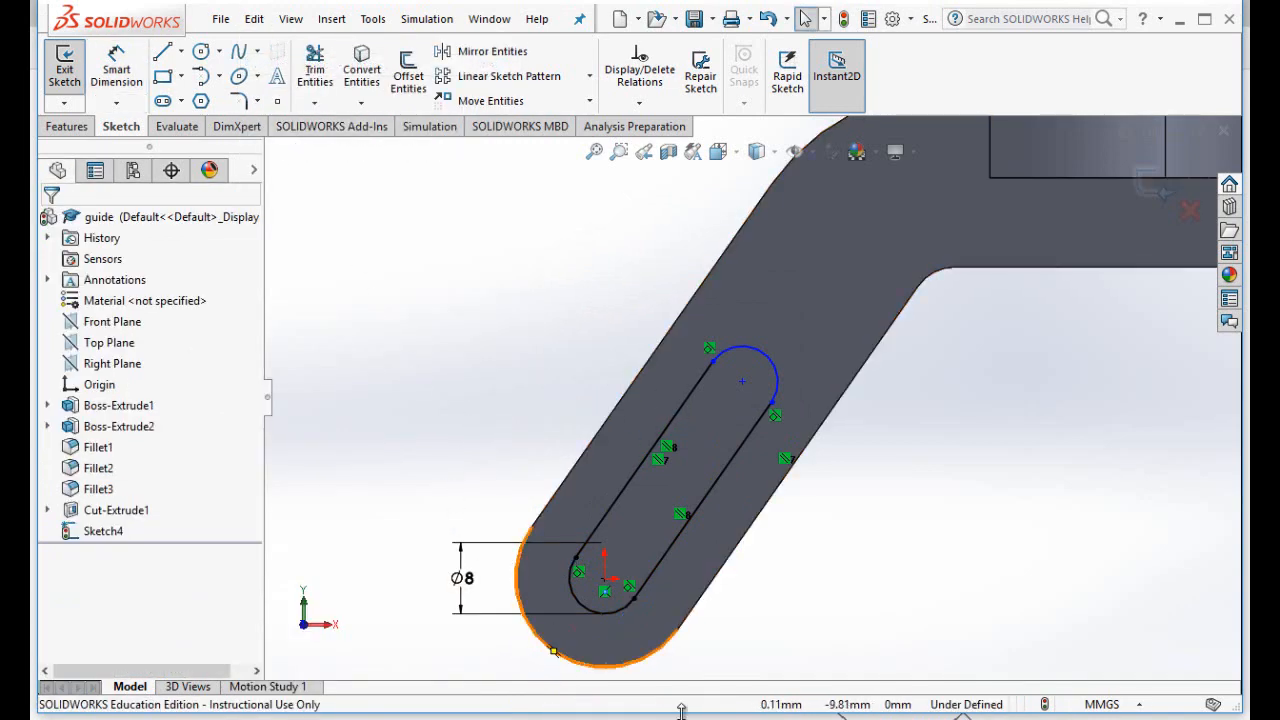
# - Dimension the length of the slot's upper straight line as 35 mm, checking the value against the project PDF
pyautogui.click(115, 72)
pyautogui.click(628, 490)
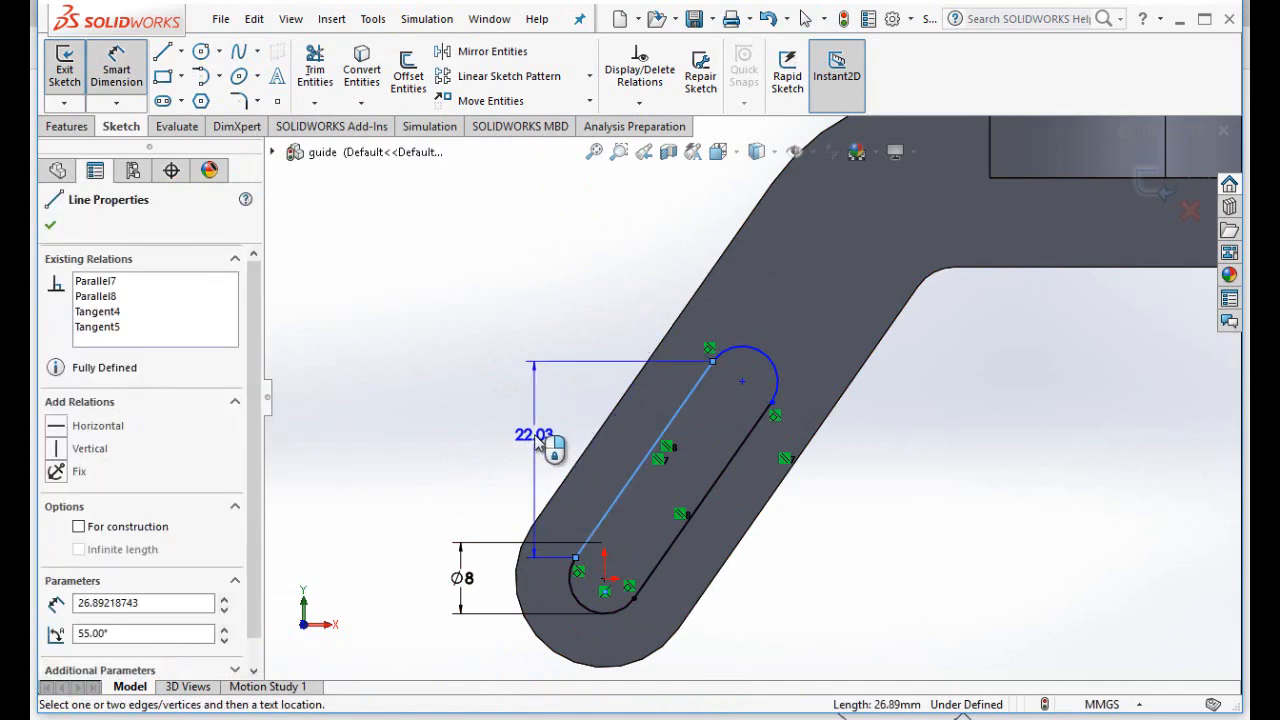
pyautogui.click(608, 458)
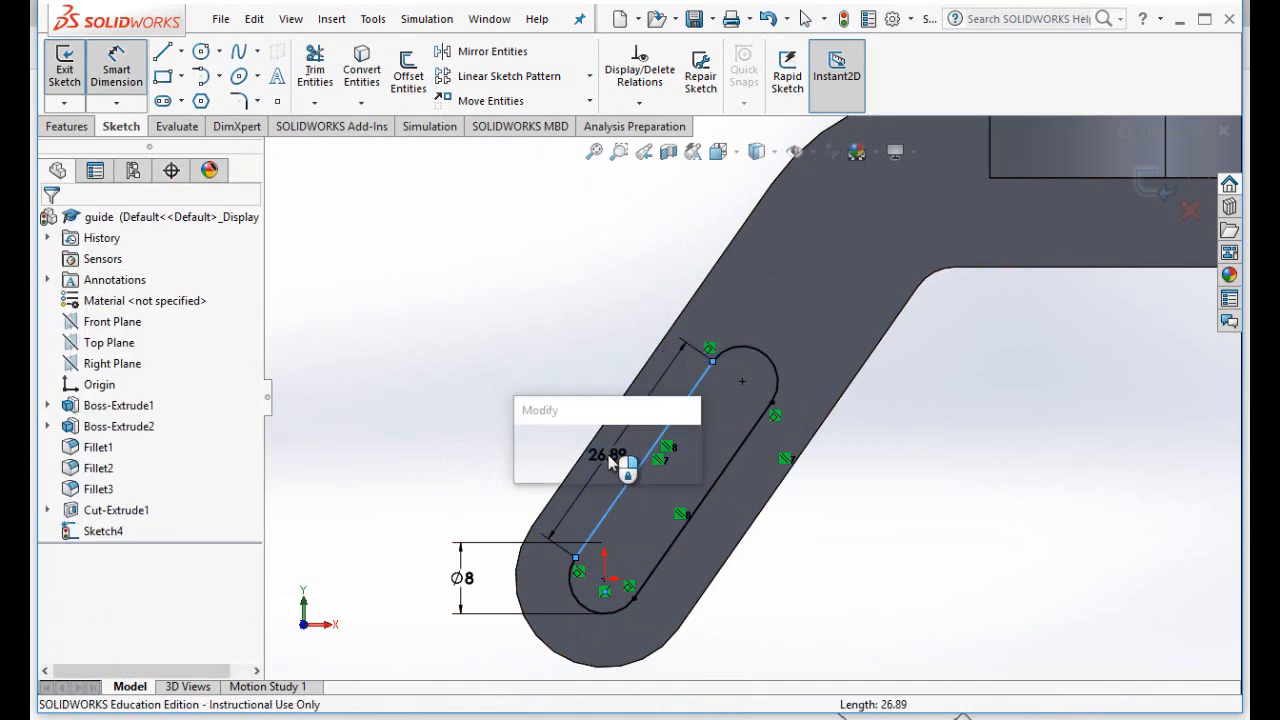
pyautogui.click(756, 718)
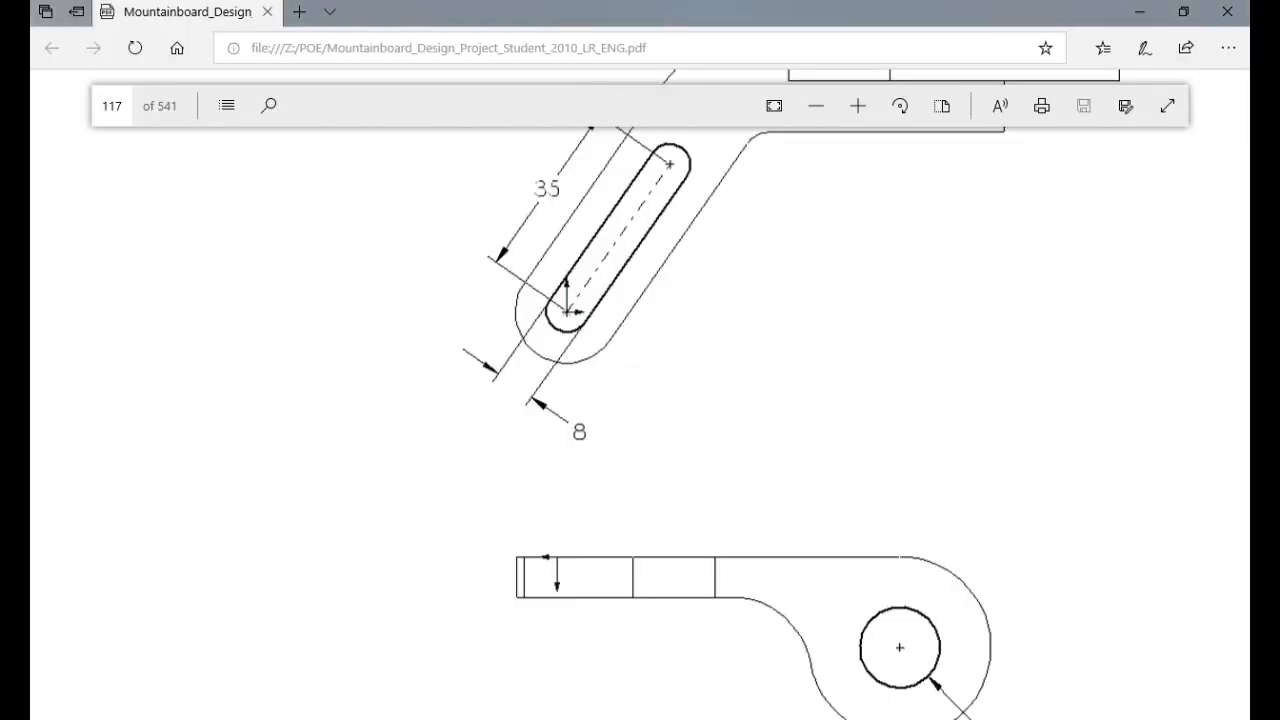
pyautogui.click(740, 717)
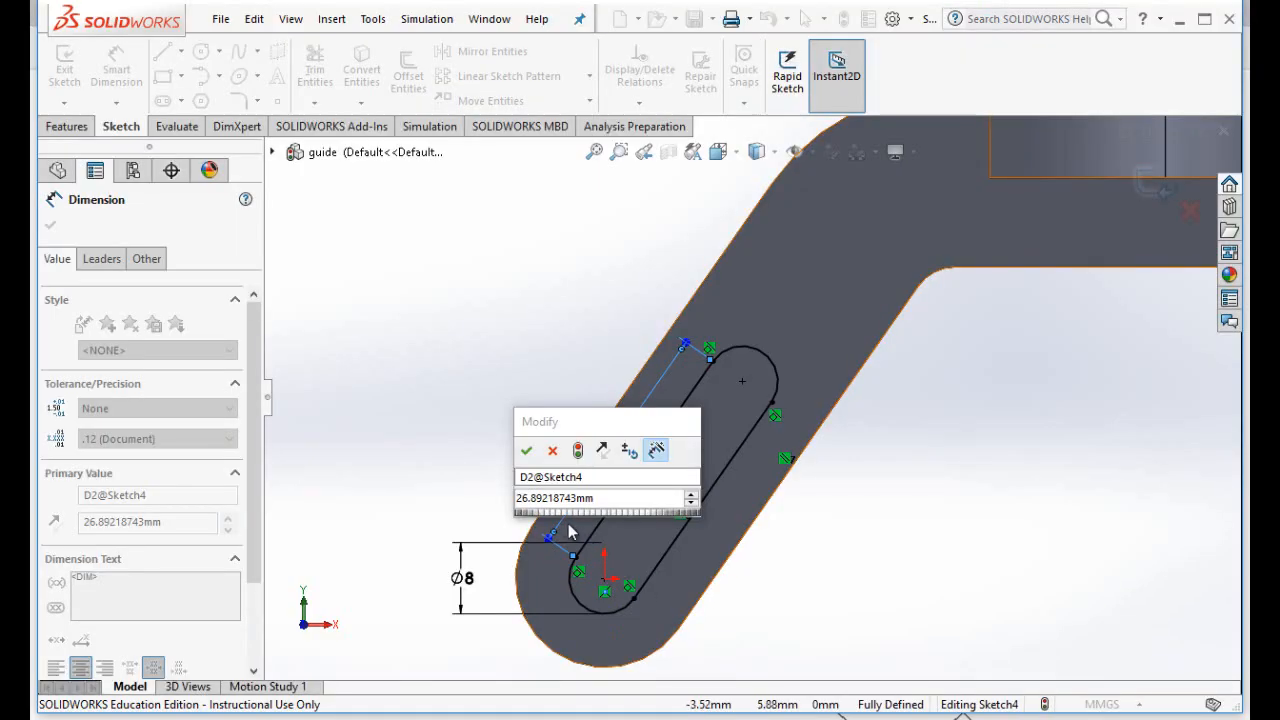
pyautogui.doubleClick(557, 505)
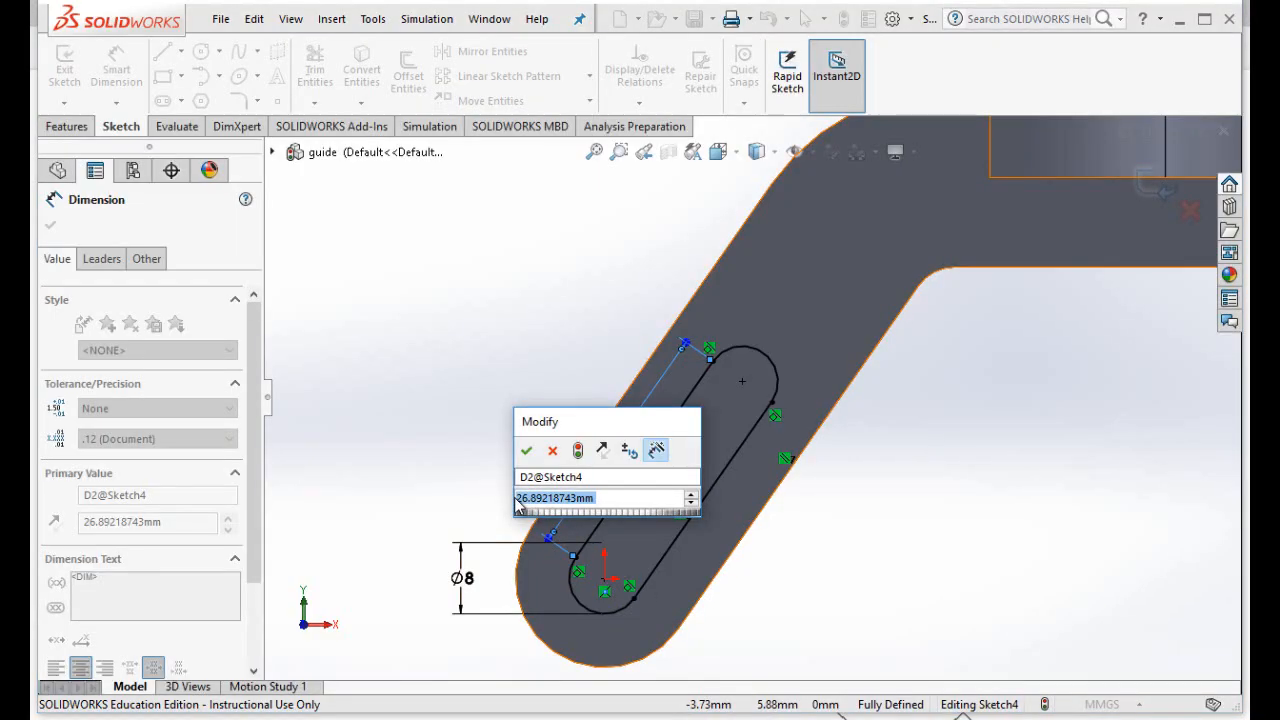
pyautogui.write('35mm')
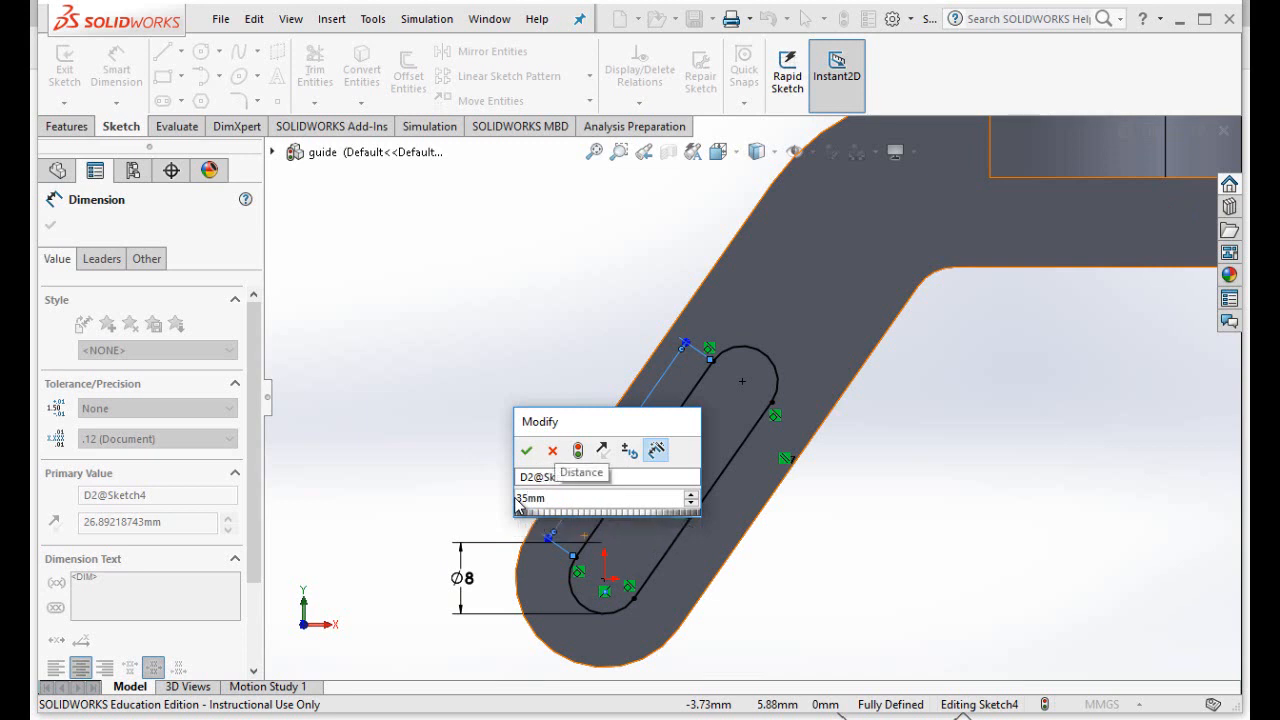
pyautogui.click(526, 450)
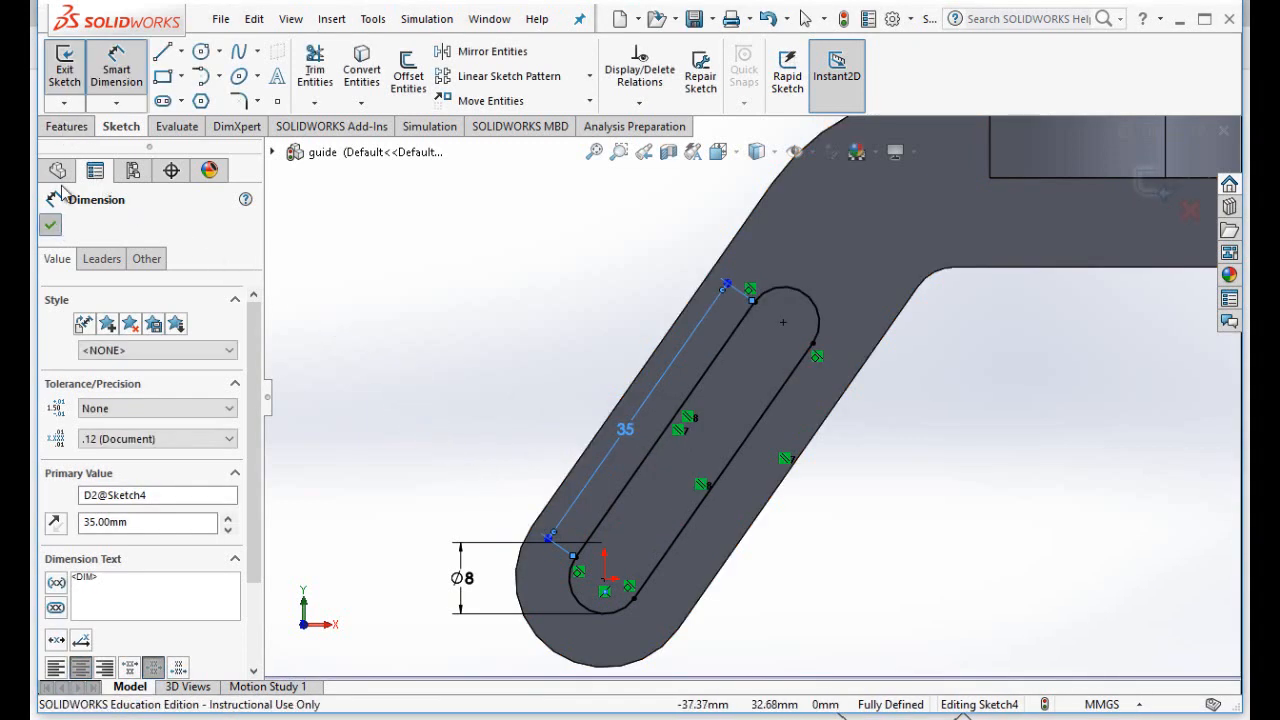
pyautogui.click(50, 225)
# - Cut-extrude the slot profile through the arm with the Through All end condition
pyautogui.click(62, 131)
pyautogui.click(327, 72)
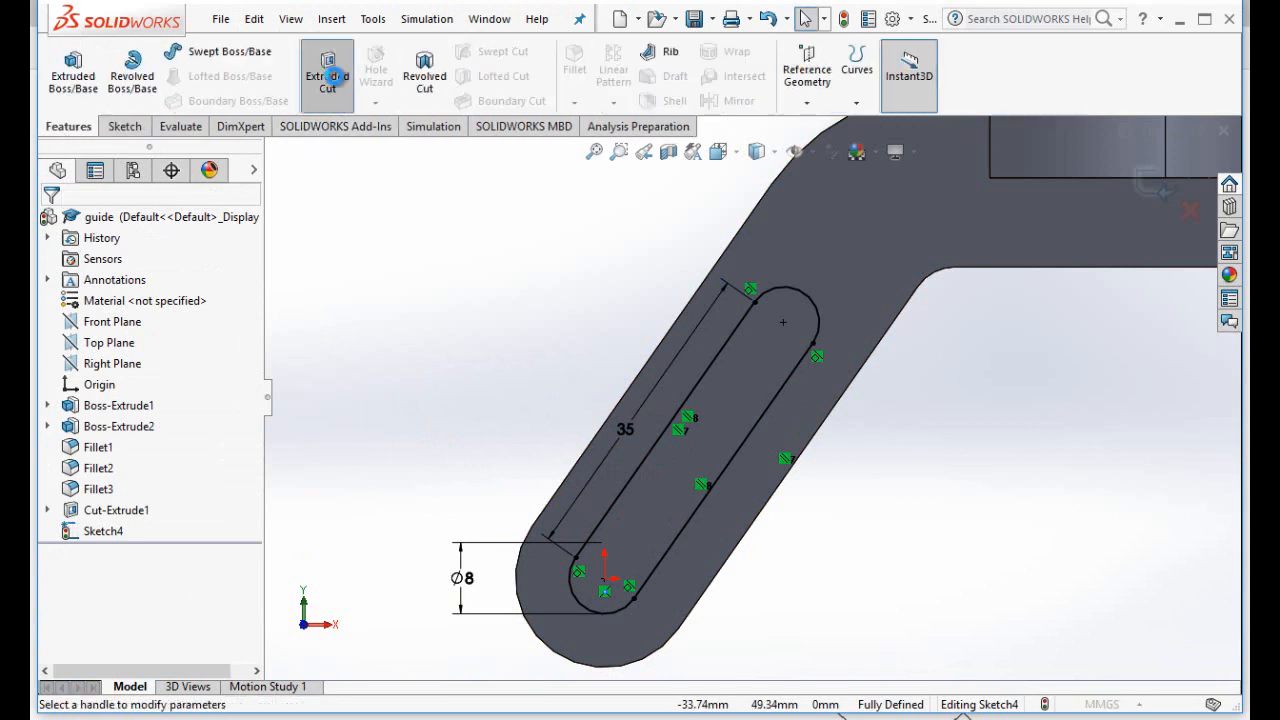
pyautogui.click(241, 345)
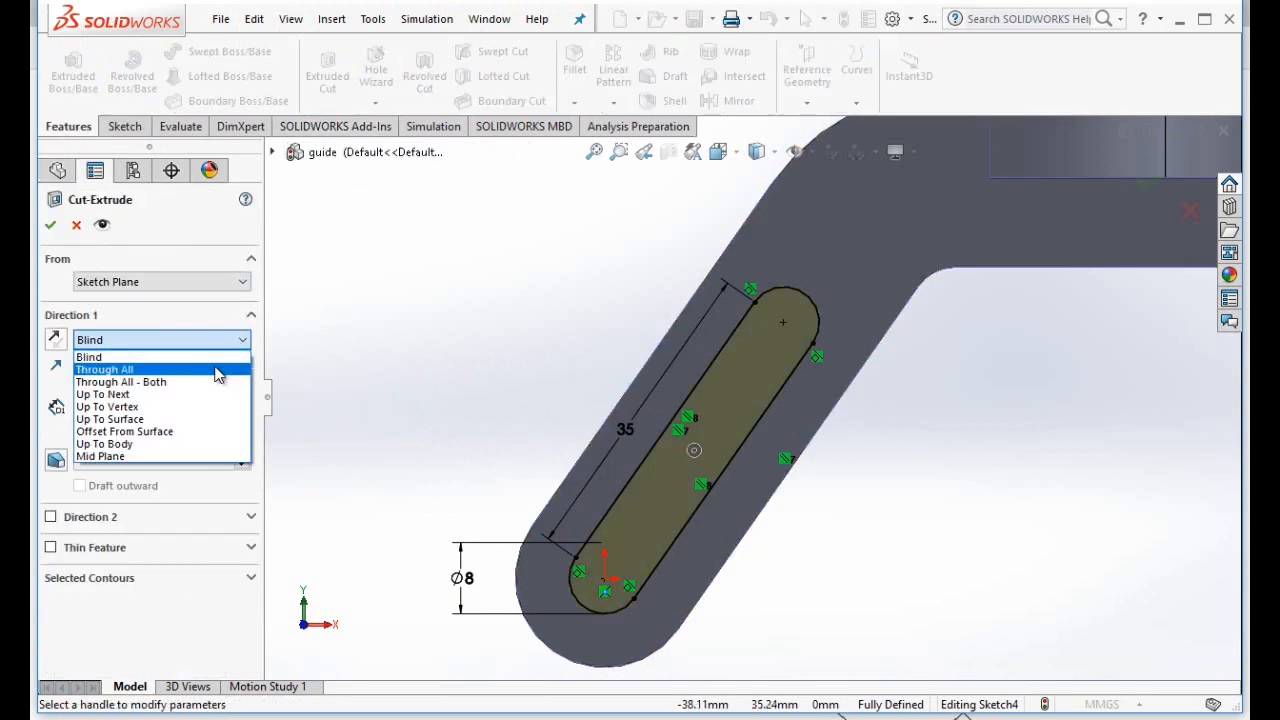
pyautogui.click(100, 368)
pyautogui.click(53, 226)
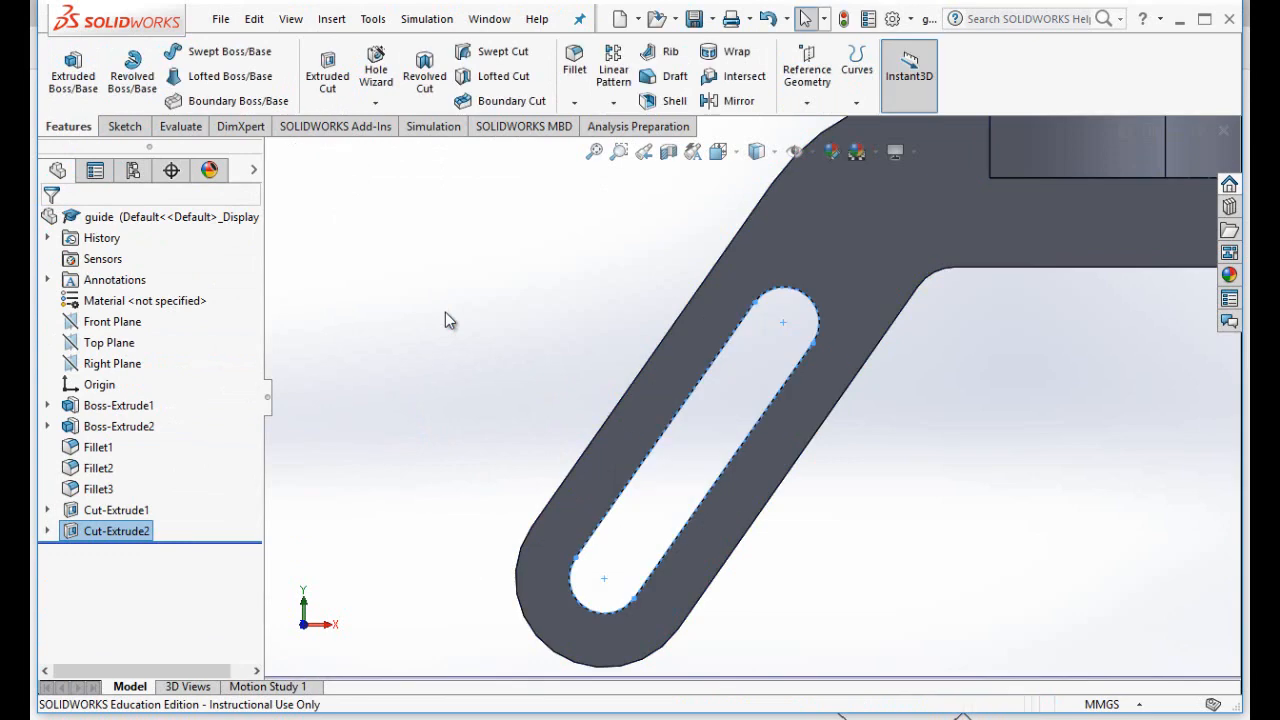
pyautogui.click(445, 312)
# - Examine the whole guide part from above, including the cut slot and the disc's hole
pyautogui.scroll(3, 875, 389)
pyautogui.scroll(1, 875, 389)
pyautogui.press('Down')
pyautogui.press('Down')
pyautogui.press('Down')
pyautogui.press('Down')
pyautogui.press('Down')
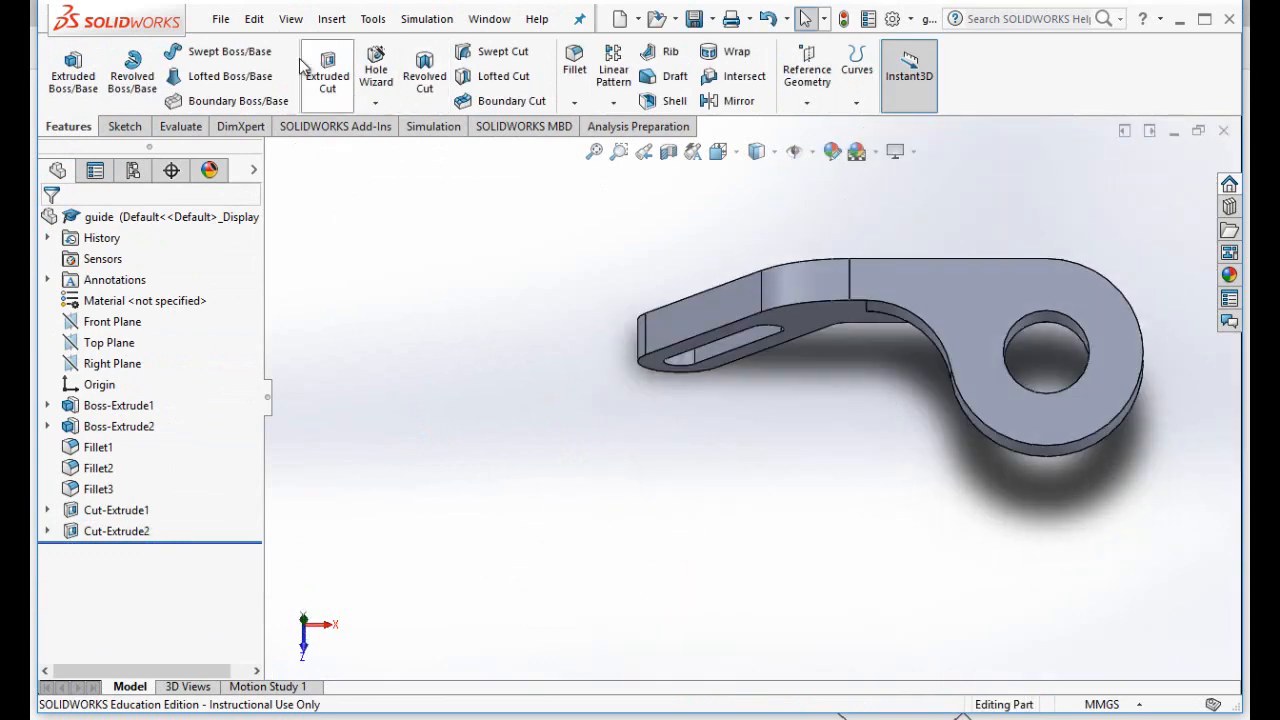
# - Save the guide part and make a drawing from it on a standard A (ANSI) Landscape sheet
pyautogui.click(220, 18)
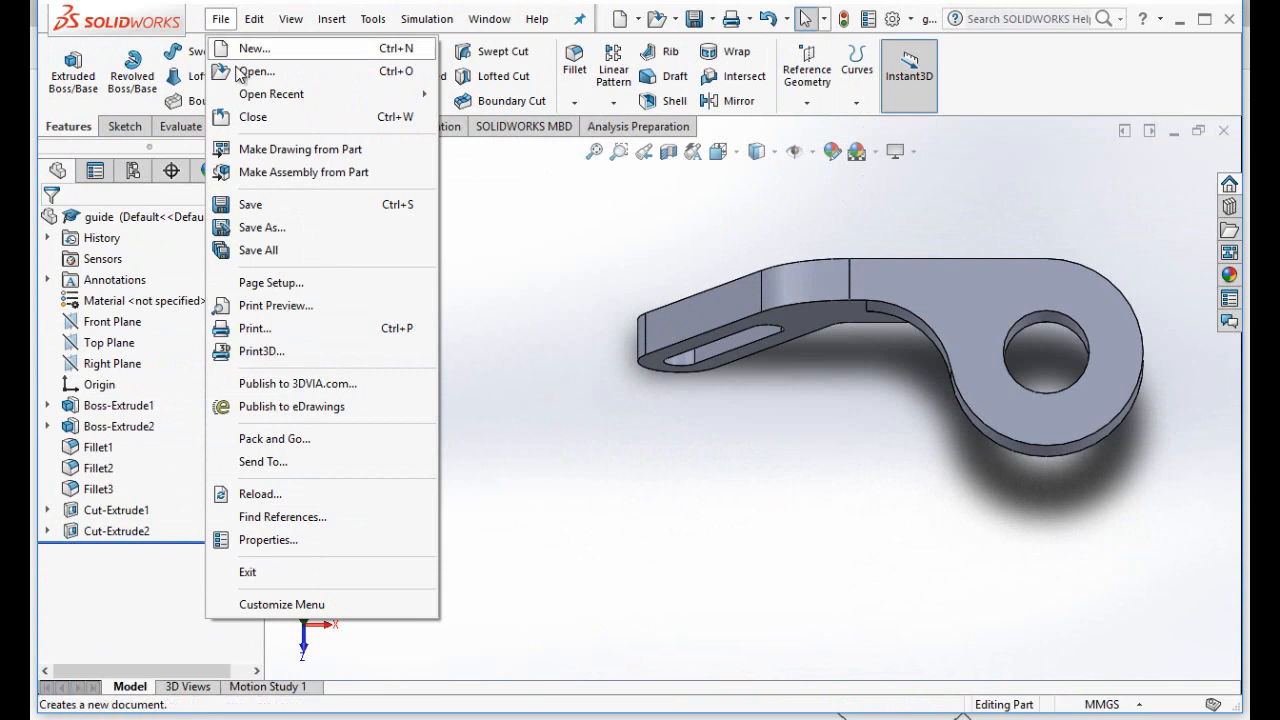
pyautogui.click(257, 206)
pyautogui.click(218, 20)
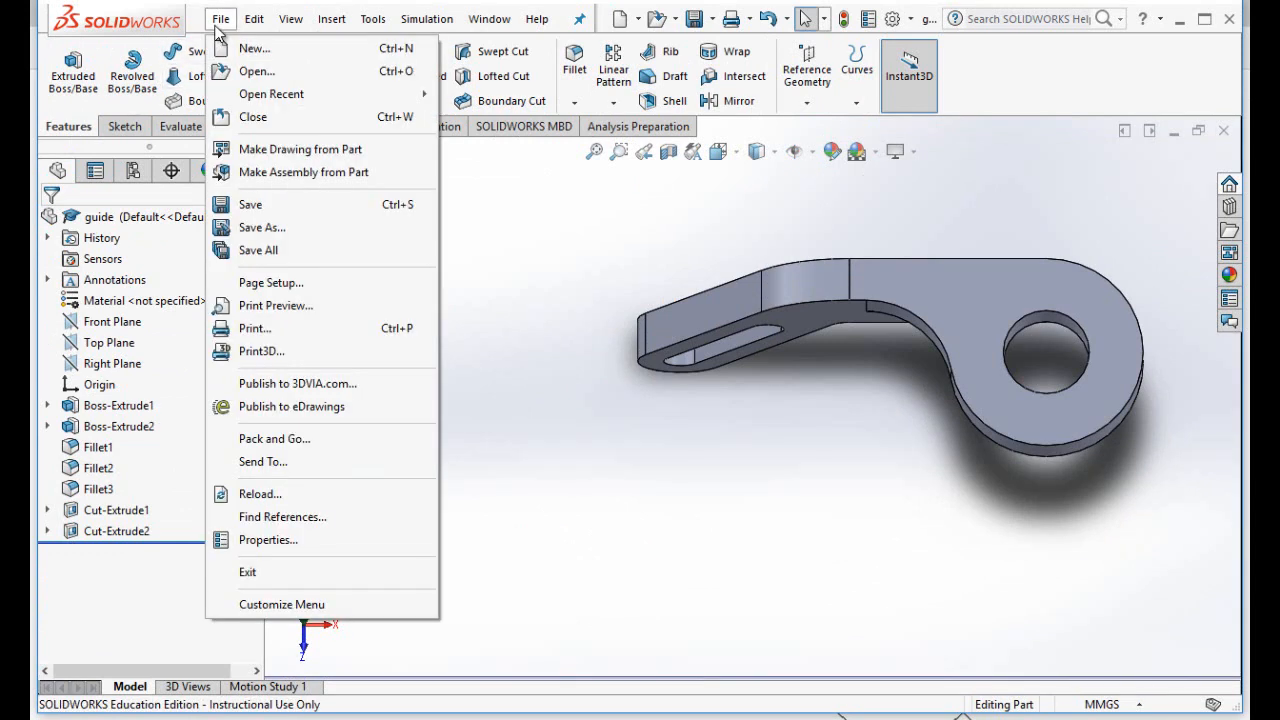
pyautogui.click(256, 152)
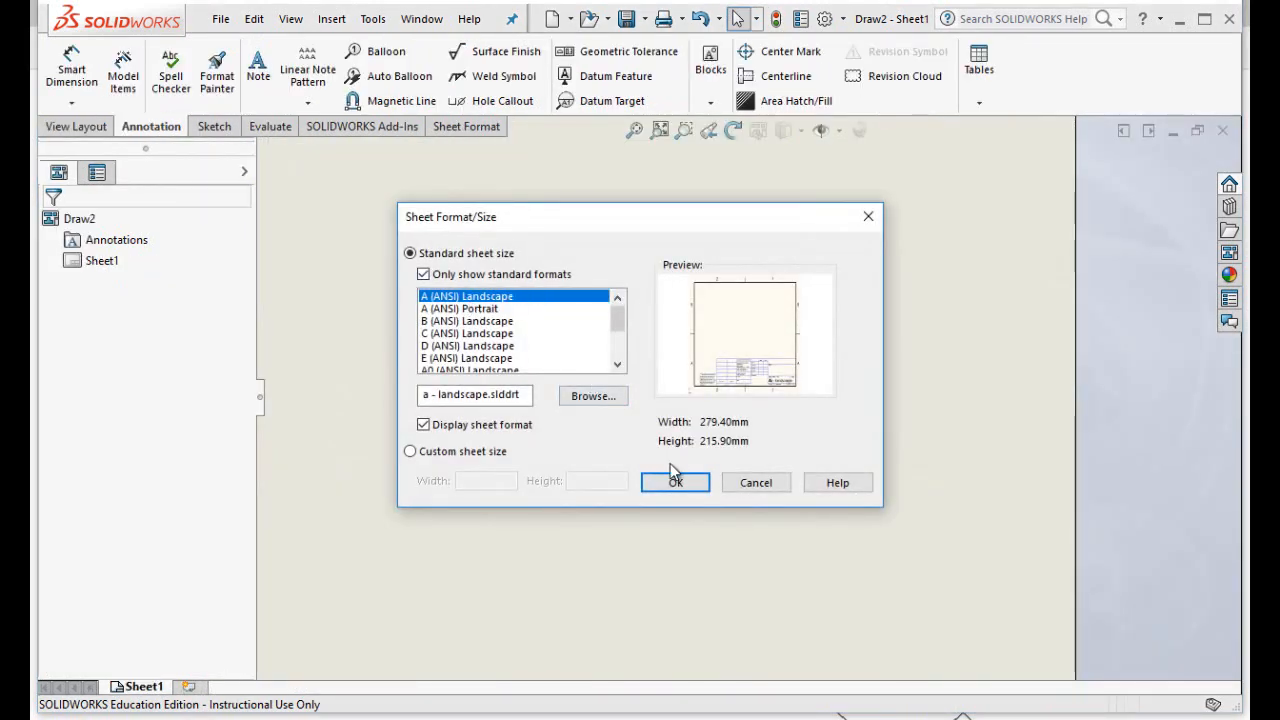
pyautogui.click(673, 482)
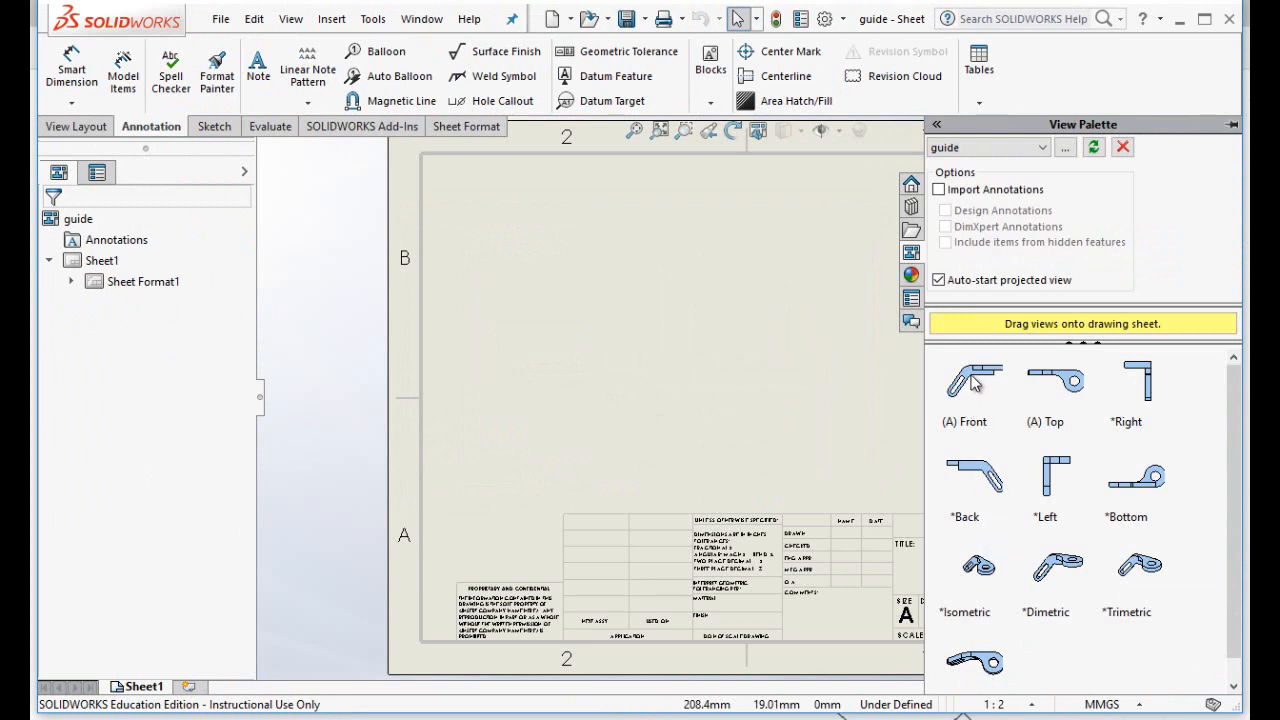
# - Place the guide's front view on the sheet and project the top view above, the side view beside it and a pictorial view diagonally above
pyautogui.moveTo(975, 383); pyautogui.dragTo(645, 445)
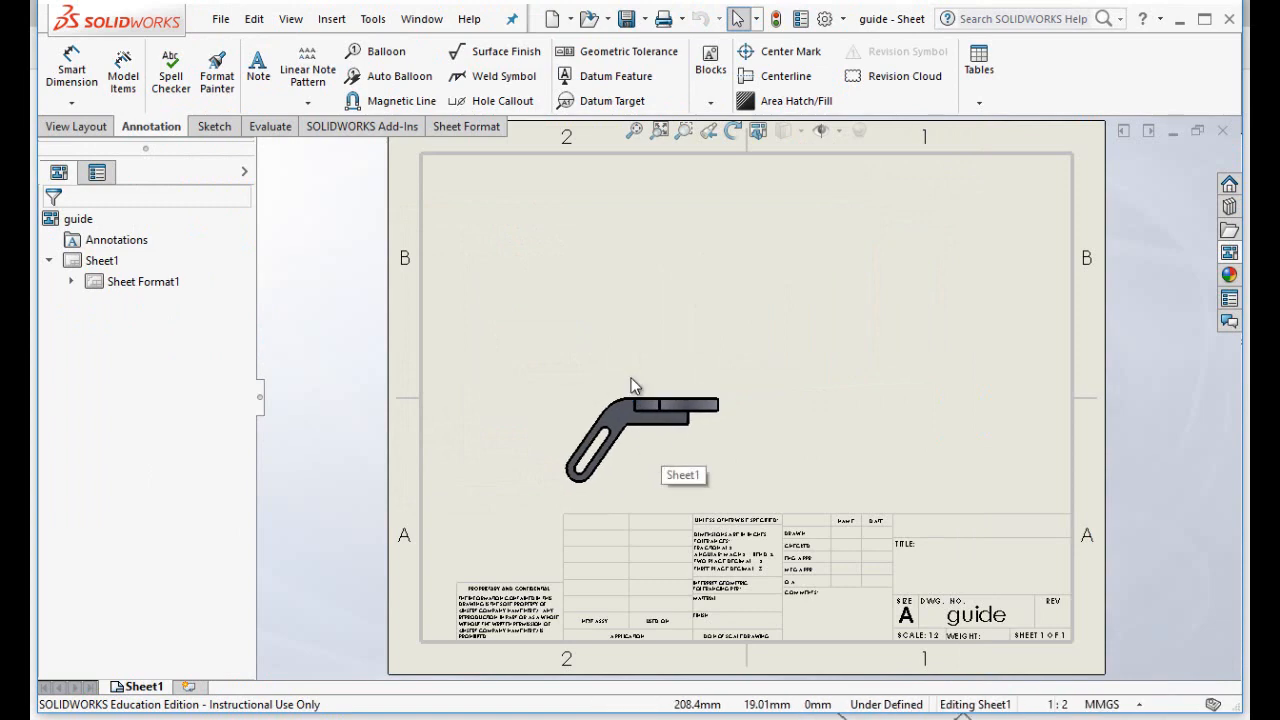
pyautogui.click(634, 266)
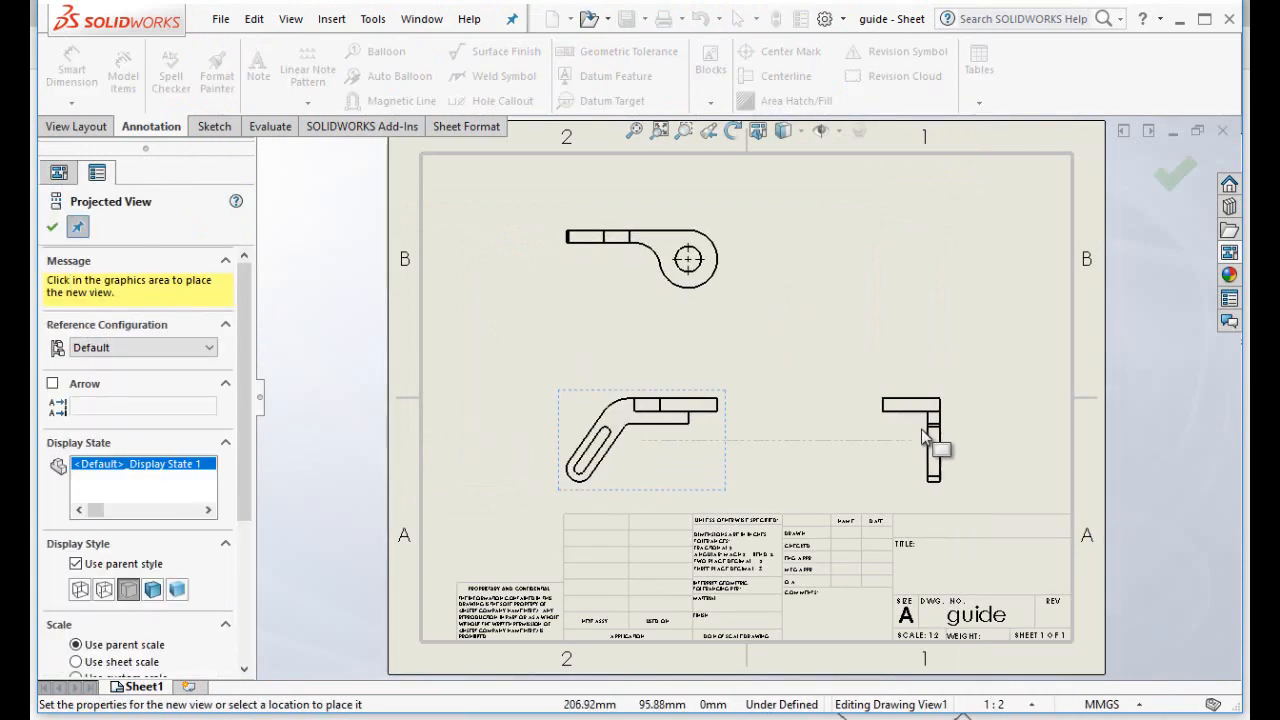
pyautogui.click(921, 429)
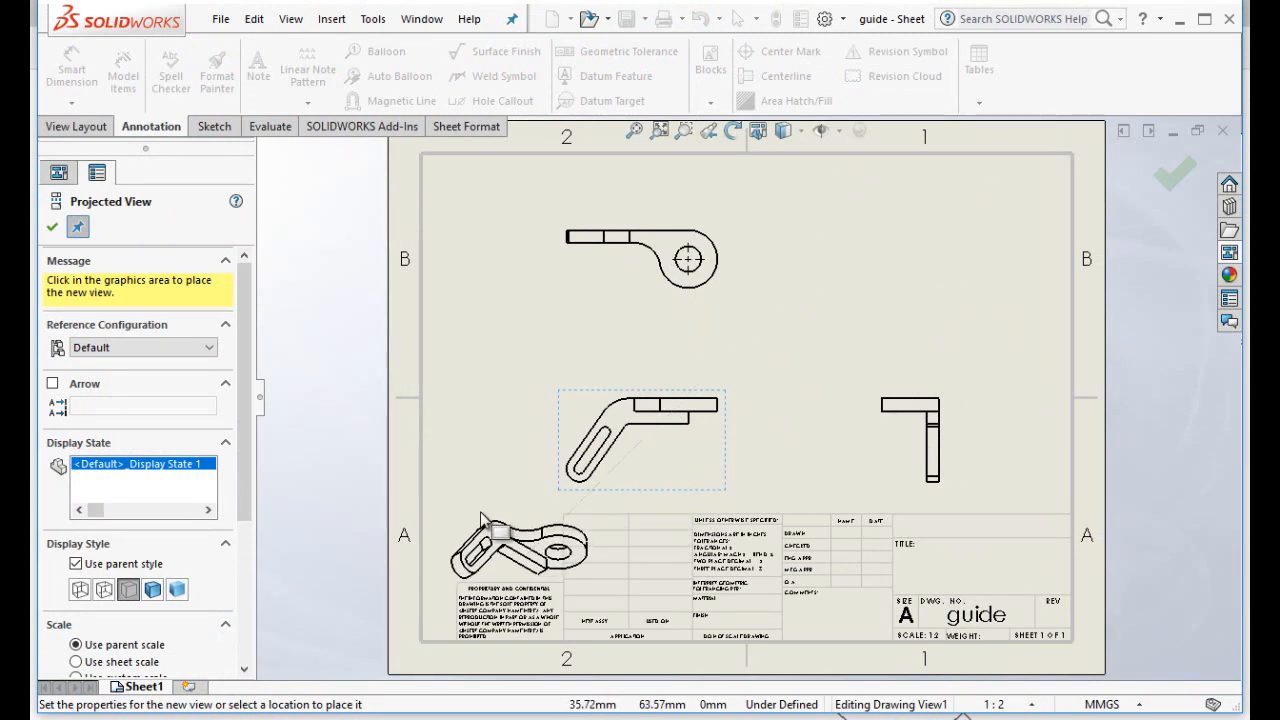
pyautogui.click(887, 295)
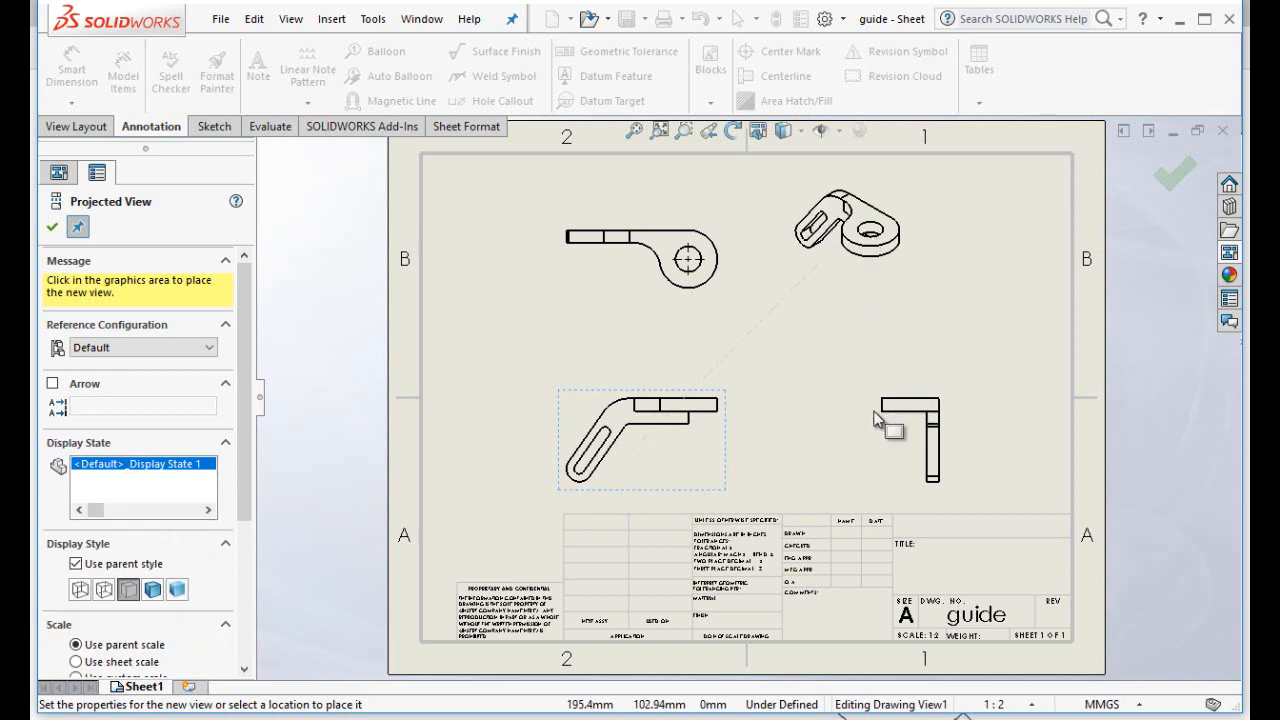
pyautogui.click(52, 227)
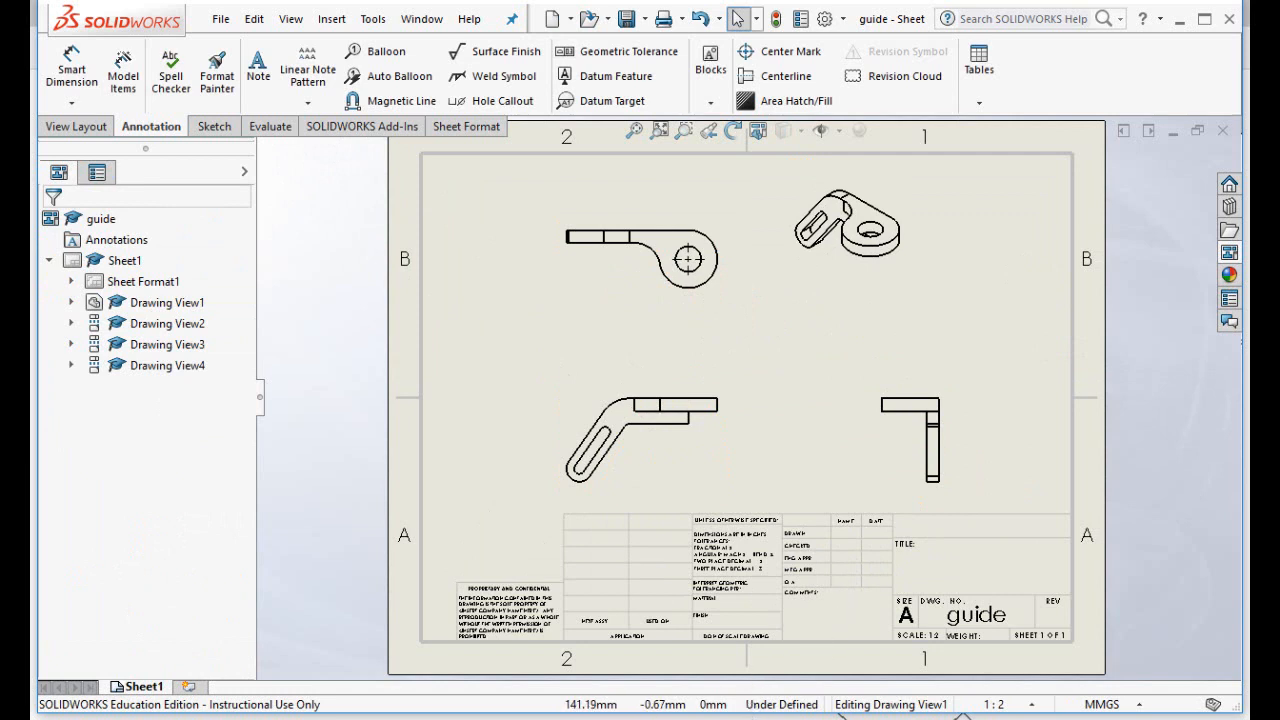
pyautogui.moveTo(962, 716)
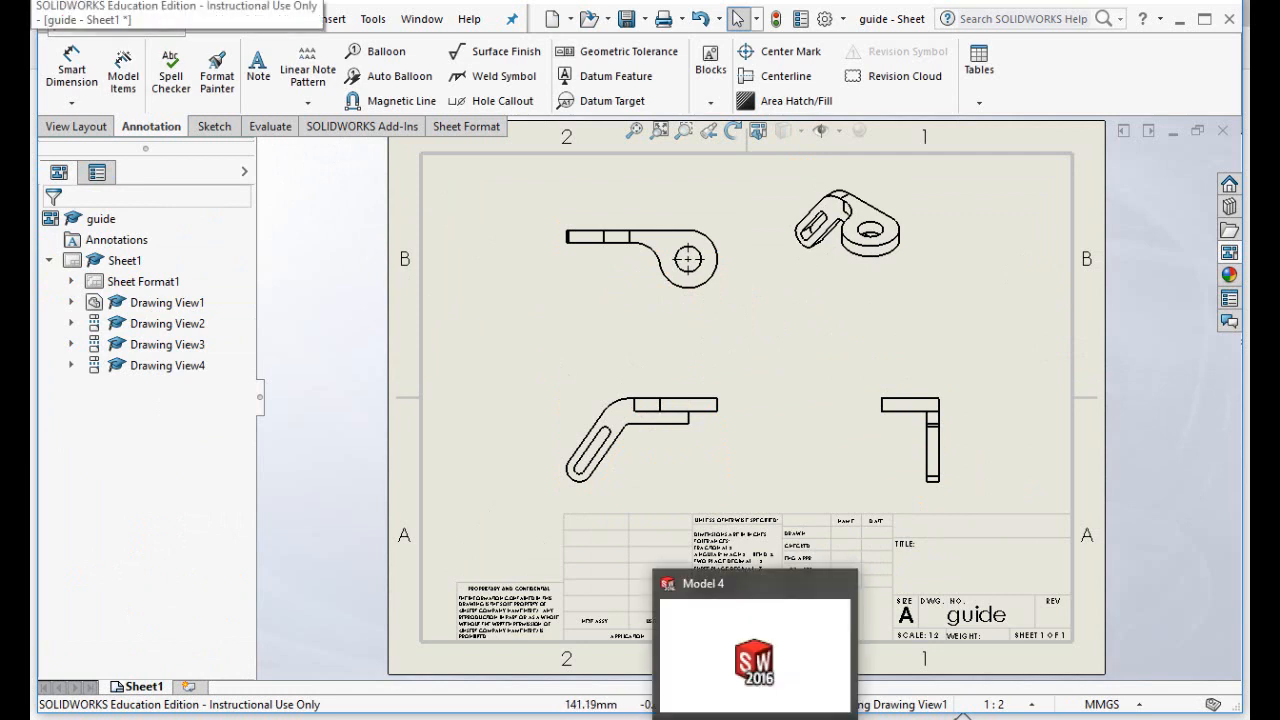
pyautogui.click(962, 716)
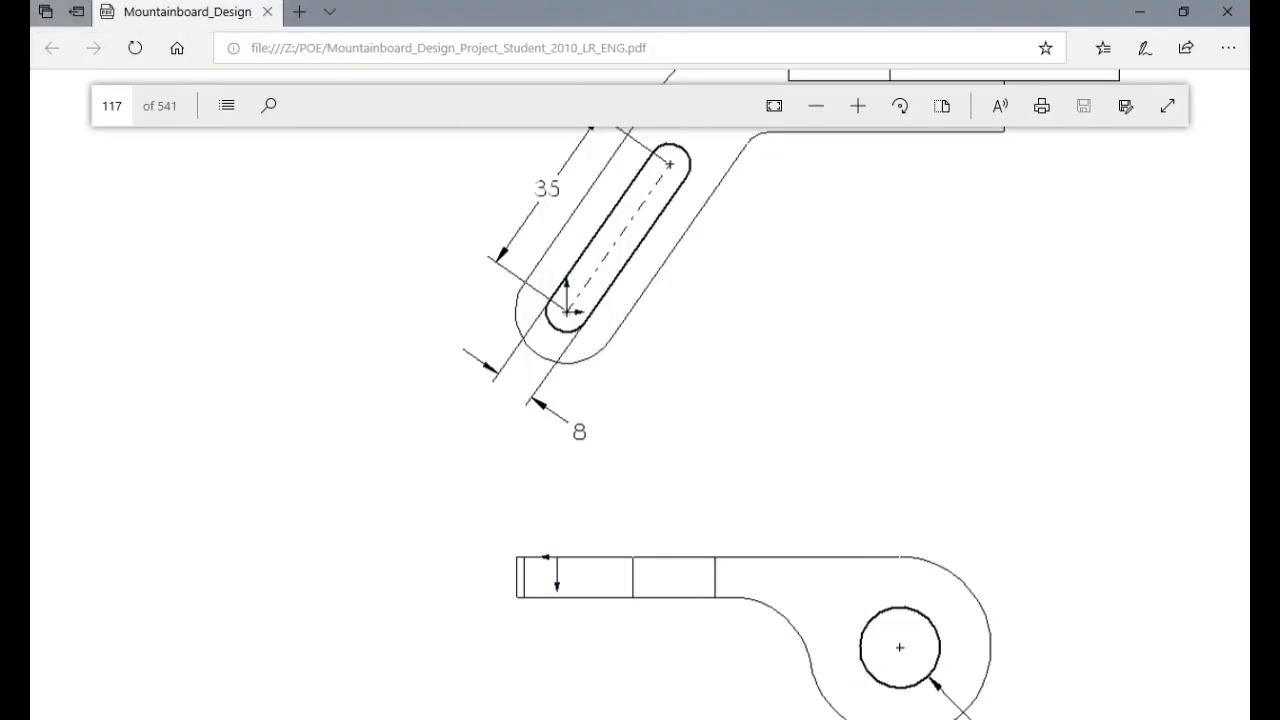
pyautogui.click(884, 716)
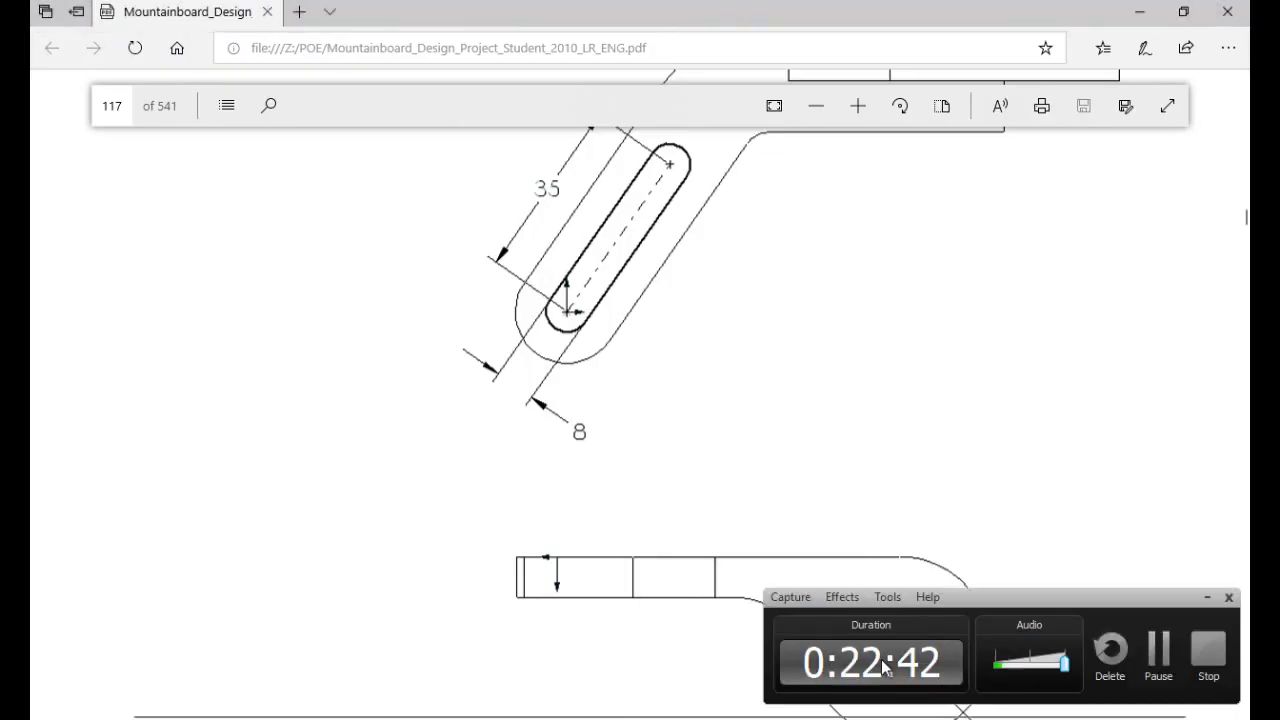